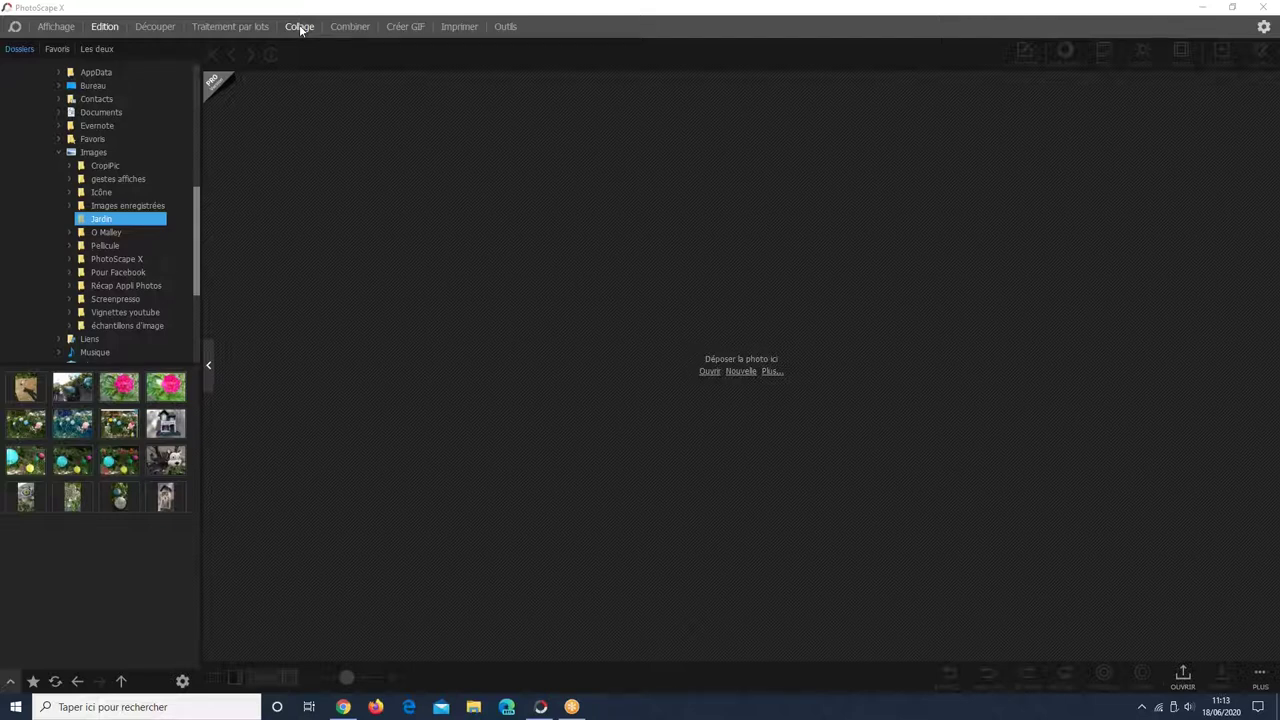
- Open the Collage workspace and view its canvas size in pixels, inches and centimetres
click(300, 28)
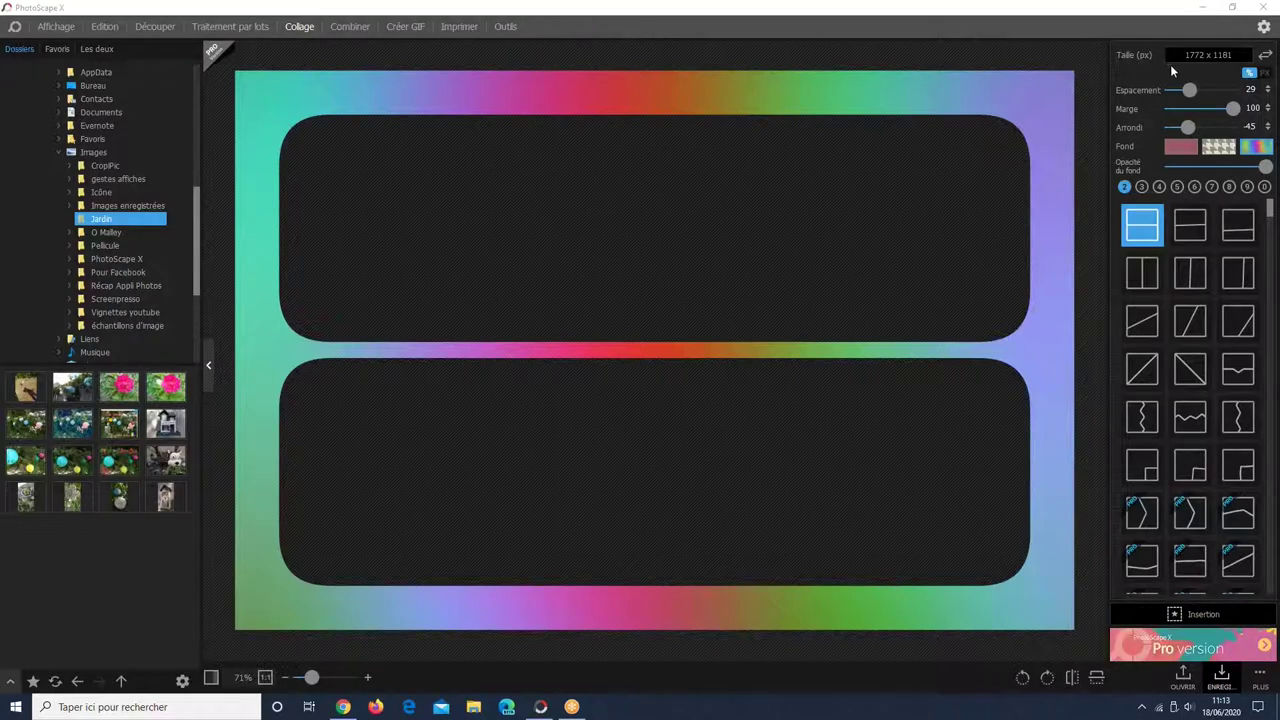
click(1238, 56)
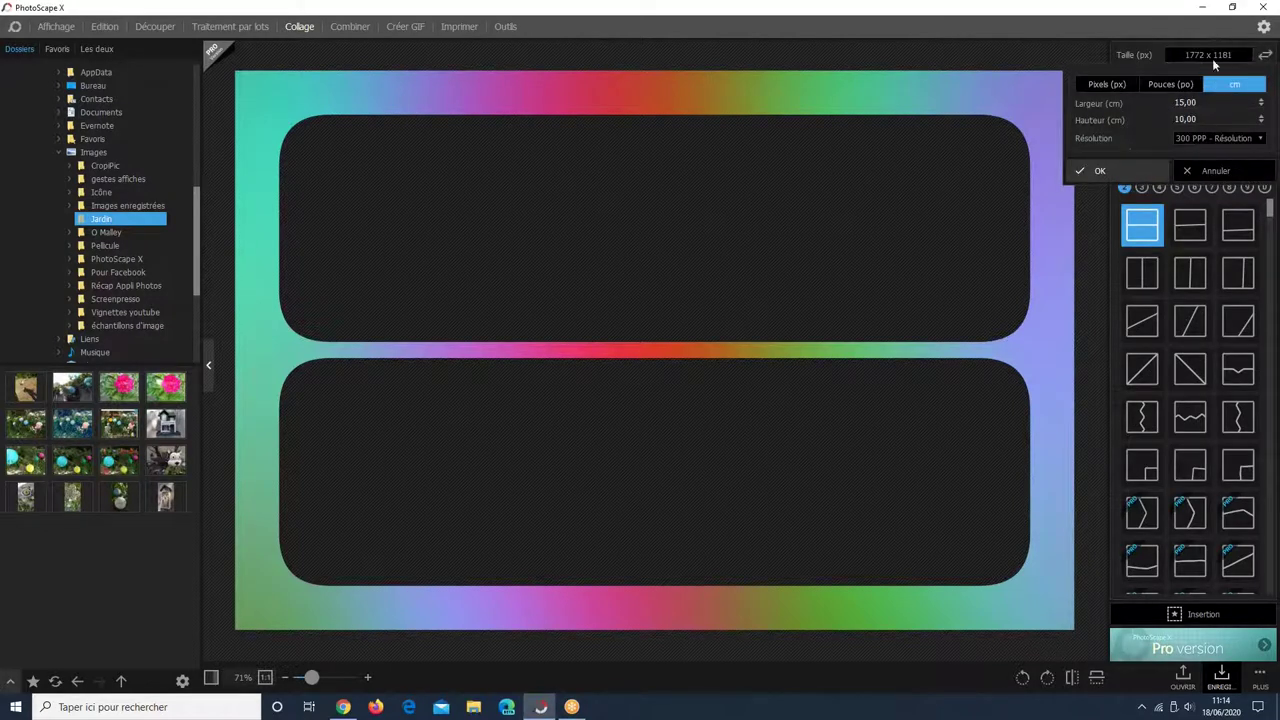
click(1103, 88)
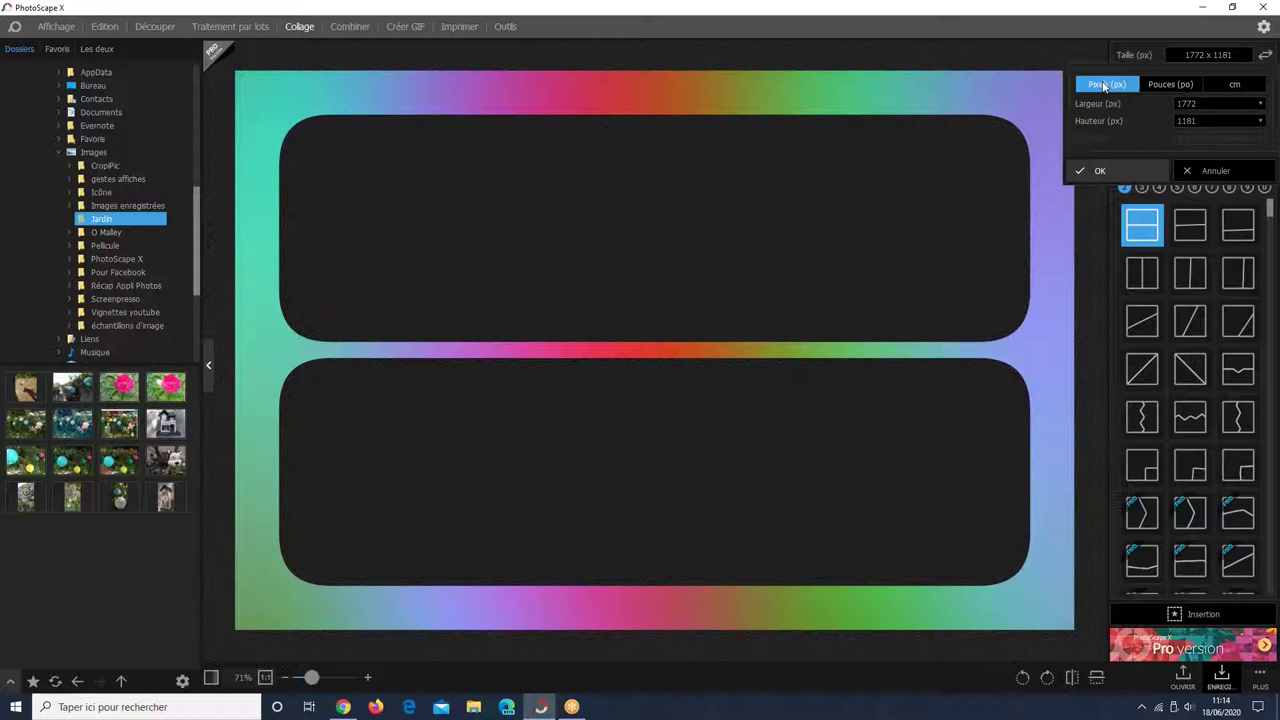
click(1184, 84)
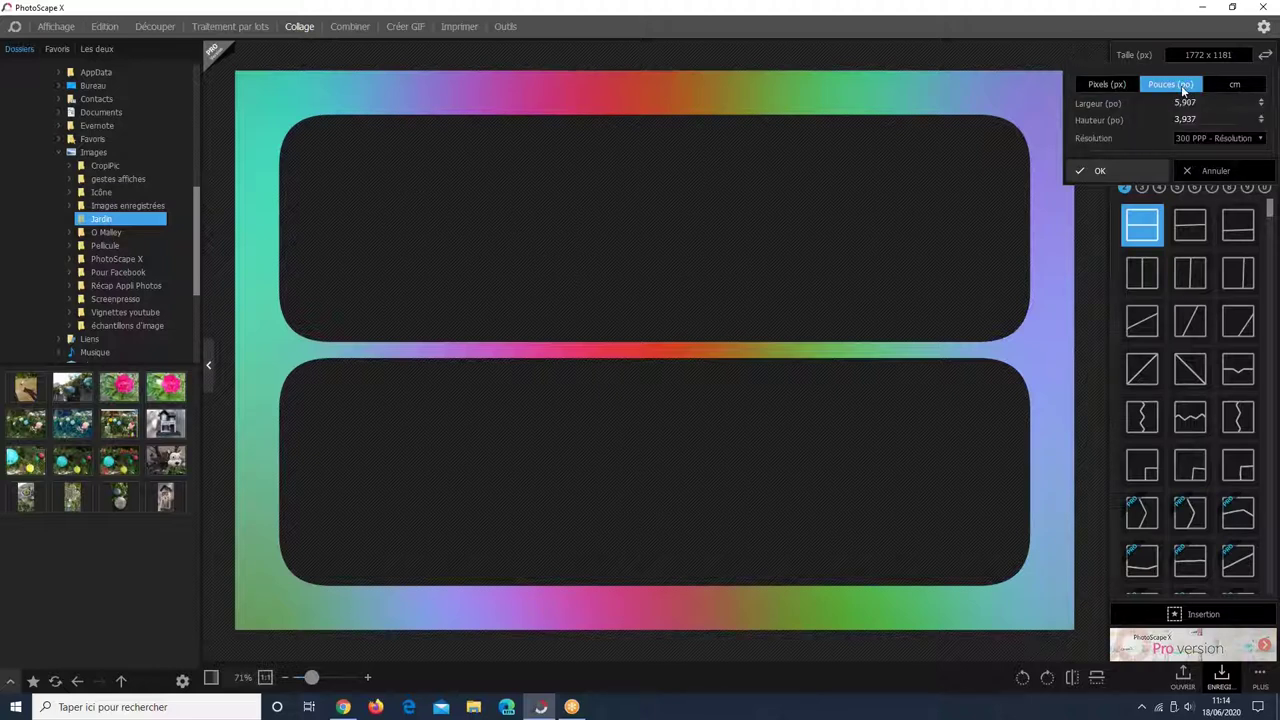
click(1243, 87)
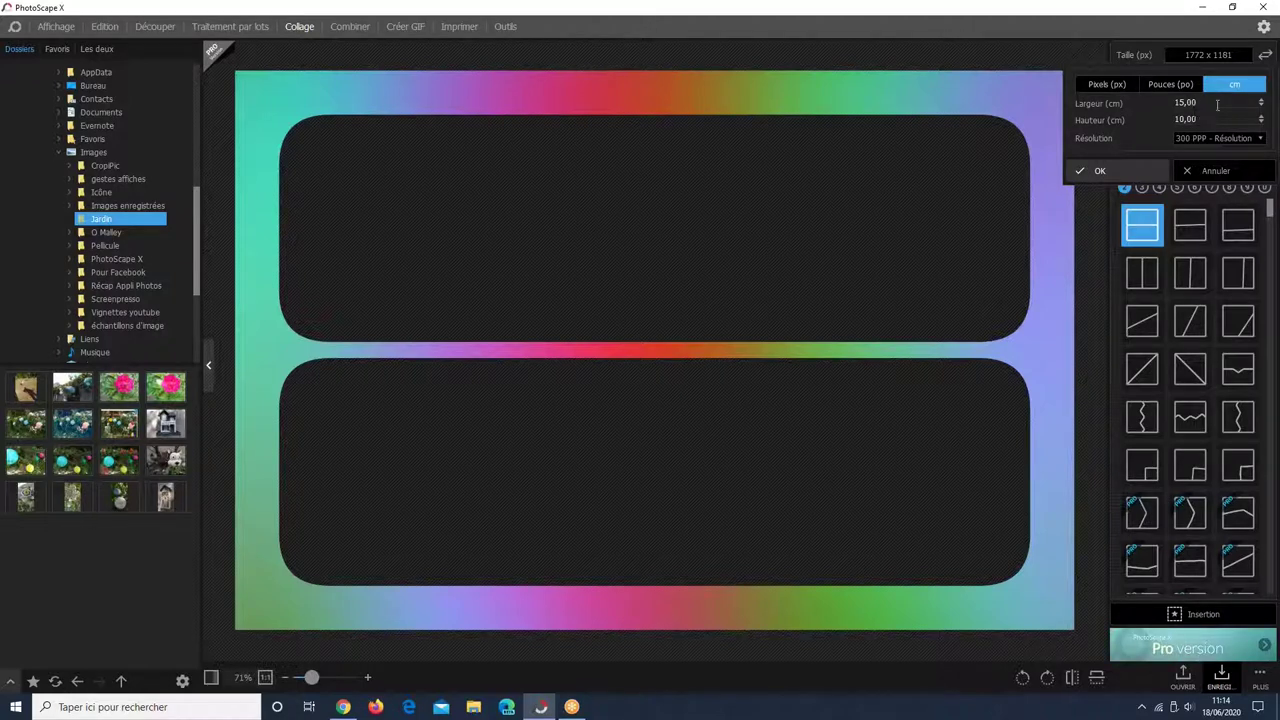
drag(1217, 104, 1134, 95)
text(18)
click(1226, 116)
drag(1226, 116, 1165, 118)
text(13)
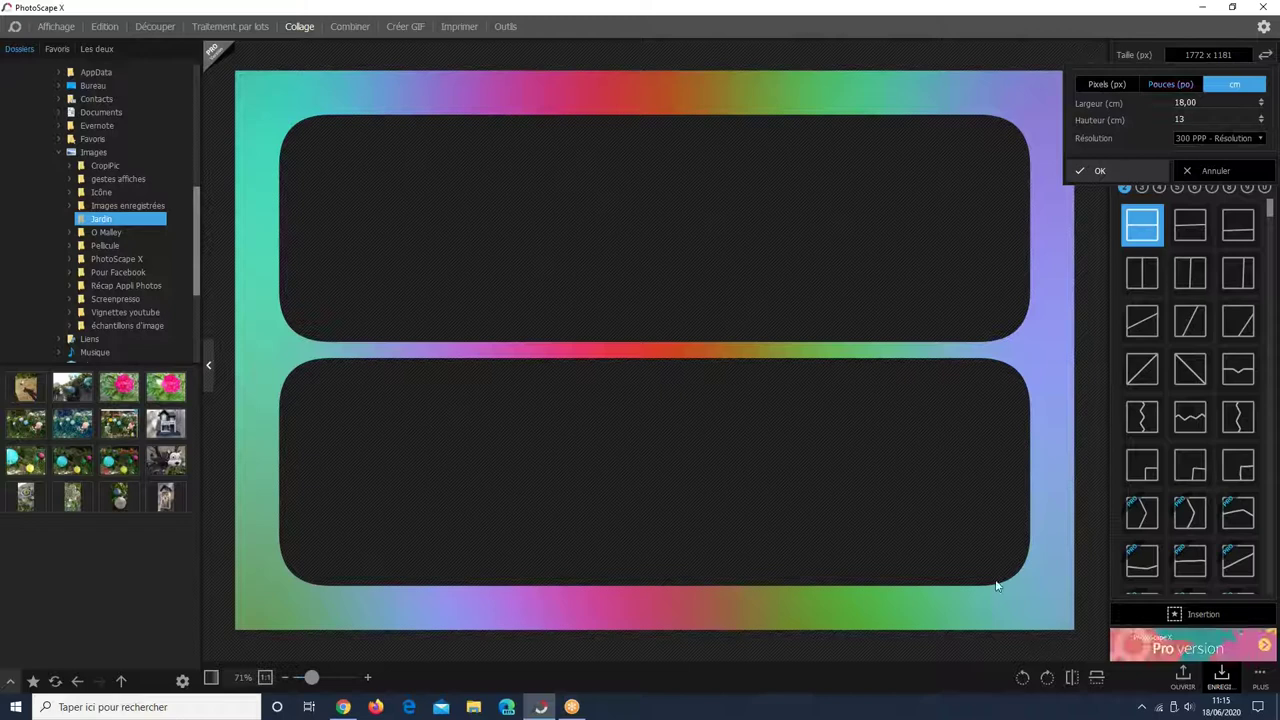
key(Escape)
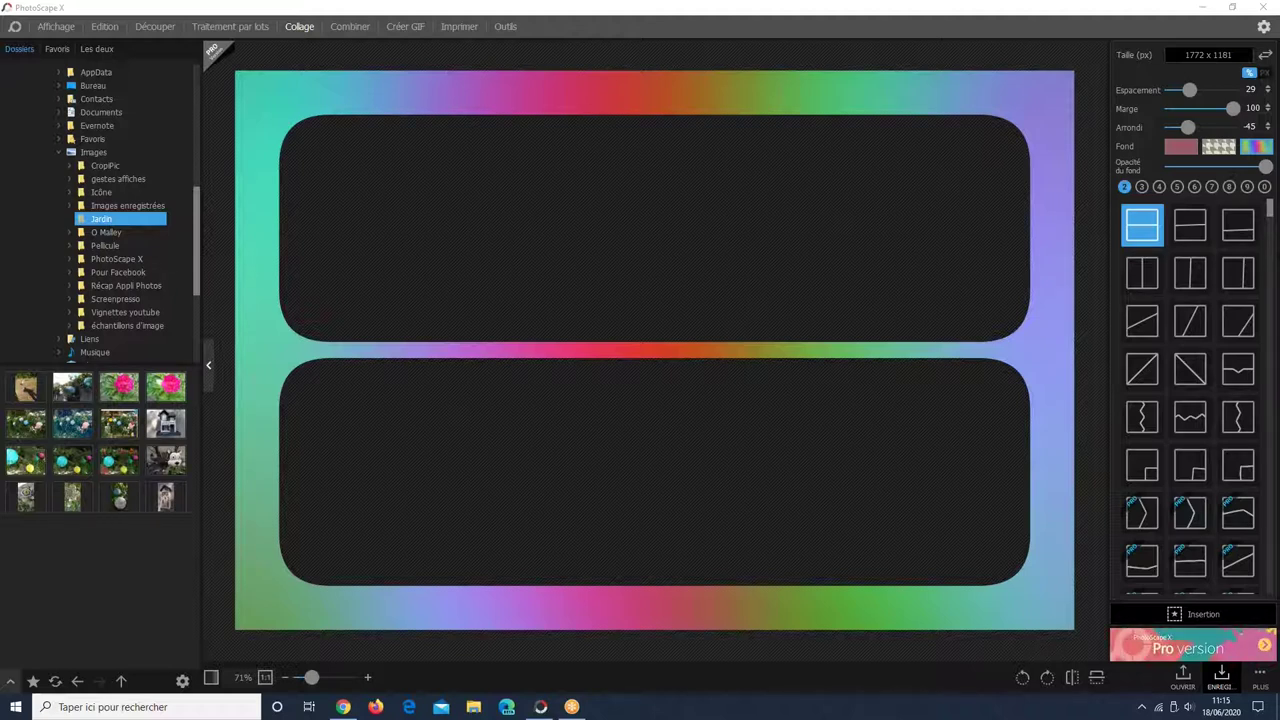
- Check the collage size settings in centimetres and the list of available resolutions
click(1224, 55)
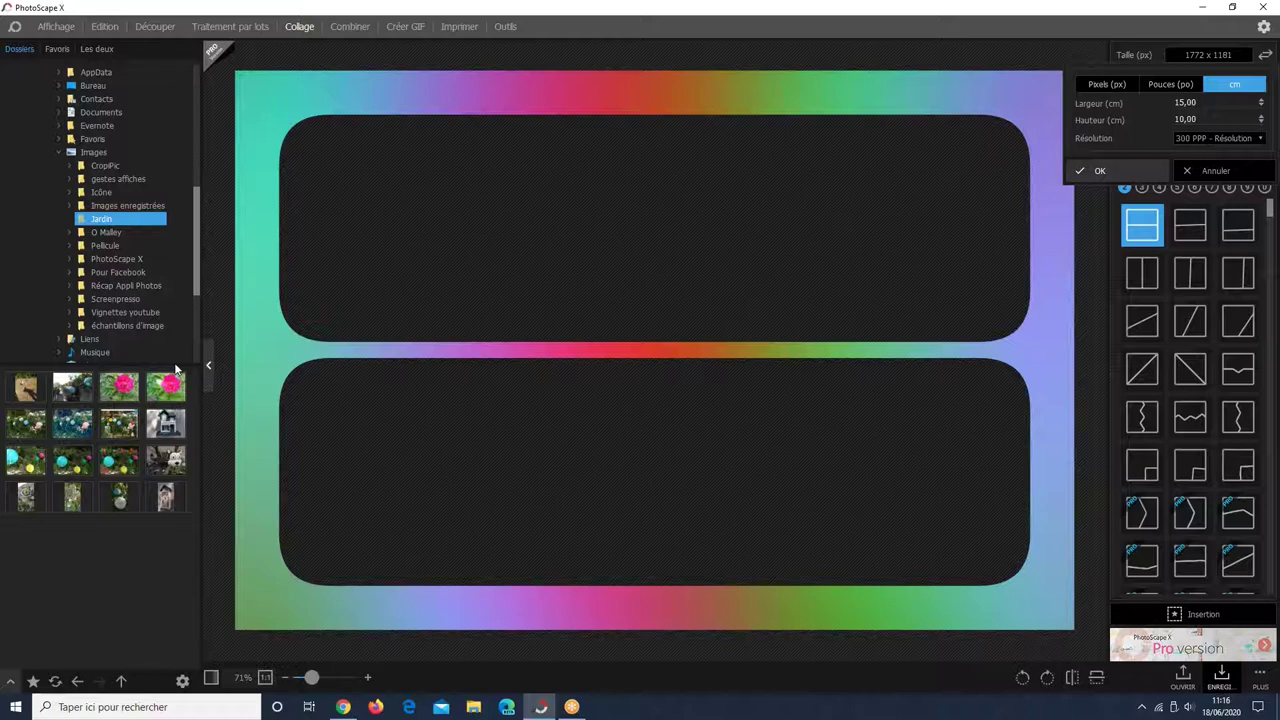
click(1100, 170)
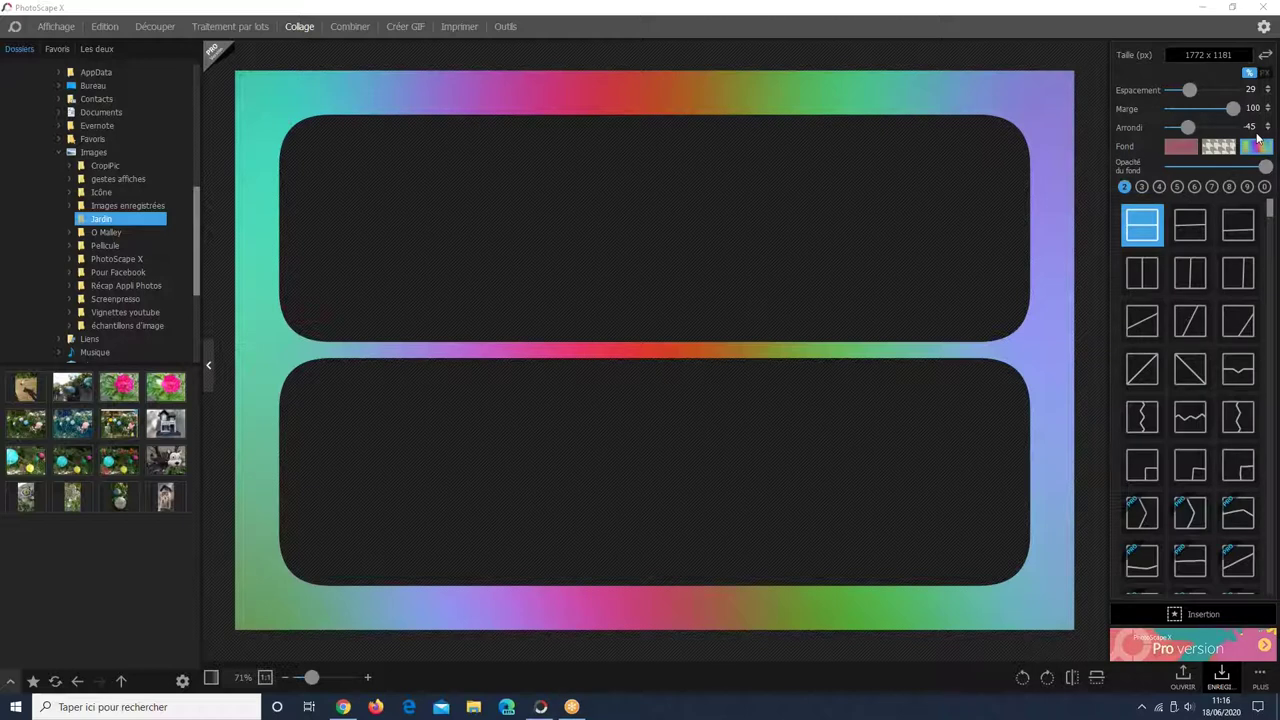
click(1226, 59)
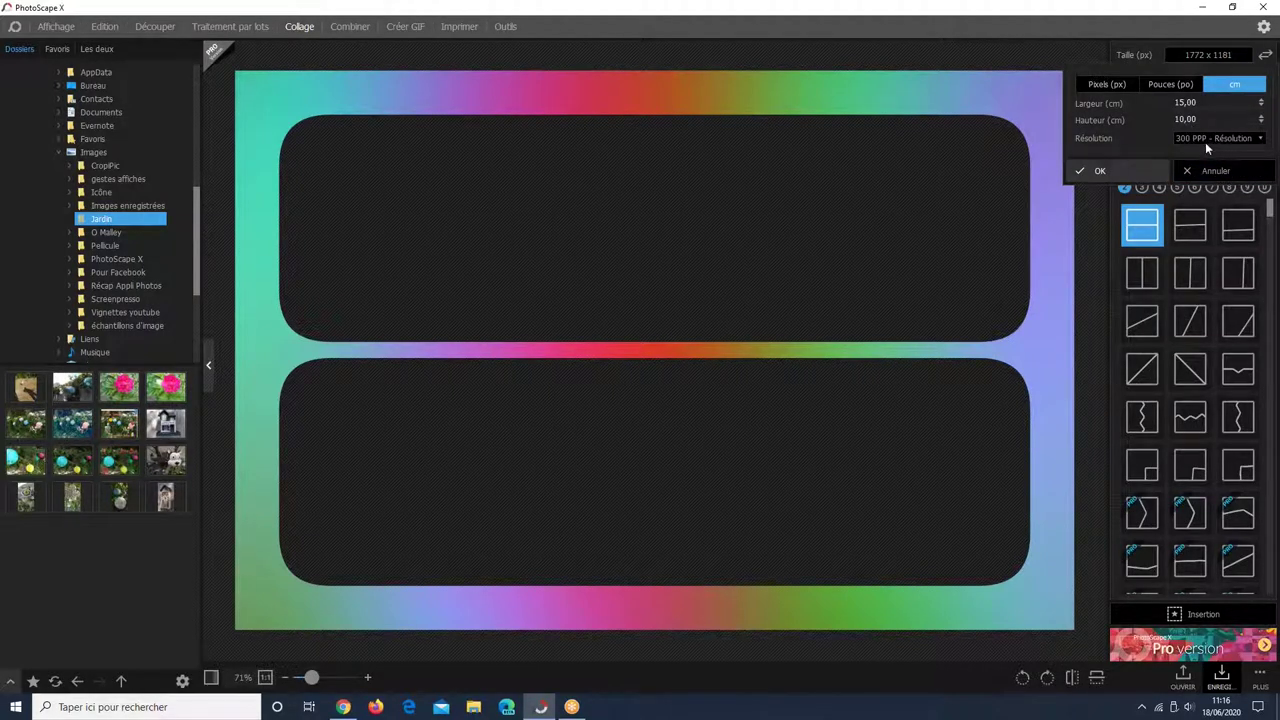
click(1222, 140)
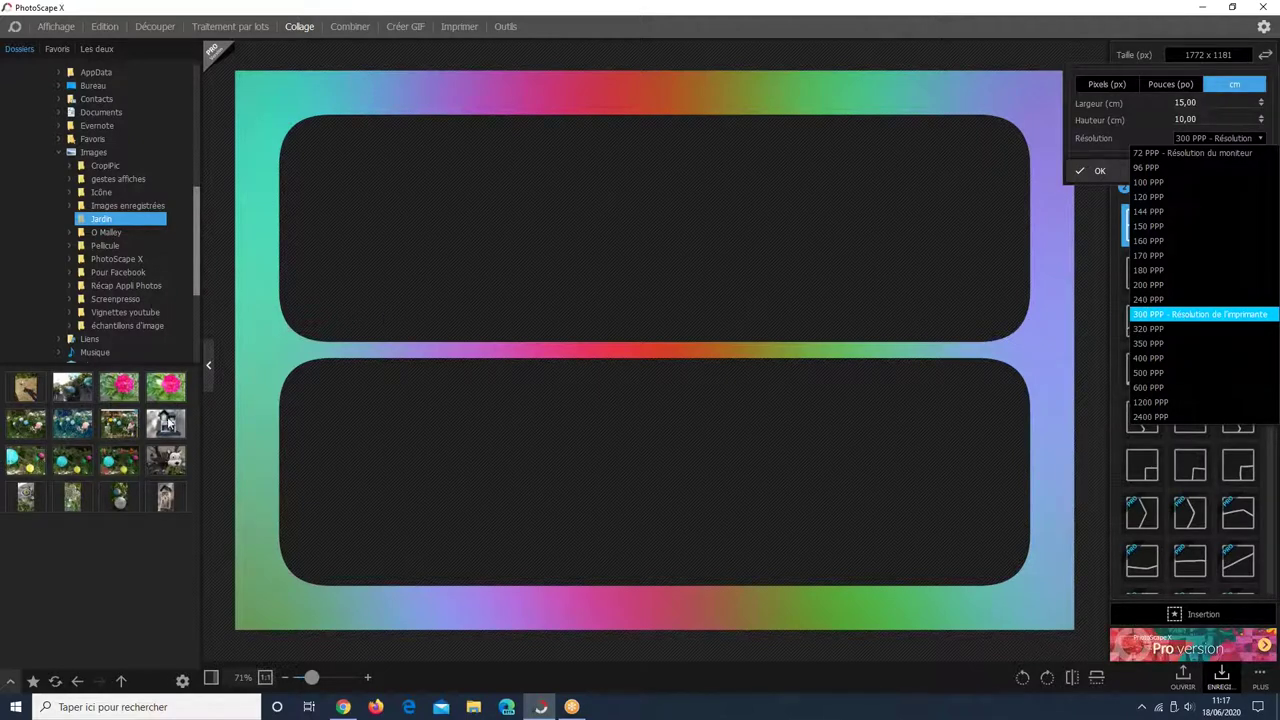
click(165, 388)
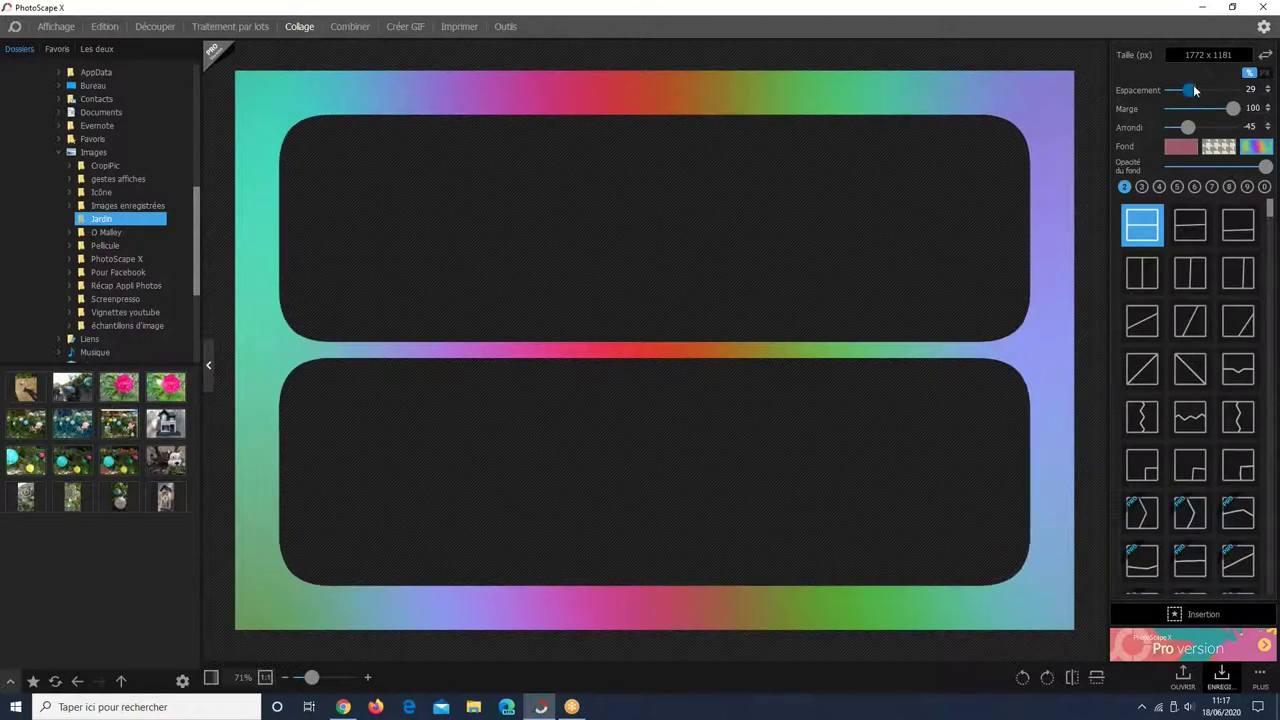
- Widen the spacing between the collage frames and settle on a spacing of 48
drag(1190, 90, 1236, 92)
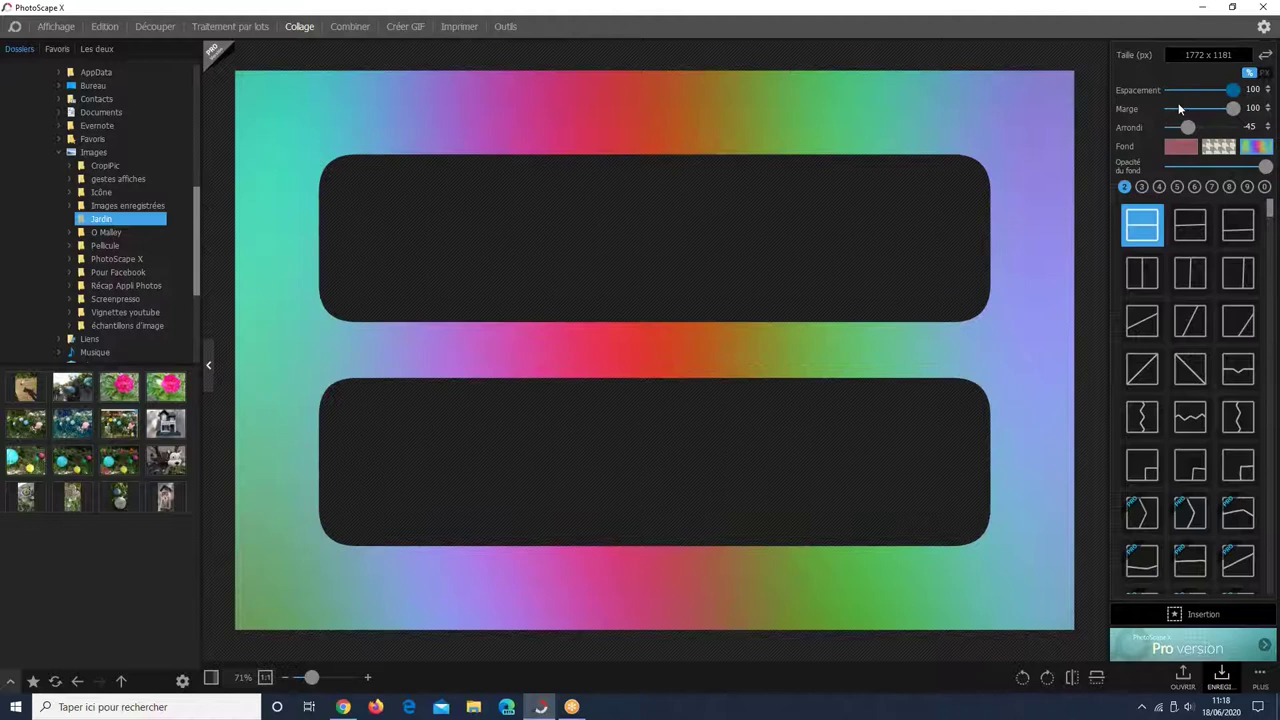
click(1179, 100)
drag(1178, 104, 1202, 112)
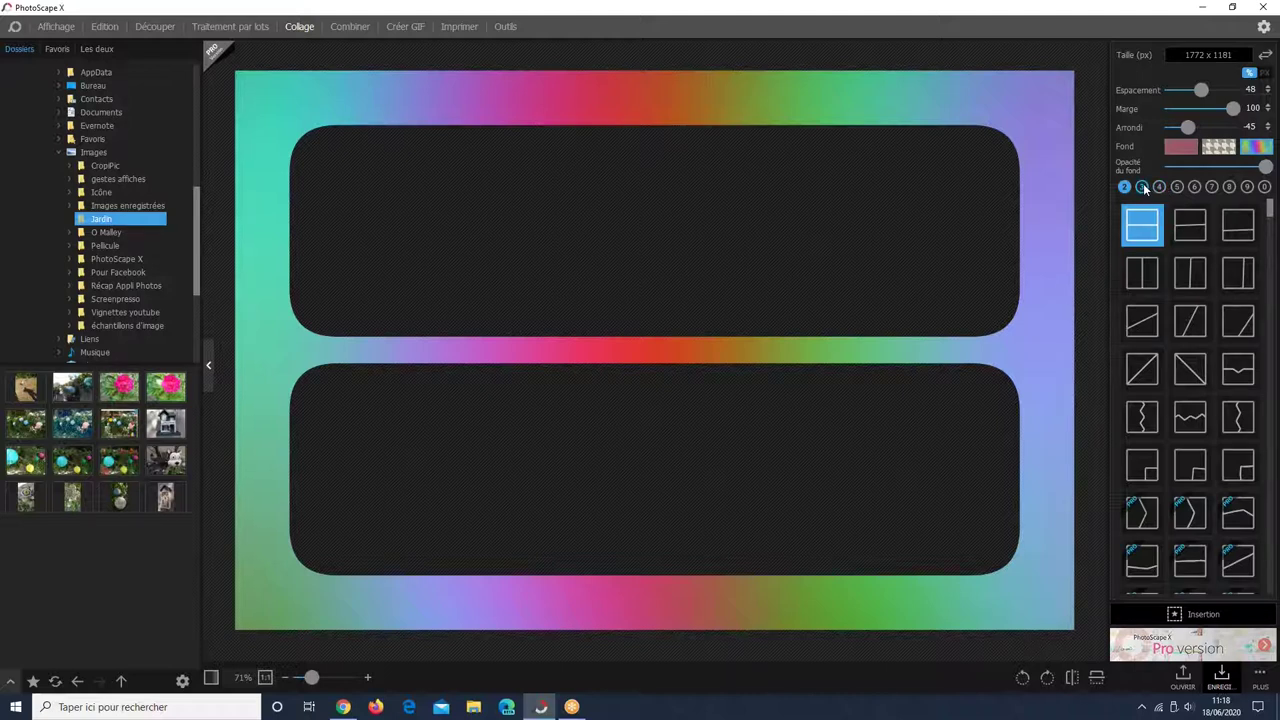
- Apply the three-photo collage layout with one long rising diagonal and a second diagonal branching towards the lower-right corner
click(1146, 187)
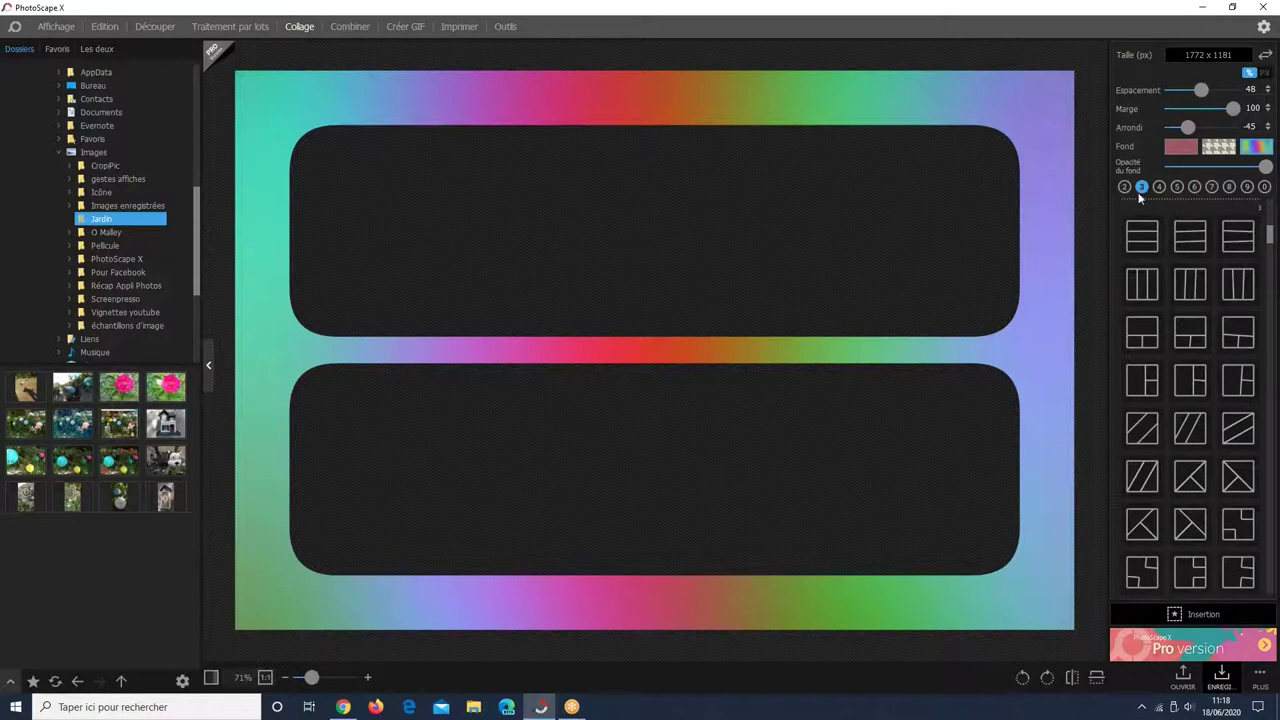
click(1143, 526)
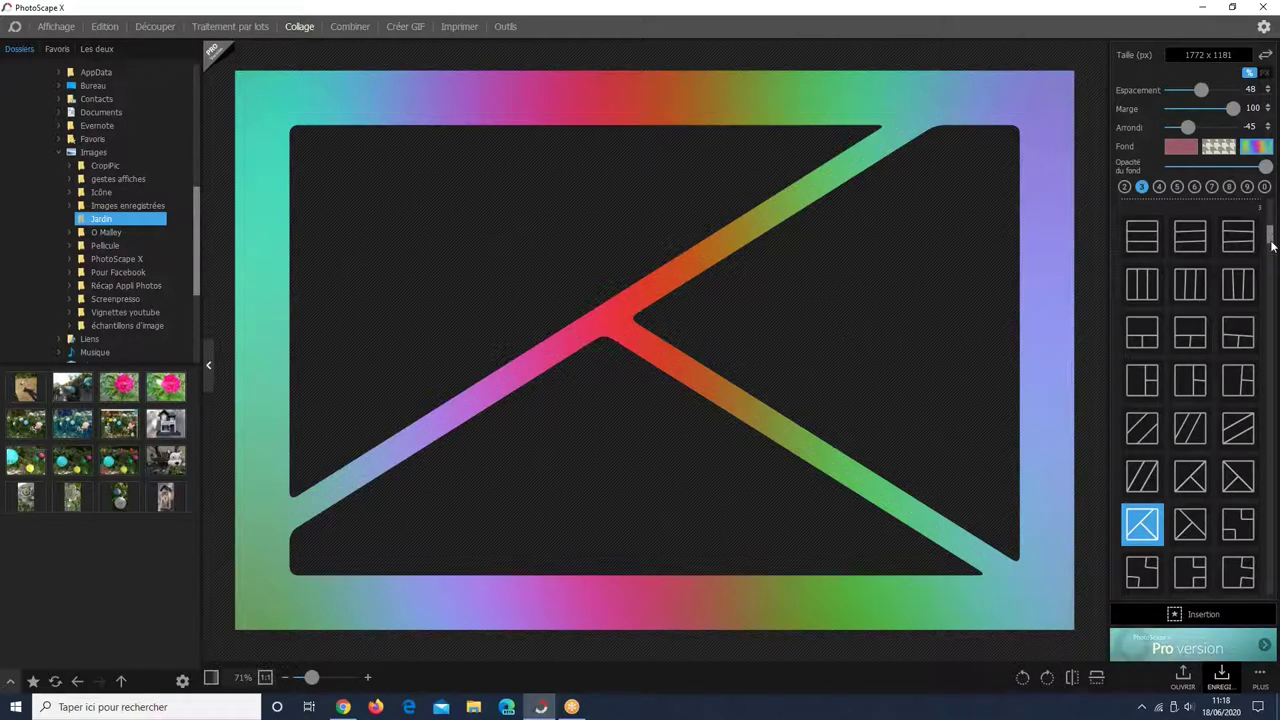
scroll(1272, 243, down, 5)
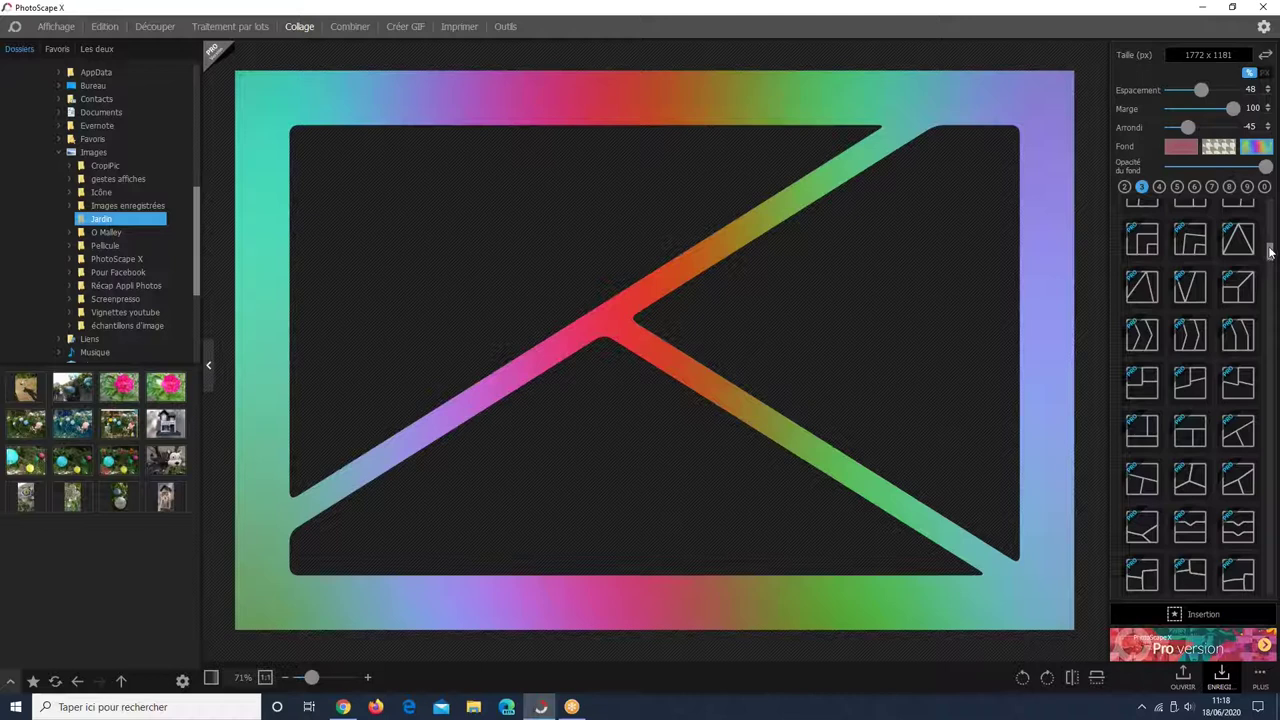
mouse_move(1271, 258)
mouse_down()
mouse_move(1270, 292)
mouse_move(1262, 228)
mouse_move(1267, 246)
mouse_up()
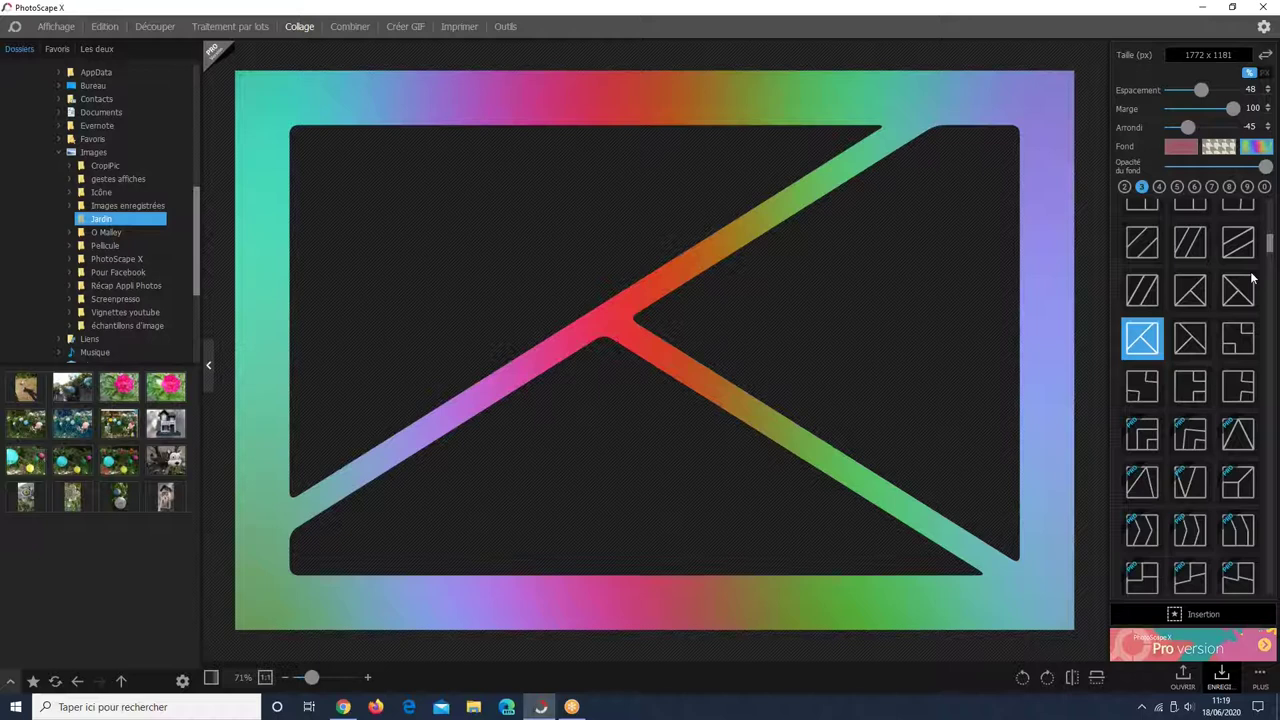
- Fill the three frames with Jardin photos: the purple flower upper left, the lanterns at the bottom and the openwork metal ornament at right
mouse_move(493, 456)
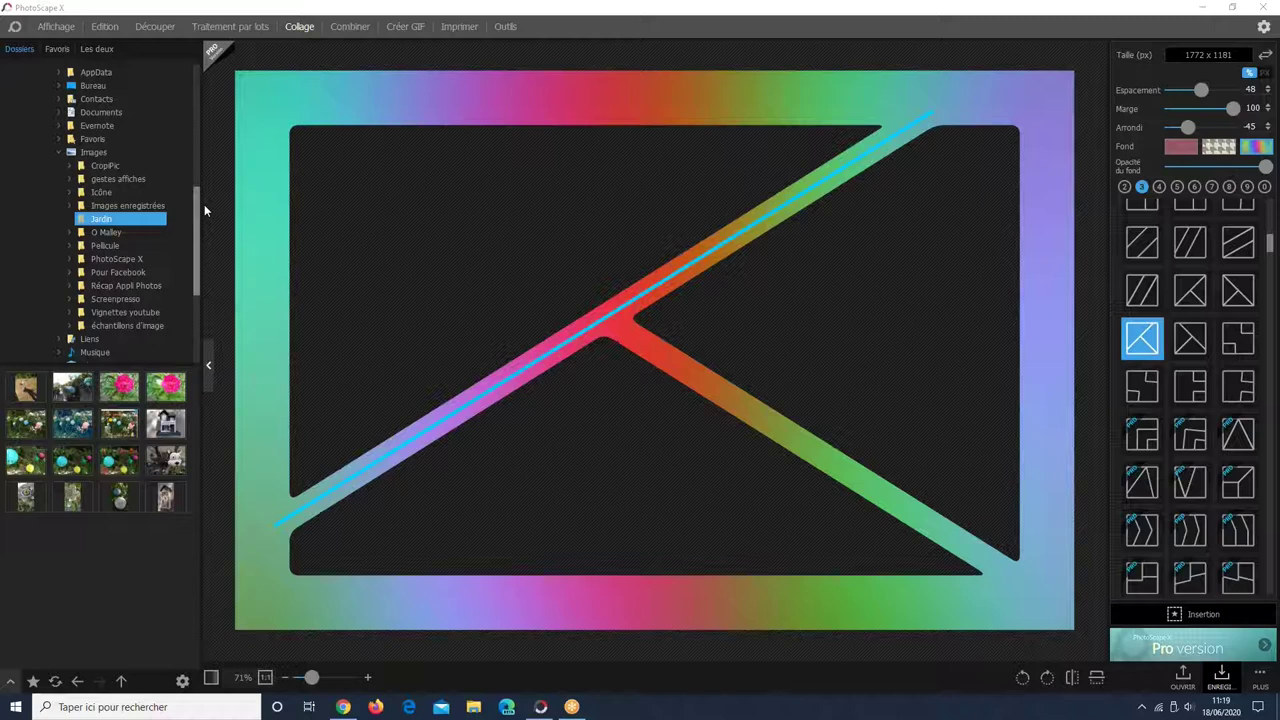
mouse_move(994, 149)
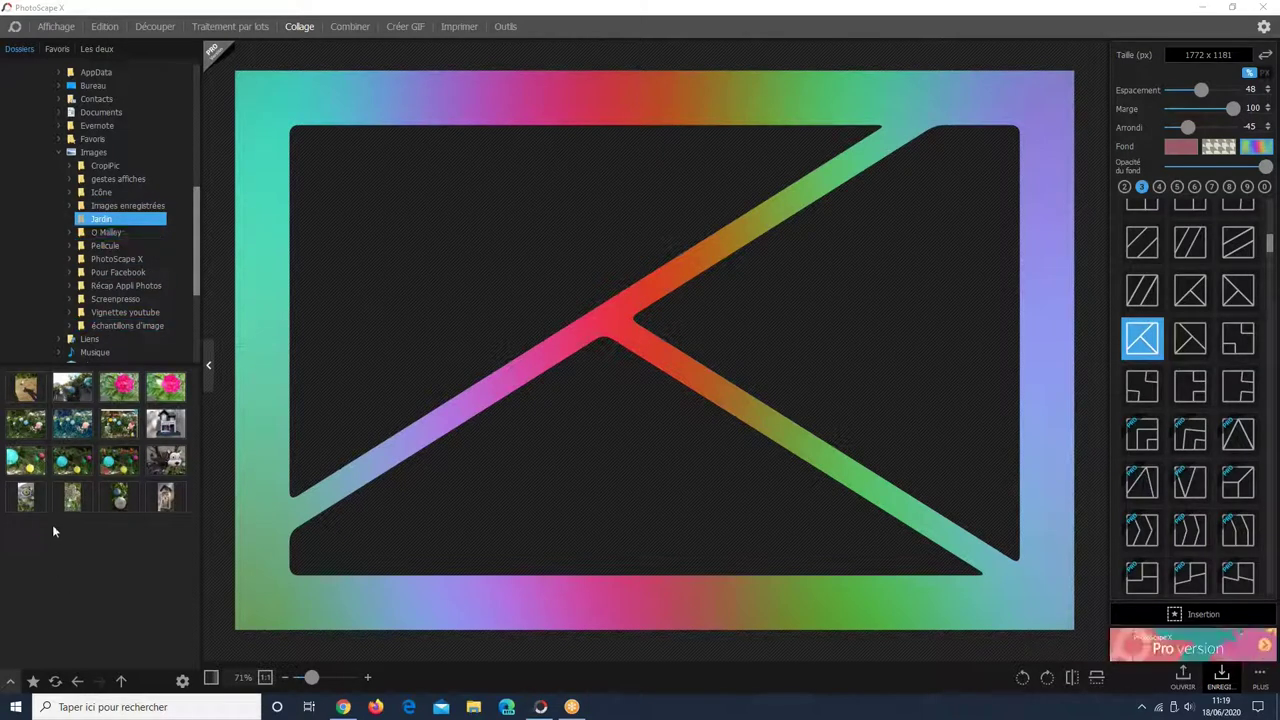
click(30, 496)
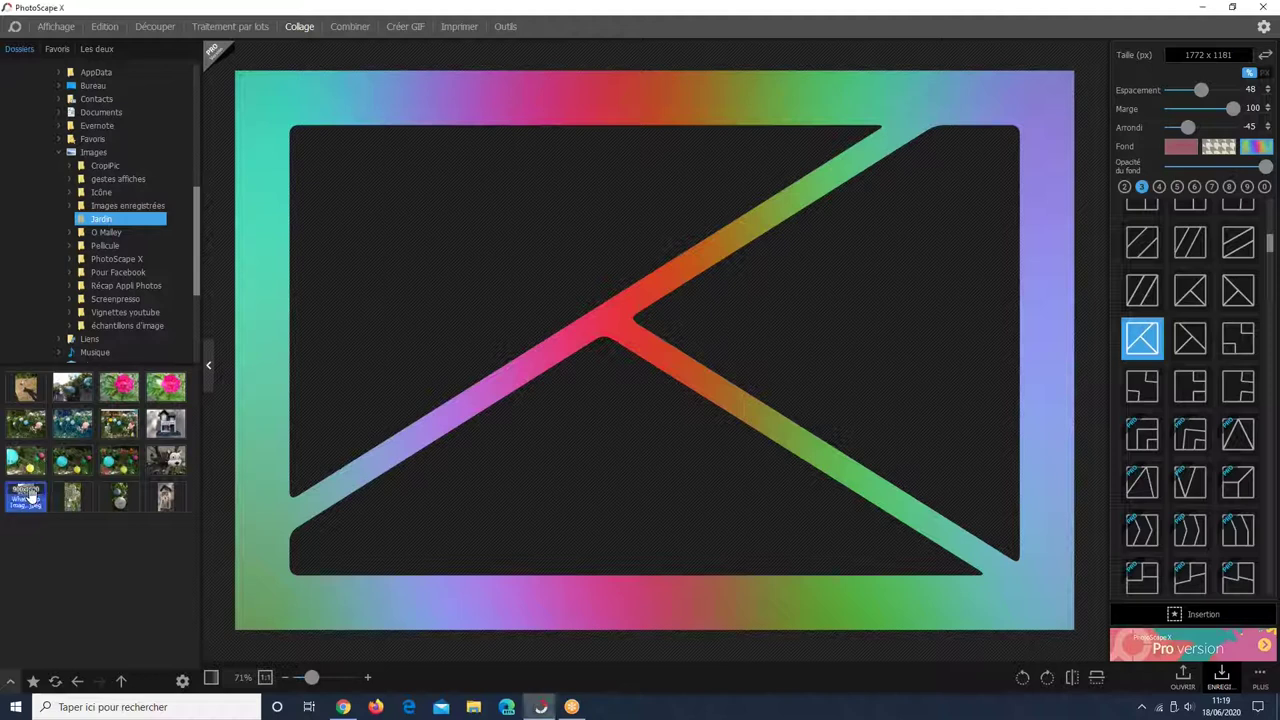
drag(30, 496, 384, 250)
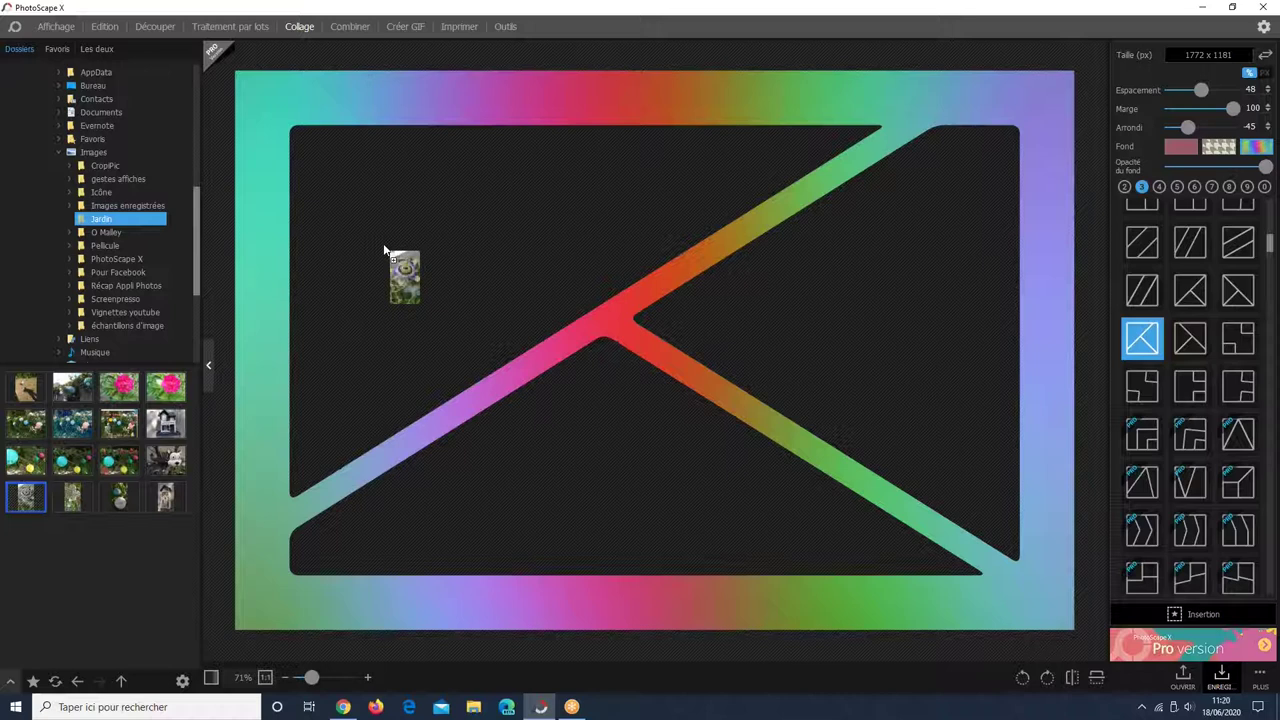
drag(384, 250, 384, 252)
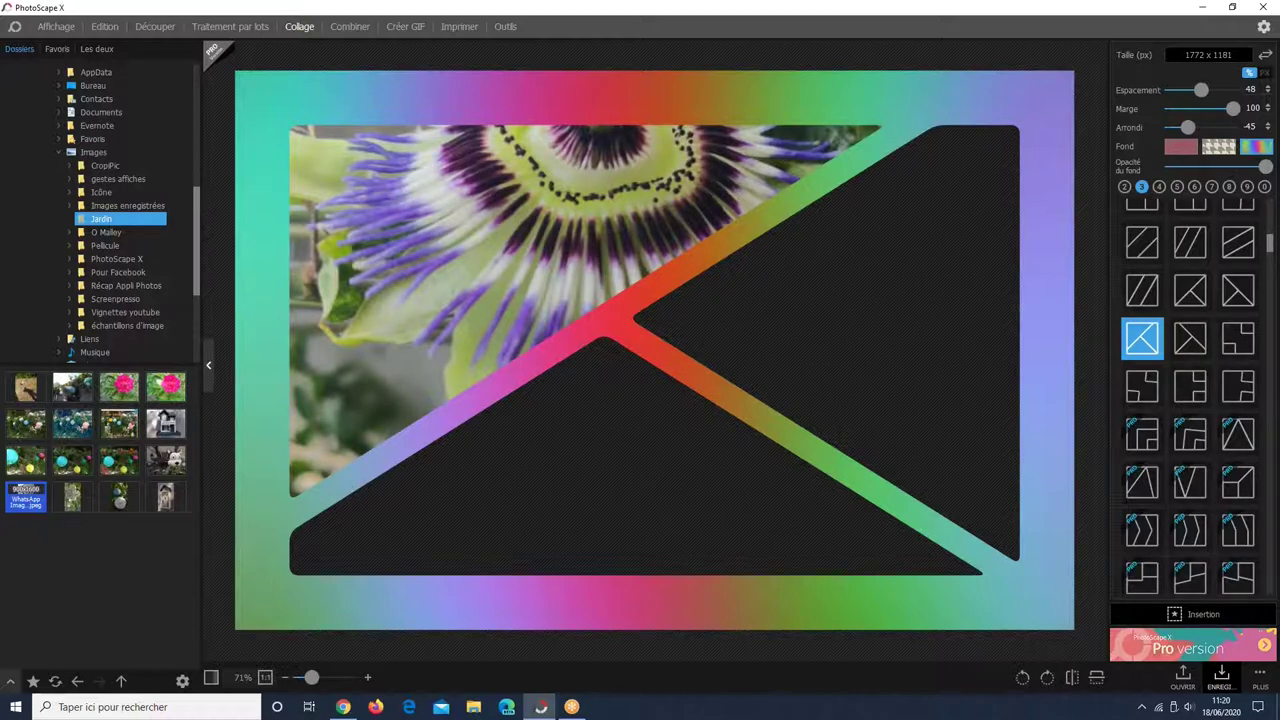
drag(72, 497, 383, 457)
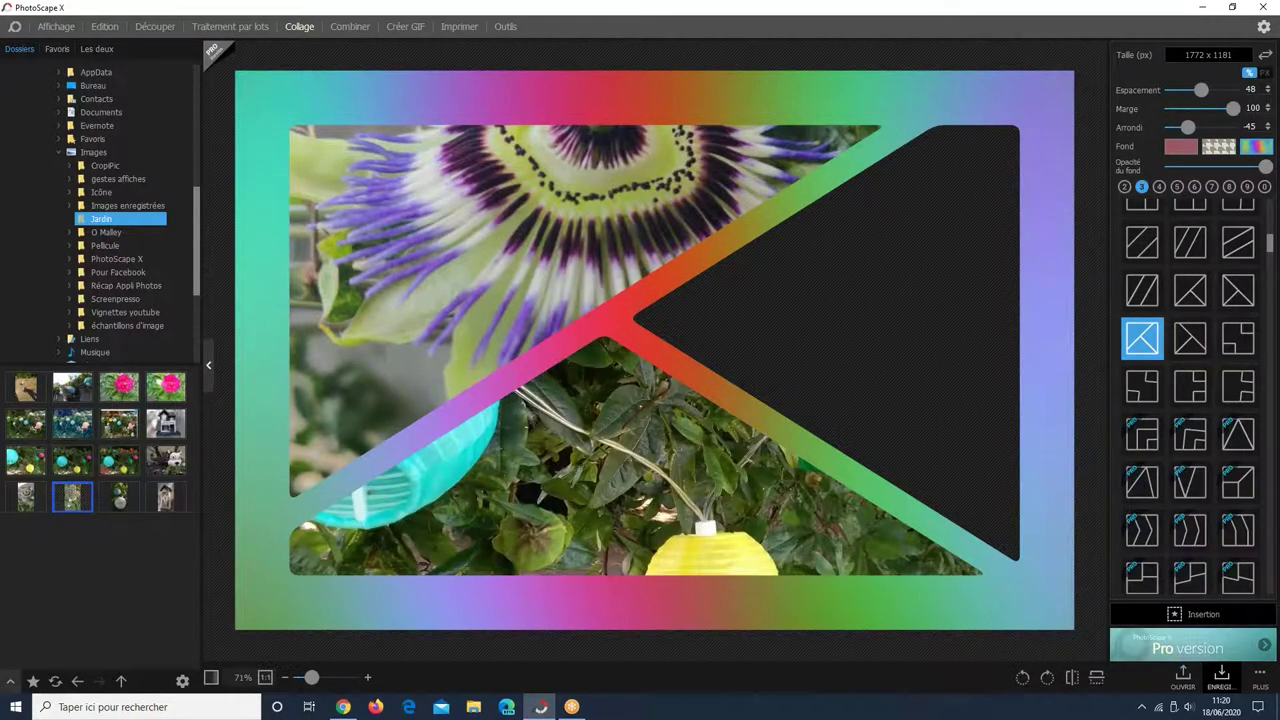
drag(72, 497, 830, 300)
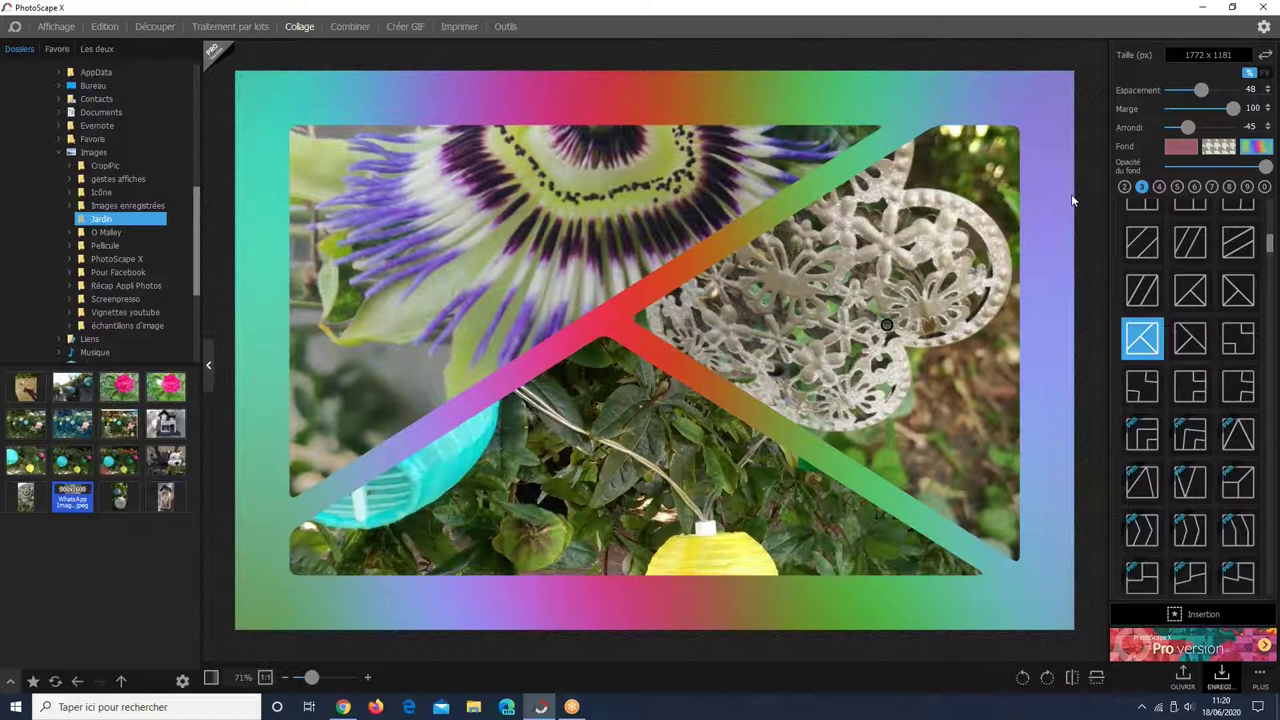
- Replace the lantern photo in the collage's bottom frame with the photo of the small WELCOME house
click(566, 462)
click(864, 323)
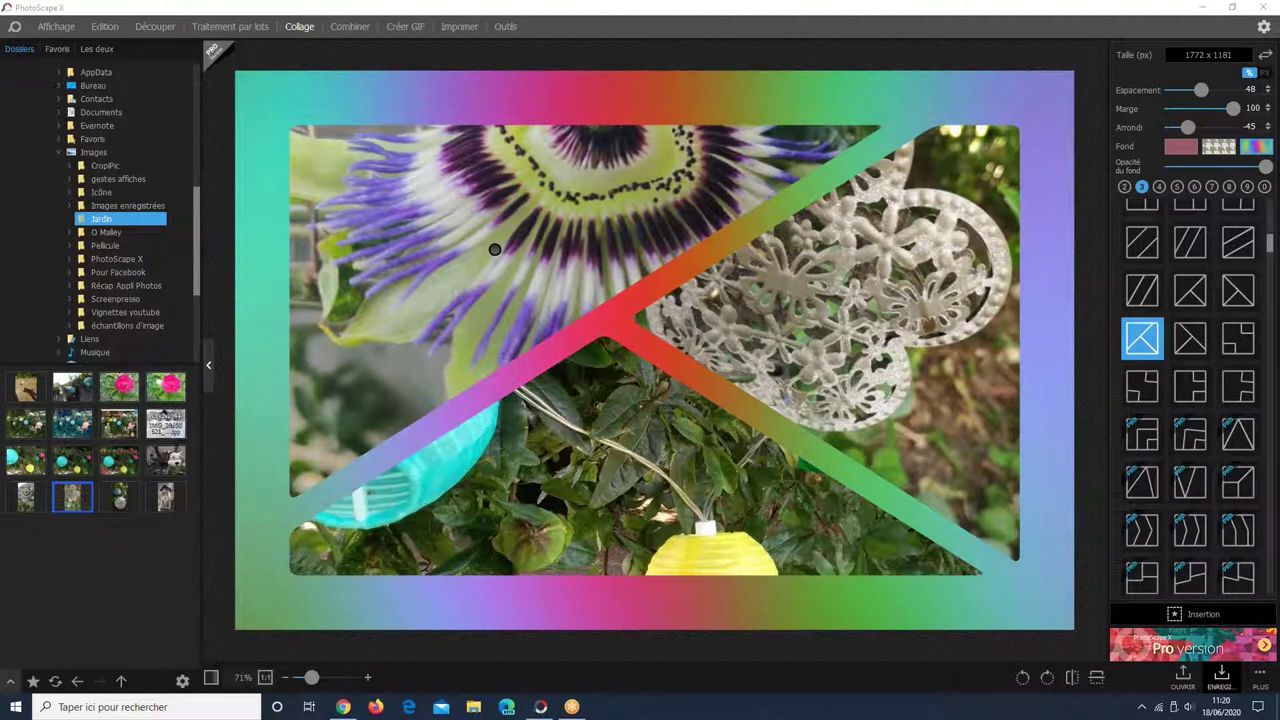
drag(471, 438, 627, 490)
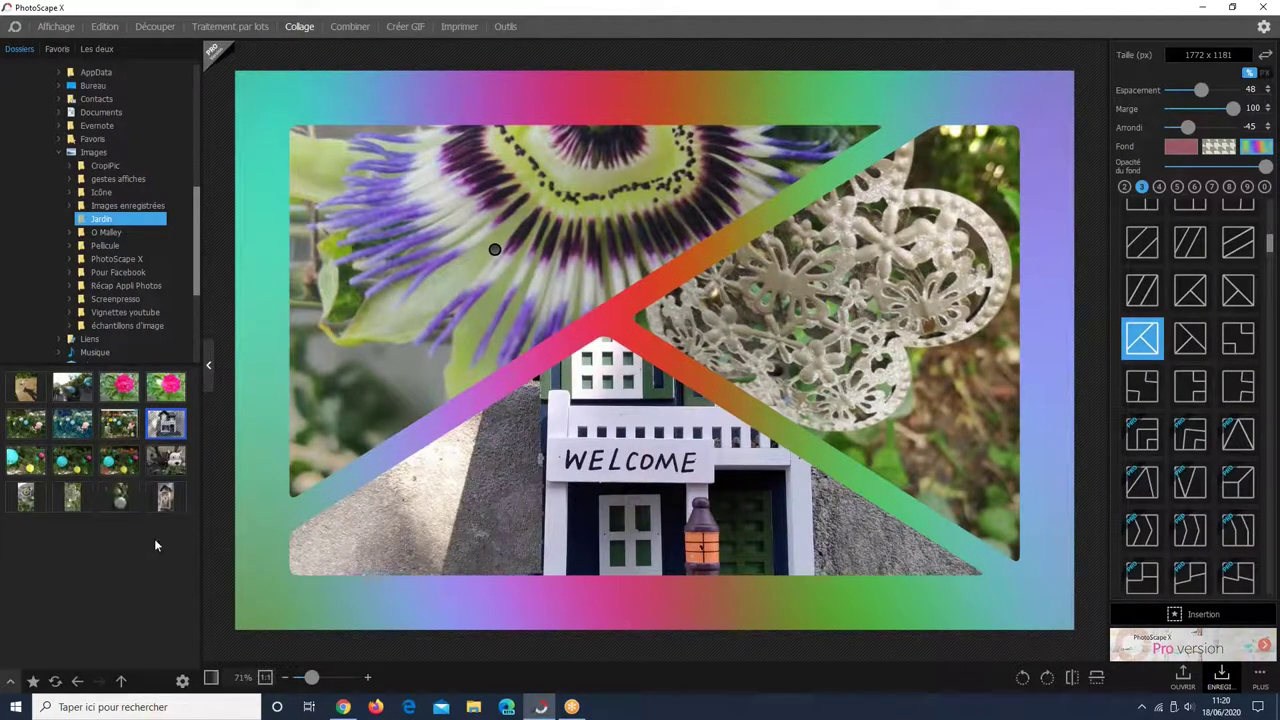
- Set the collage spacing to 28 and the outer margin to 25
mouse_move(540, 257)
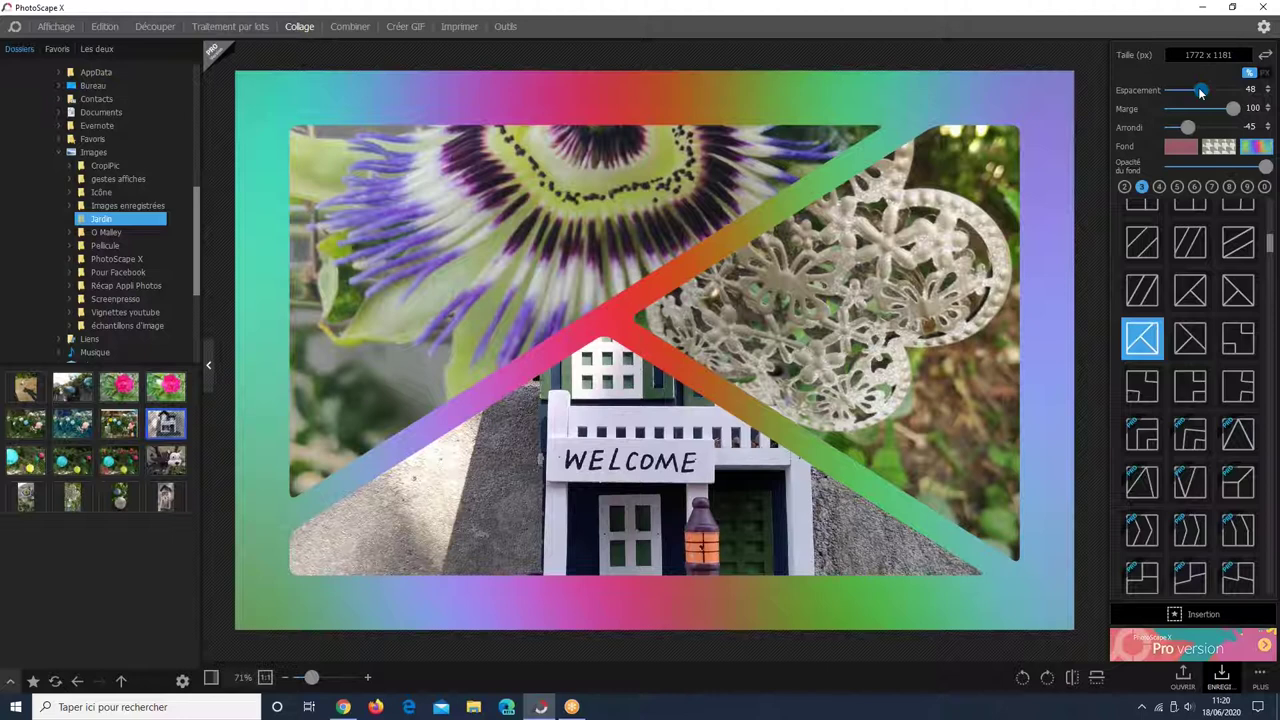
drag(1201, 91, 1235, 90)
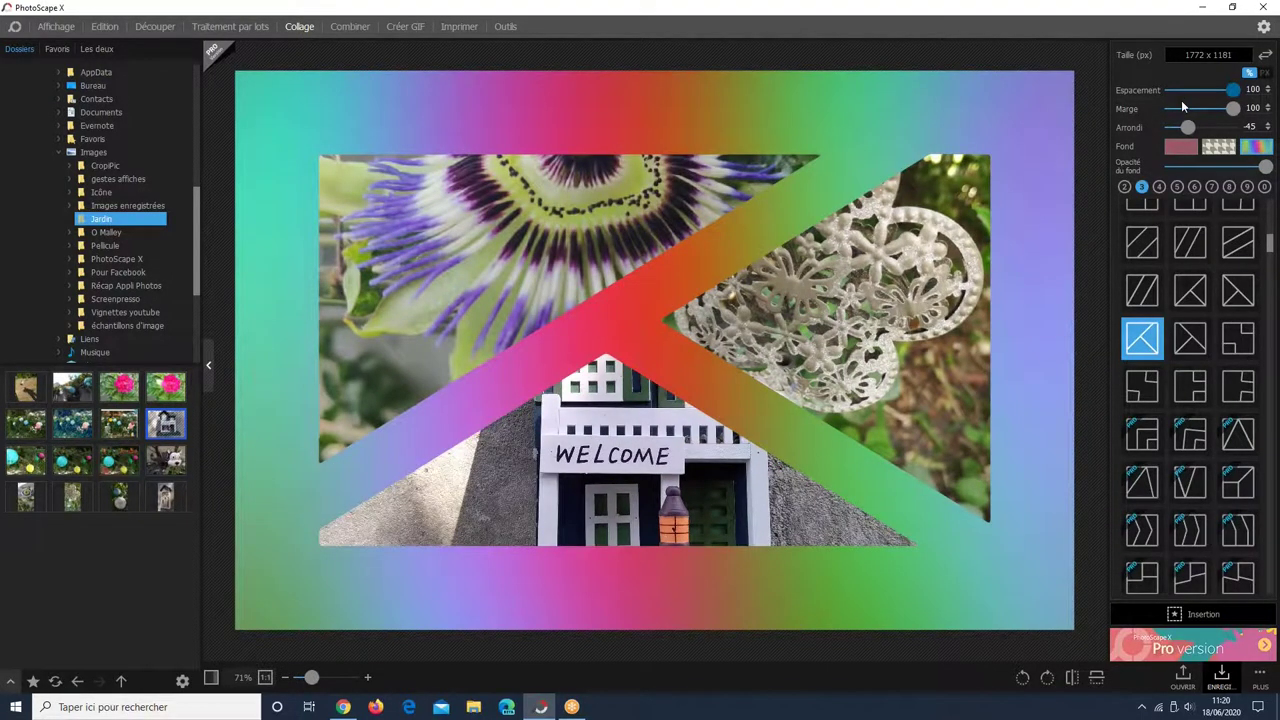
click(1183, 104)
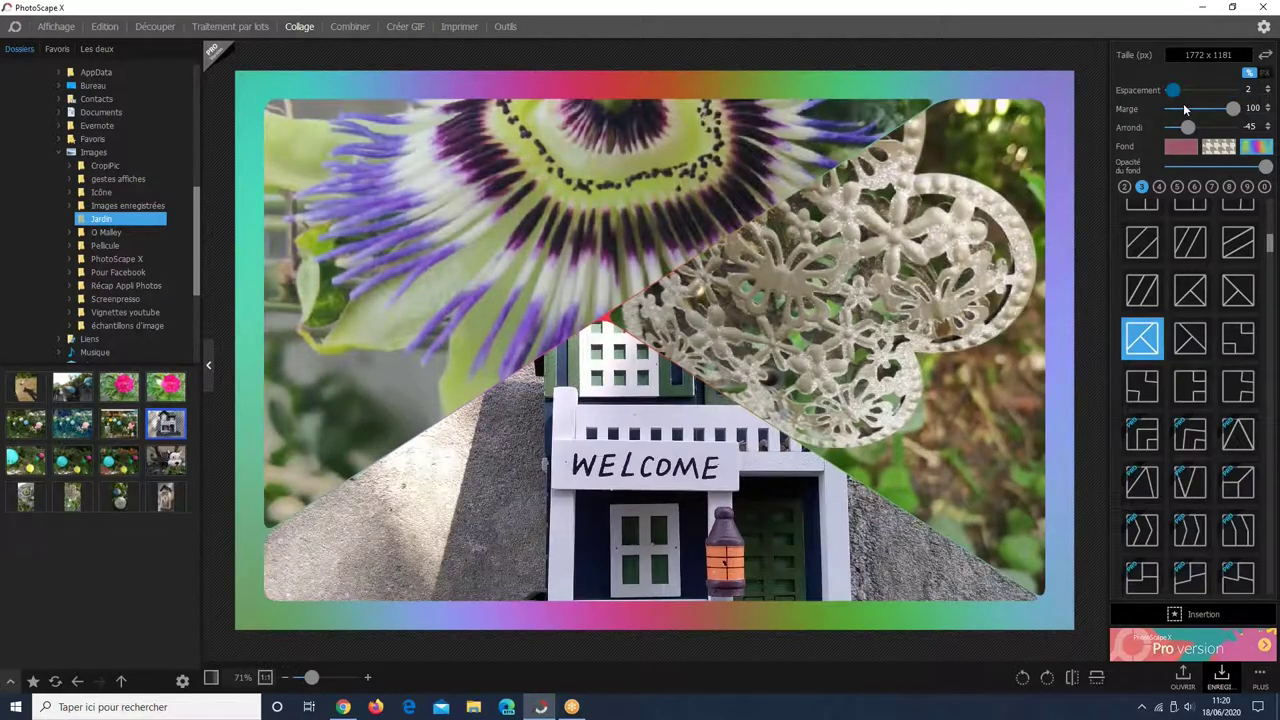
click(1183, 103)
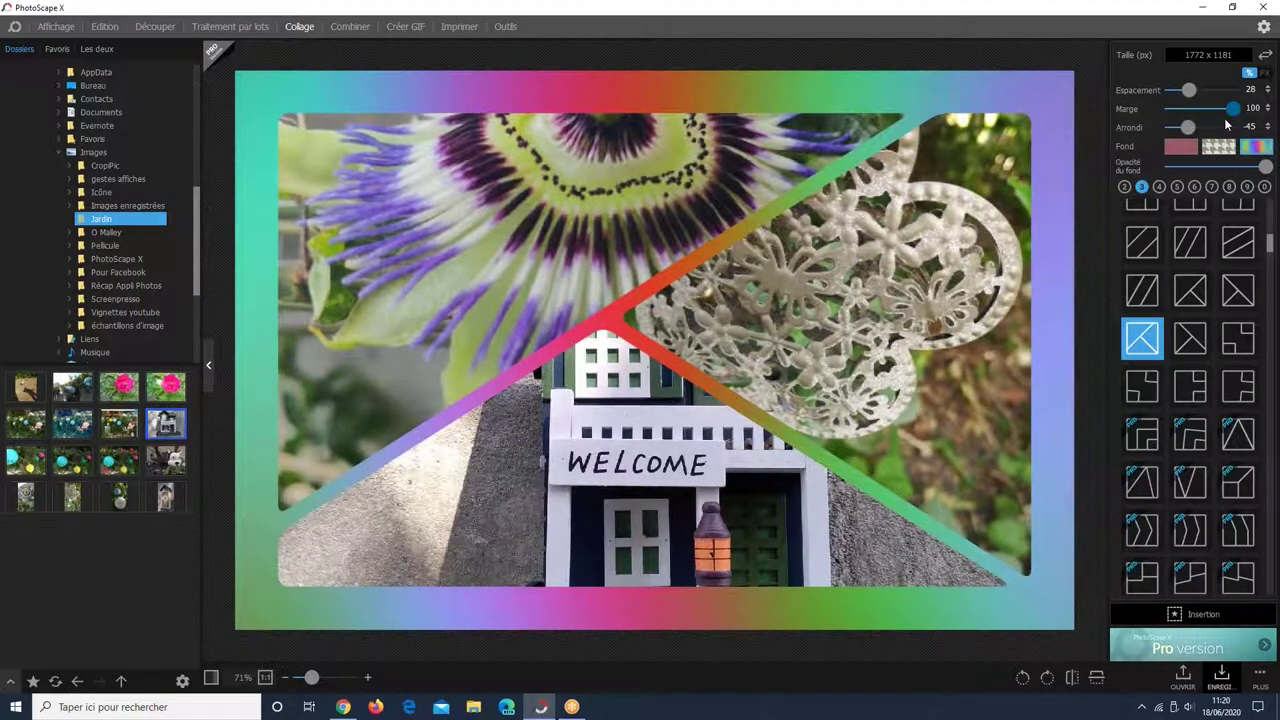
drag(1226, 118, 1202, 118)
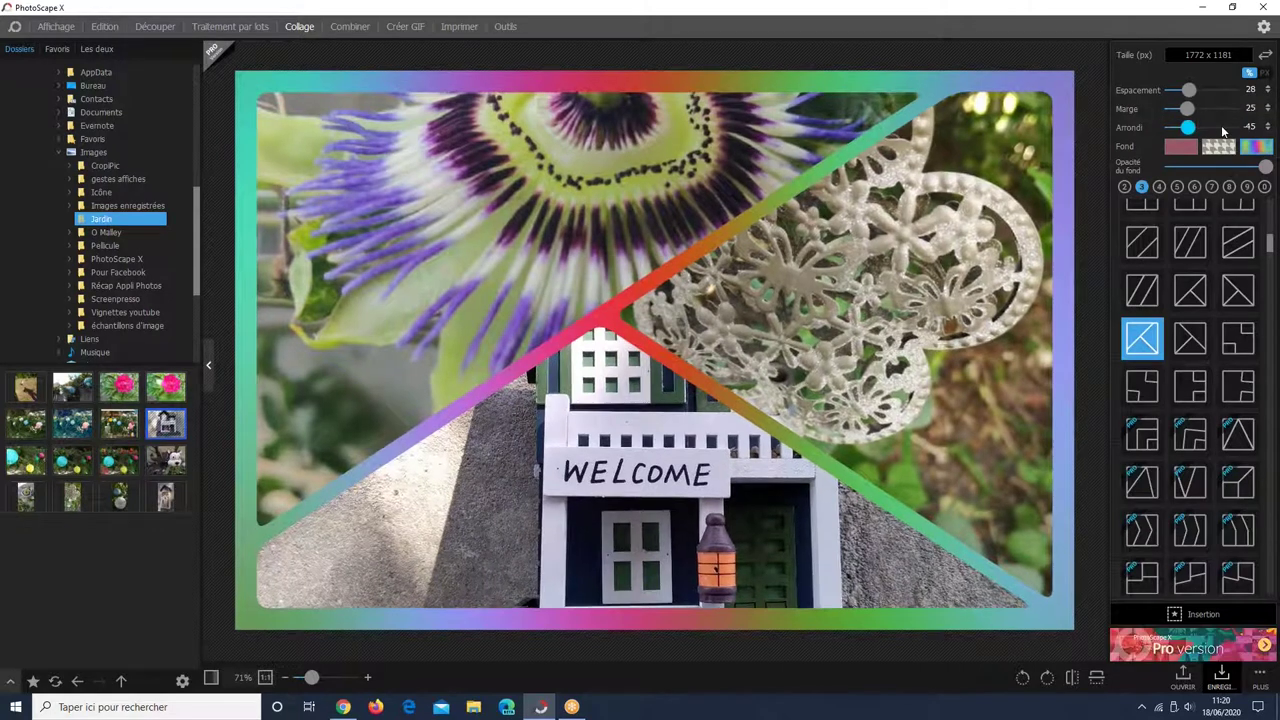
- Try different corner roundings on the frames and set the rounding to -93
click(1221, 127)
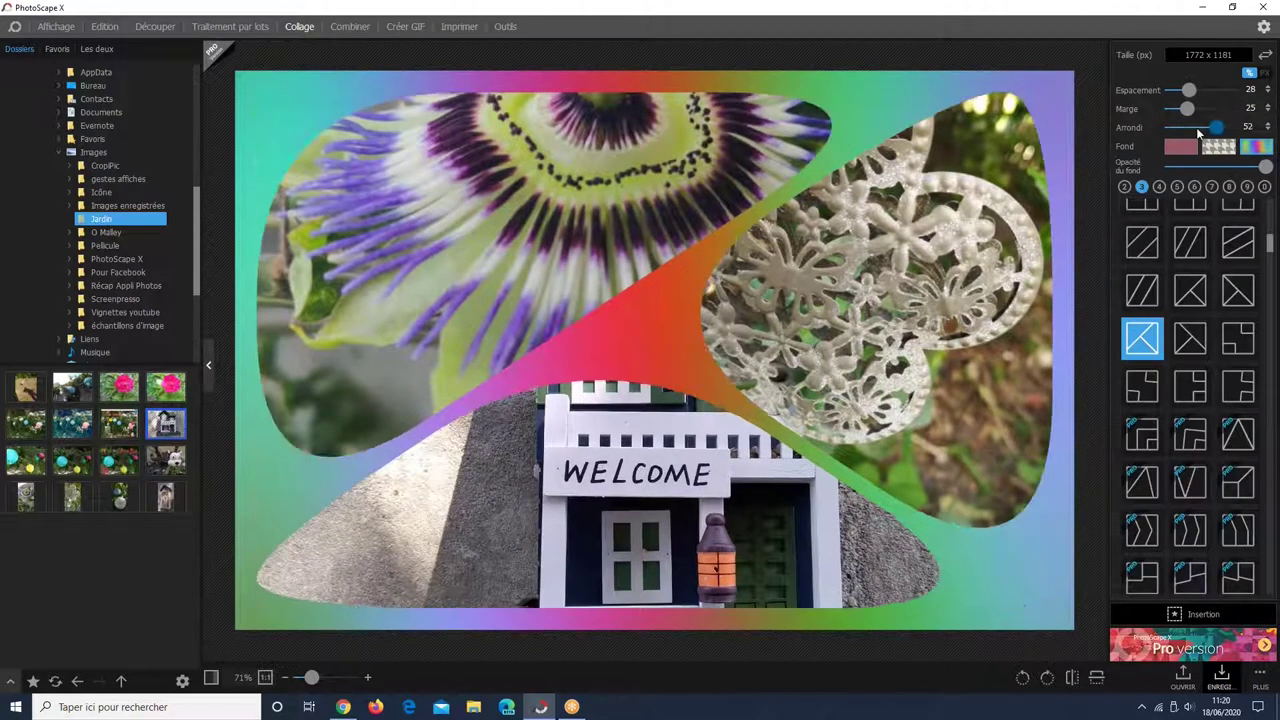
drag(1199, 130, 1170, 127)
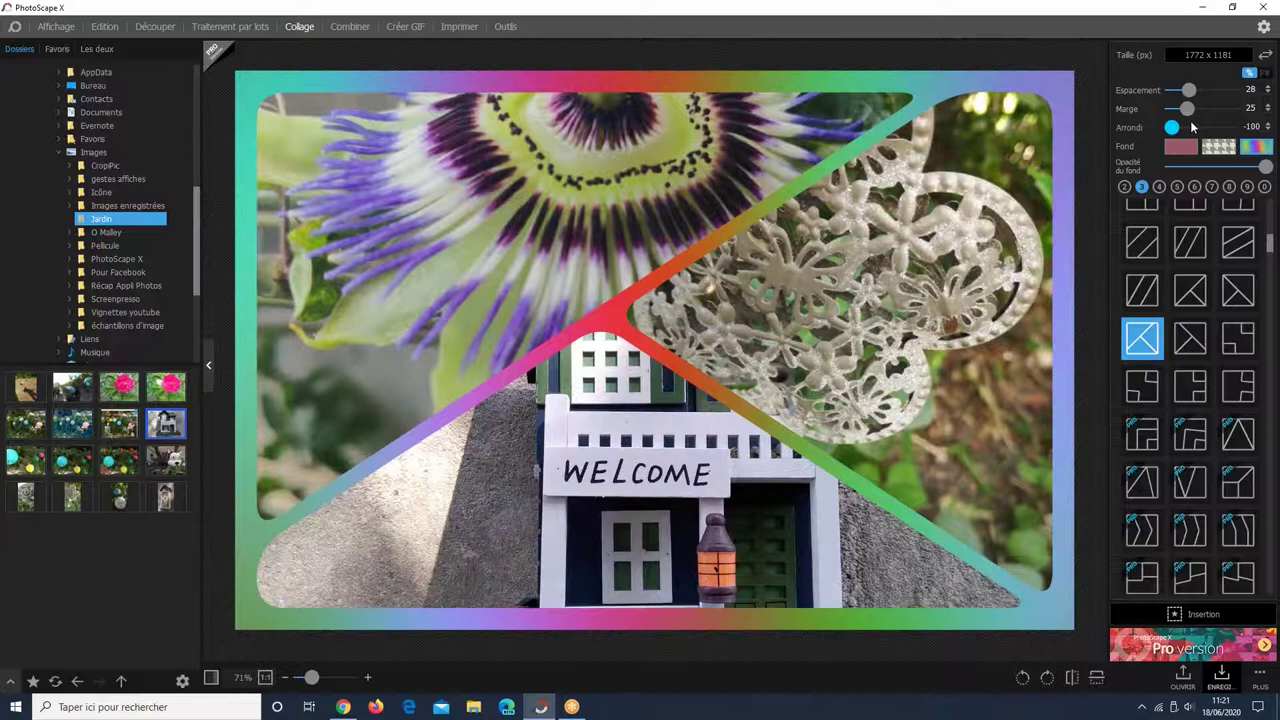
scroll(1192, 125, up, 1)
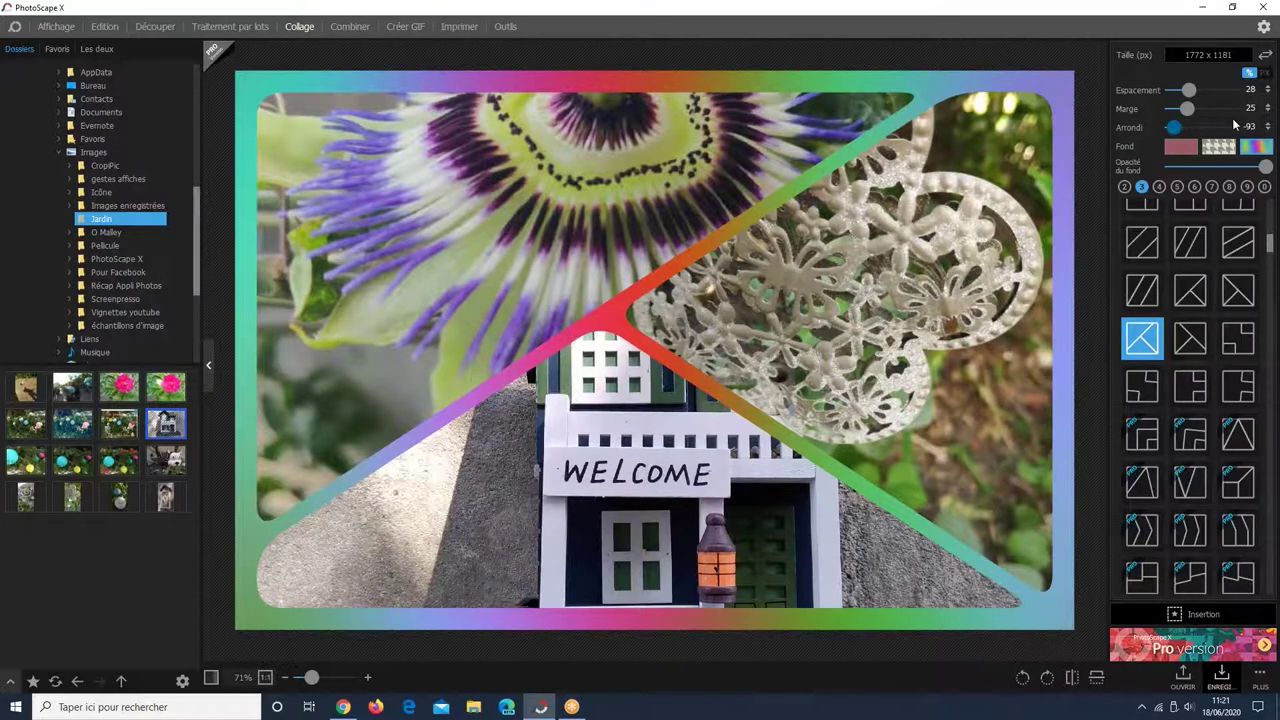
- Try a corner rounding of 100 on the collage frames, and set the rounding to -11
click(1235, 125)
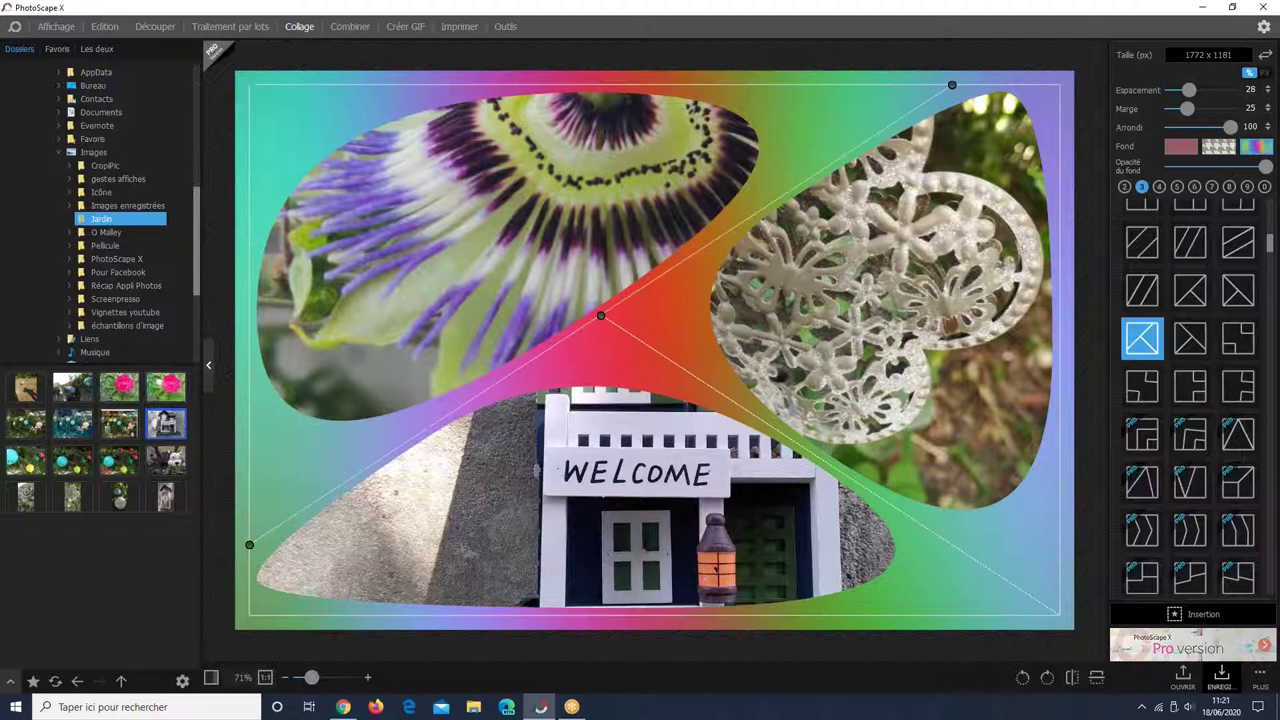
drag(1224, 131, 1198, 136)
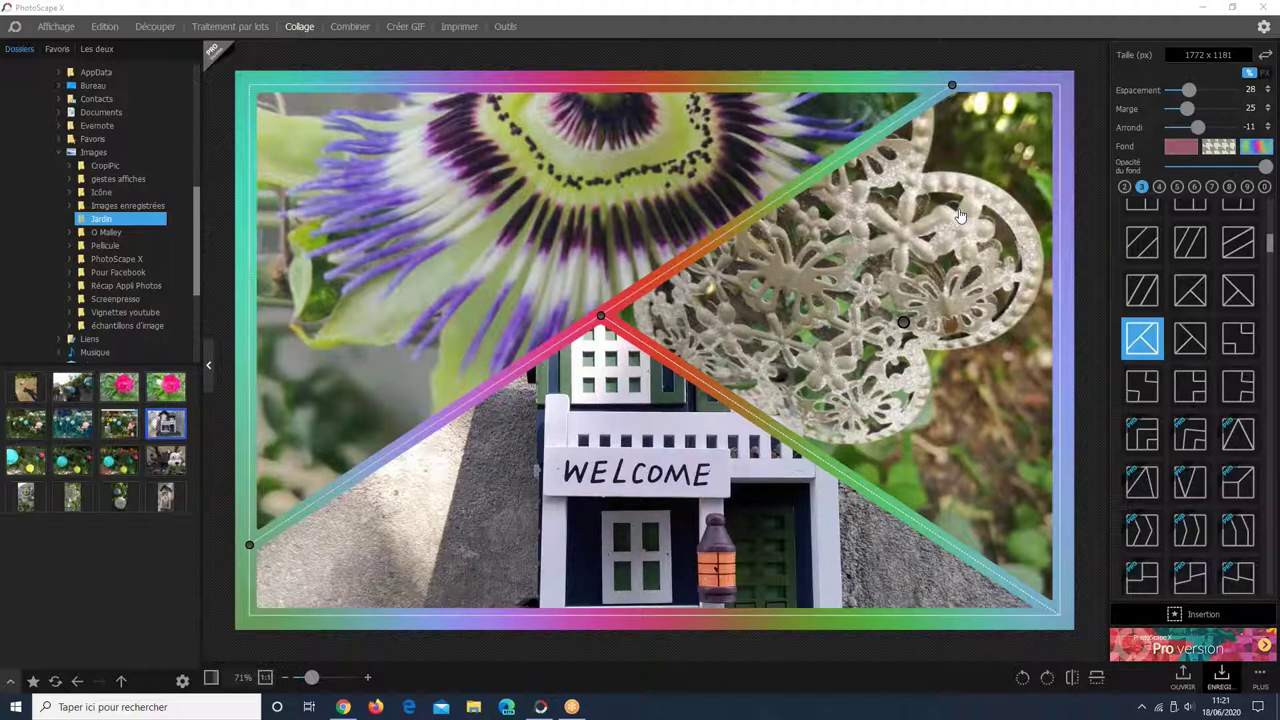
- Switch the collage background to a solid colour, try bright red, green and blue shades, and apply a dark red
click(1182, 149)
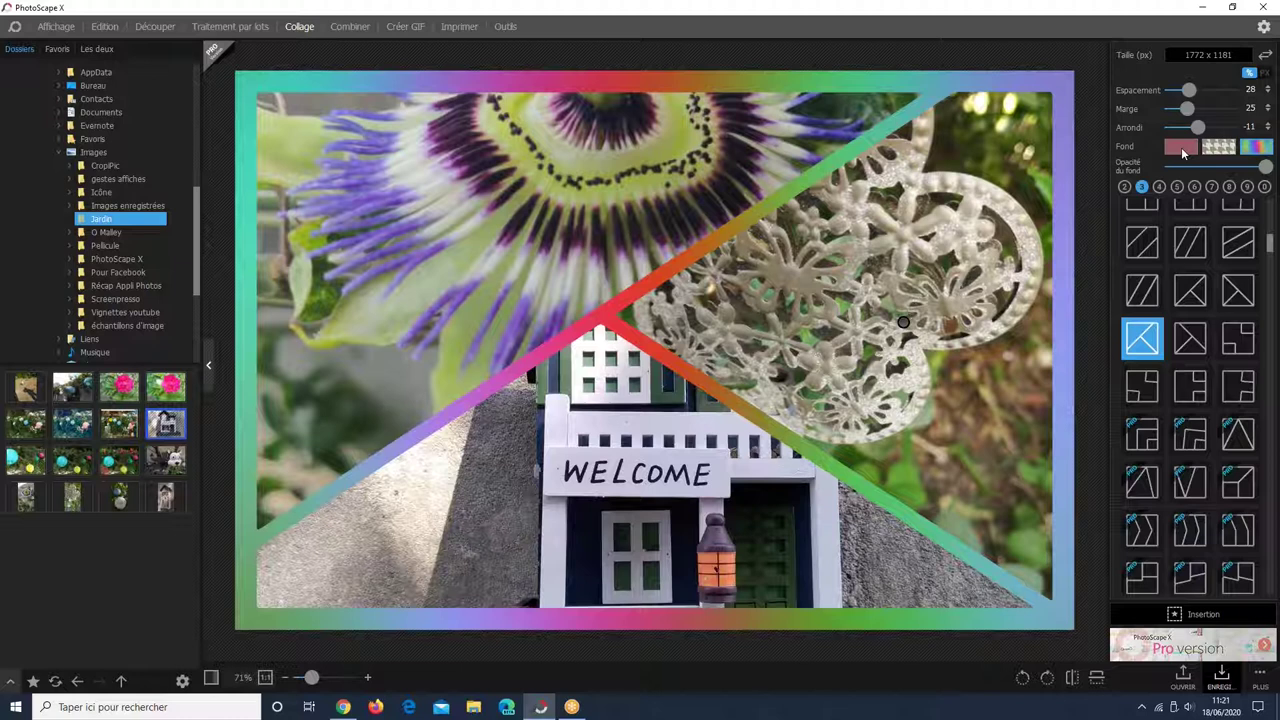
click(1181, 149)
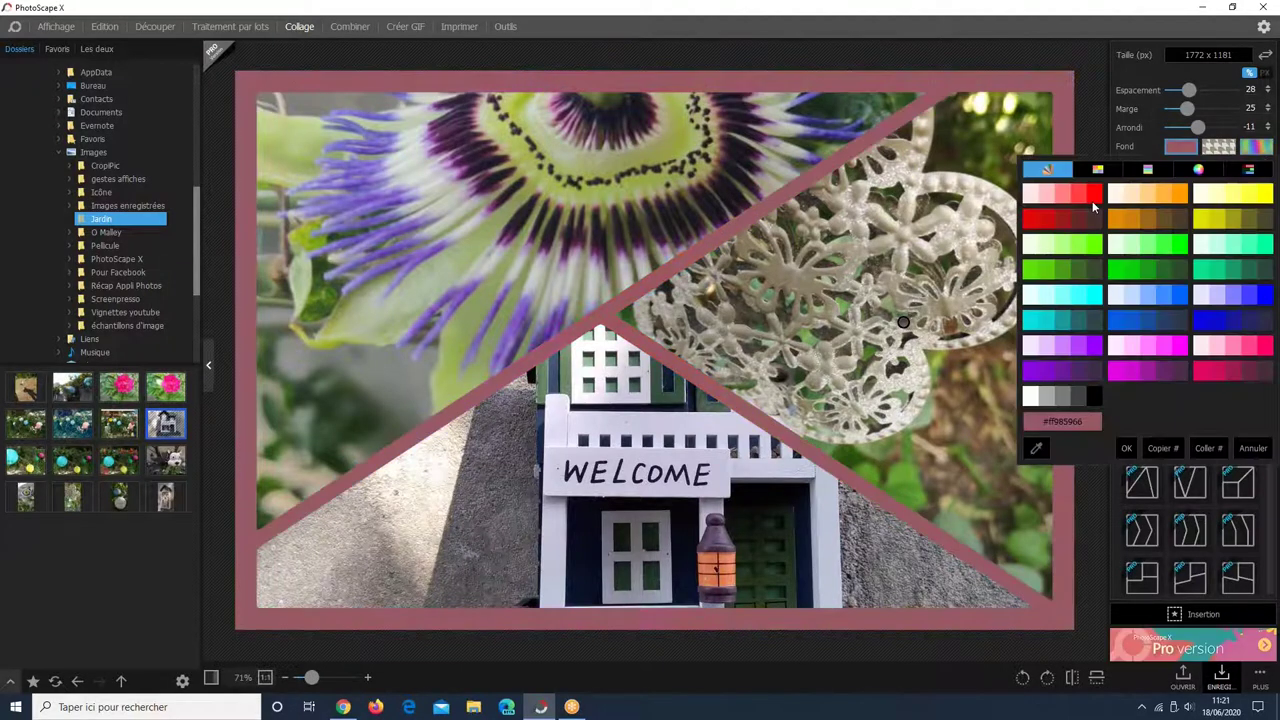
click(1093, 197)
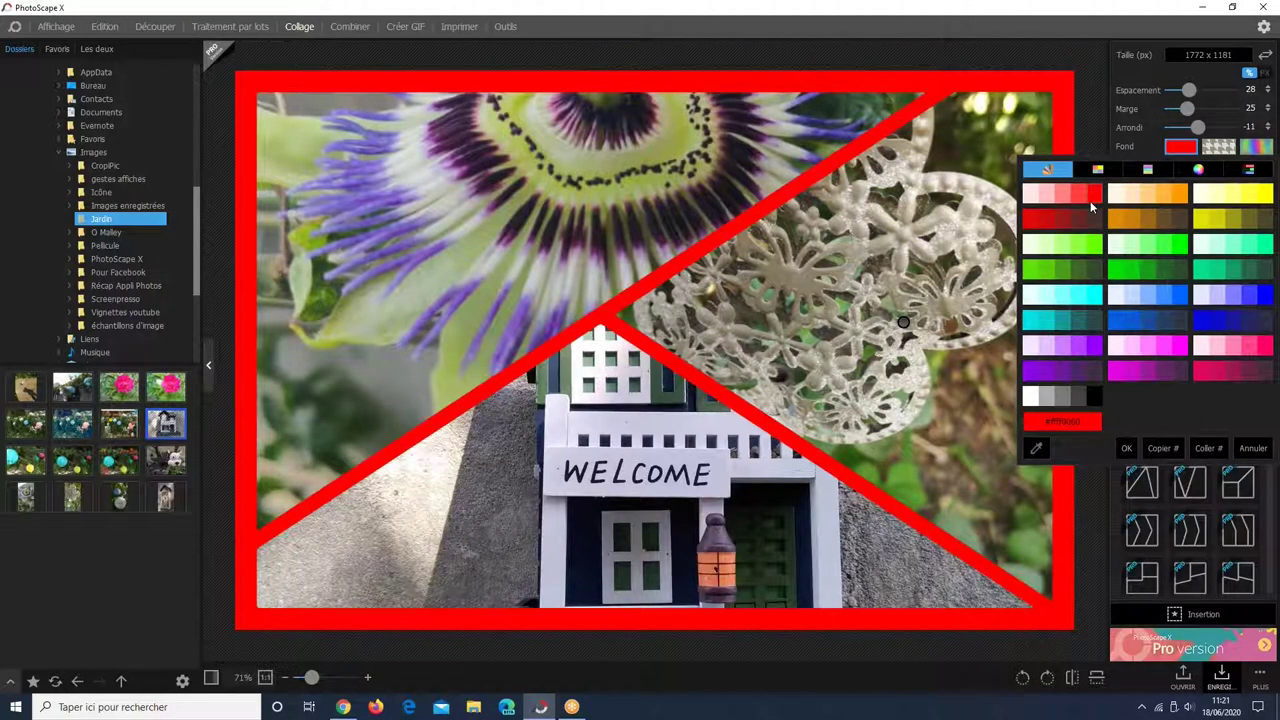
click(1076, 195)
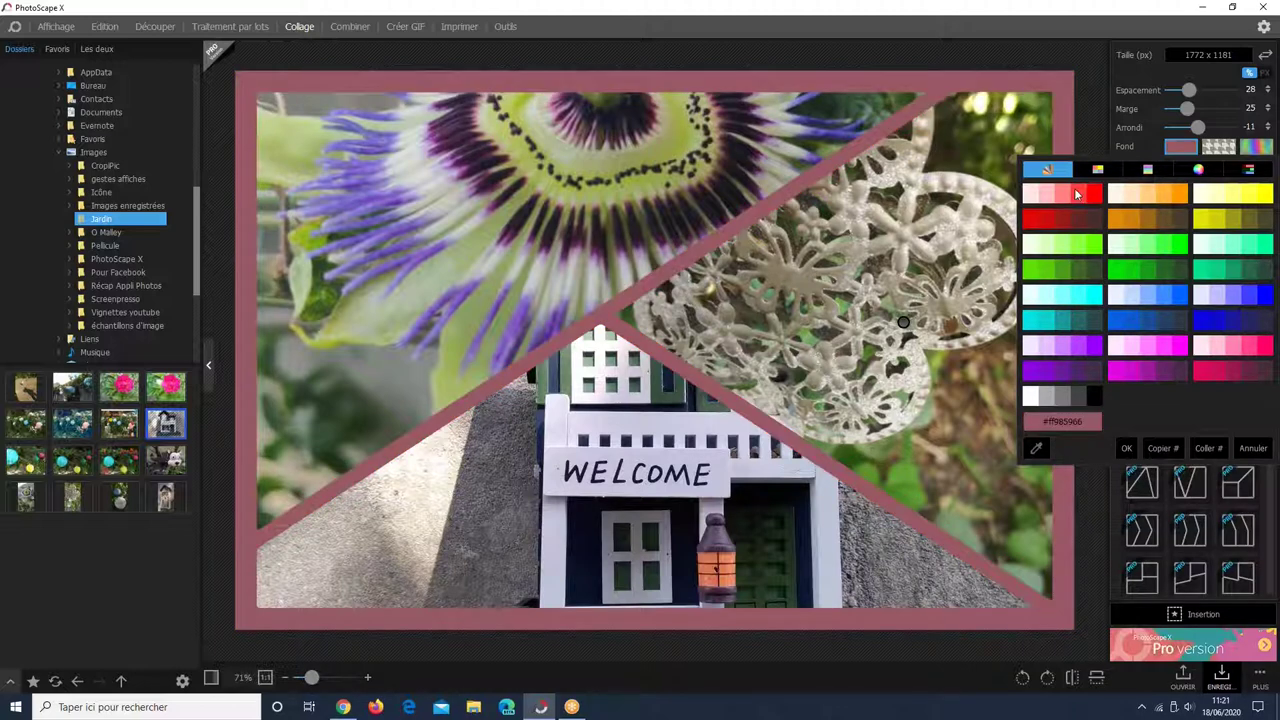
click(1071, 195)
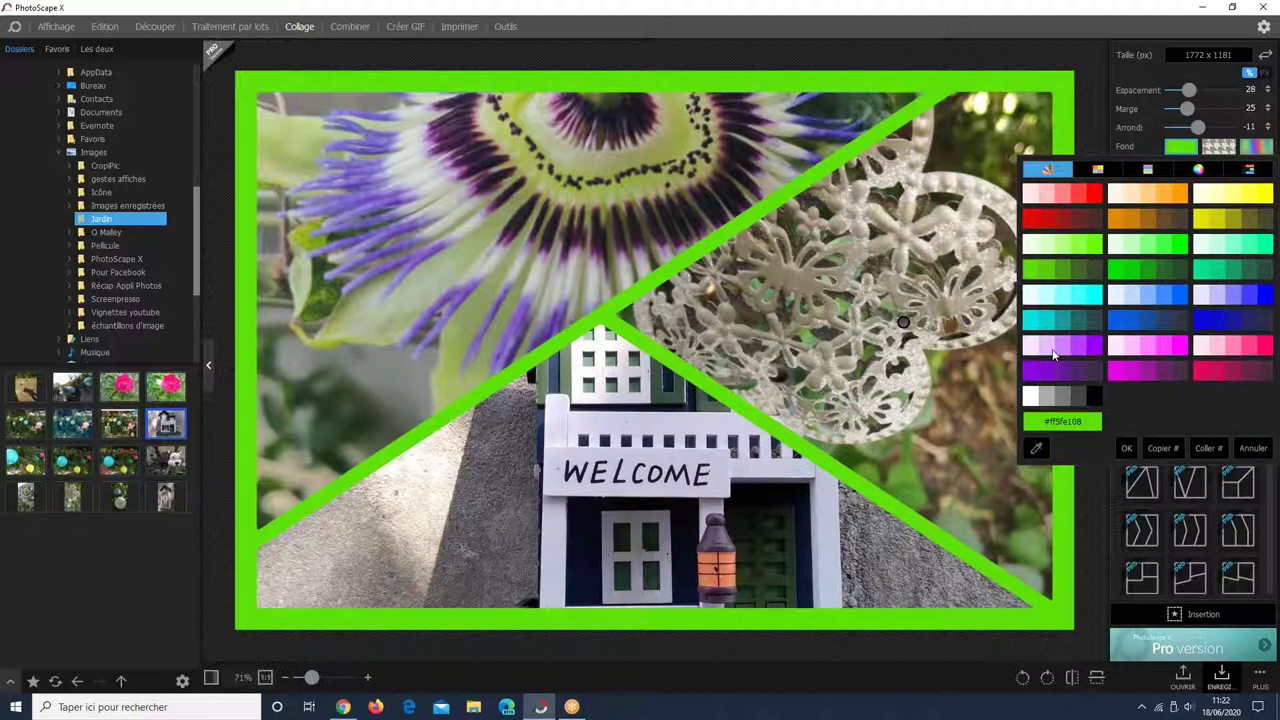
click(1121, 304)
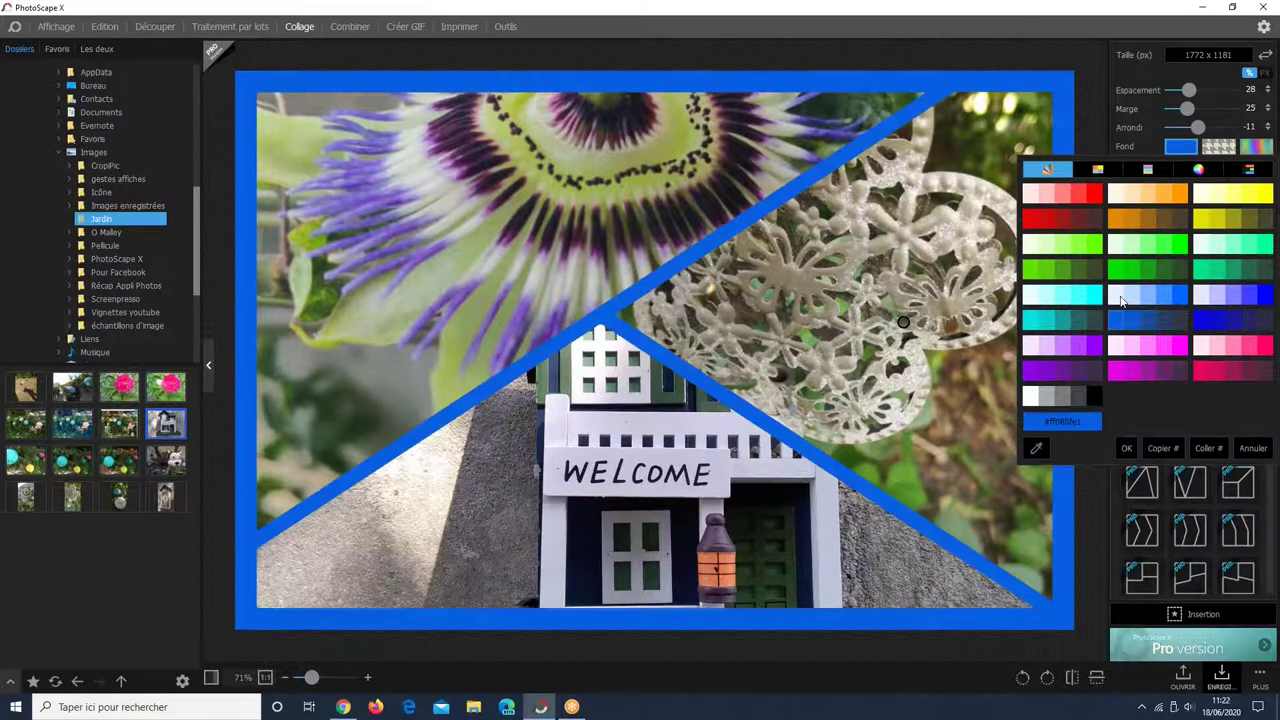
click(1070, 222)
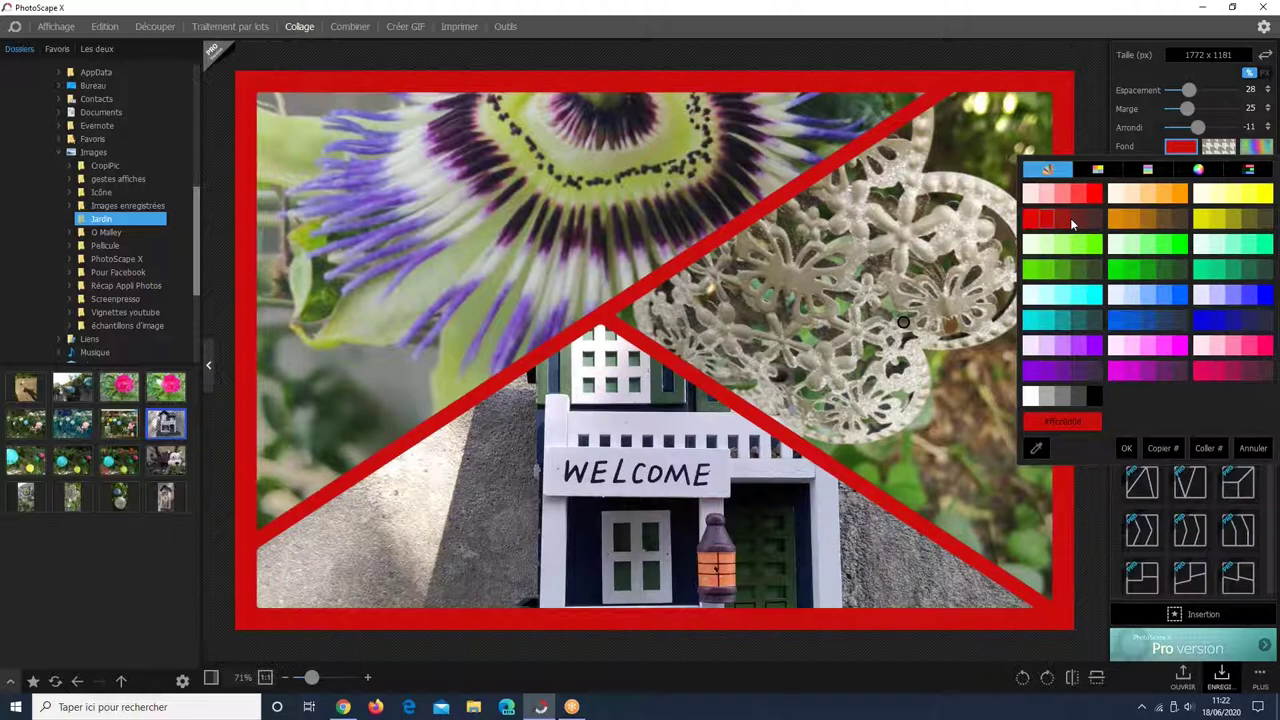
click(824, 81)
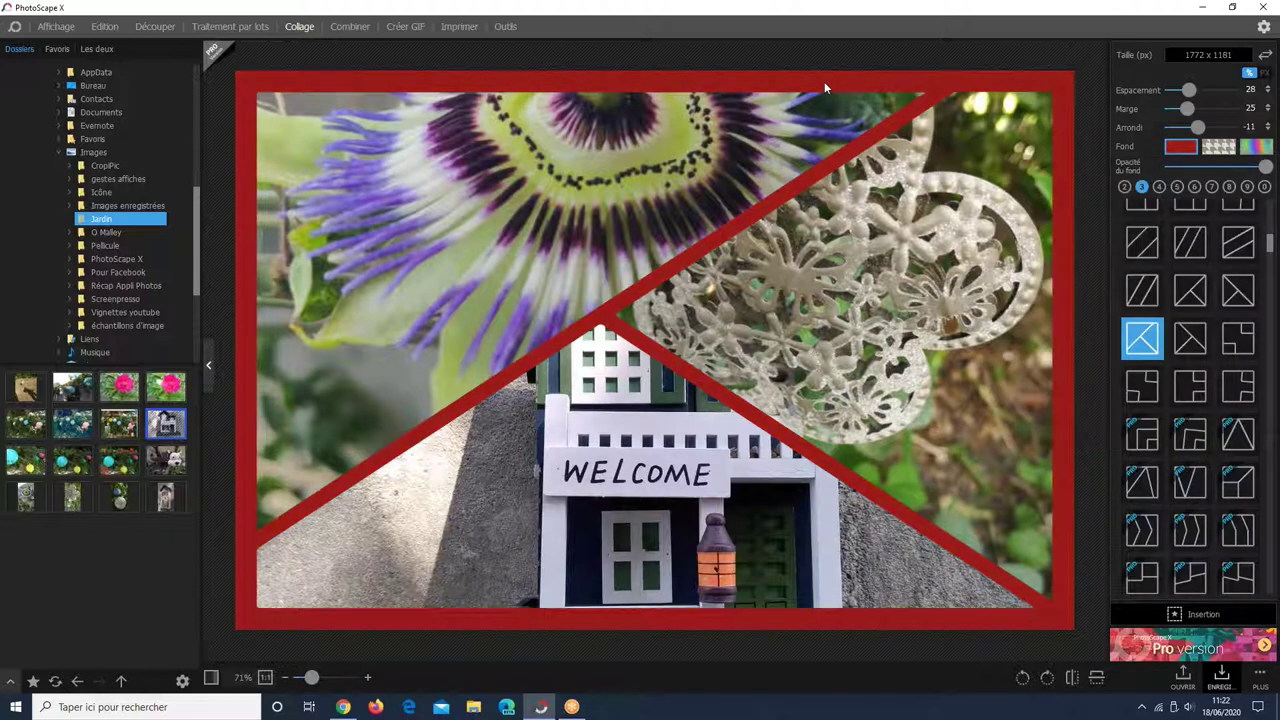
- Try harmonised palette colours on the collage background, including grey, cream, ochre, turquoise green and red
click(1180, 147)
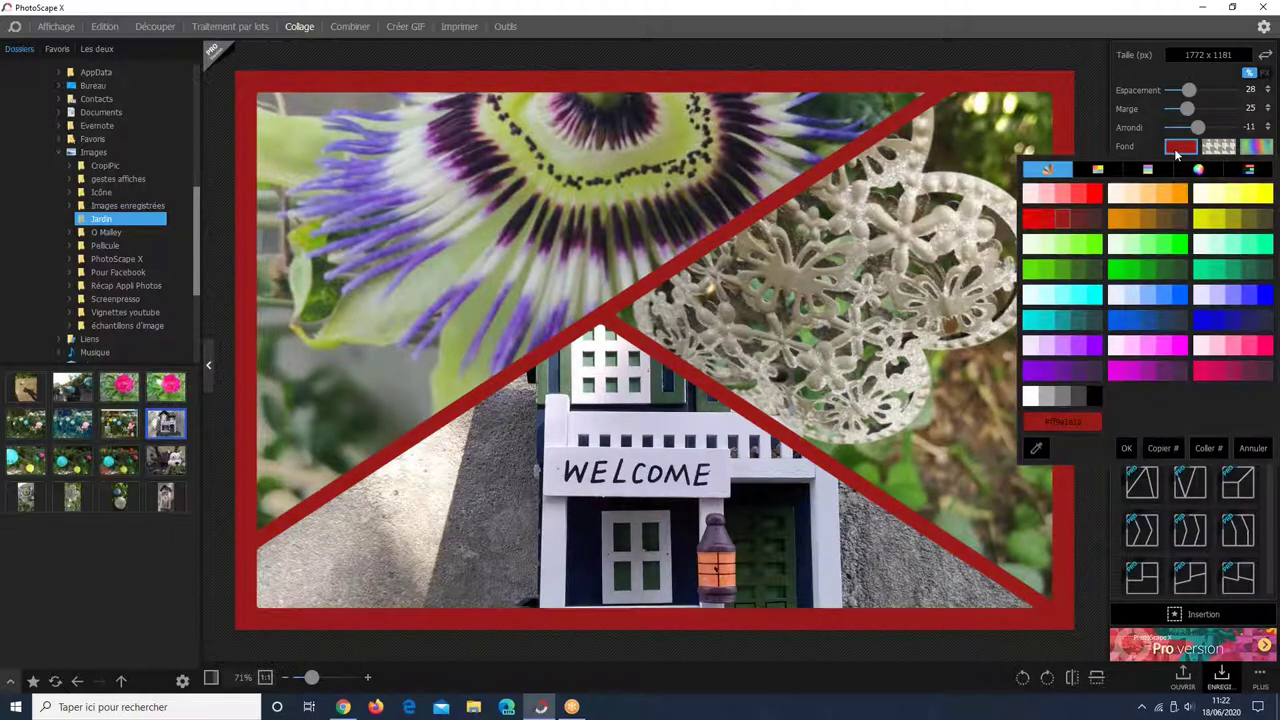
click(1095, 170)
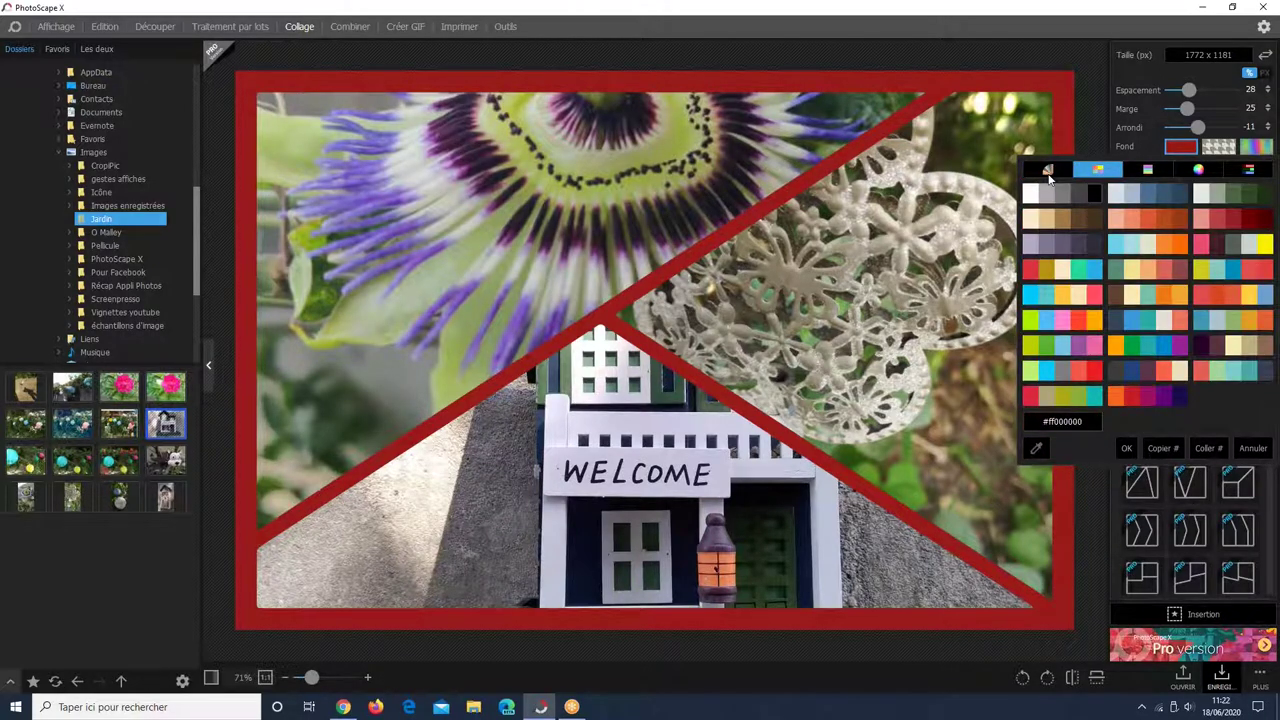
click(1048, 243)
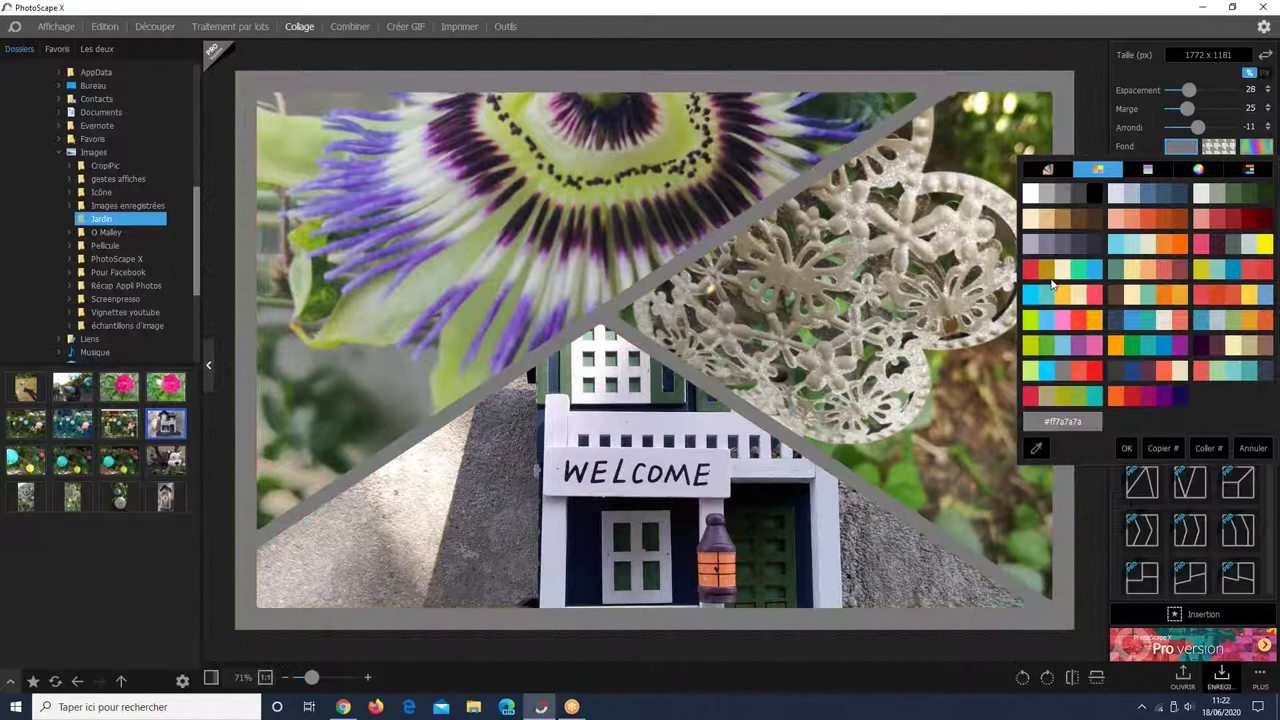
click(1034, 283)
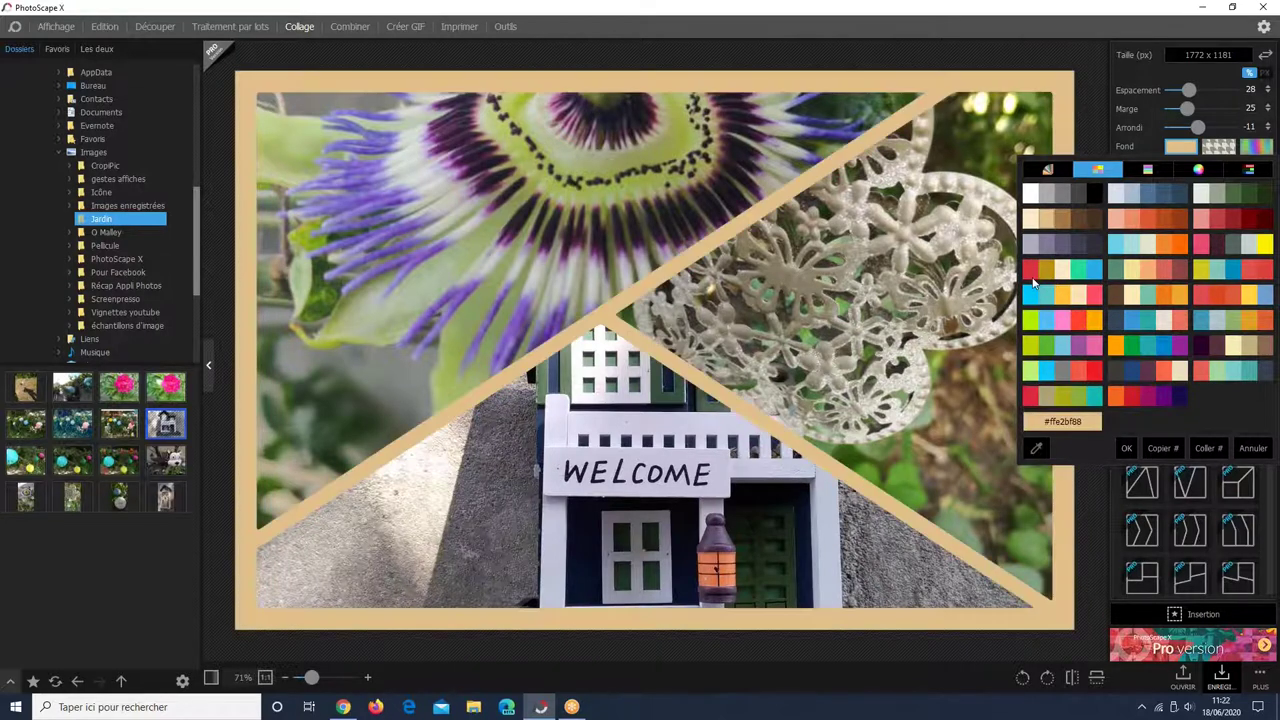
click(1063, 270)
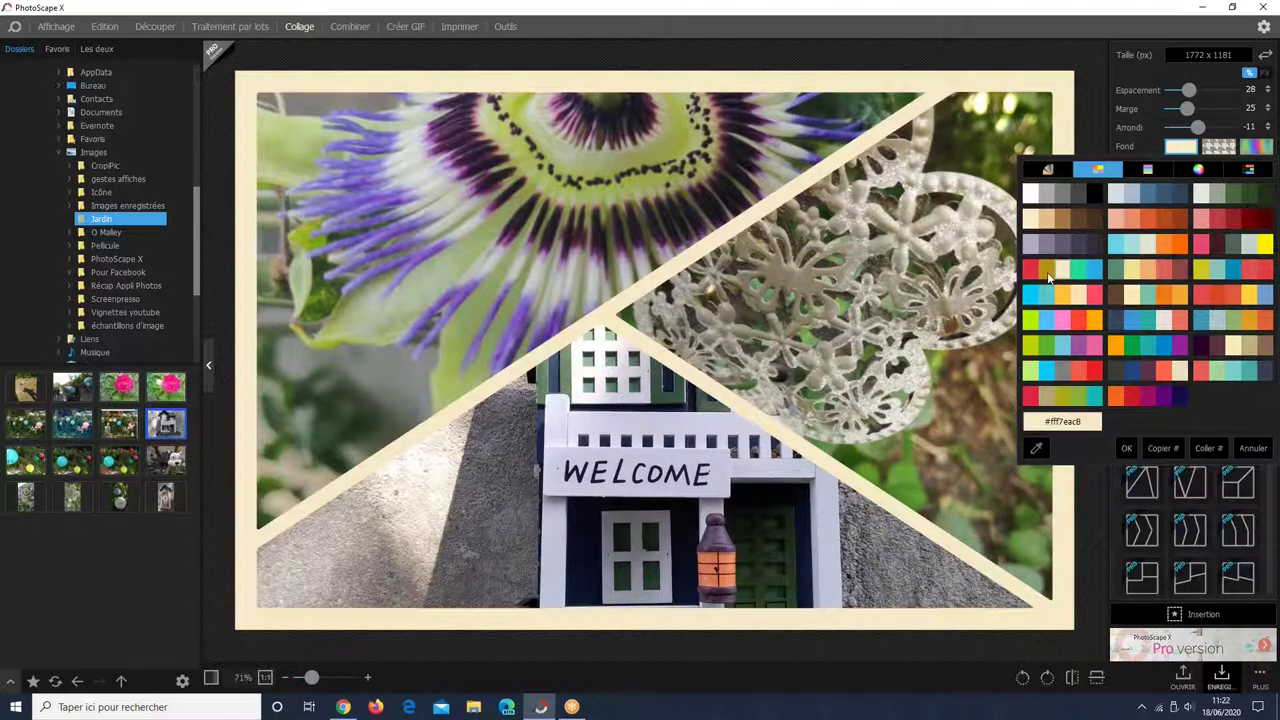
click(1031, 269)
click(1047, 269)
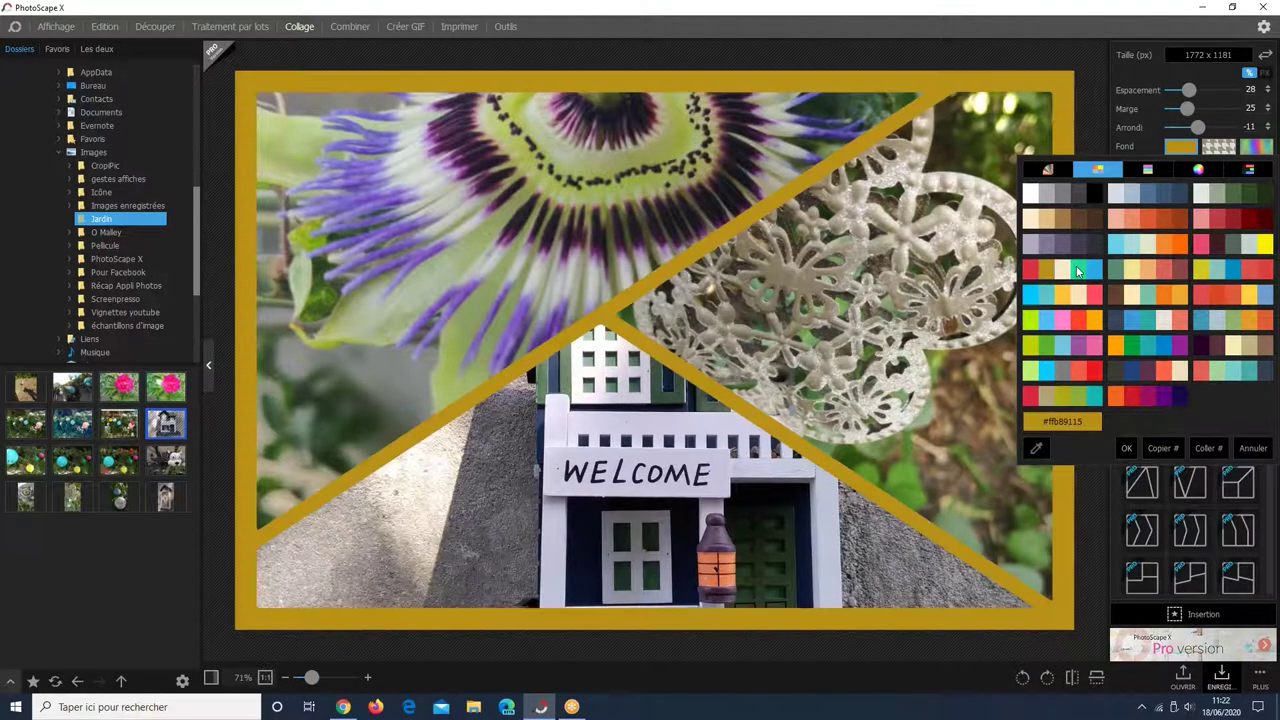
click(1078, 271)
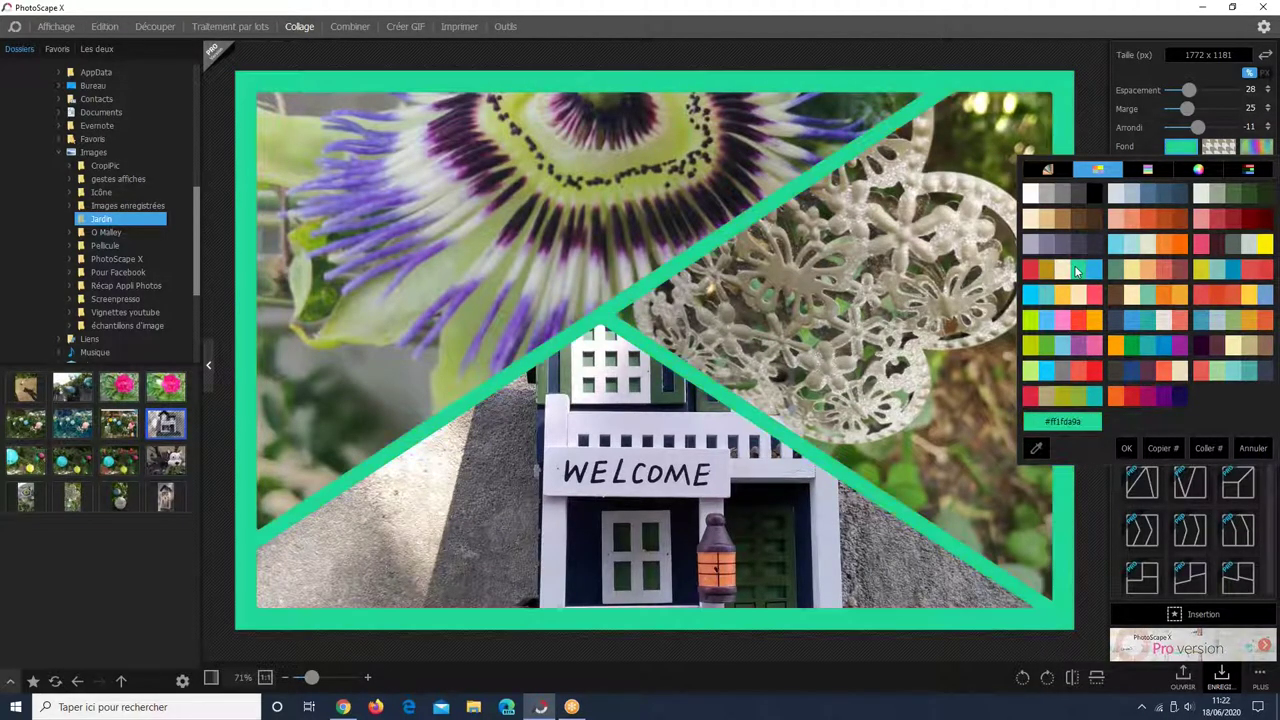
click(1031, 269)
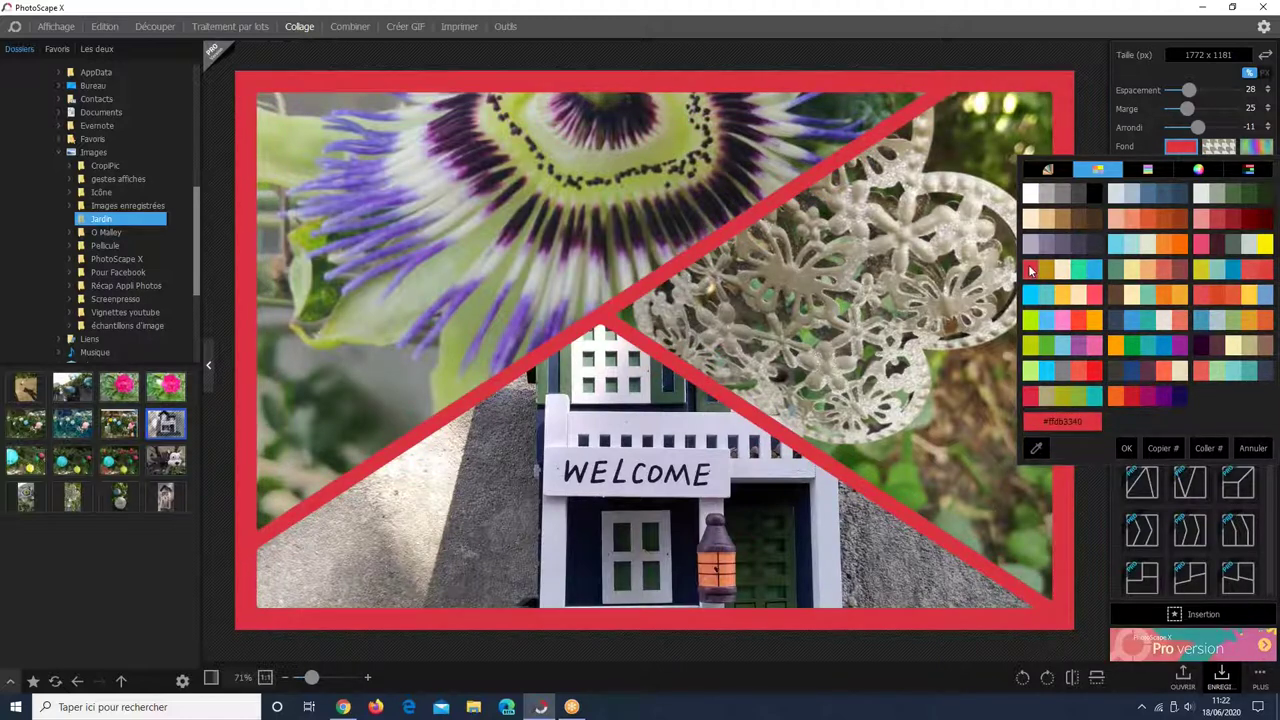
click(1063, 273)
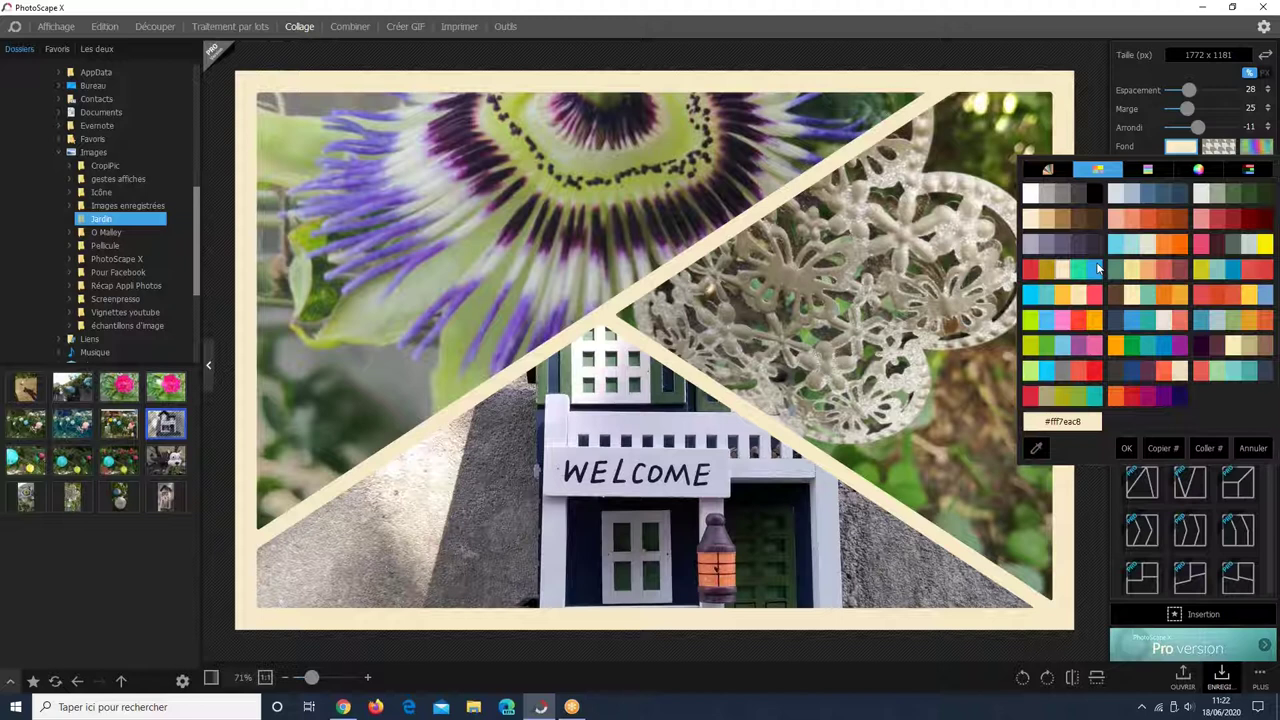
click(1095, 294)
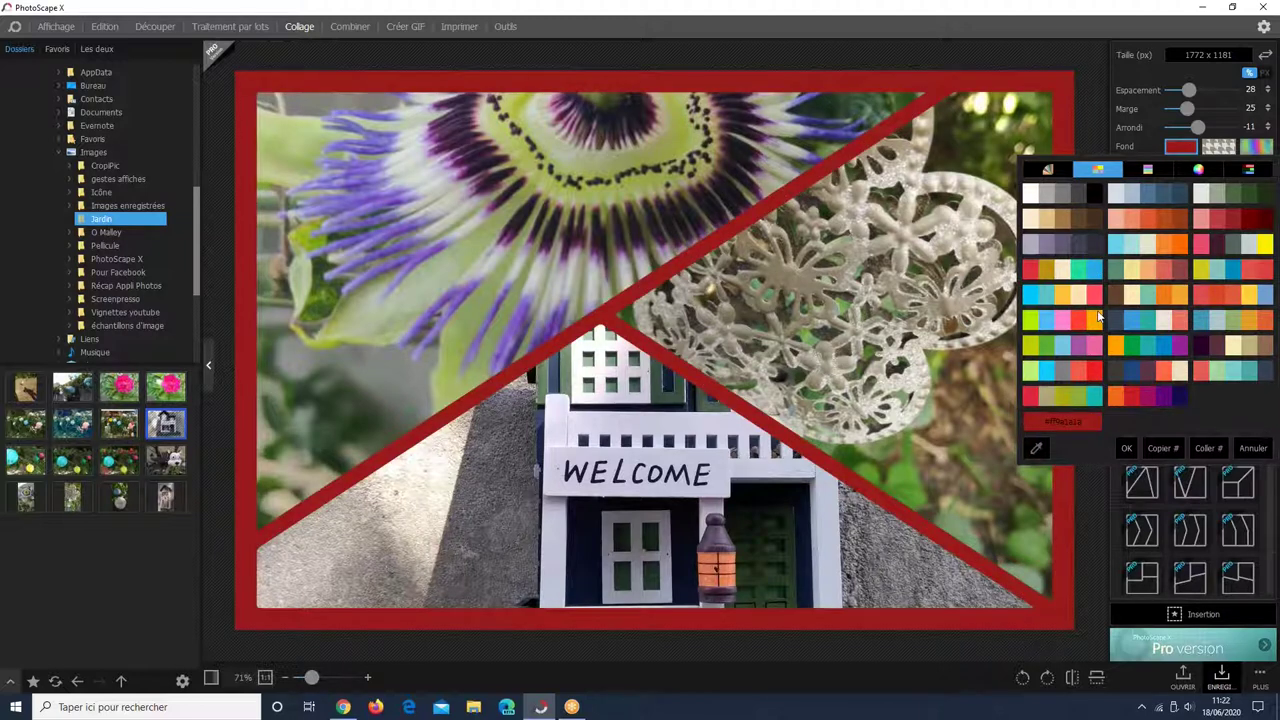
- Choose a blue hue in the gradient colour picker and try muted blue shades on the collage background
click(1148, 169)
drag(1265, 300, 1265, 264)
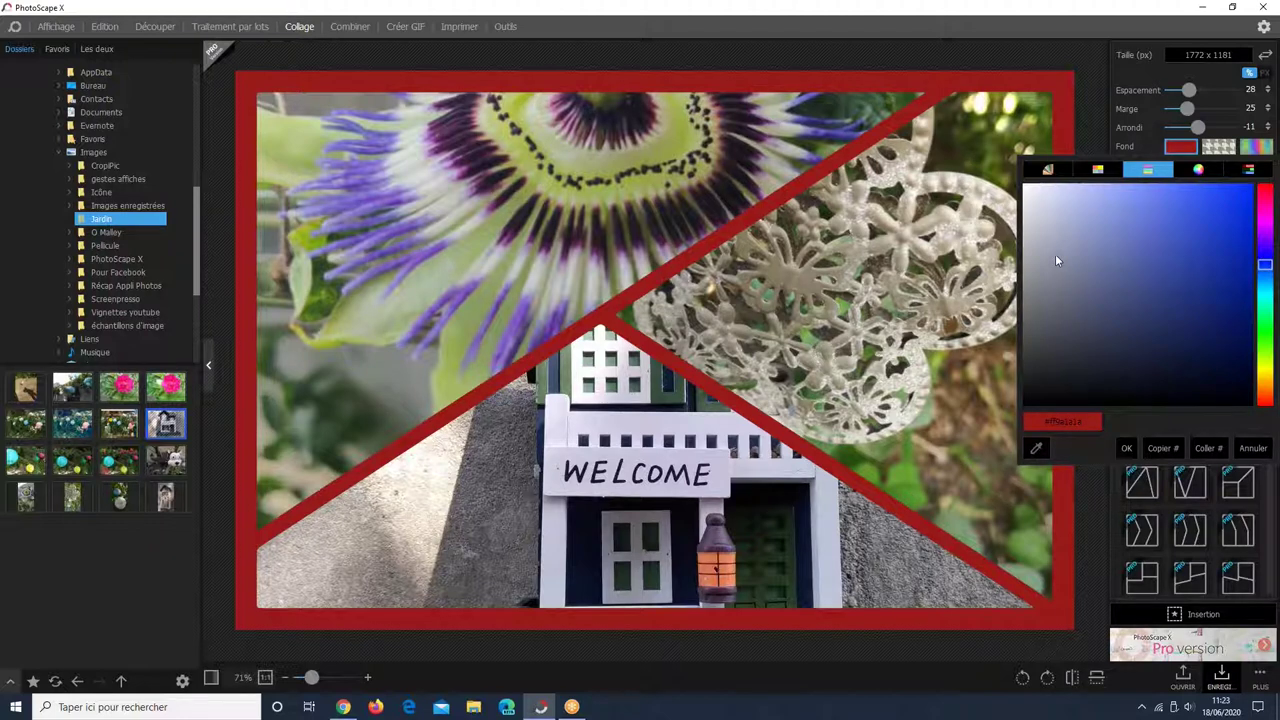
click(1097, 280)
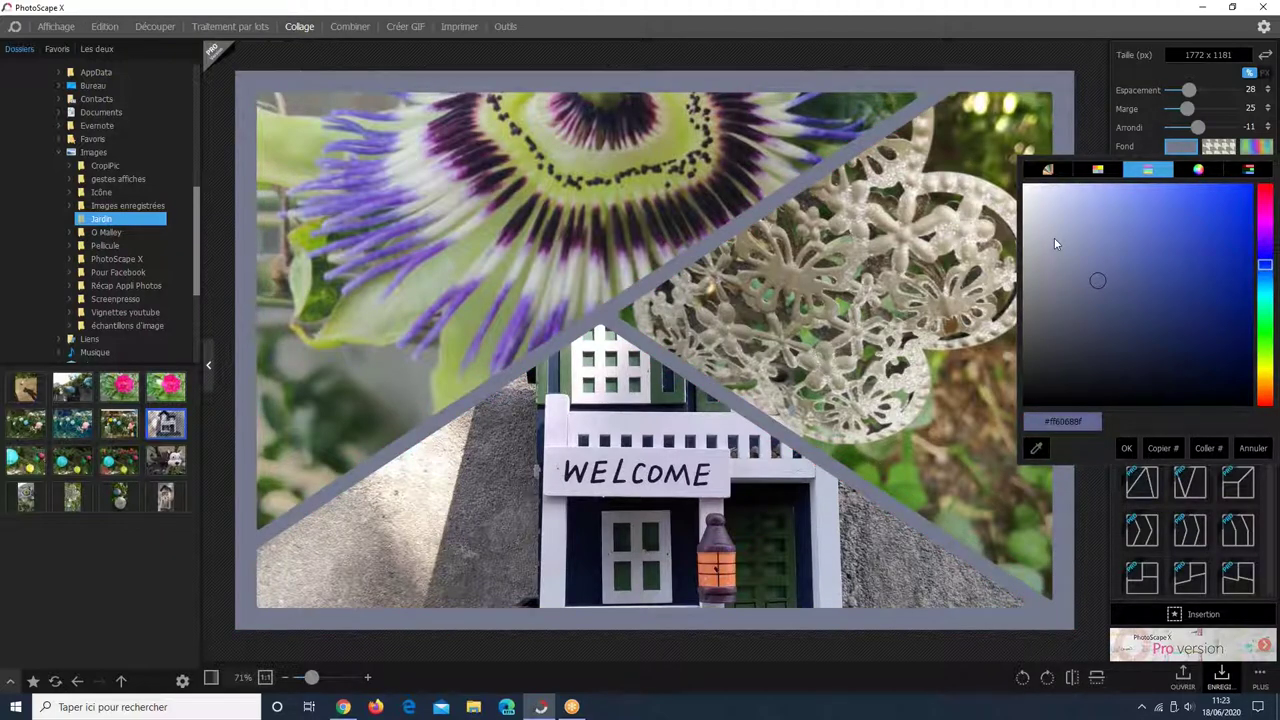
click(1054, 258)
click(1100, 229)
click(1104, 269)
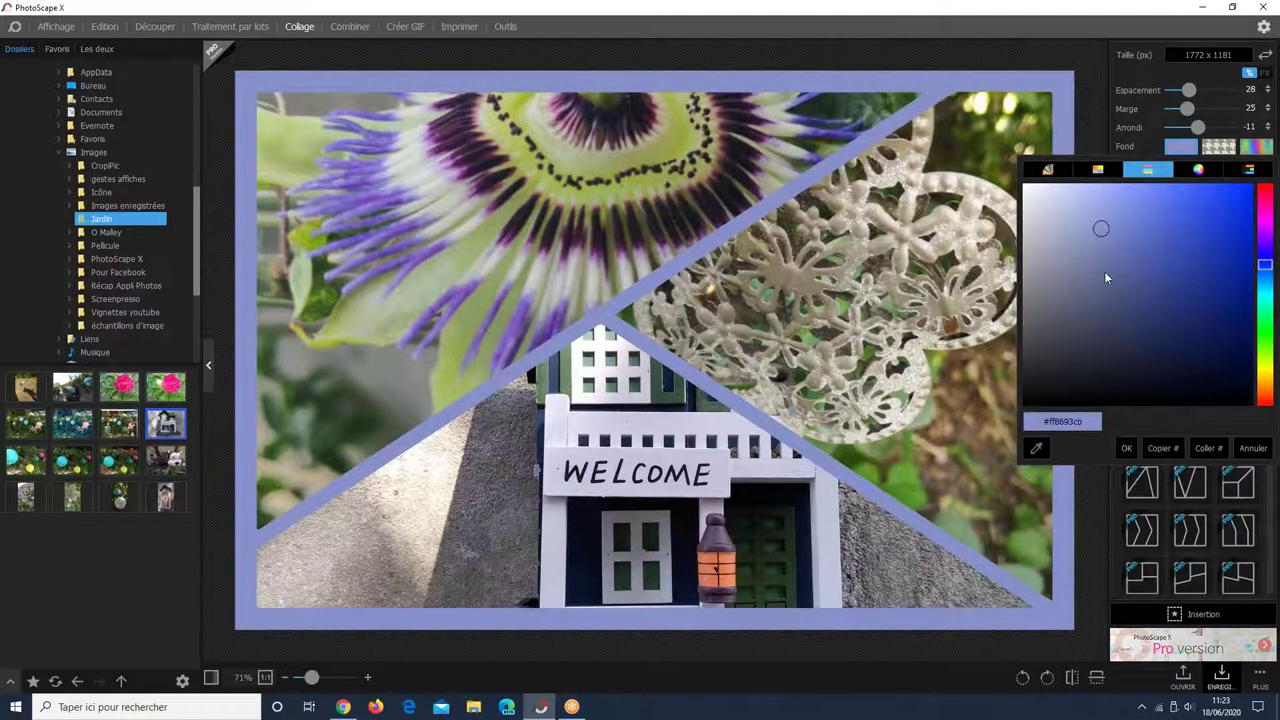
- Pick a mauve on the colour wheel for the collage background and adjust its brightness to get #855c8e
click(1200, 170)
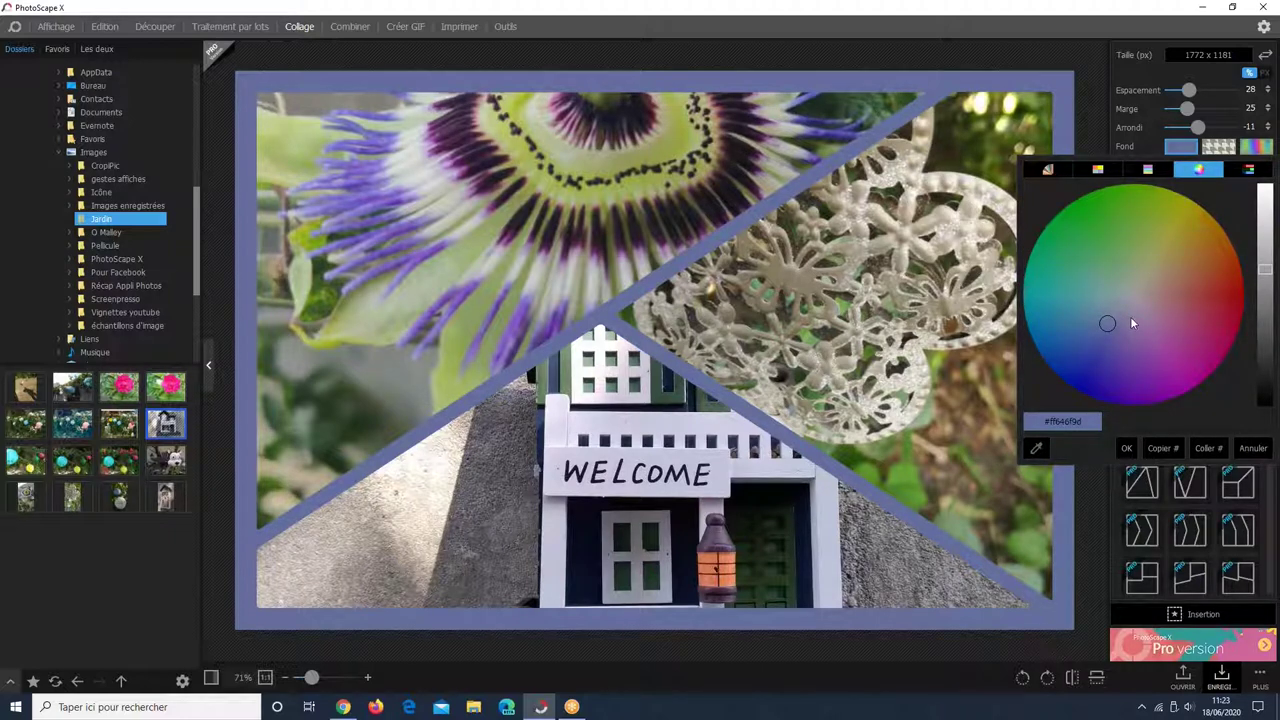
click(1130, 318)
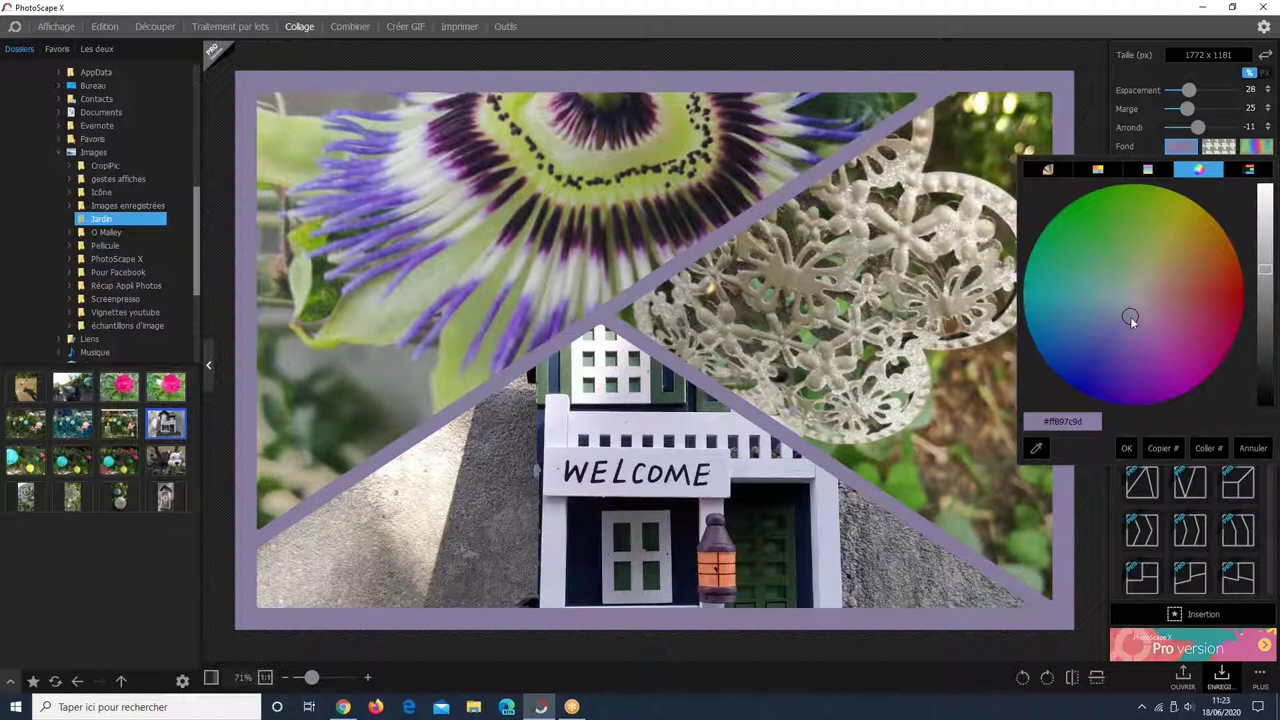
drag(1130, 316, 1140, 322)
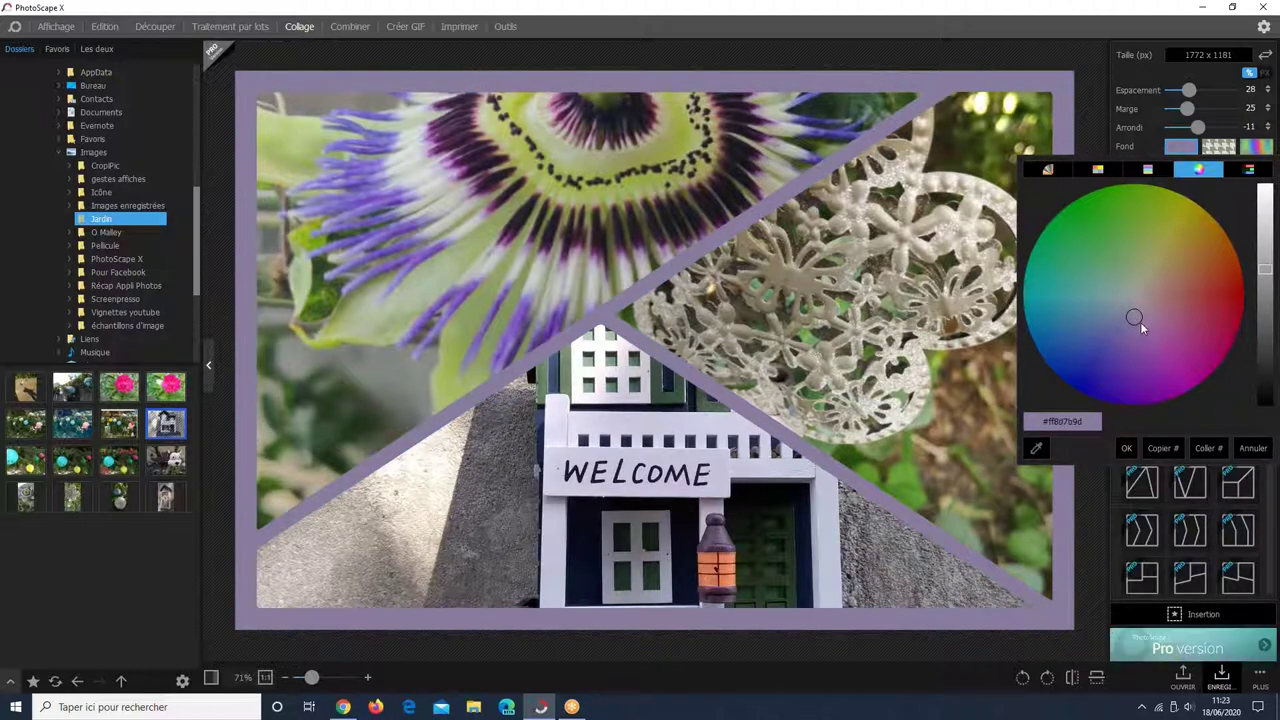
click(1145, 329)
click(1267, 260)
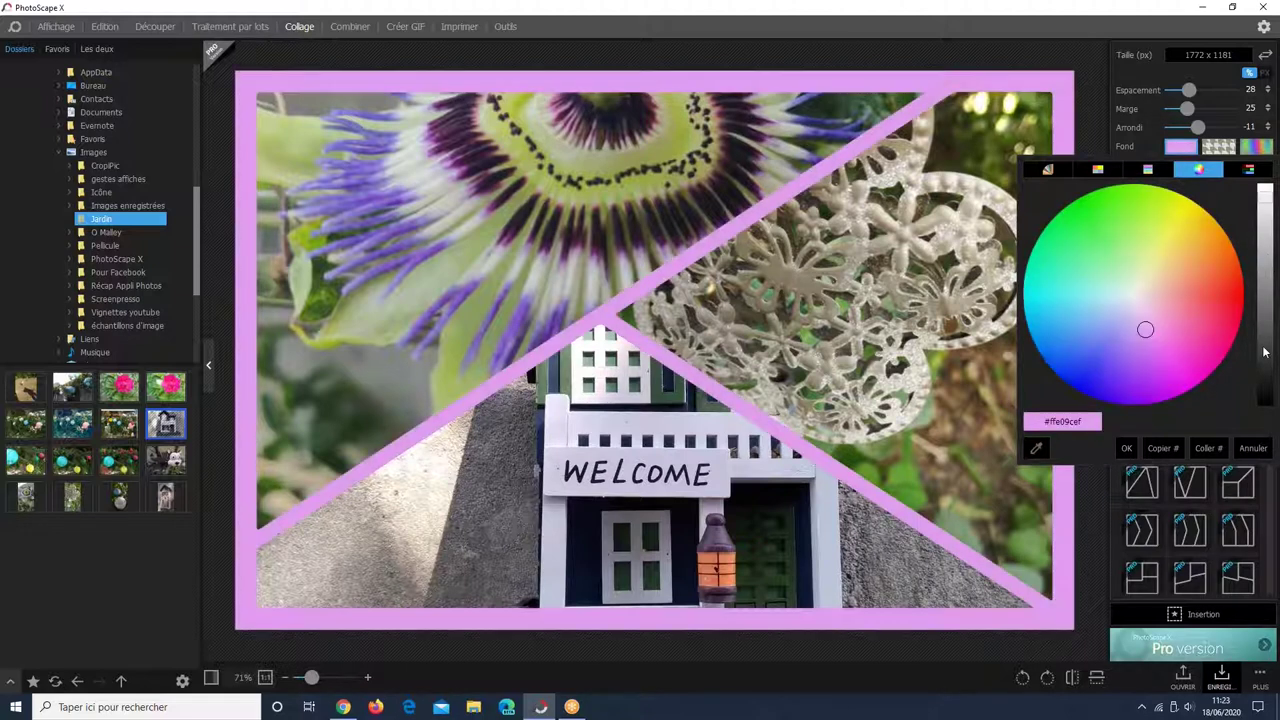
click(1263, 352)
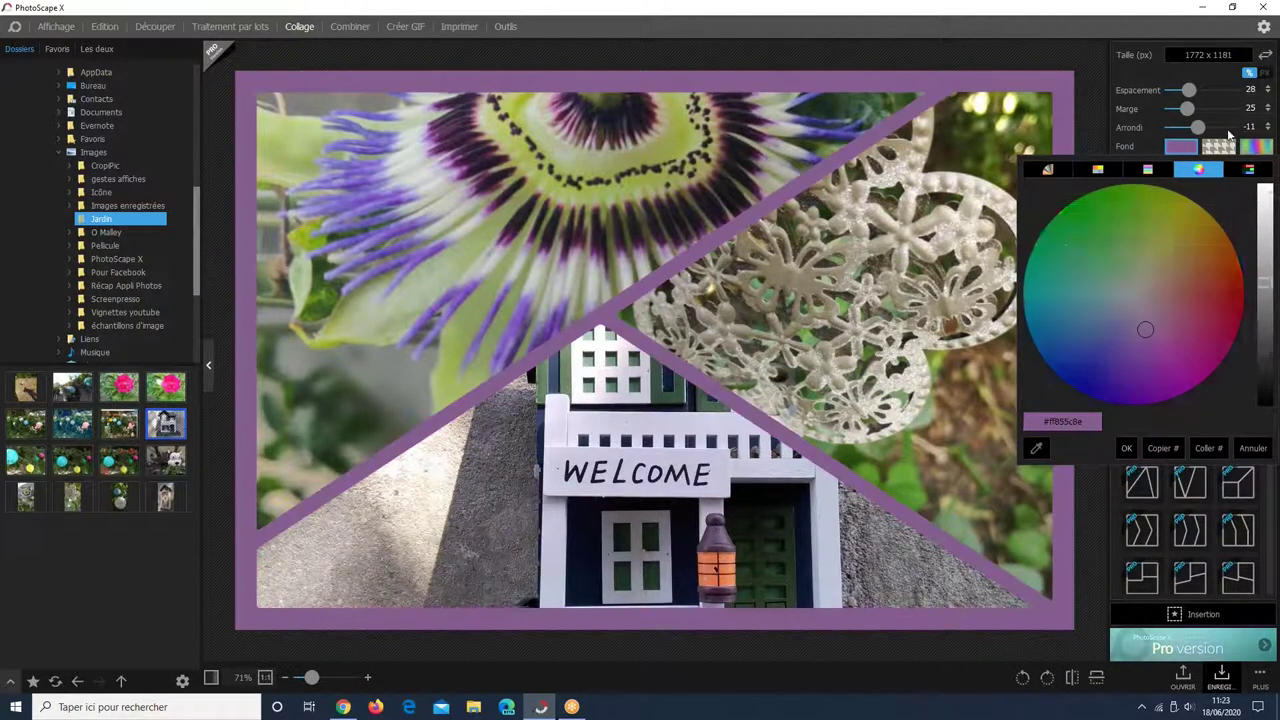
- Set the background colour's RGB values to red 126, green 126 and blue 187, and apply it
click(1248, 169)
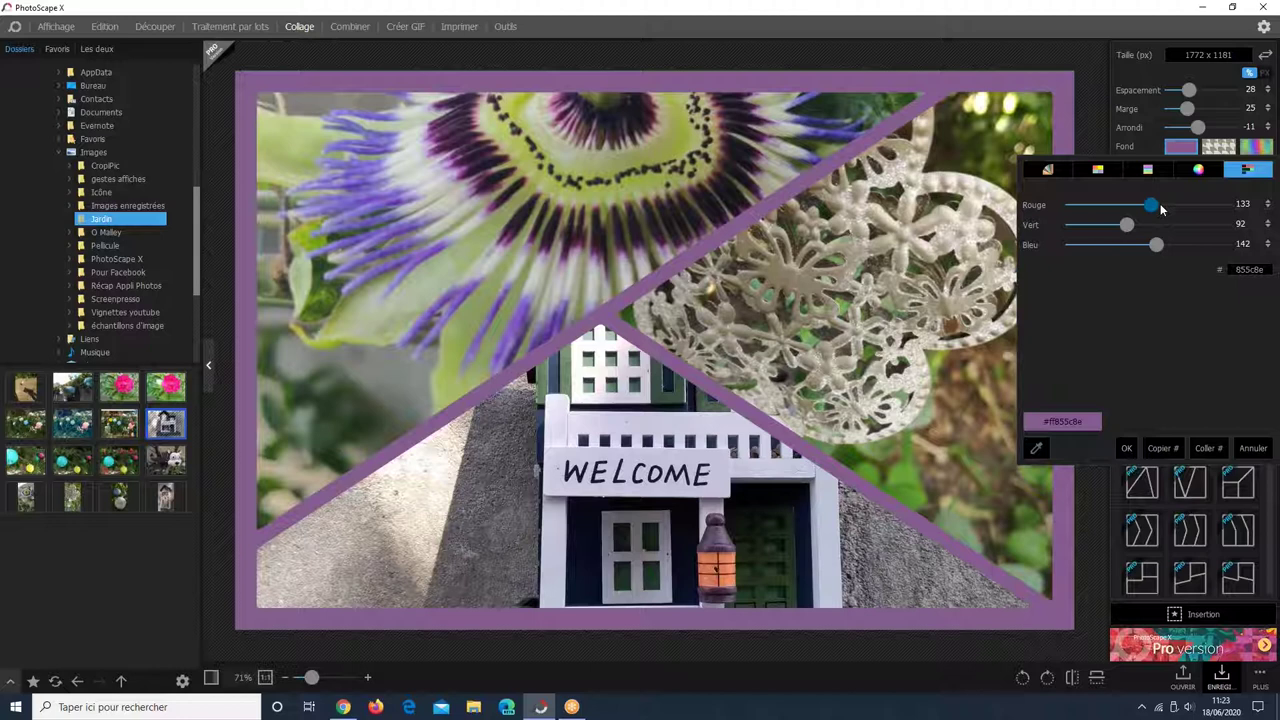
drag(1161, 208, 1191, 206)
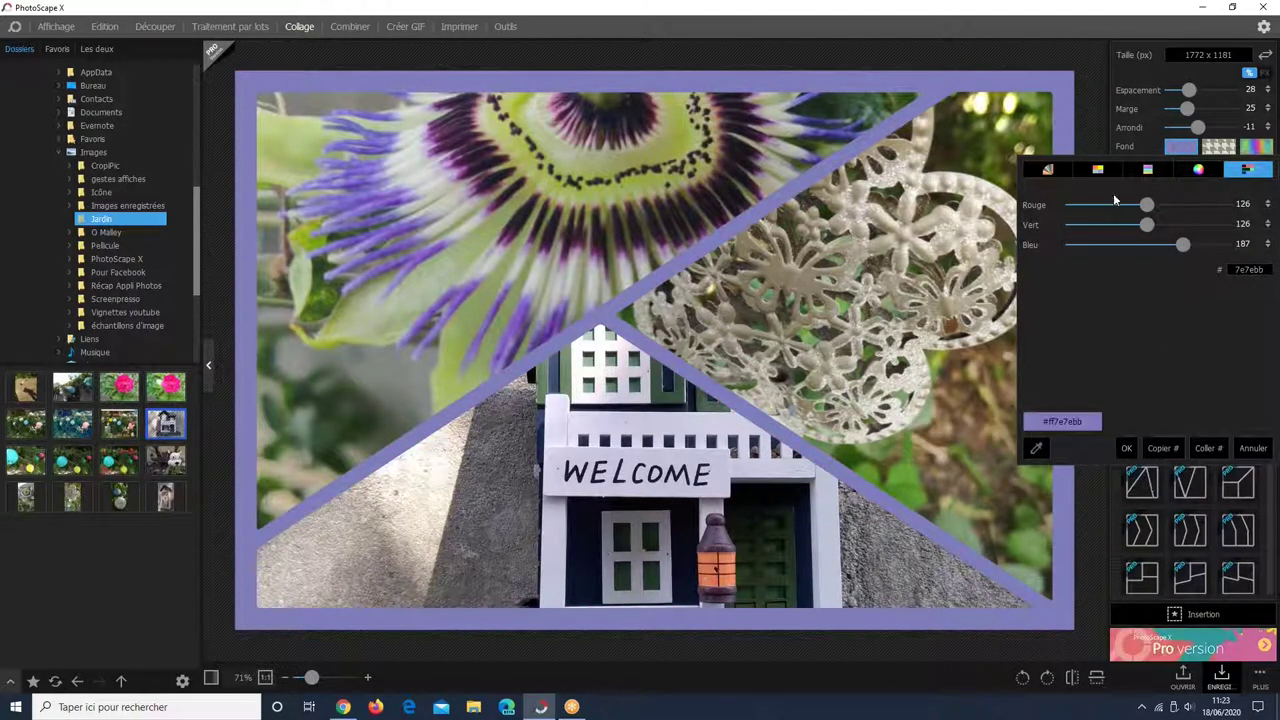
click(1127, 449)
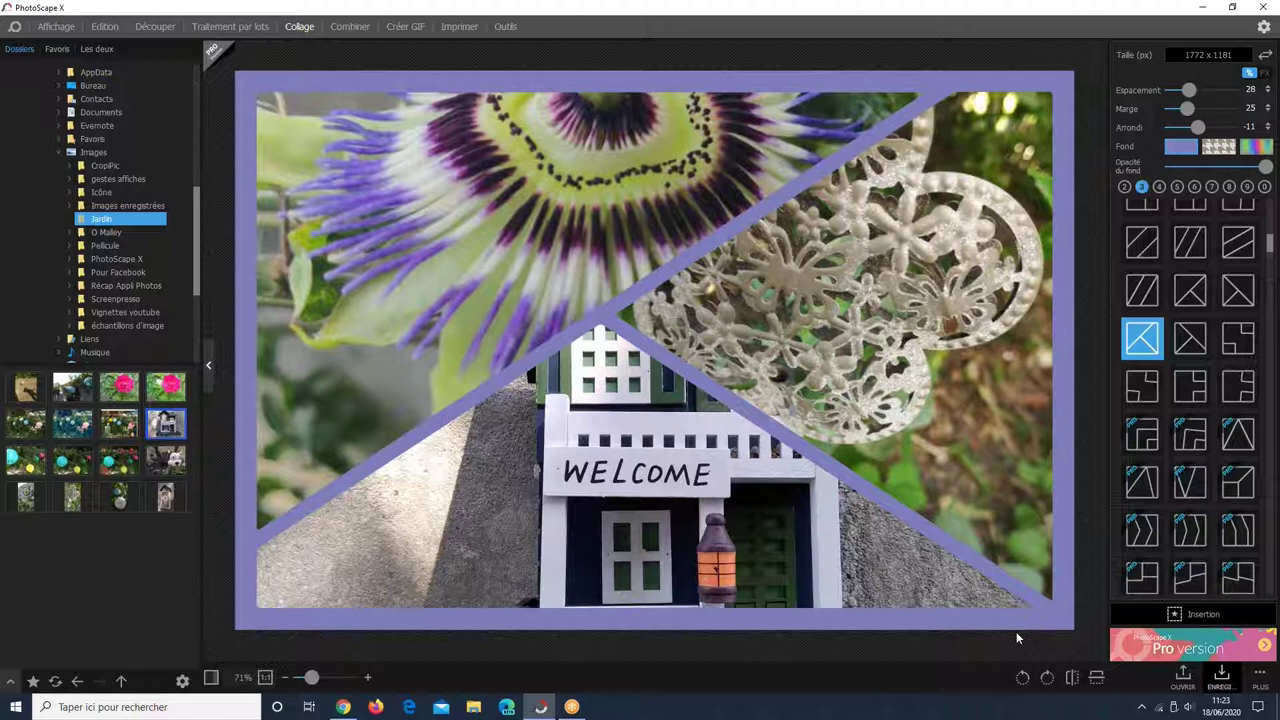
- Switch the collage background to a pattern, try a dark dotted one, and choose the white pattern with small multicoloured dots
click(1219, 151)
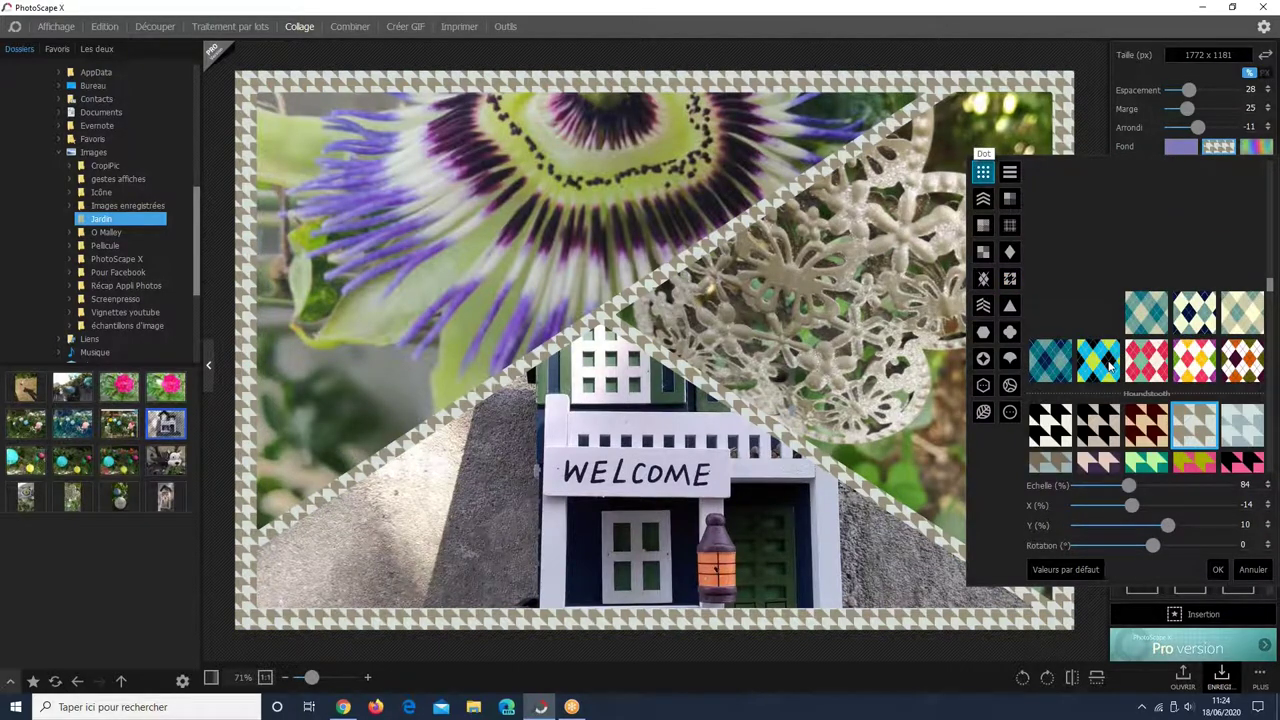
scroll(1108, 368, up, 5)
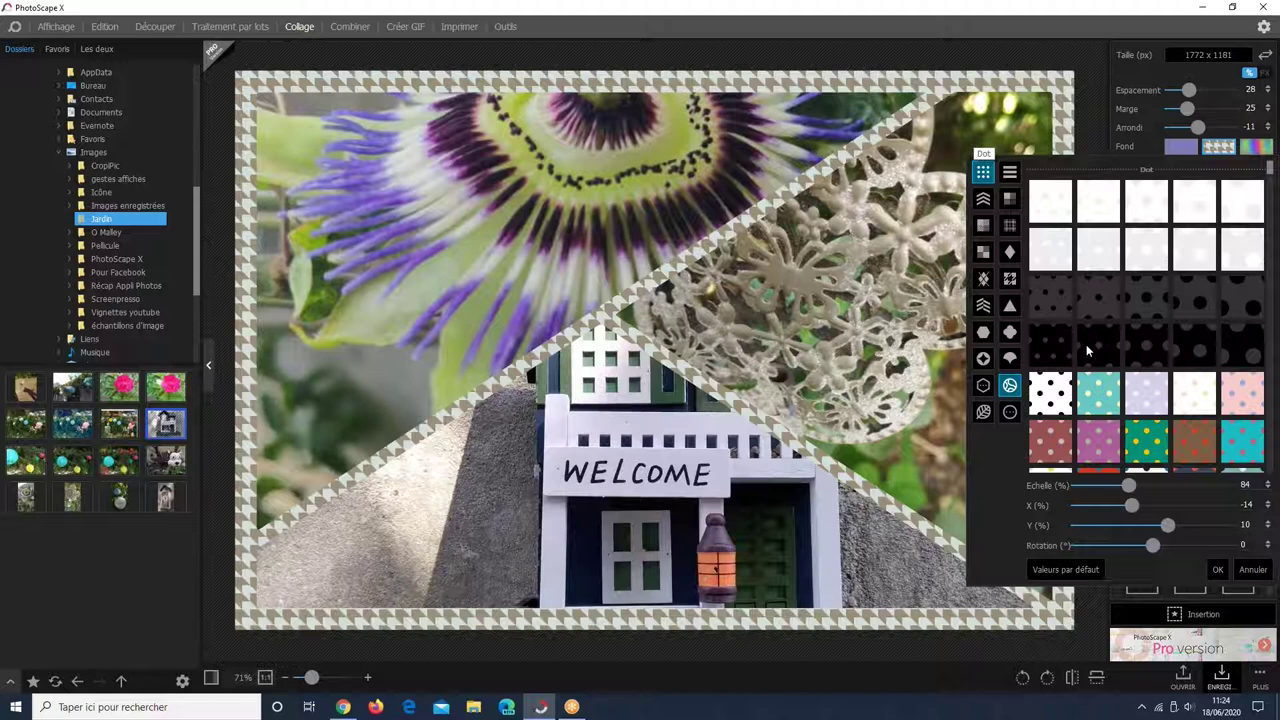
click(1050, 296)
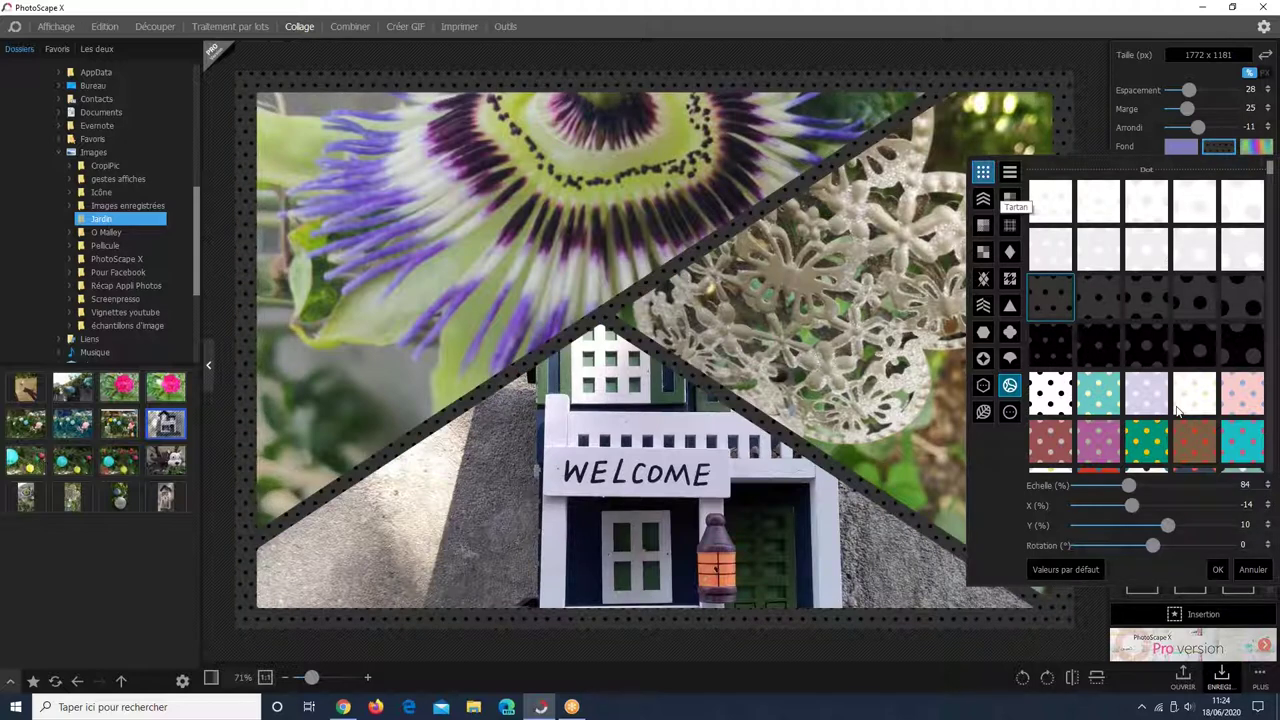
scroll(1178, 410, down, 3)
click(1146, 350)
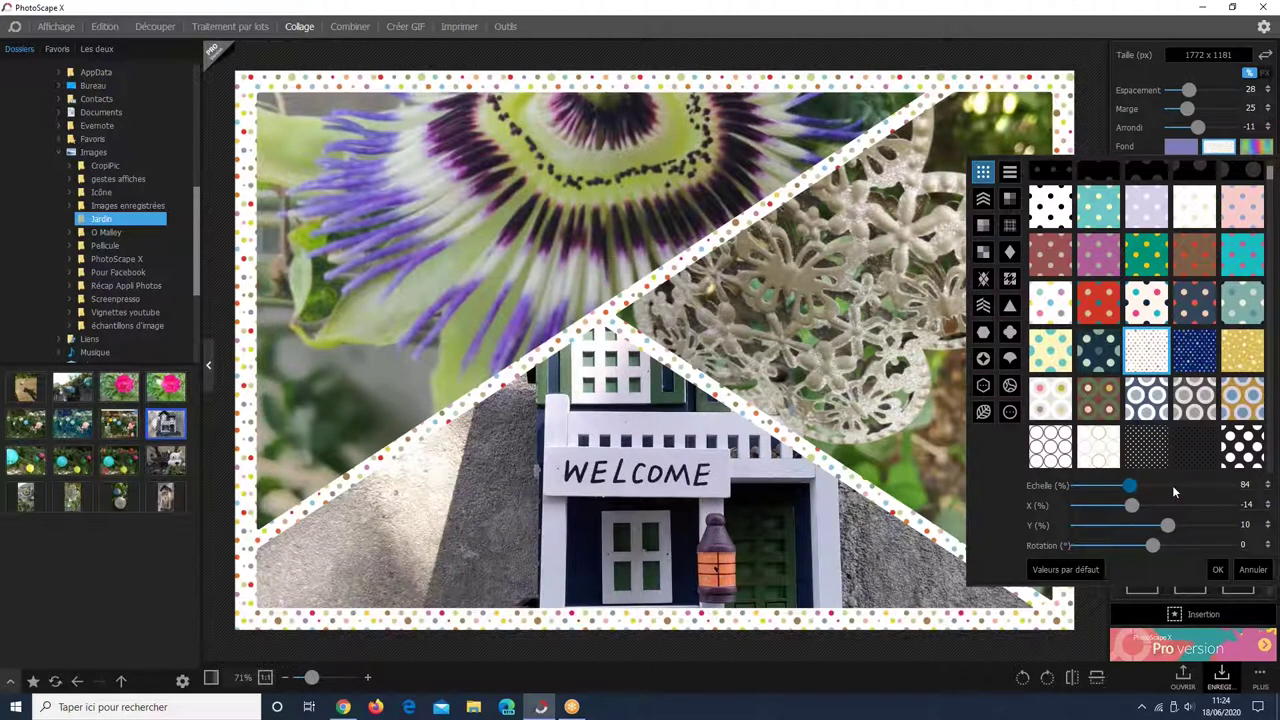
- Try enlarging the dotted background pattern up to 186%, and set its scale to 66%
click(1174, 489)
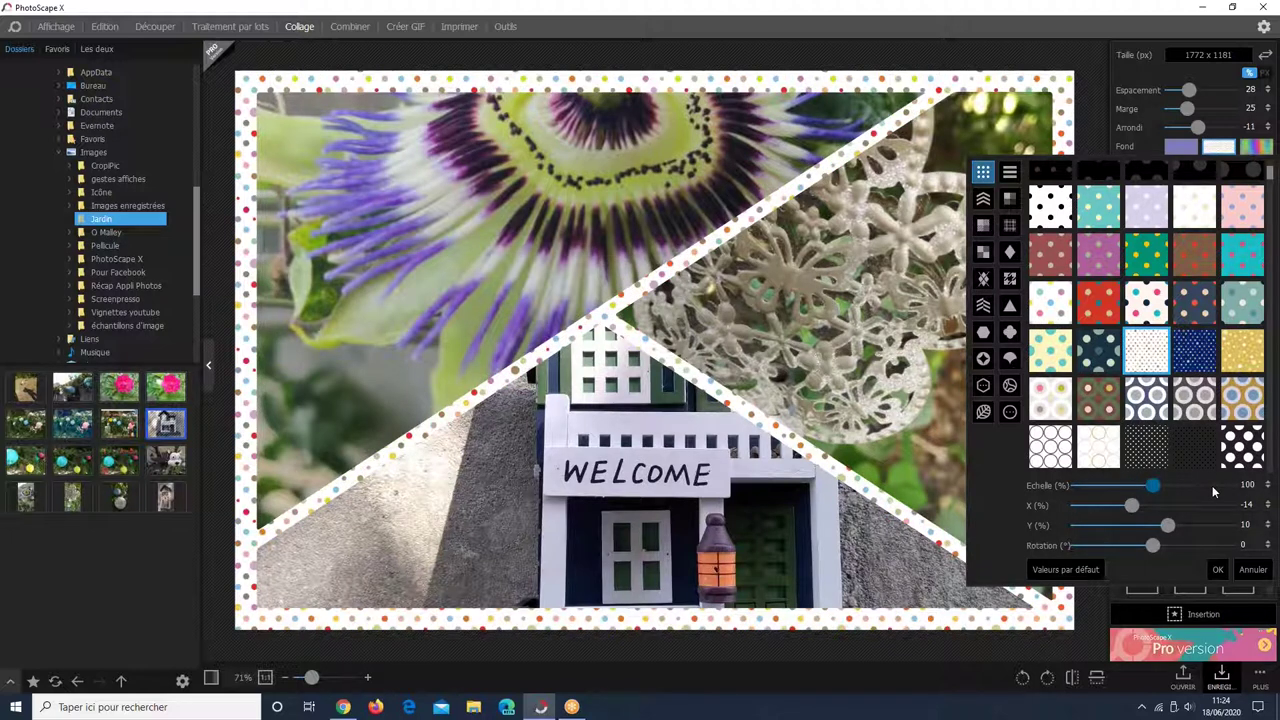
click(1212, 485)
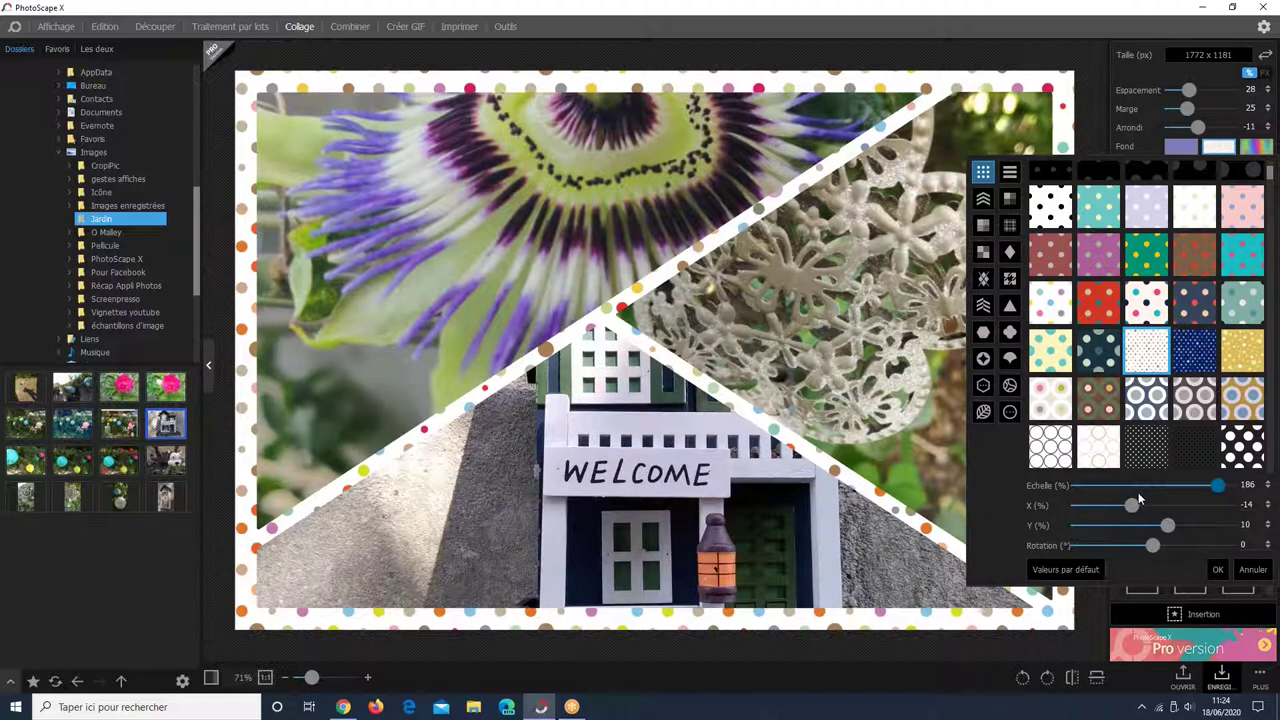
click(1101, 486)
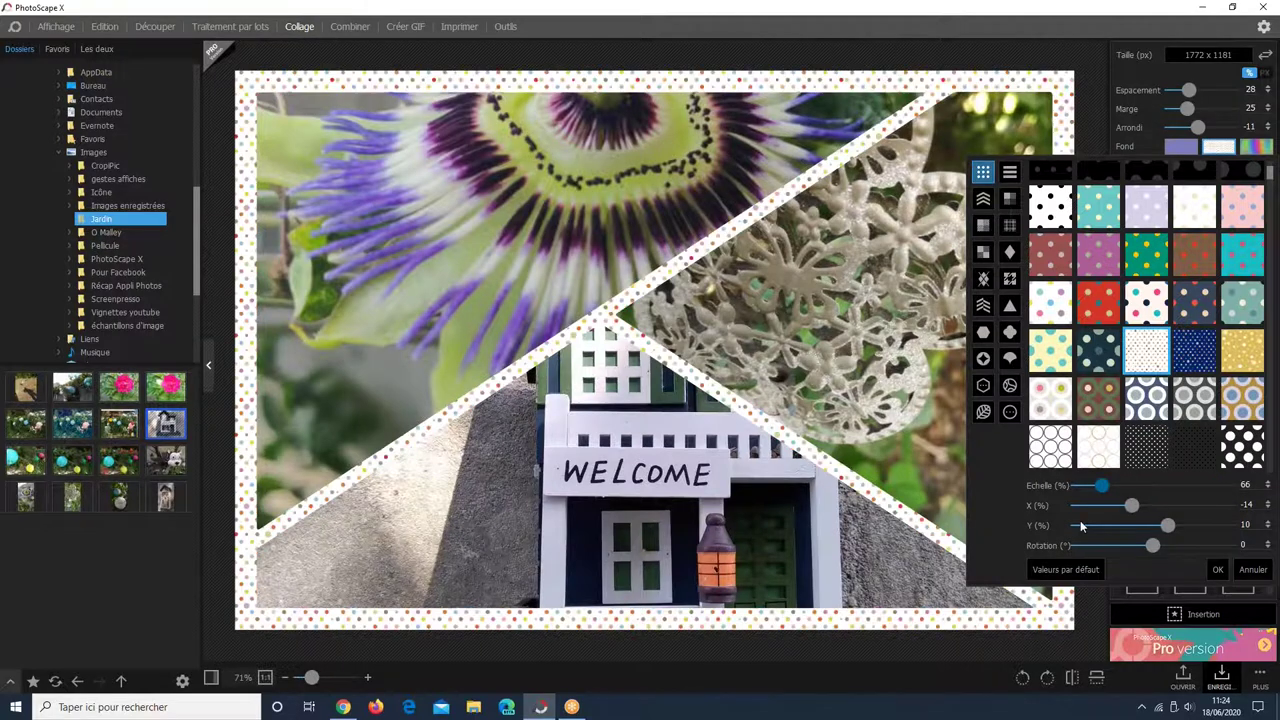
- Offset the dotted background pattern to X -30% and Y 0%, and rotate it by 31°
scroll(1083, 505, up, 3)
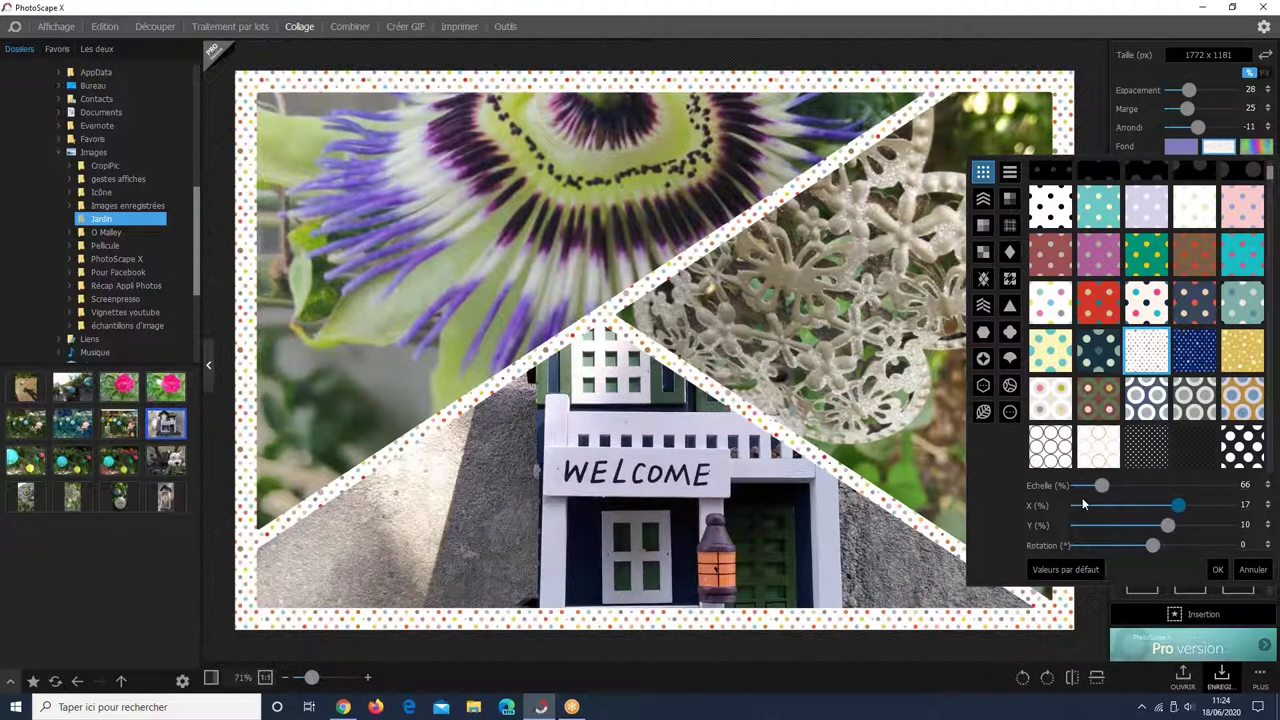
click(1093, 505)
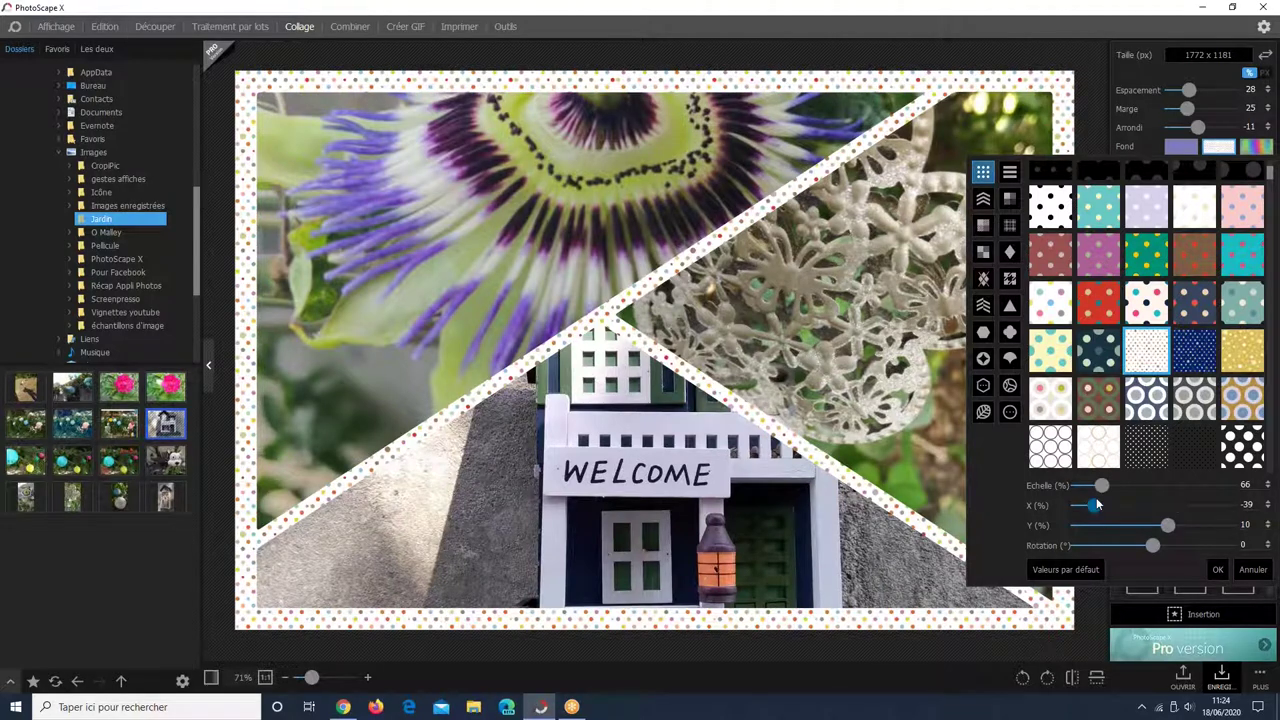
drag(1097, 505, 1108, 506)
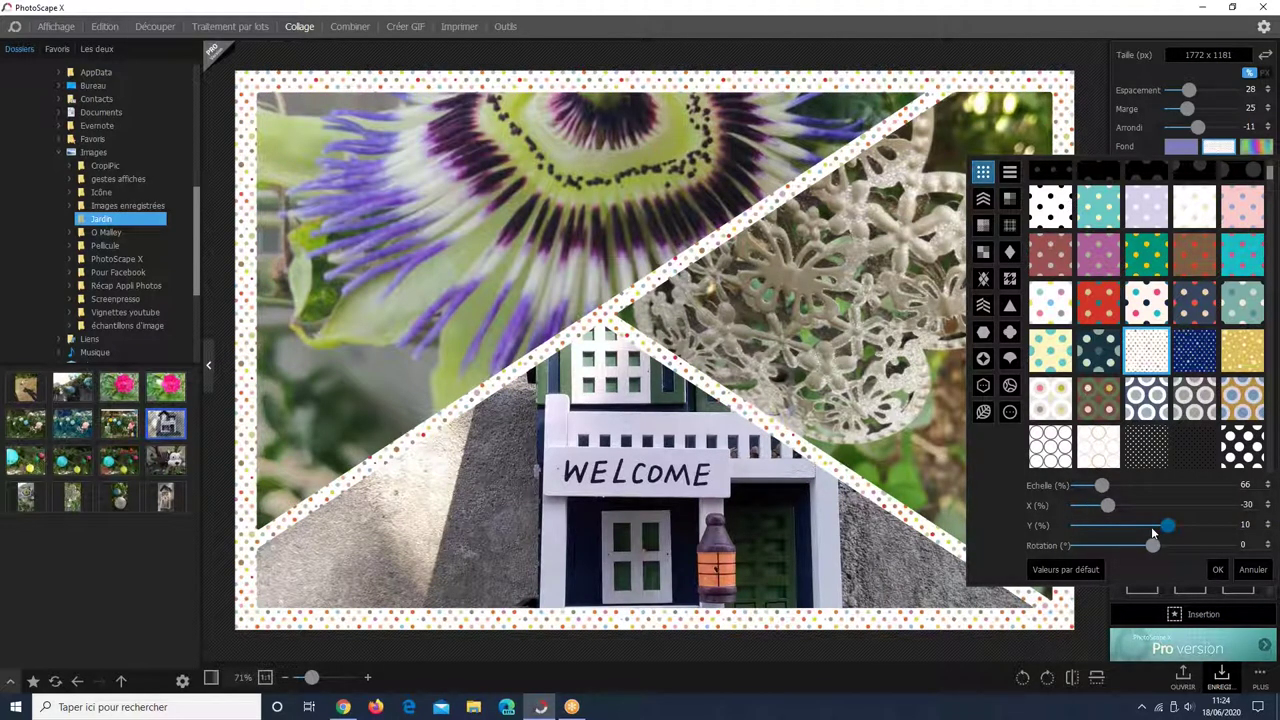
click(1152, 526)
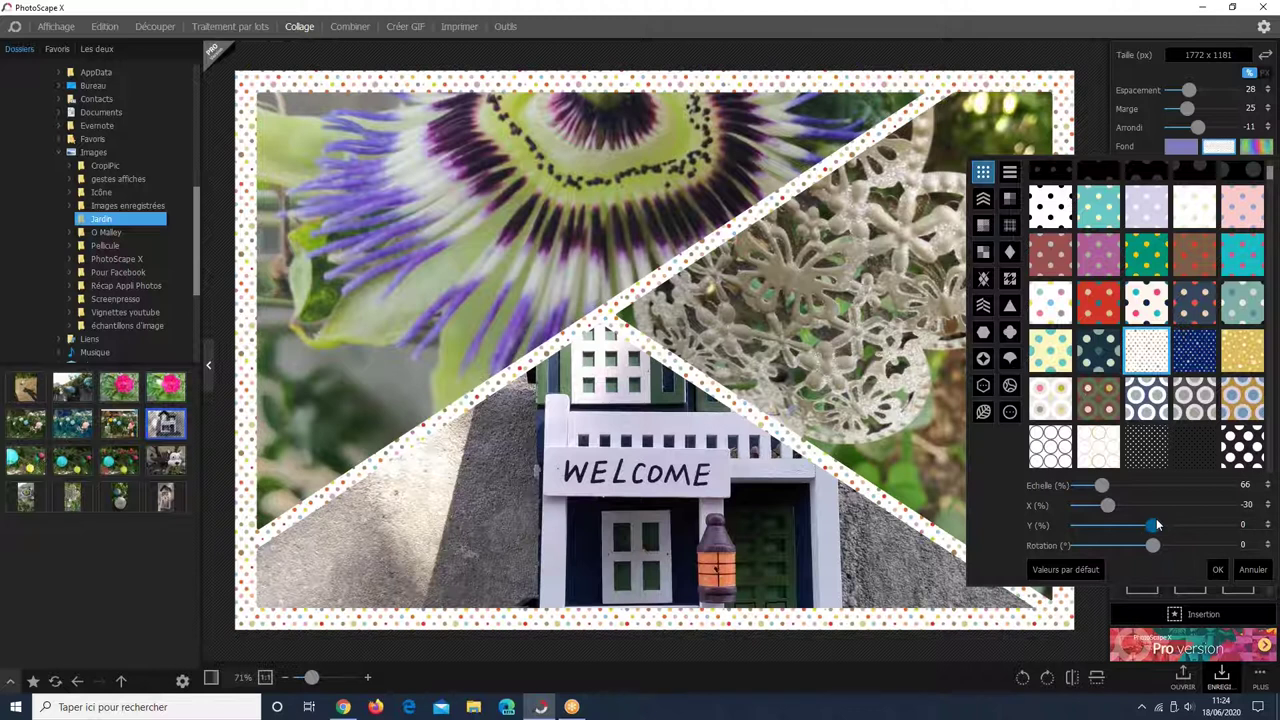
drag(1153, 545, 1164, 547)
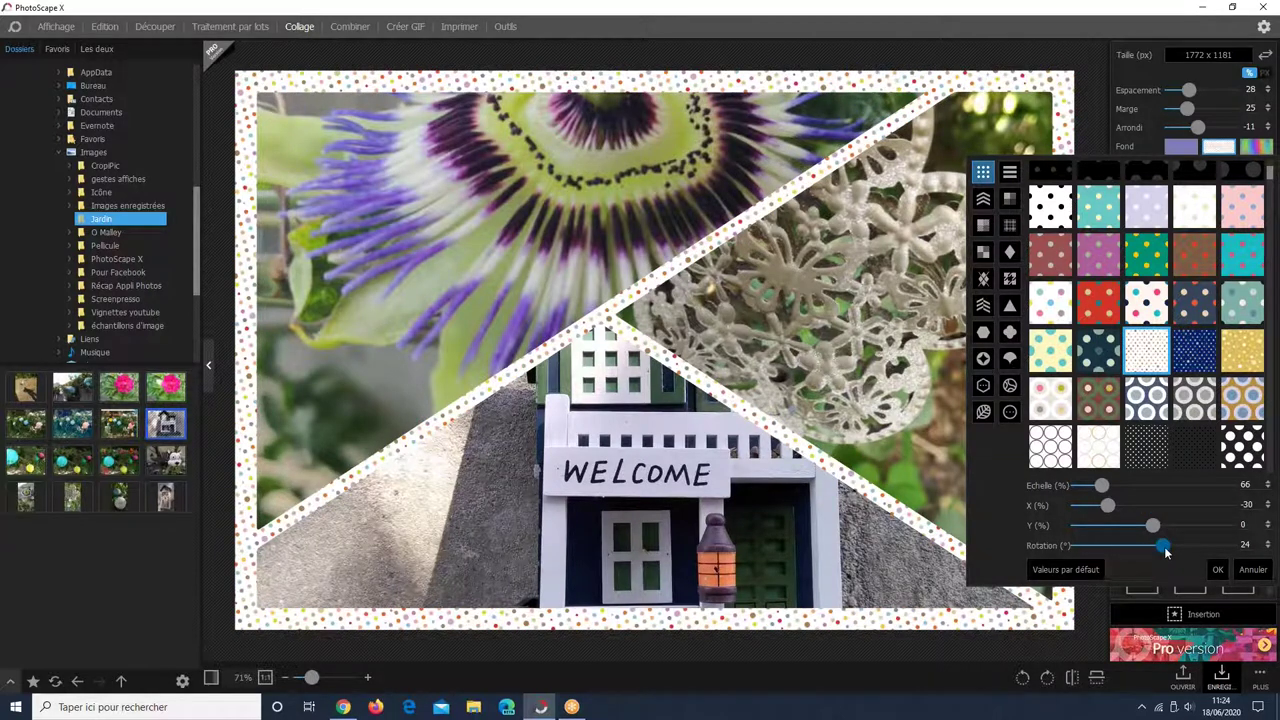
drag(1164, 547, 1167, 547)
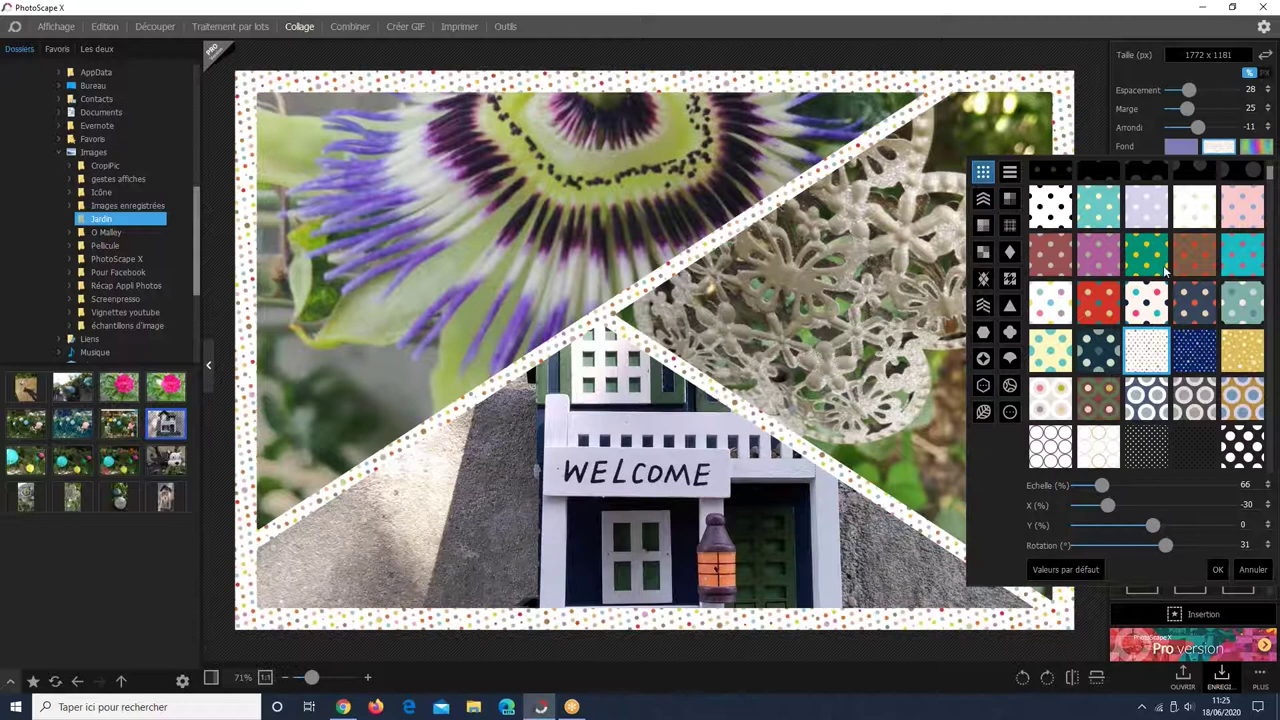
- Look through the other pattern categories, including Nature and Etc, and apply the current multicoloured dotted pattern to the collage background
click(1002, 337)
click(1010, 332)
click(983, 412)
scroll(1157, 376, down, 3)
scroll(1157, 376, down, 5)
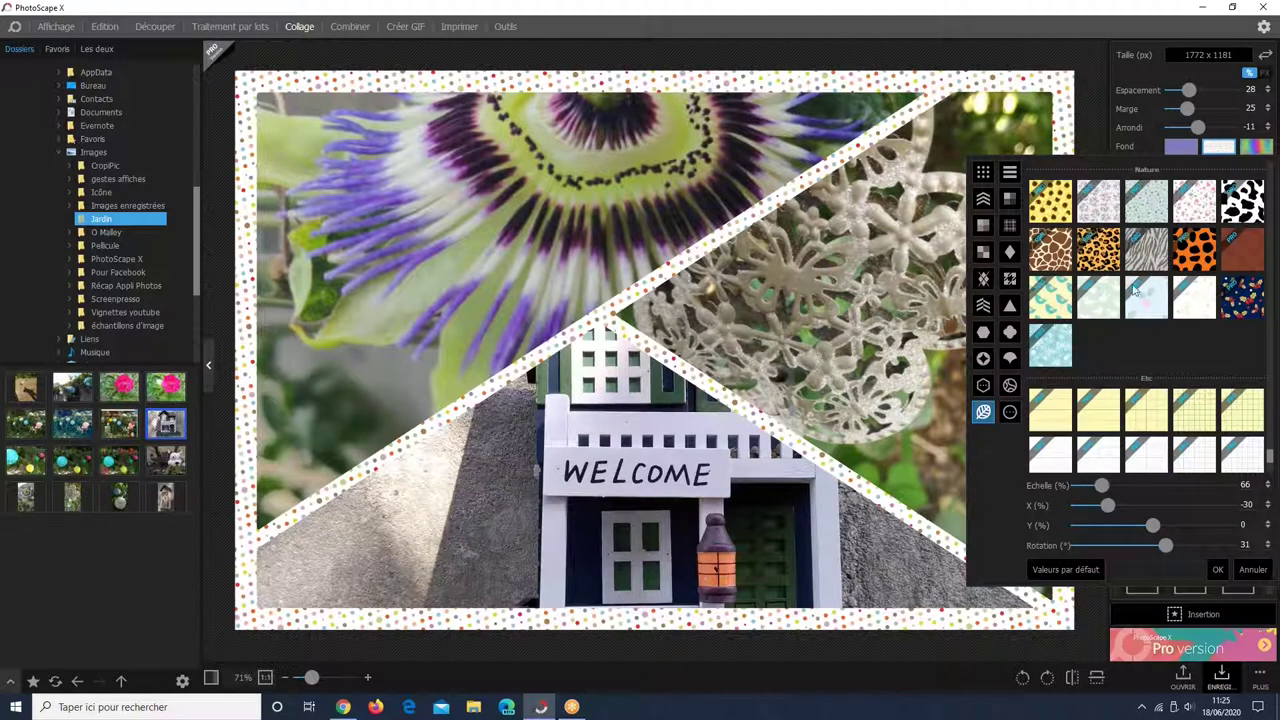
scroll(1100, 322, down, 3)
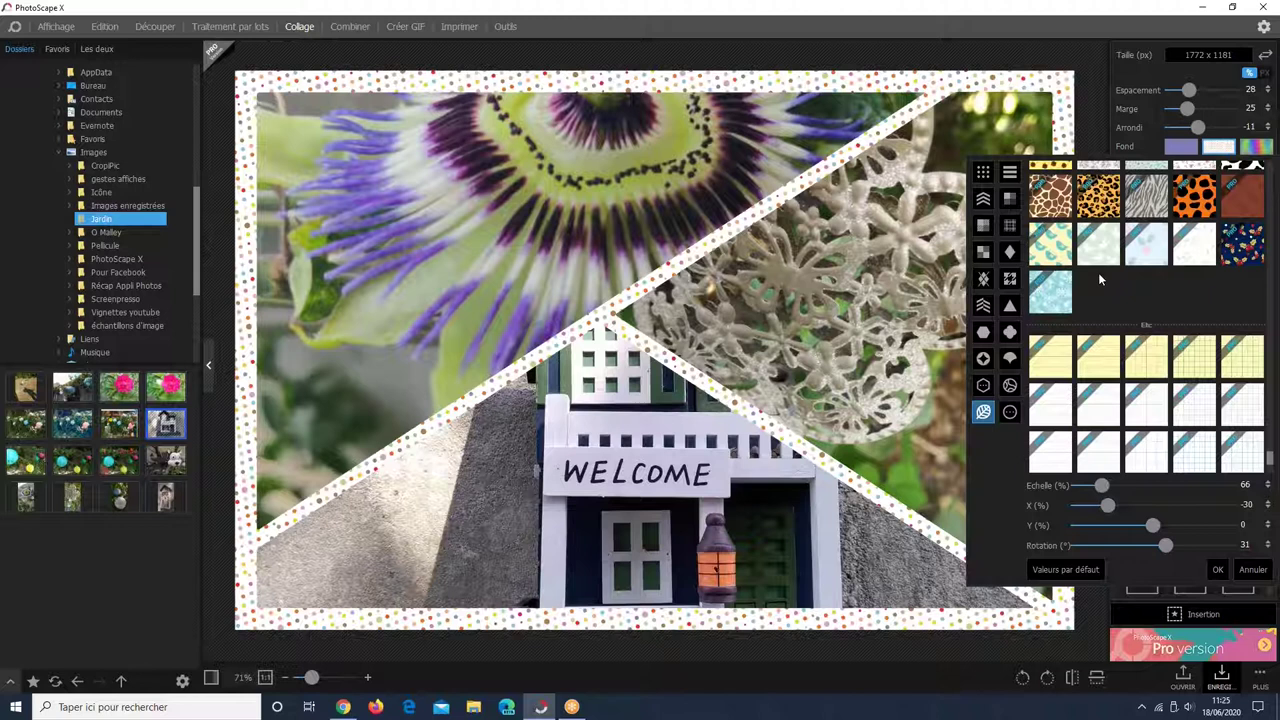
scroll(1098, 272, up, 2)
scroll(1100, 280, up, 2)
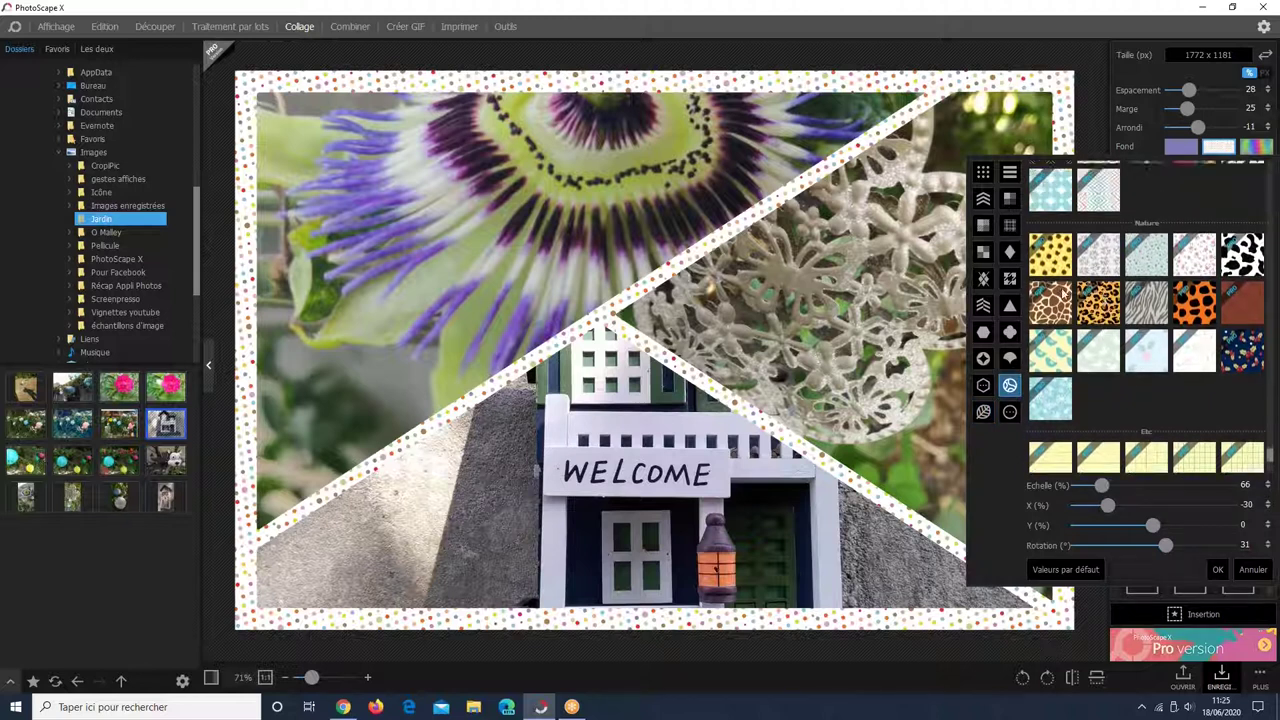
scroll(1062, 288, up, 3)
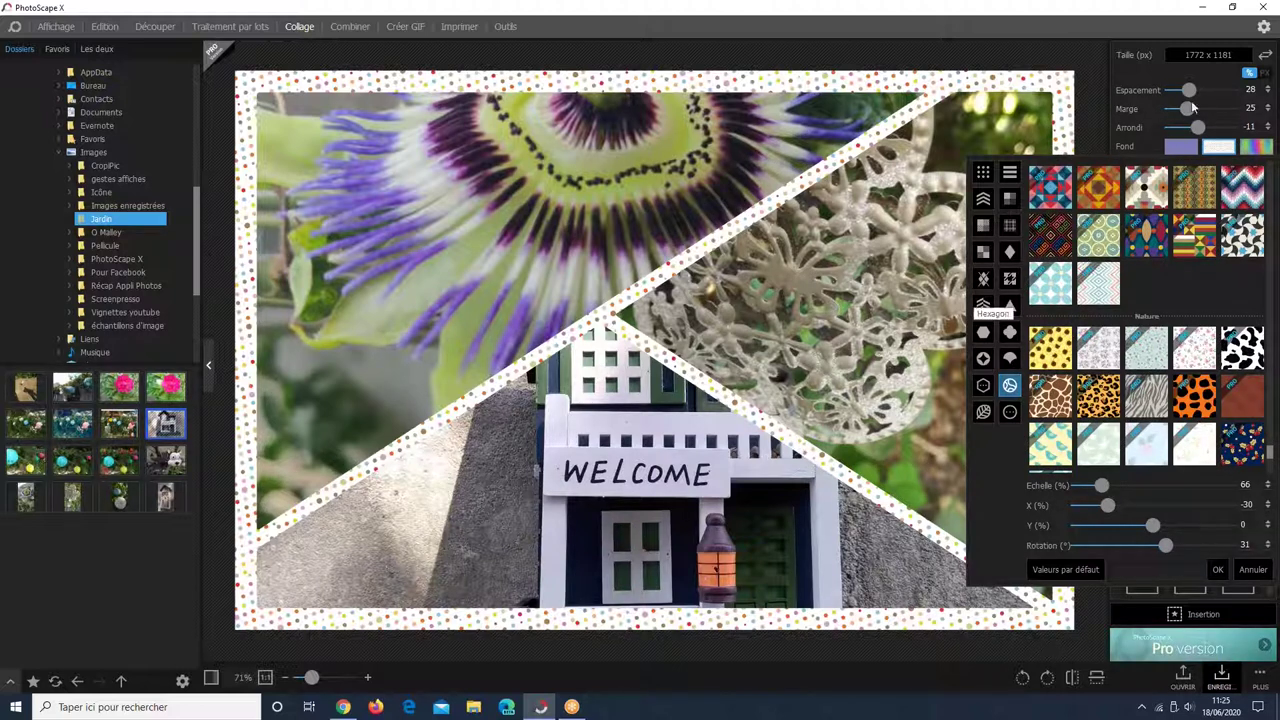
click(1217, 571)
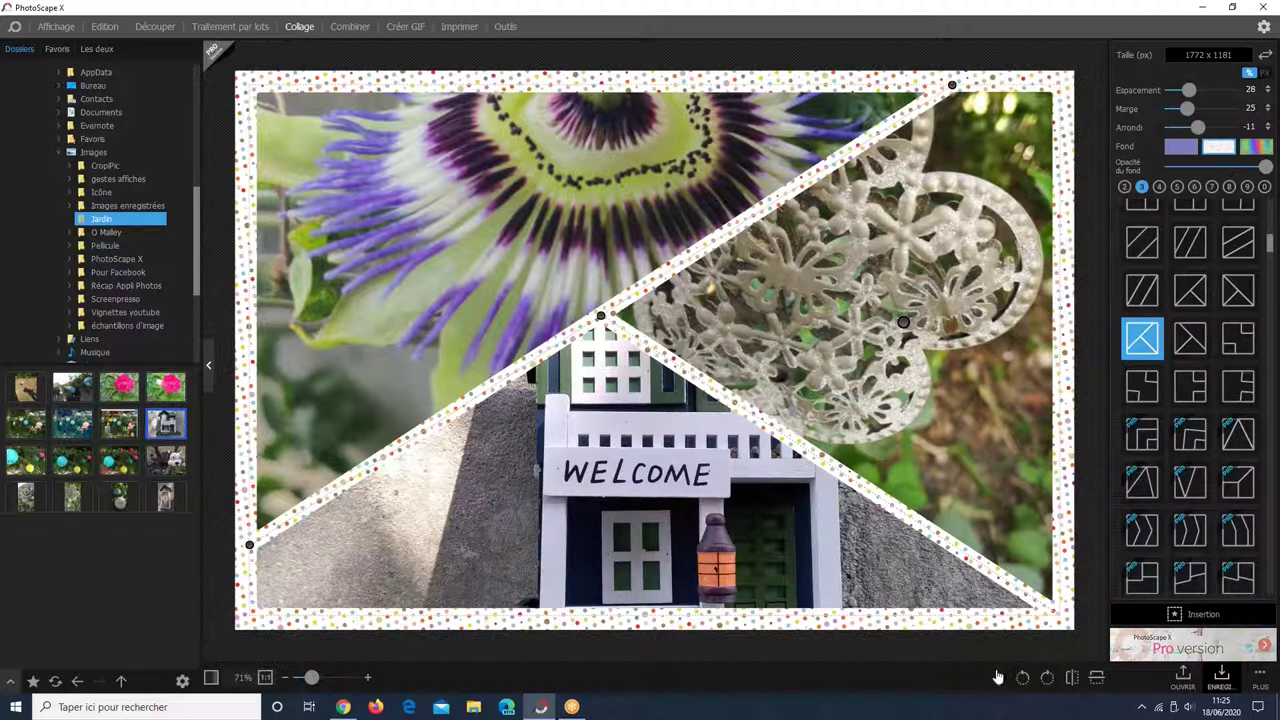
- Switch the collage background to a gradient, try the pink pastel one, and choose the pastel gradient beside it, ending the first row
click(1258, 147)
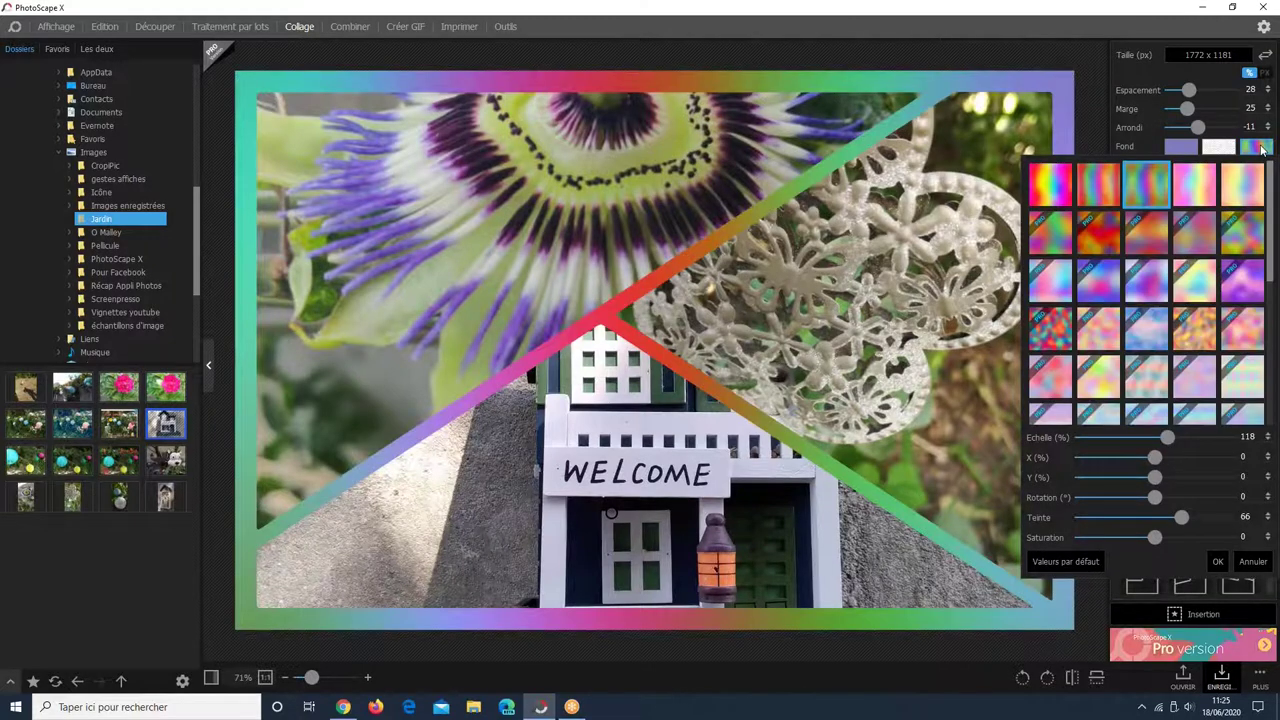
click(1194, 182)
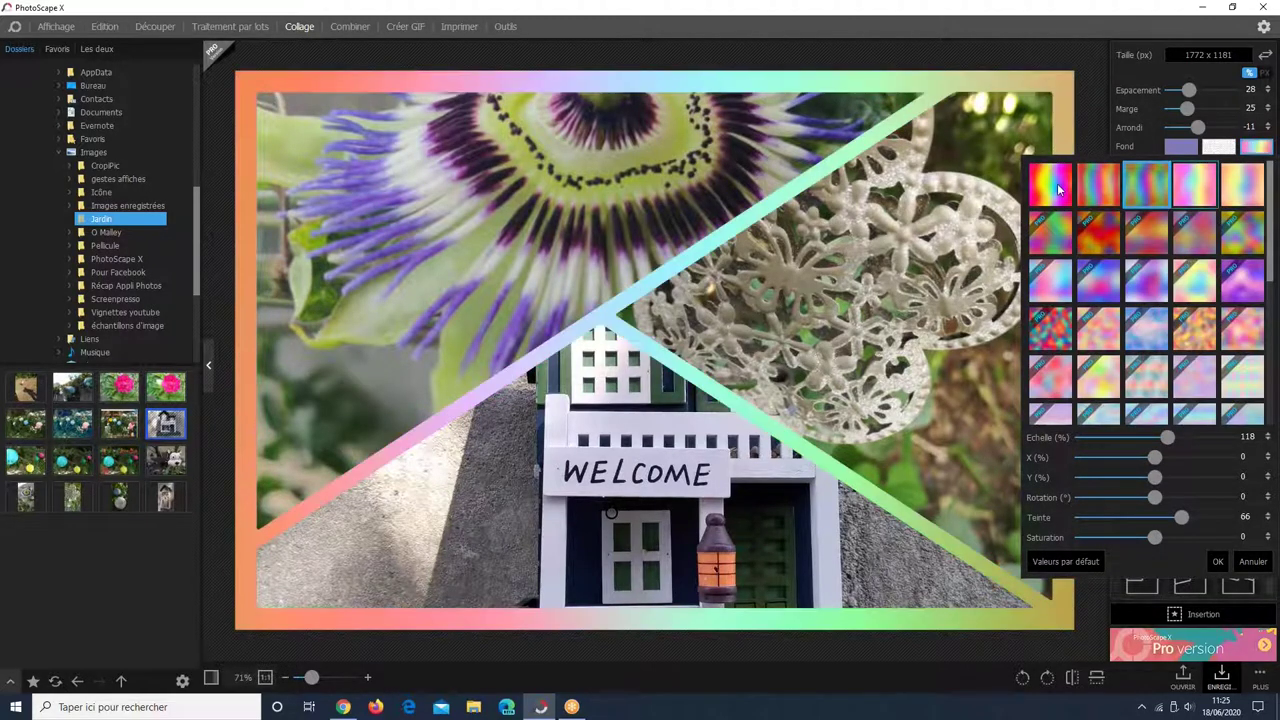
click(1170, 350)
scroll(1170, 350, down, 3)
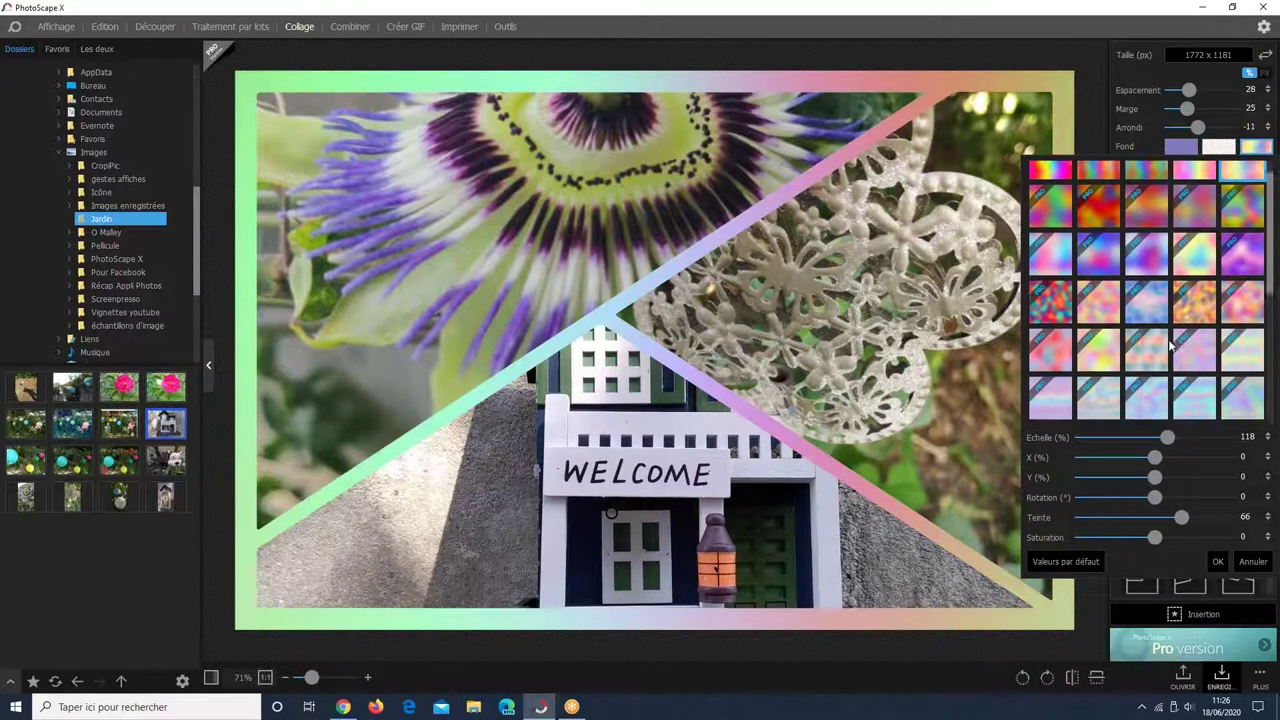
scroll(1170, 345, down, 2)
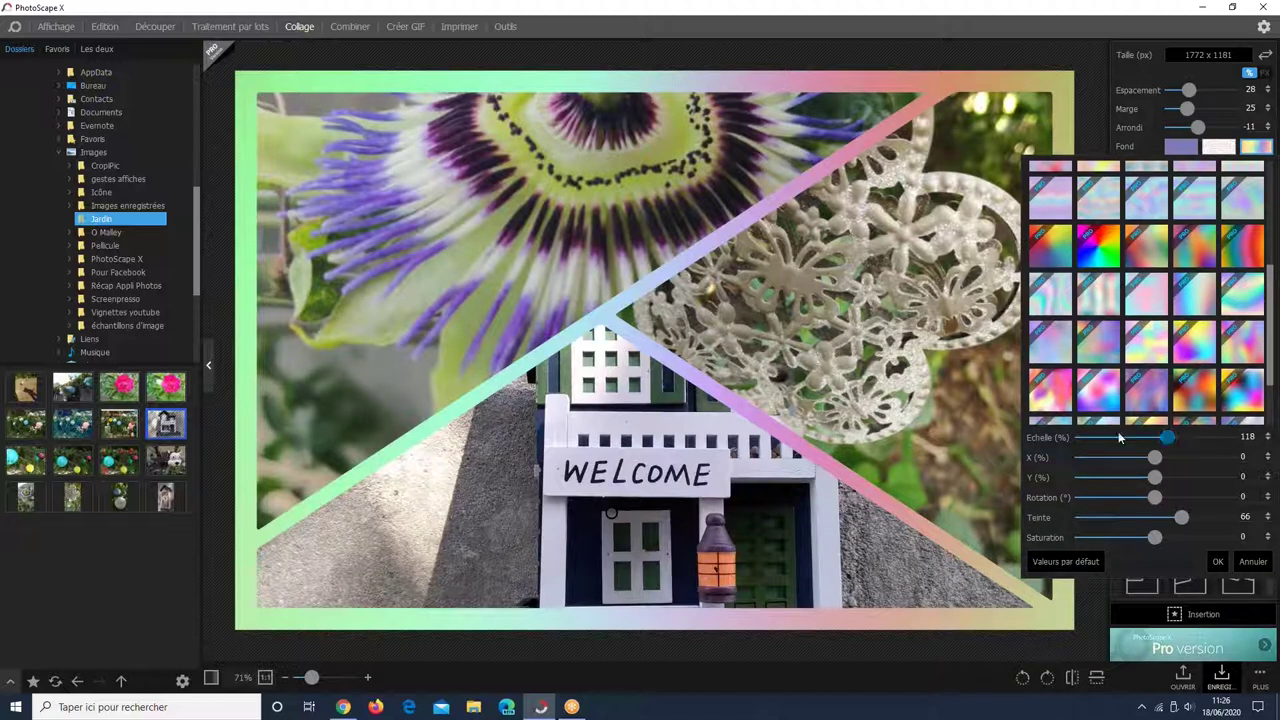
- Set the background gradient's scale to 200% and its rotation to -89°, keeping the X and Y offsets at 0%
drag(1118, 431, 1228, 437)
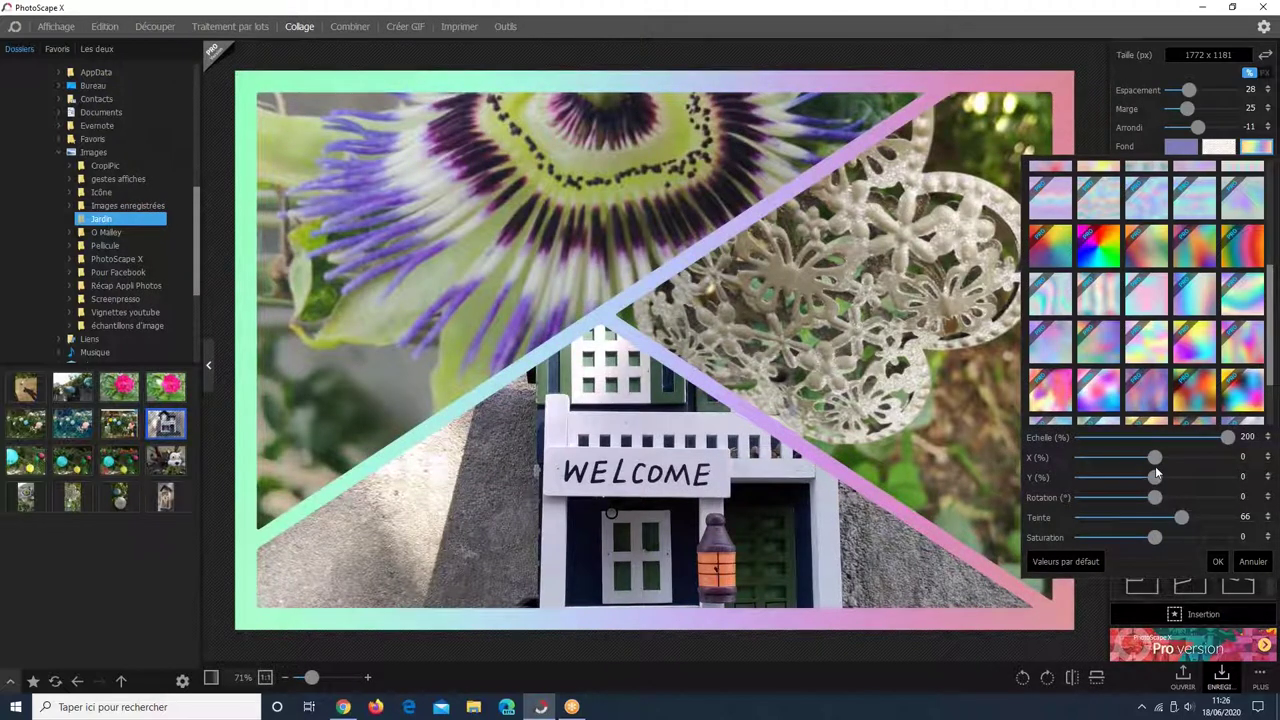
mouse_move(1155, 466)
mouse_down()
mouse_move(1216, 446)
mouse_move(1093, 460)
mouse_move(1155, 480)
mouse_up()
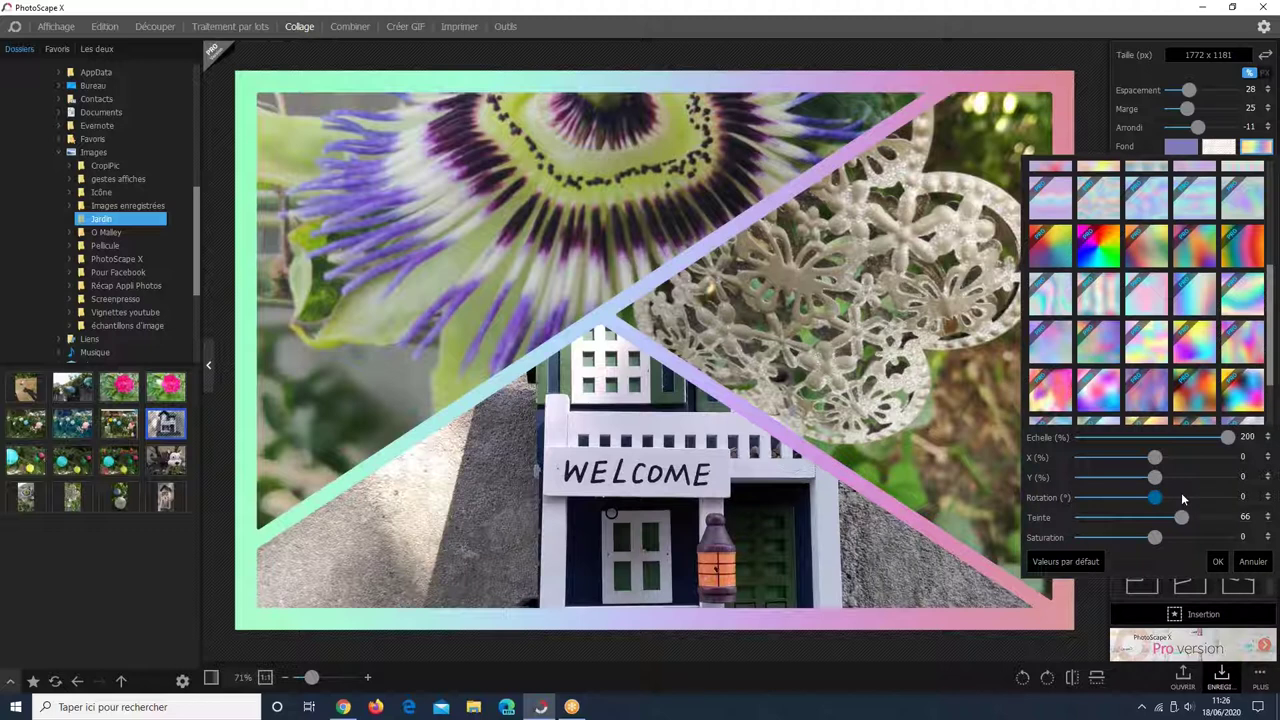
drag(1181, 492, 1128, 492)
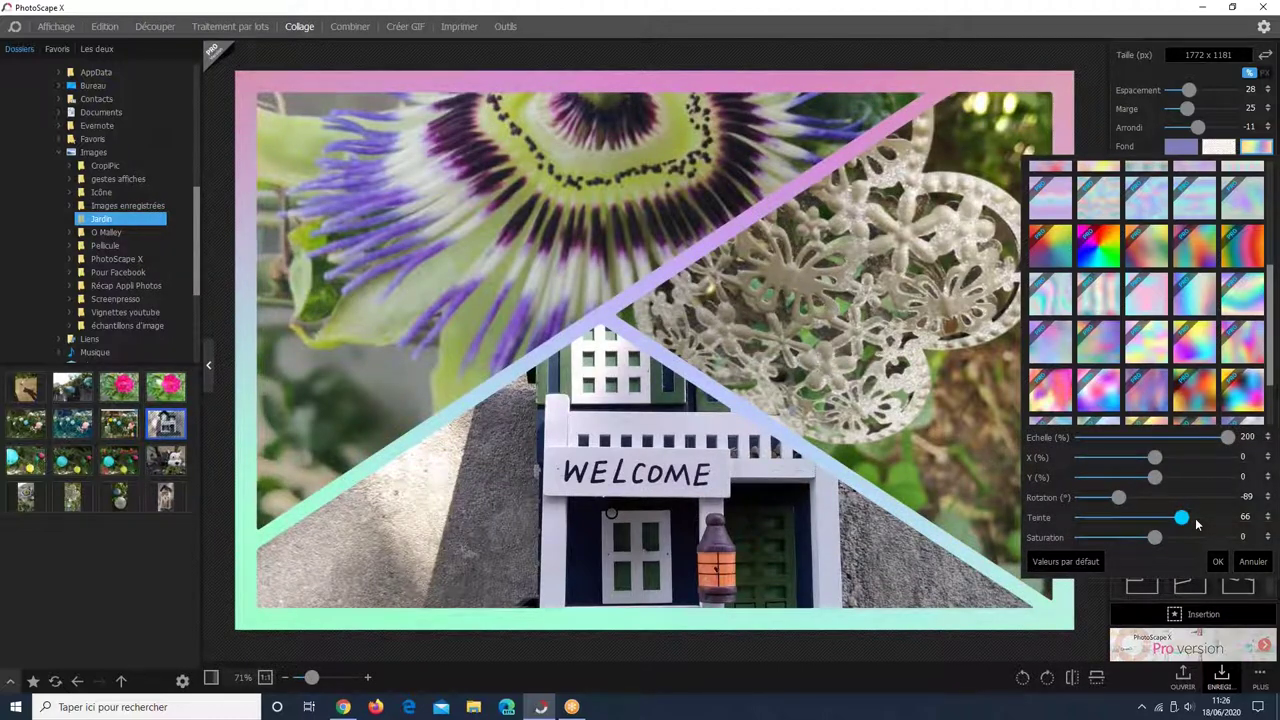
- Set the gradient's hue to 81, try weak and strong saturation, settle on saturation 97, and apply the background
mouse_move(1197, 524)
mouse_down()
mouse_move(1227, 523)
mouse_move(1171, 517)
mouse_move(1187, 517)
mouse_up()
drag(1206, 538, 1229, 540)
click(1222, 538)
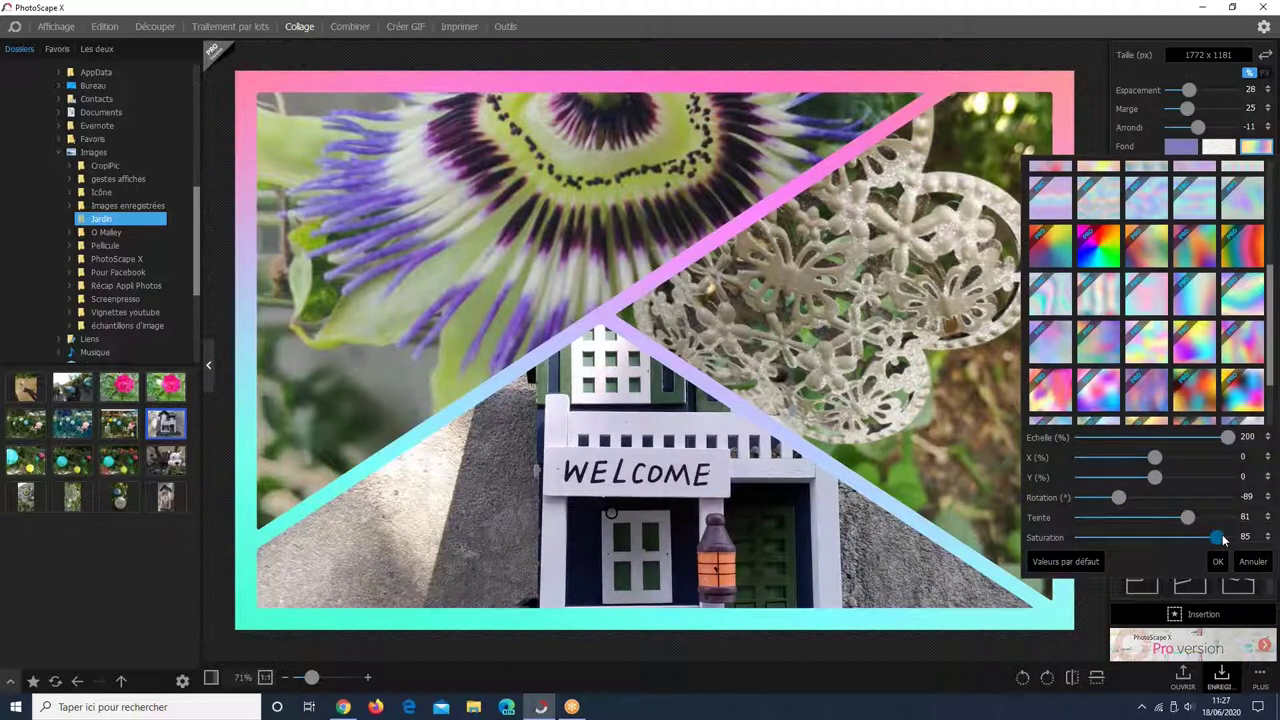
drag(1218, 538, 1075, 540)
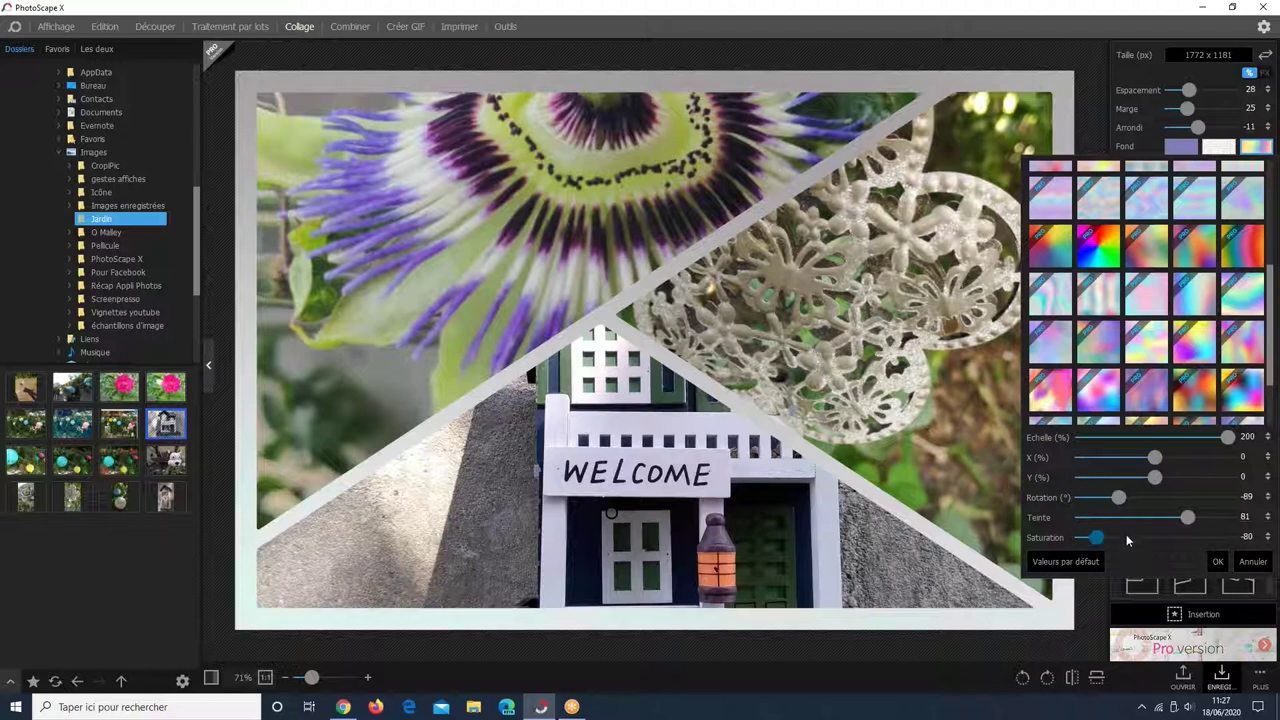
drag(1126, 540, 1228, 537)
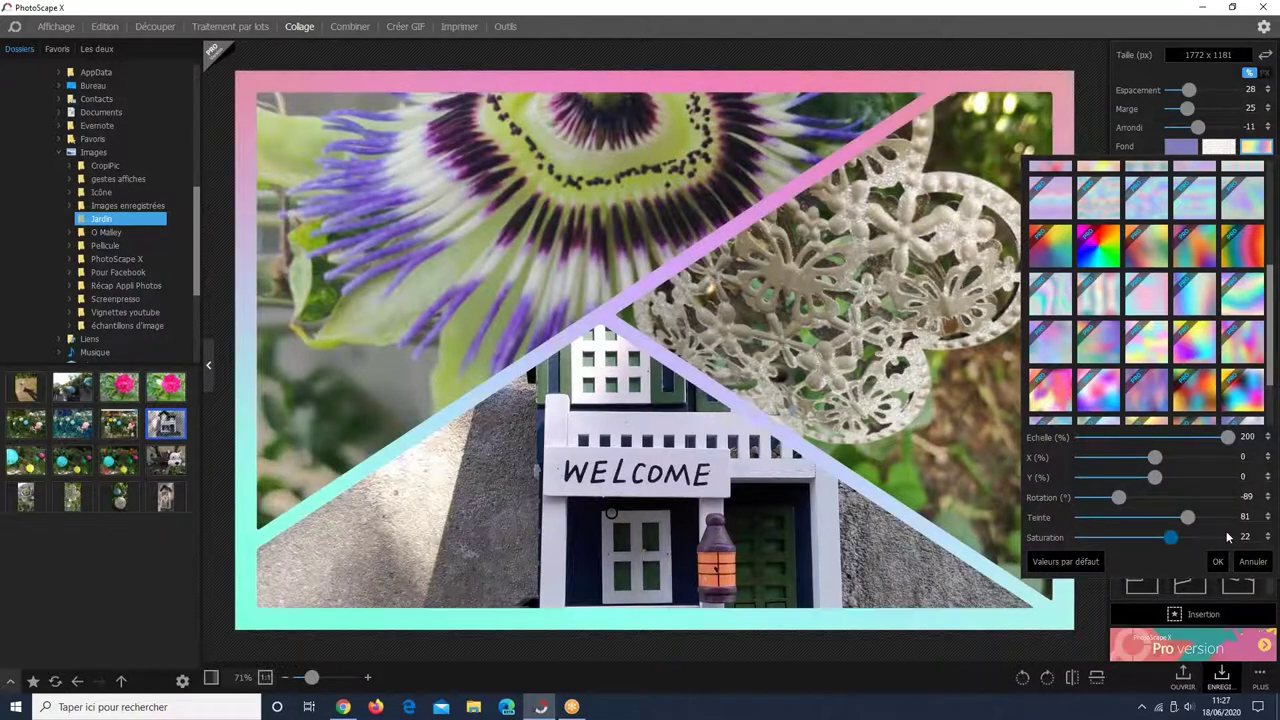
click(1227, 538)
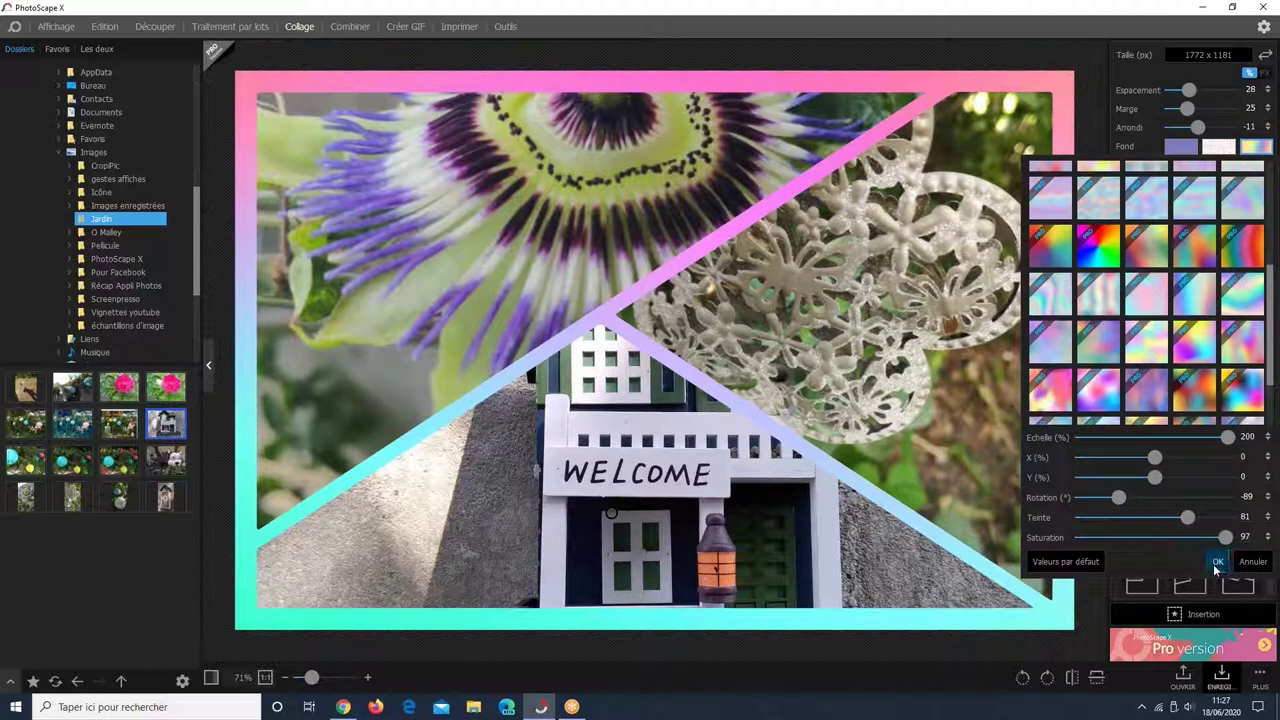
click(1217, 563)
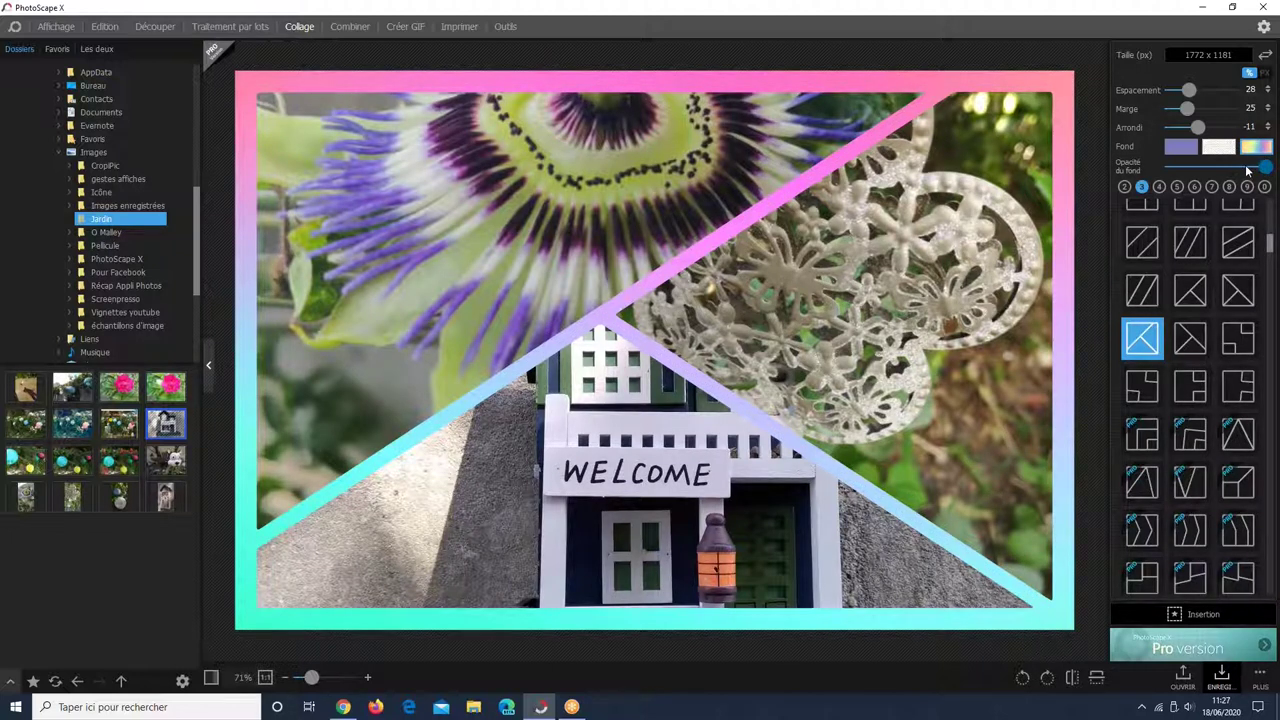
- Try a reduced opacity for the collage background and restore it to full opacity
click(1248, 170)
drag(1230, 168, 1268, 187)
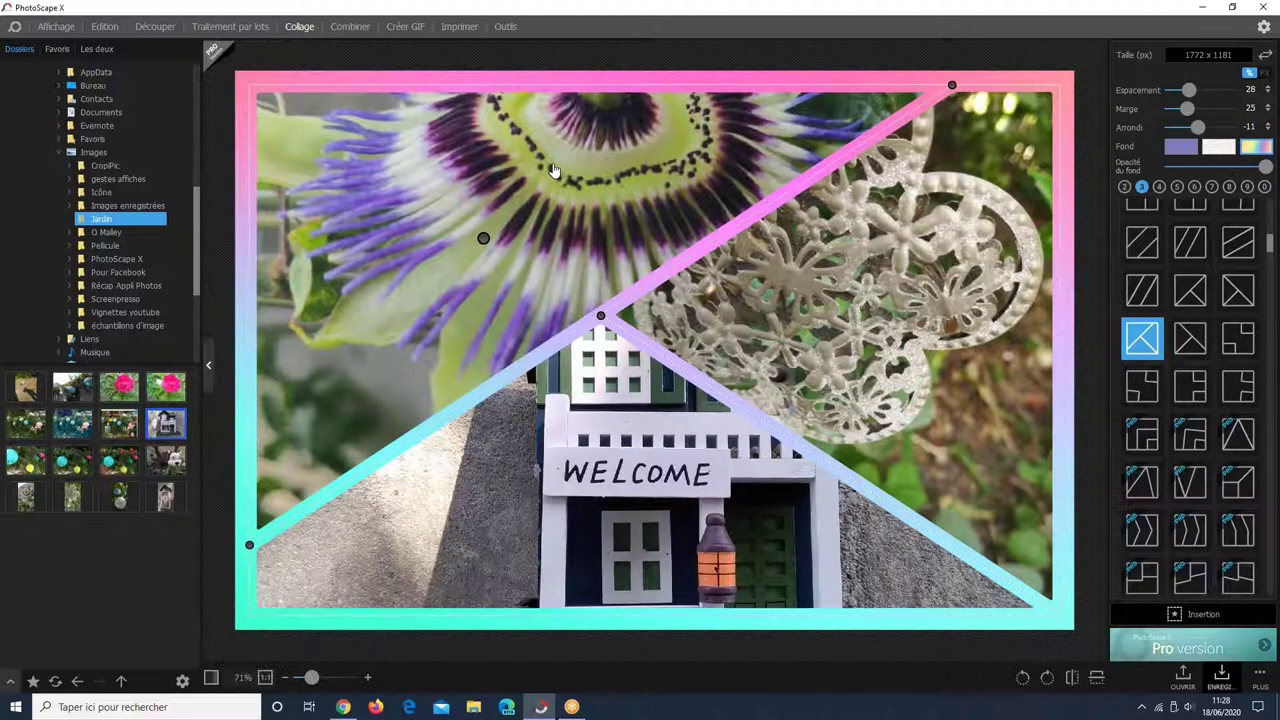
- Reposition the passion flower photo within its frame, moving it down so the flower's centre and stem show
scroll(553, 170, up, 1)
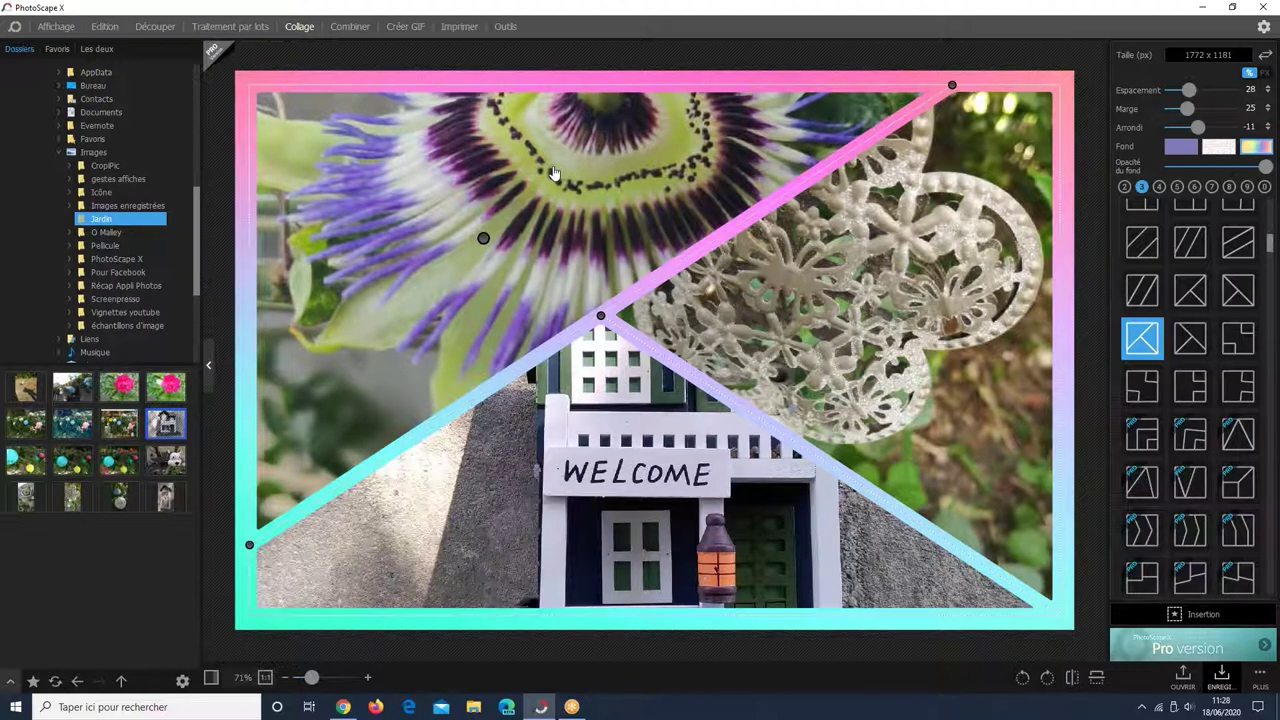
scroll(583, 152, up, 1)
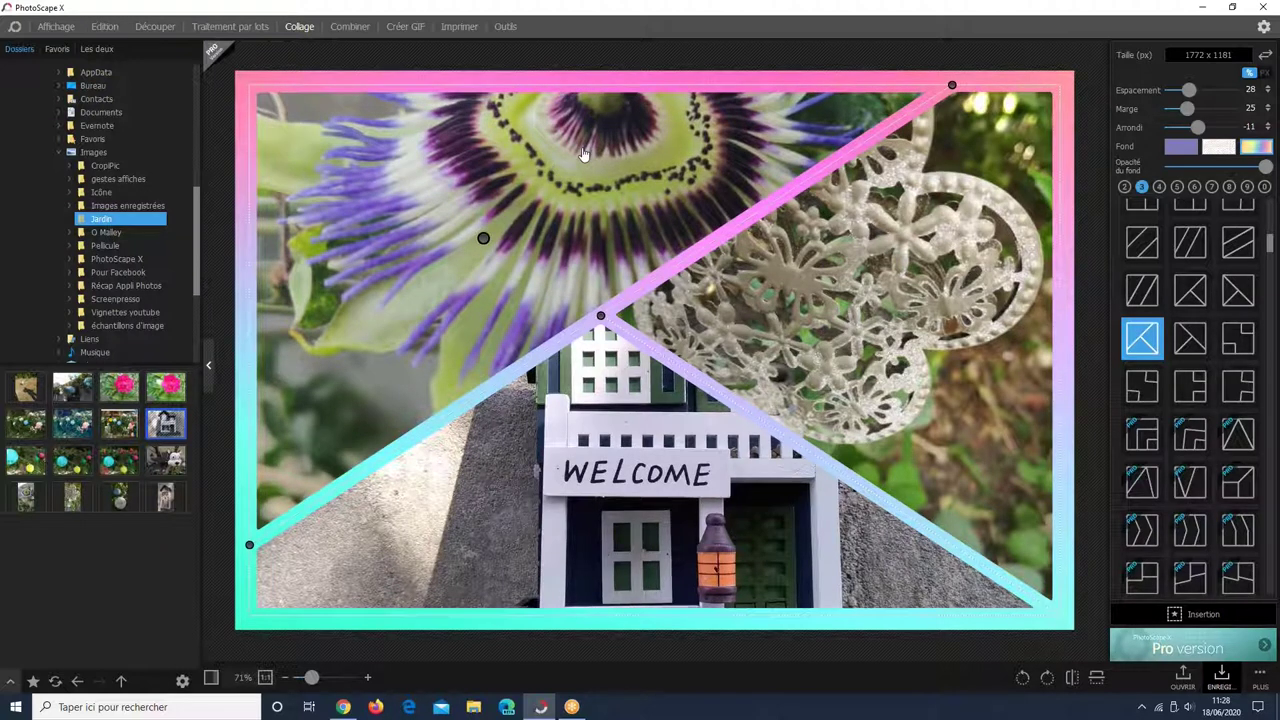
scroll(563, 210, up, 1)
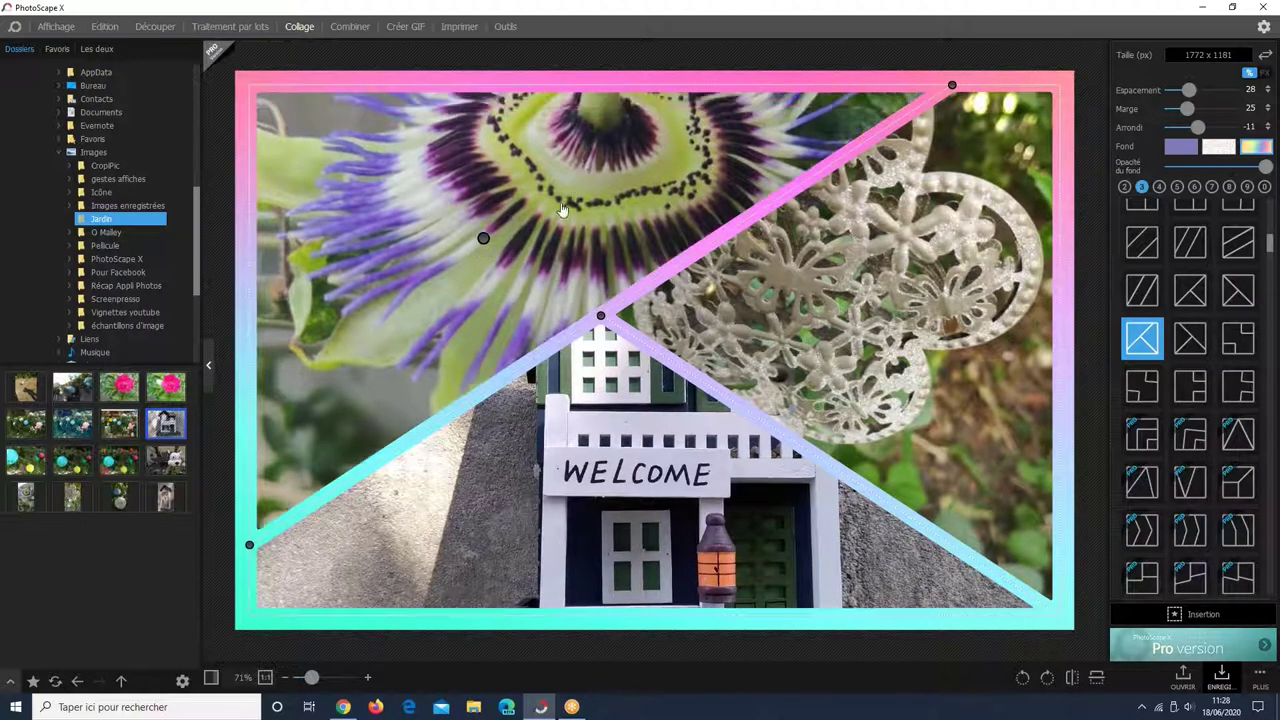
scroll(563, 210, down, 1)
scroll(513, 168, up, 2)
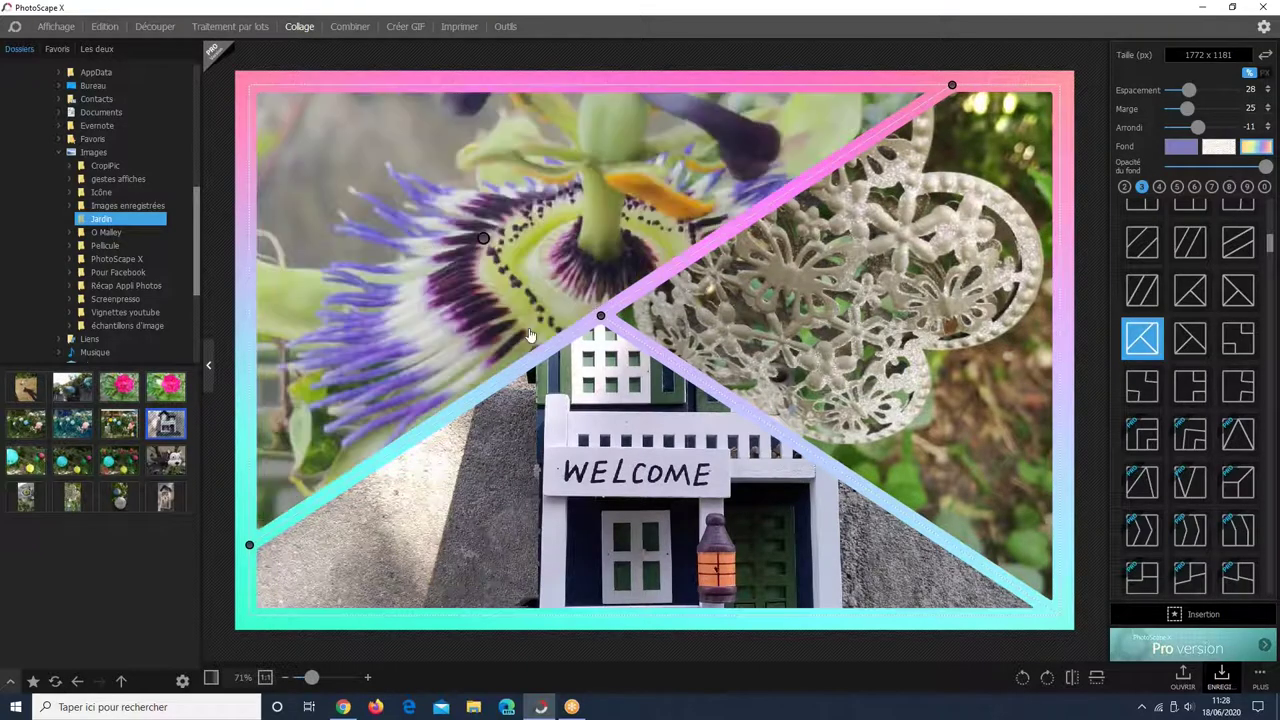
scroll(501, 283, up, 1)
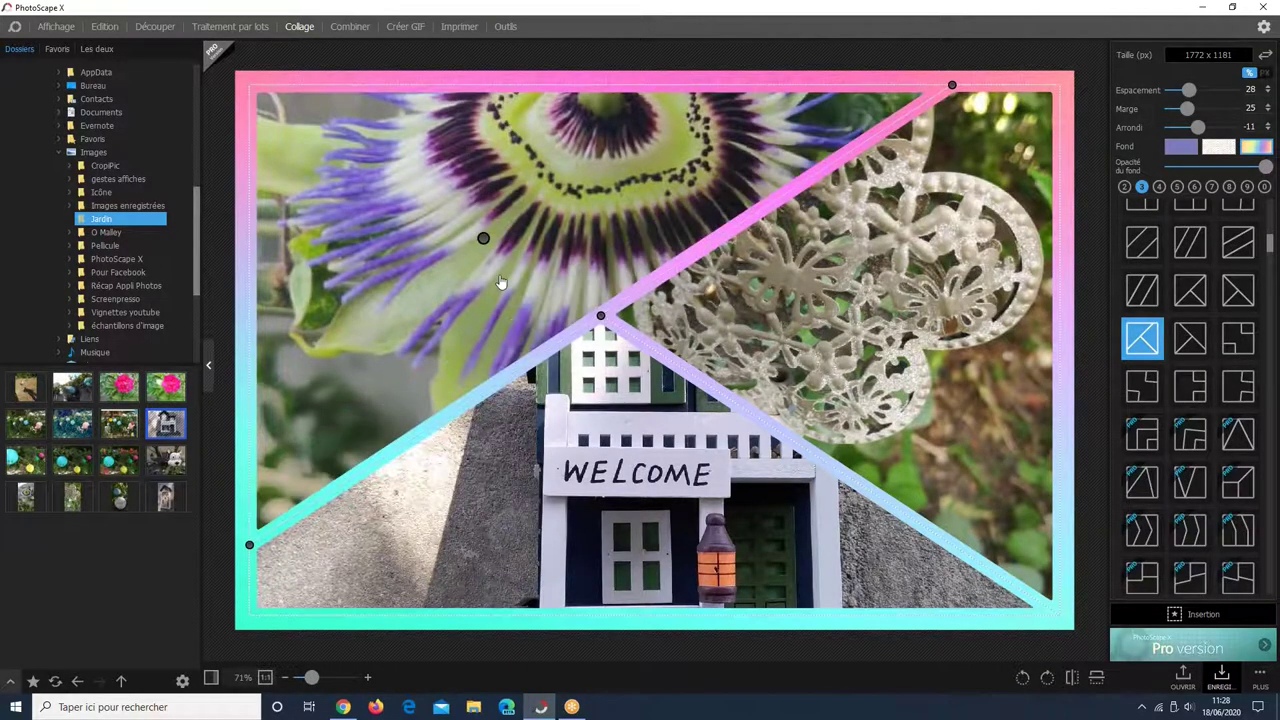
scroll(505, 218, down, 1)
scroll(505, 218, up, 1)
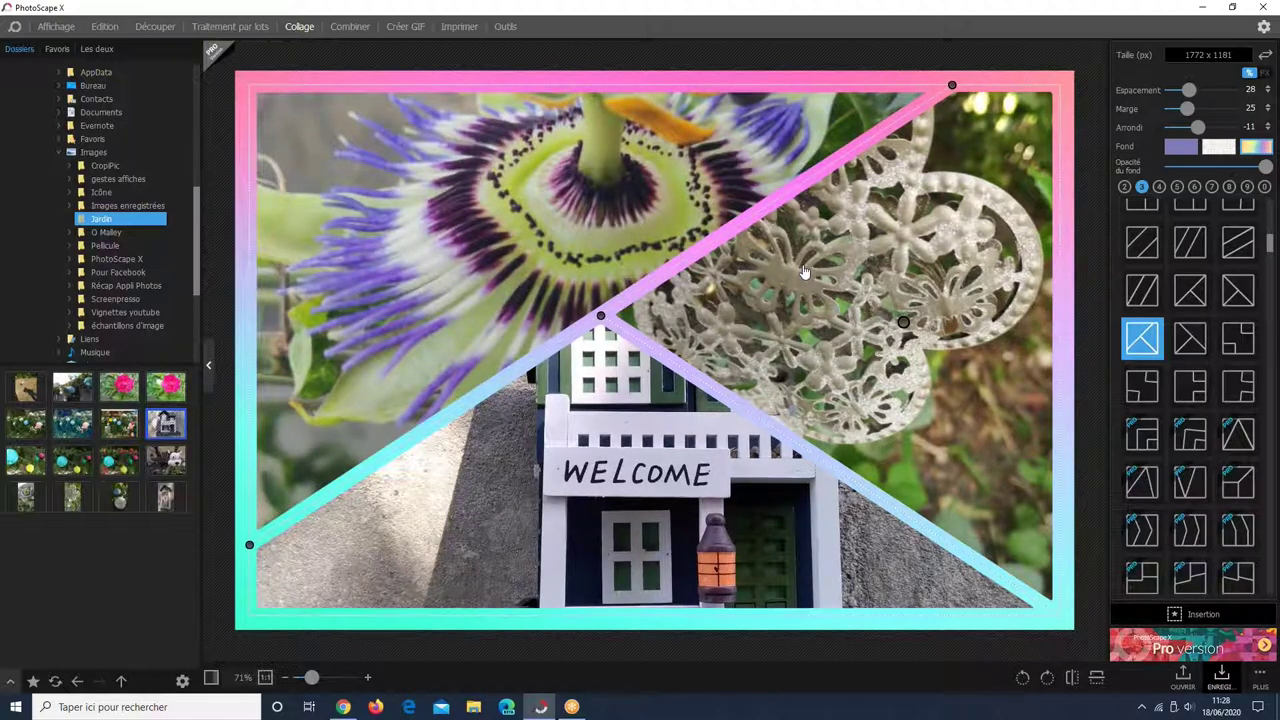
- Reposition the butterfly ornament photo within its frame, moving it down to show more of the upper butterfly
scroll(830, 358, up, 1)
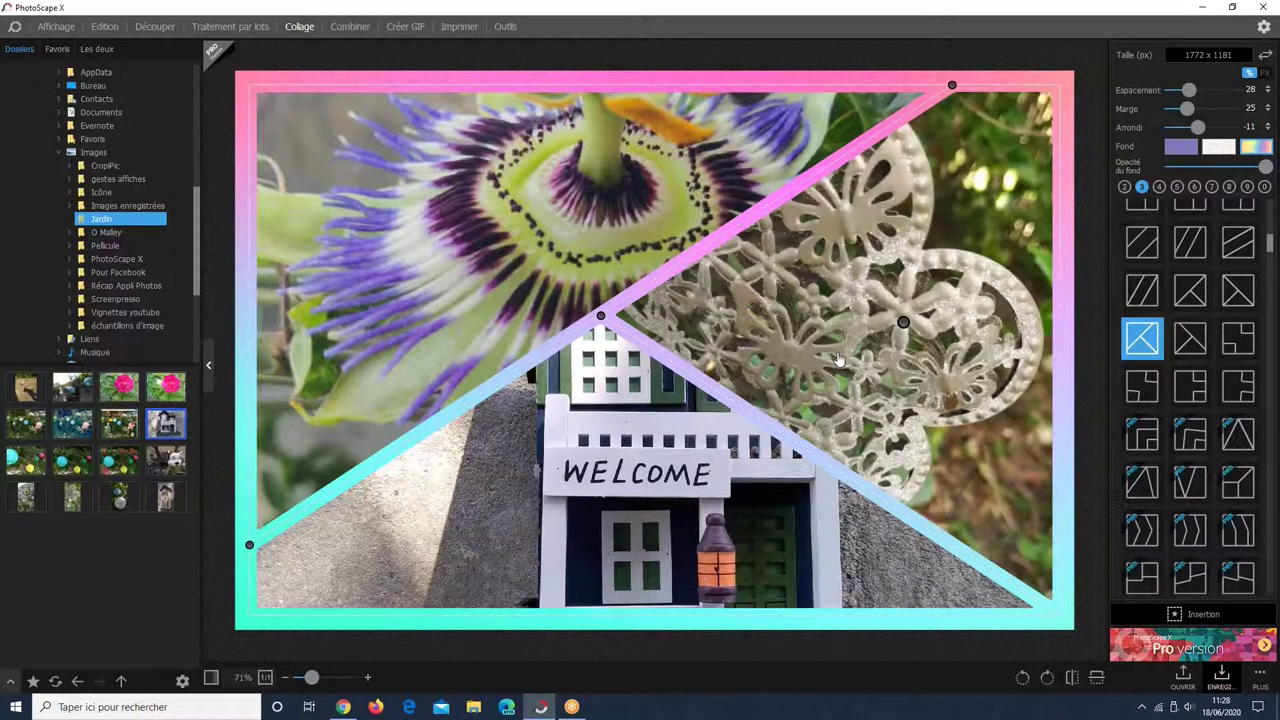
scroll(1012, 302, up, 1)
drag(1012, 302, 1023, 177)
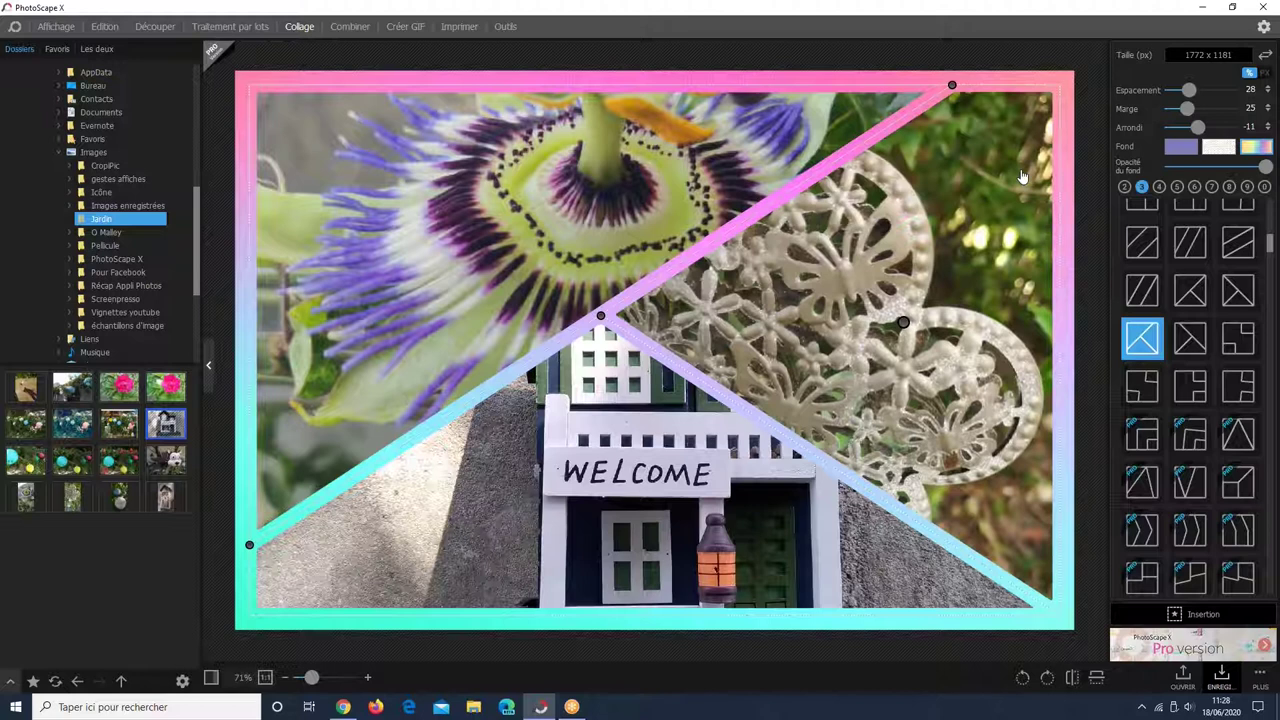
- Adjust the butterfly ornament photo's position in its frame and move the house photo down to show its upper windows
scroll(1018, 309, down, 2)
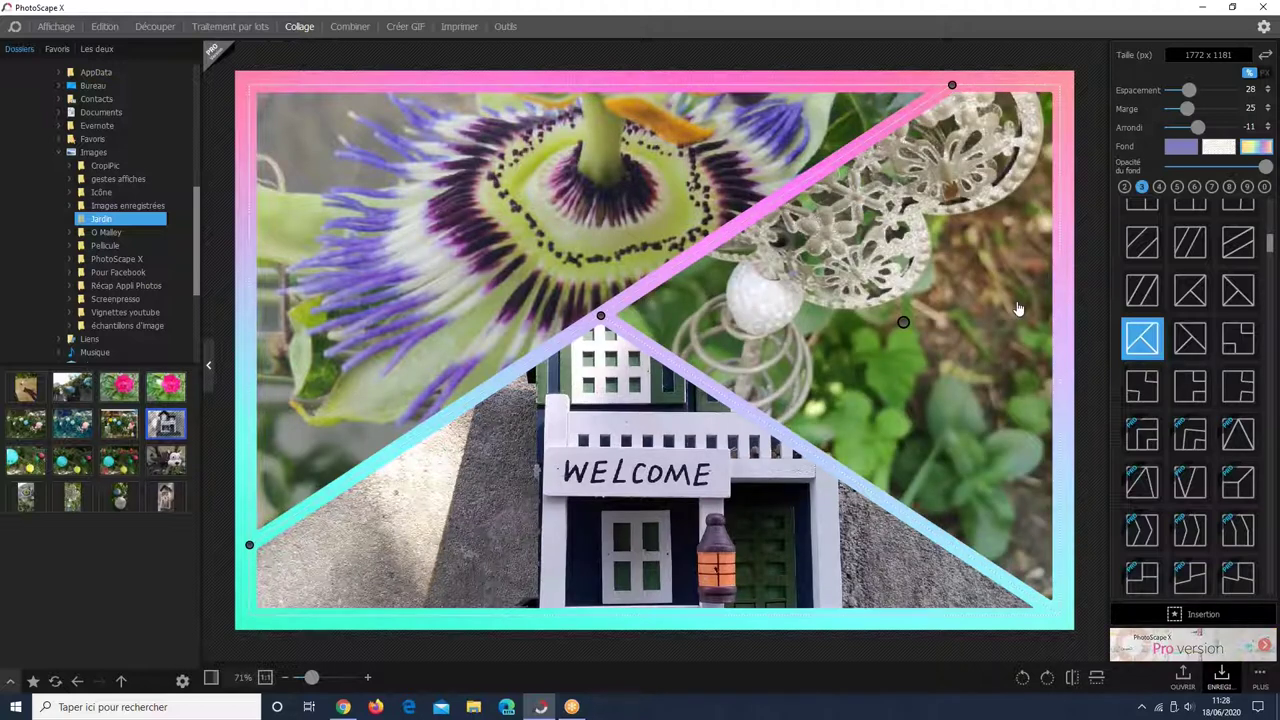
scroll(1018, 309, up, 2)
mouse_move(636, 510)
drag(636, 510, 845, 484)
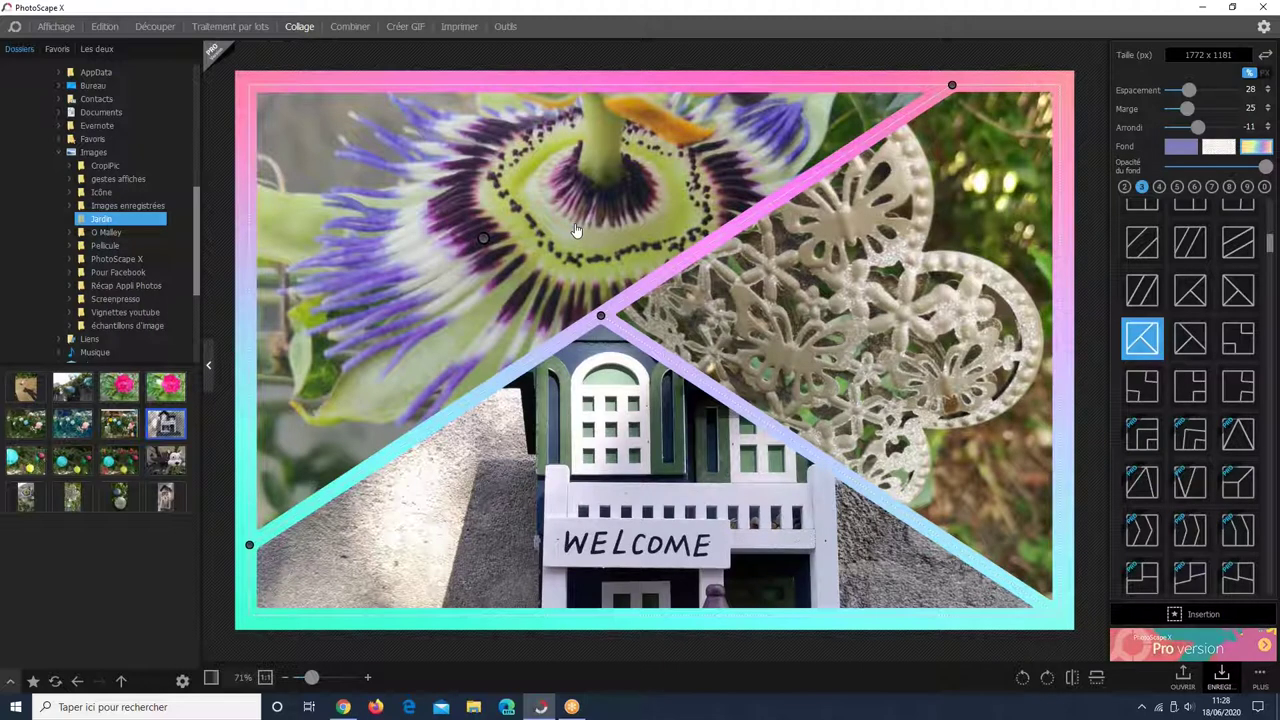
- Try the zoom on the passion flower photo, rotate it slightly and move it so the lower petals and branches show
mouse_move(508, 550)
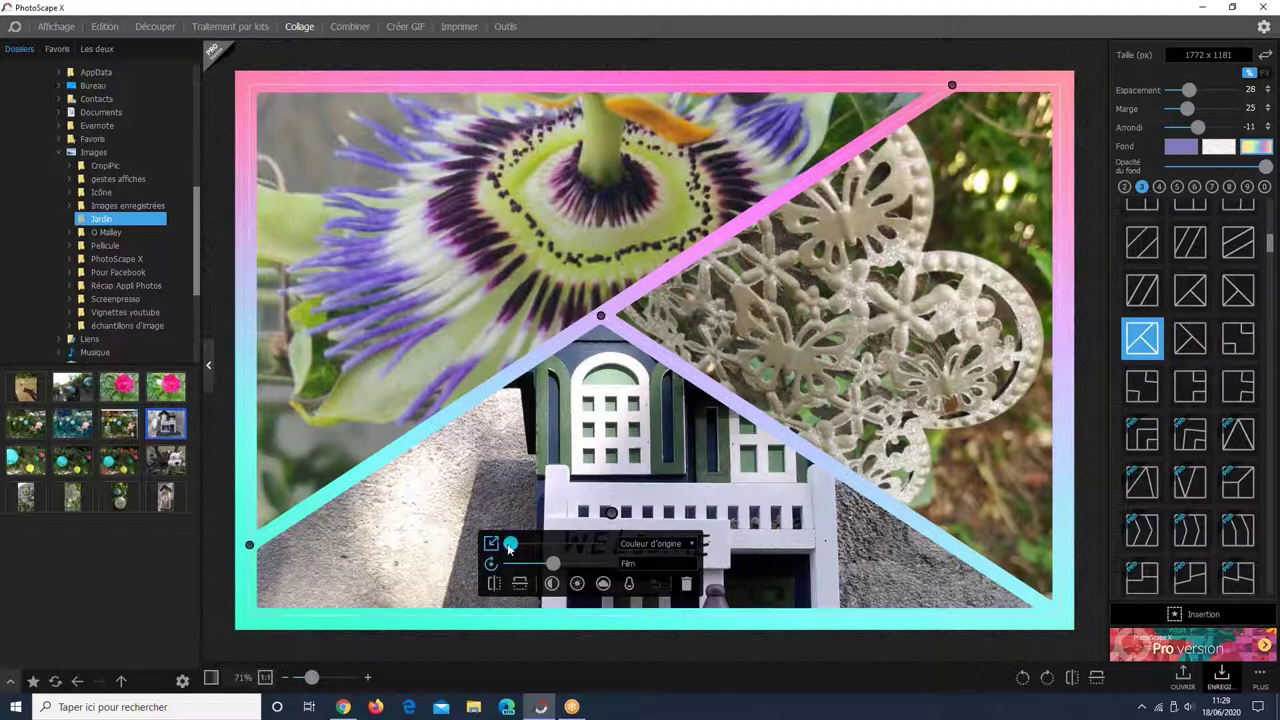
drag(517, 551, 490, 560)
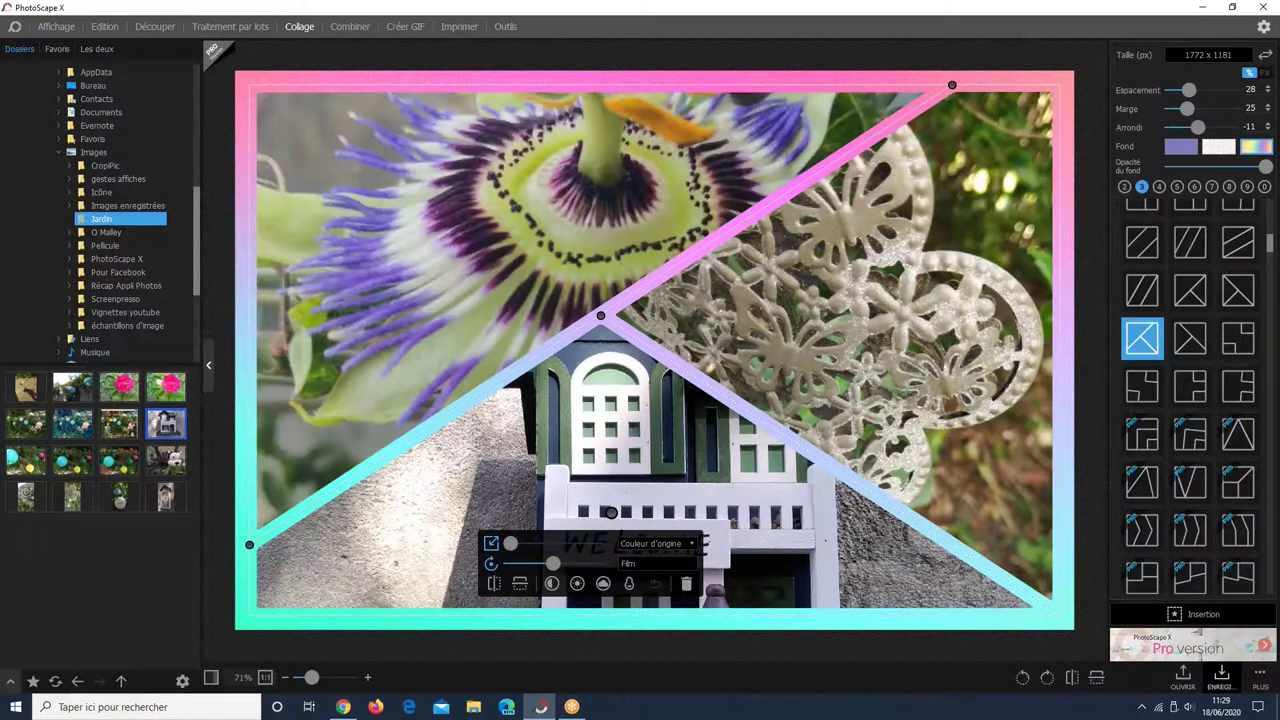
click(554, 565)
drag(555, 571, 566, 570)
drag(562, 193, 495, 285)
- Try the Sépia colour mode on the passion flower photo and restore its original colour
click(658, 544)
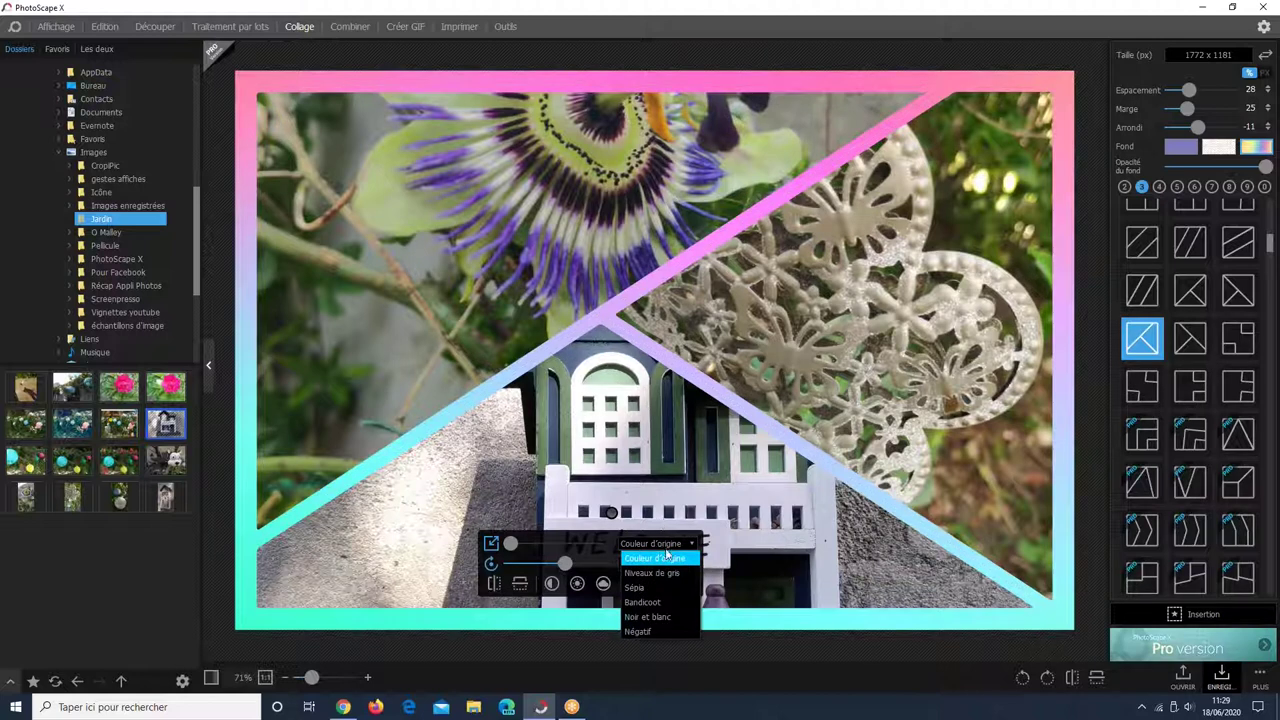
click(668, 590)
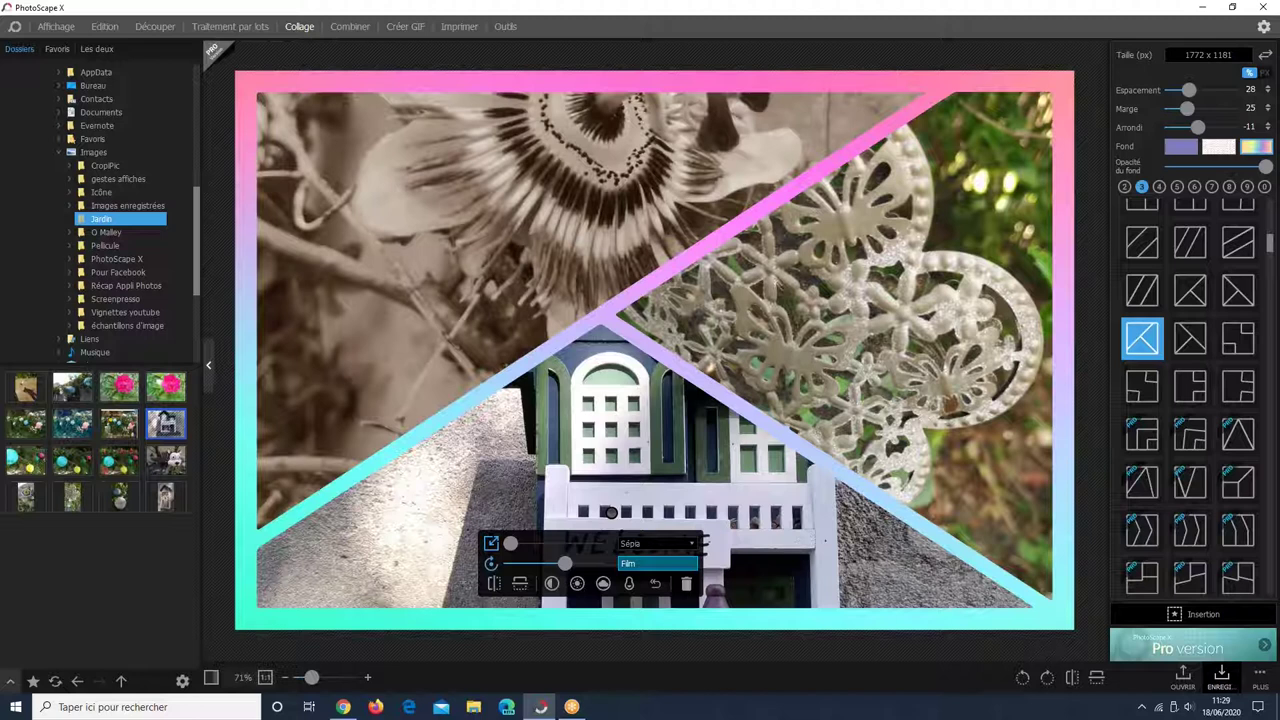
click(686, 545)
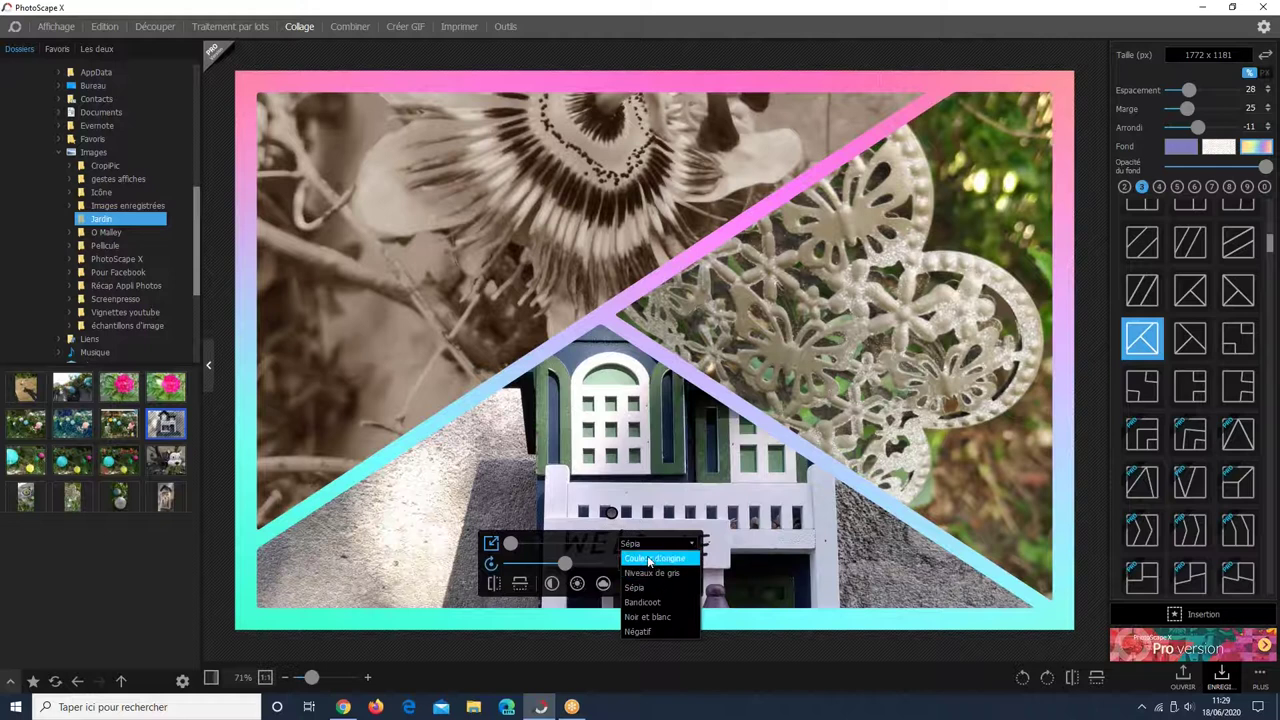
click(648, 560)
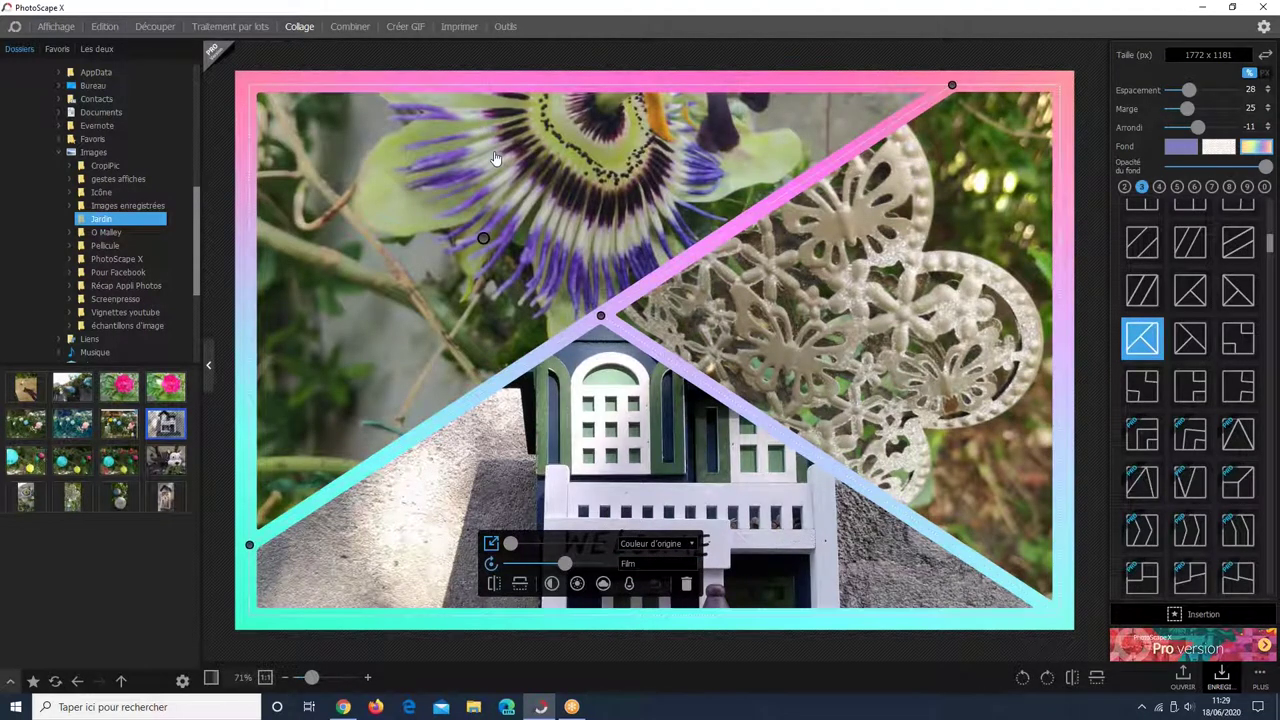
- Preview film, scratch and fabric texture effects on the passion flower photo and apply the old-photo effect B001 at gain 80
click(628, 583)
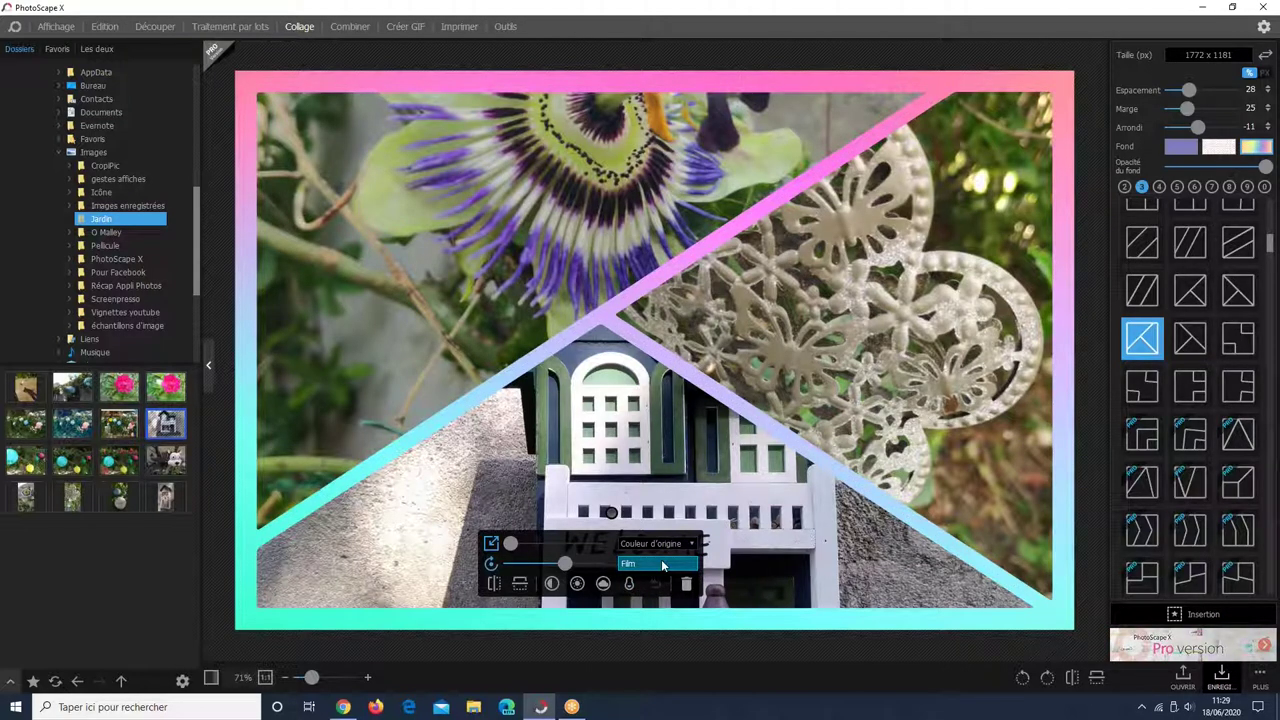
click(662, 566)
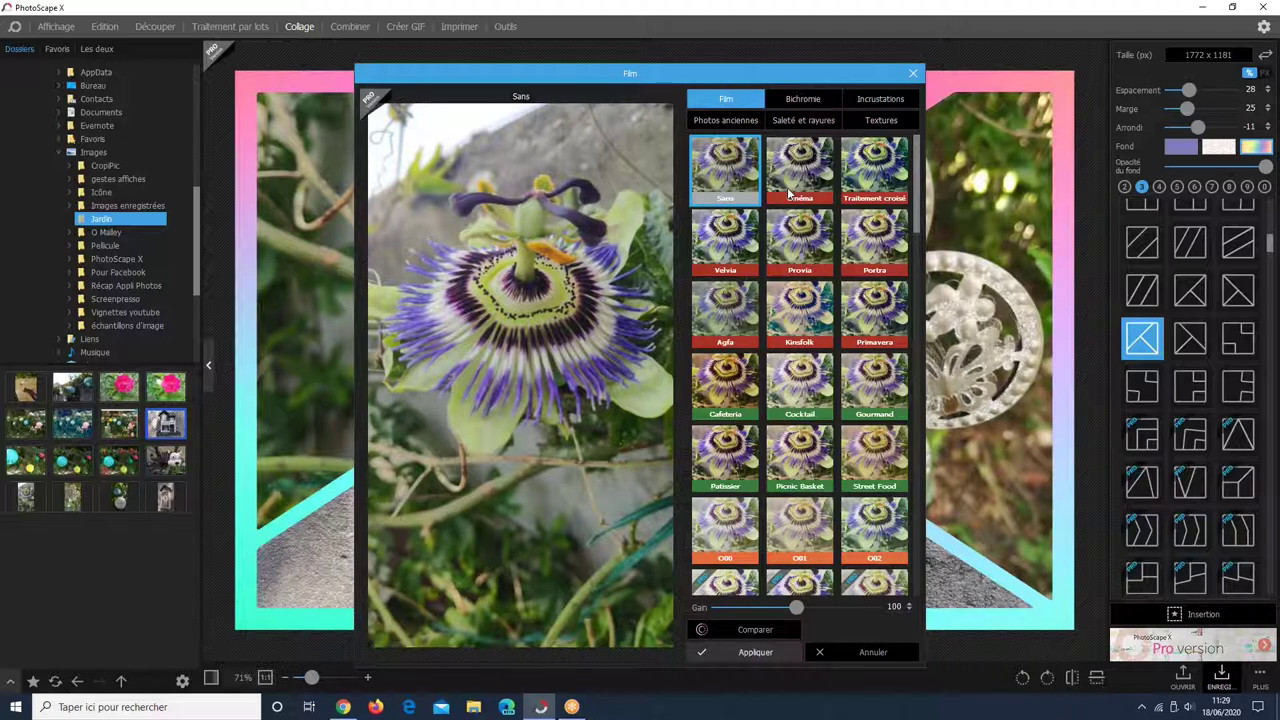
click(858, 222)
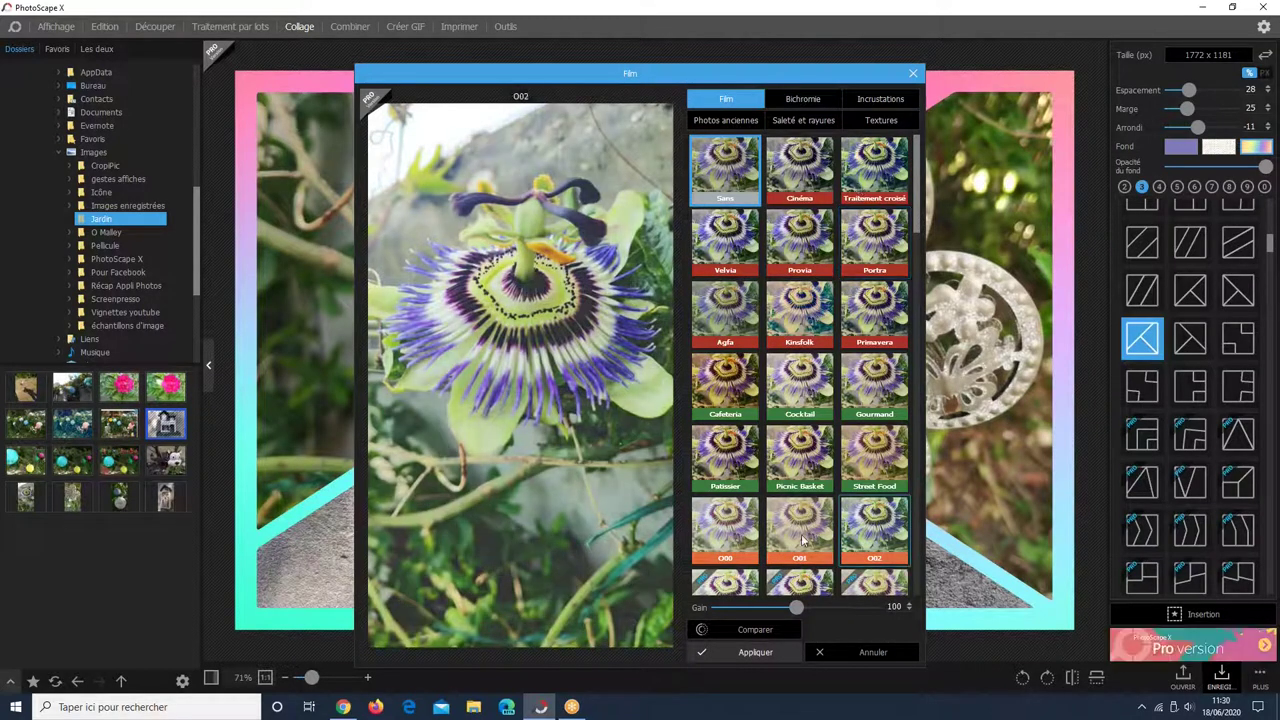
click(748, 540)
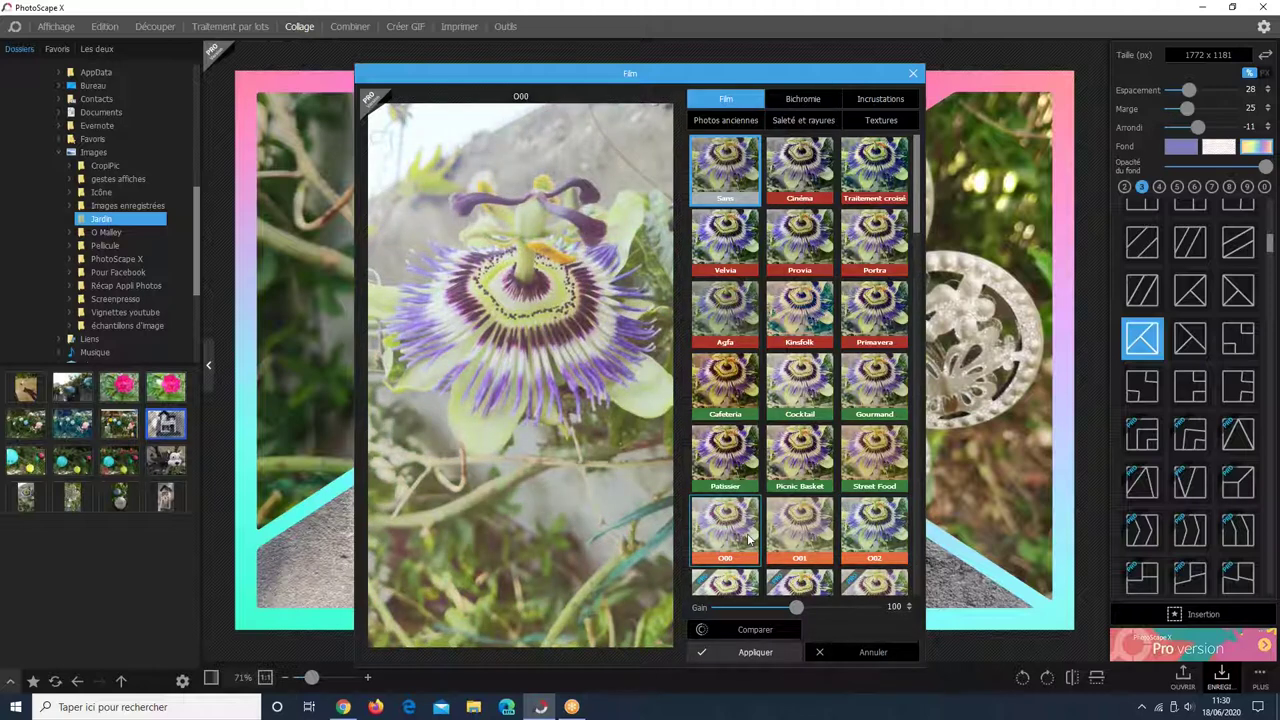
click(822, 121)
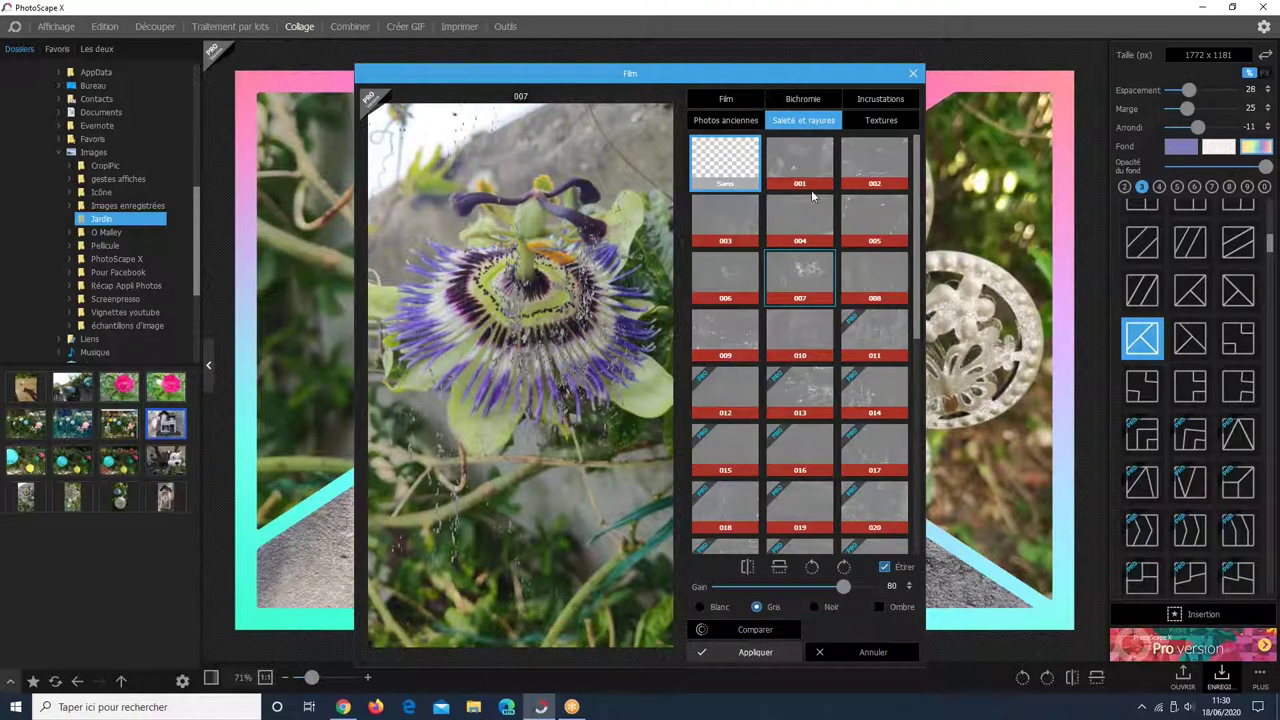
click(867, 122)
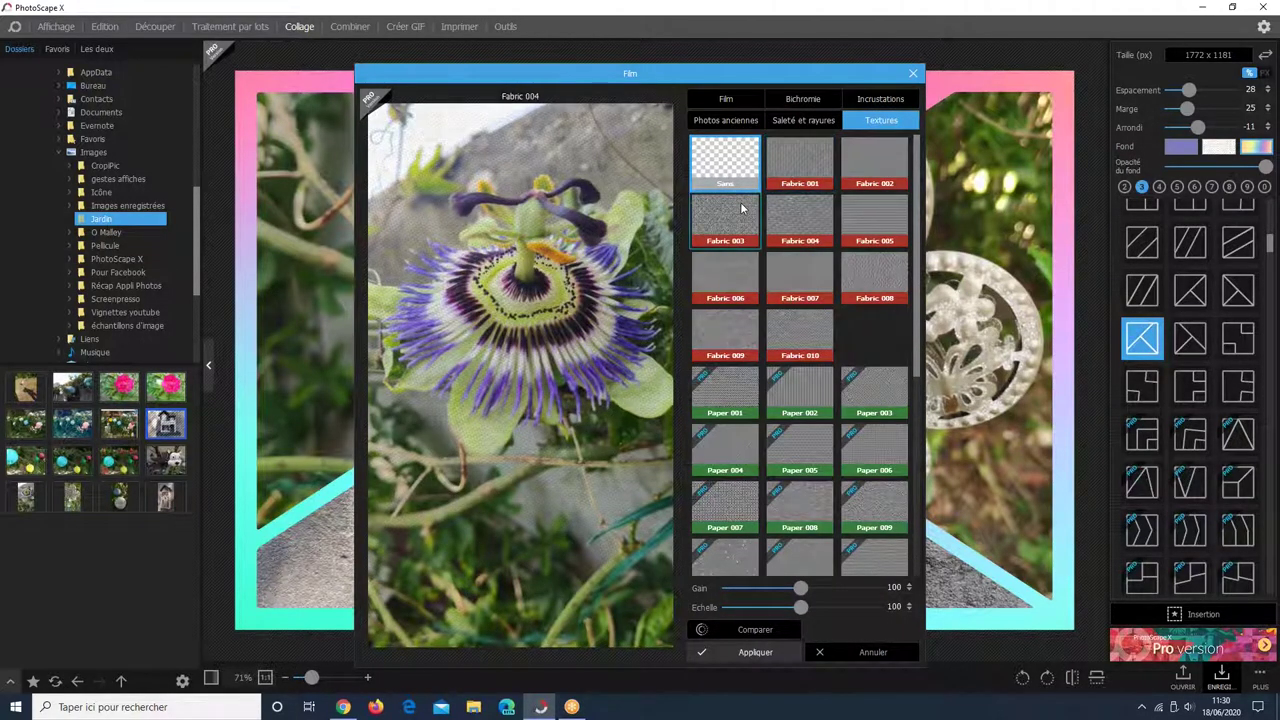
click(727, 120)
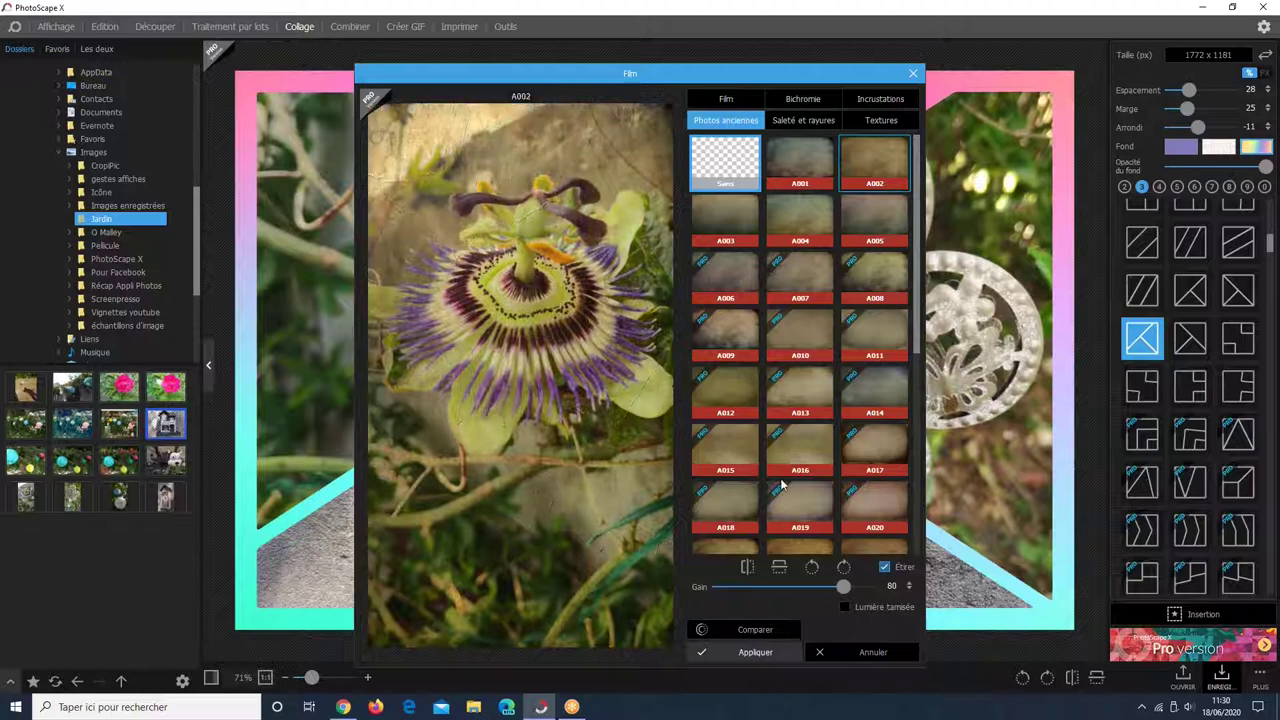
scroll(787, 490, down, 1)
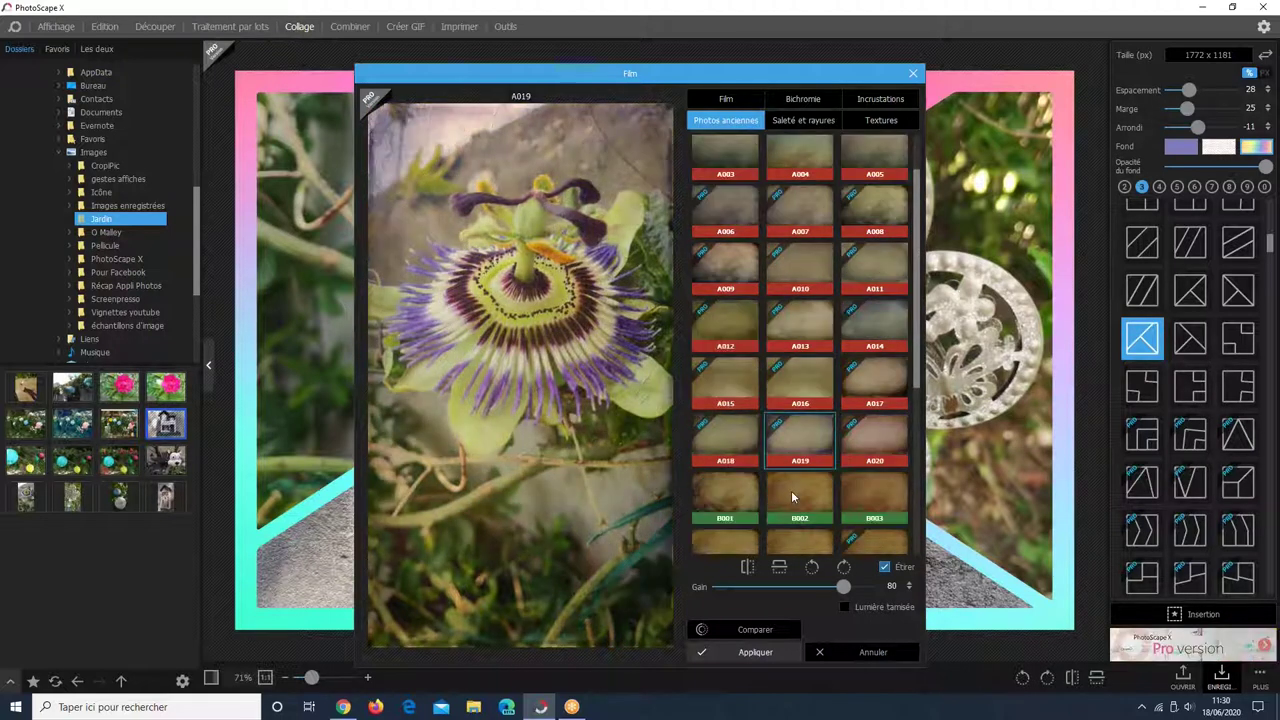
click(725, 490)
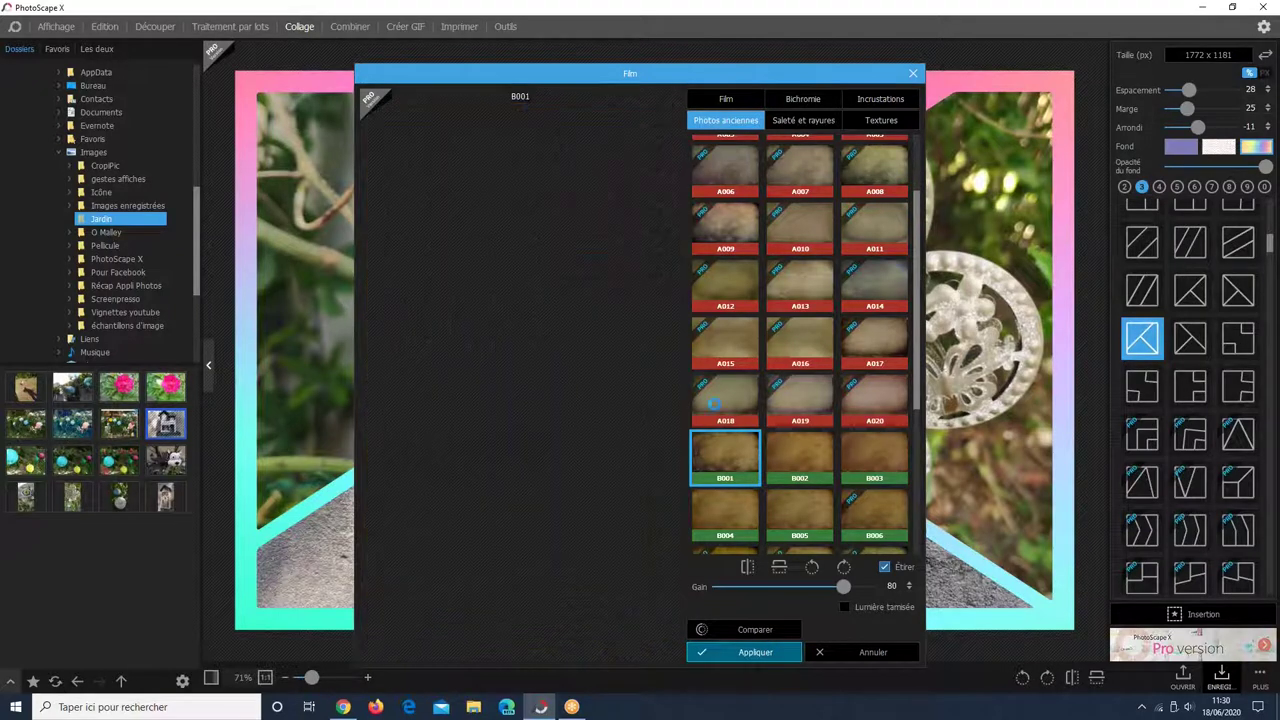
key(Return)
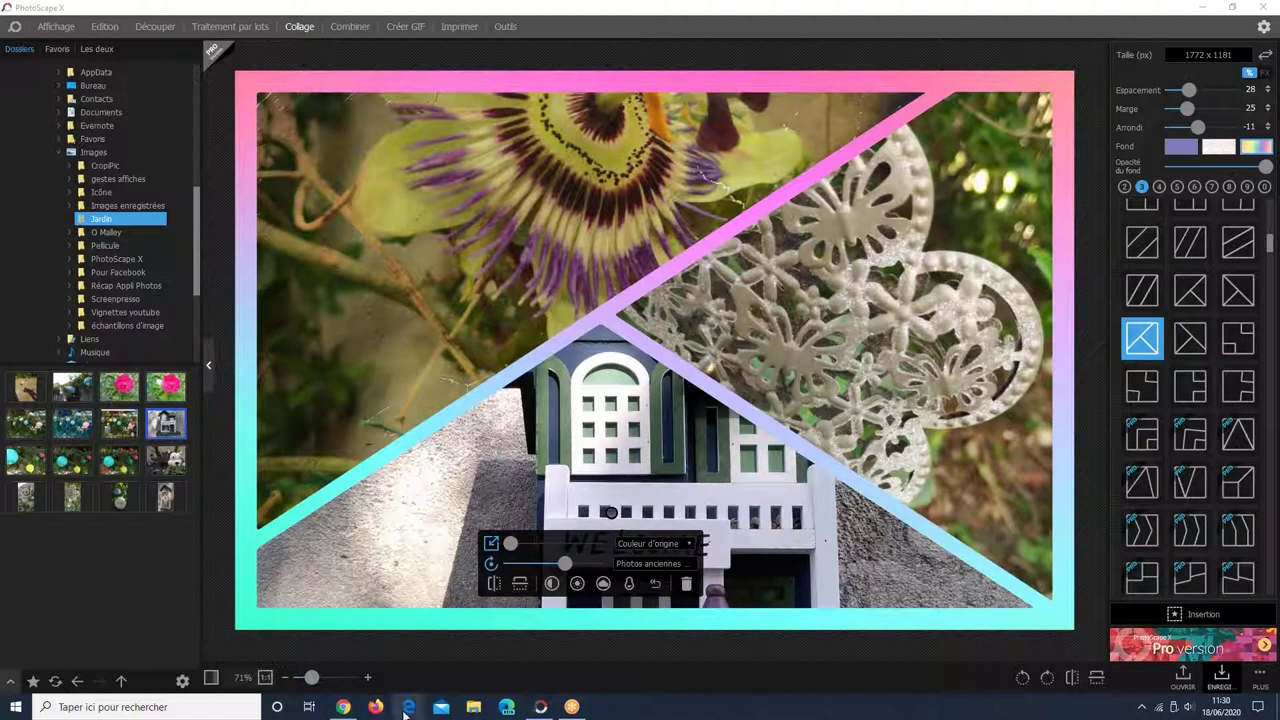
- Try flipping the house photo horizontally and vertically, restoring its original orientation each time
click(305, 476)
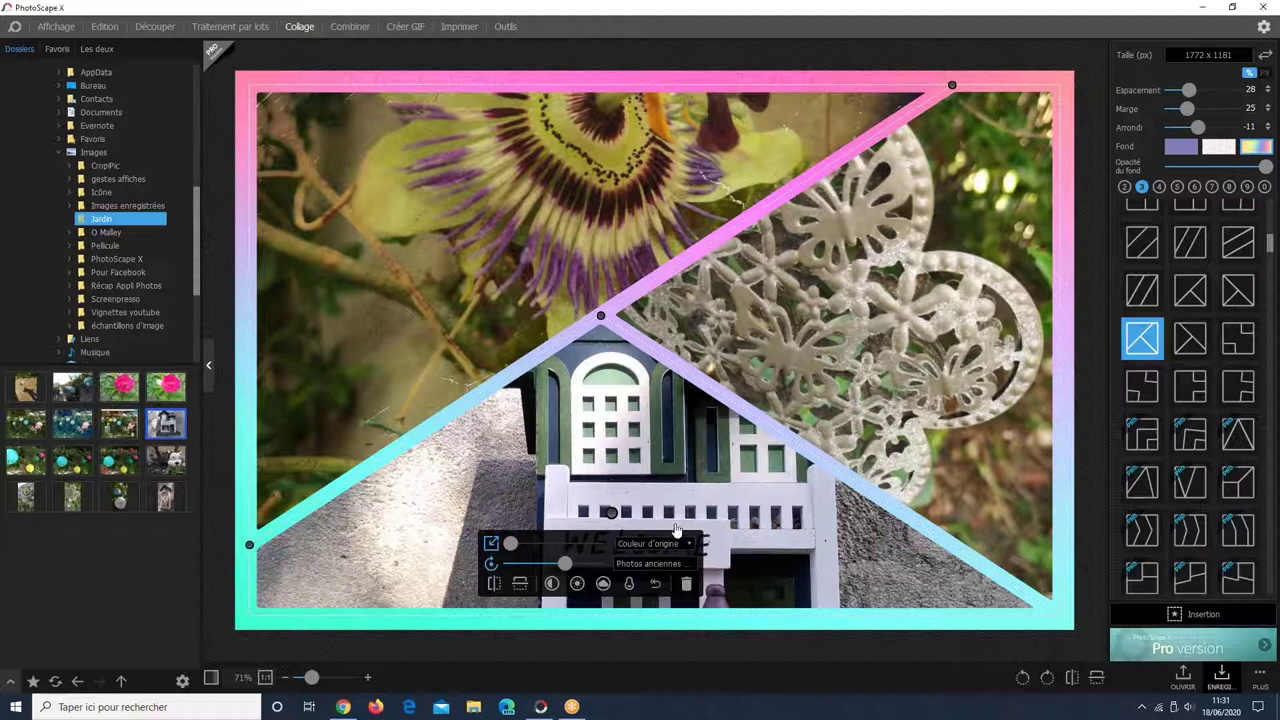
click(632, 462)
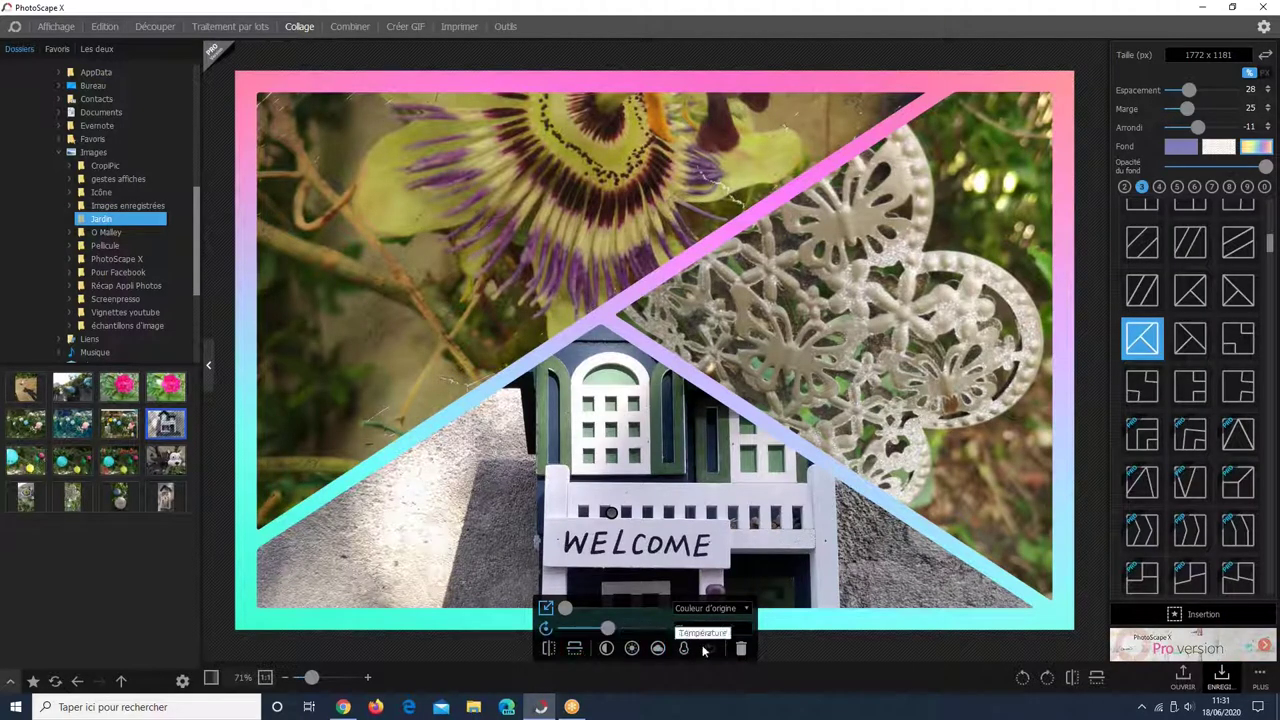
click(549, 648)
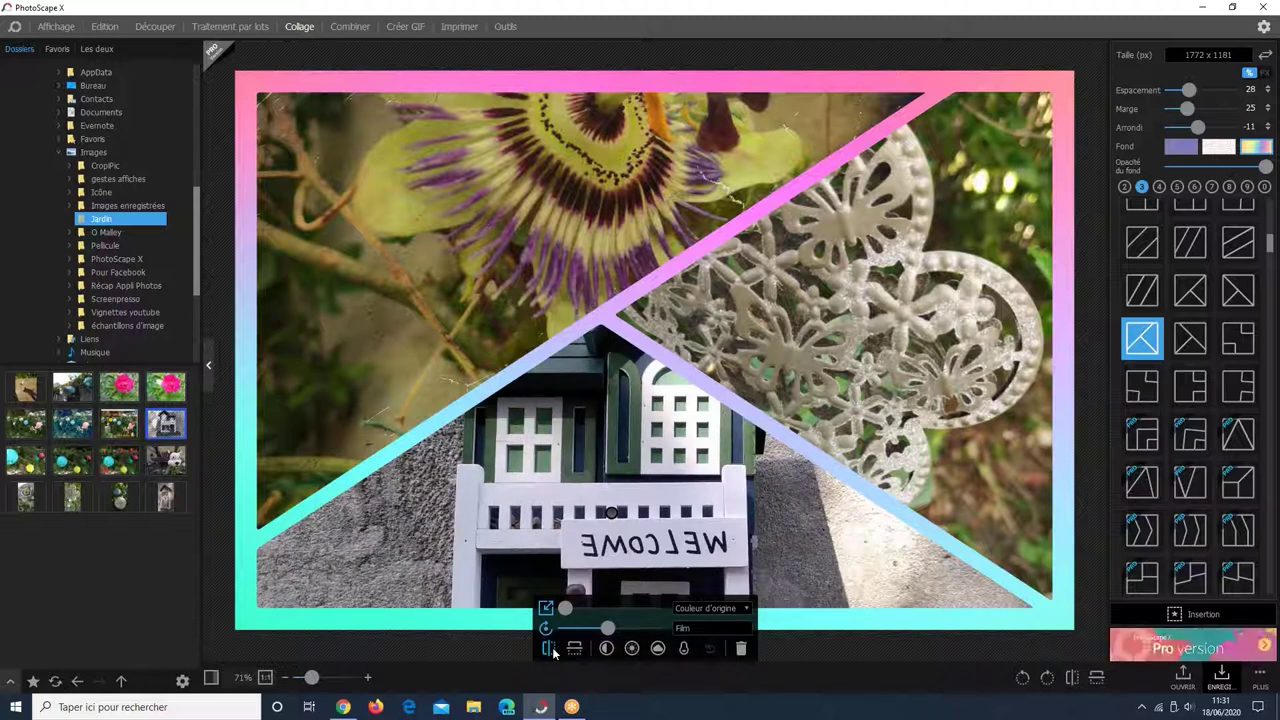
click(550, 648)
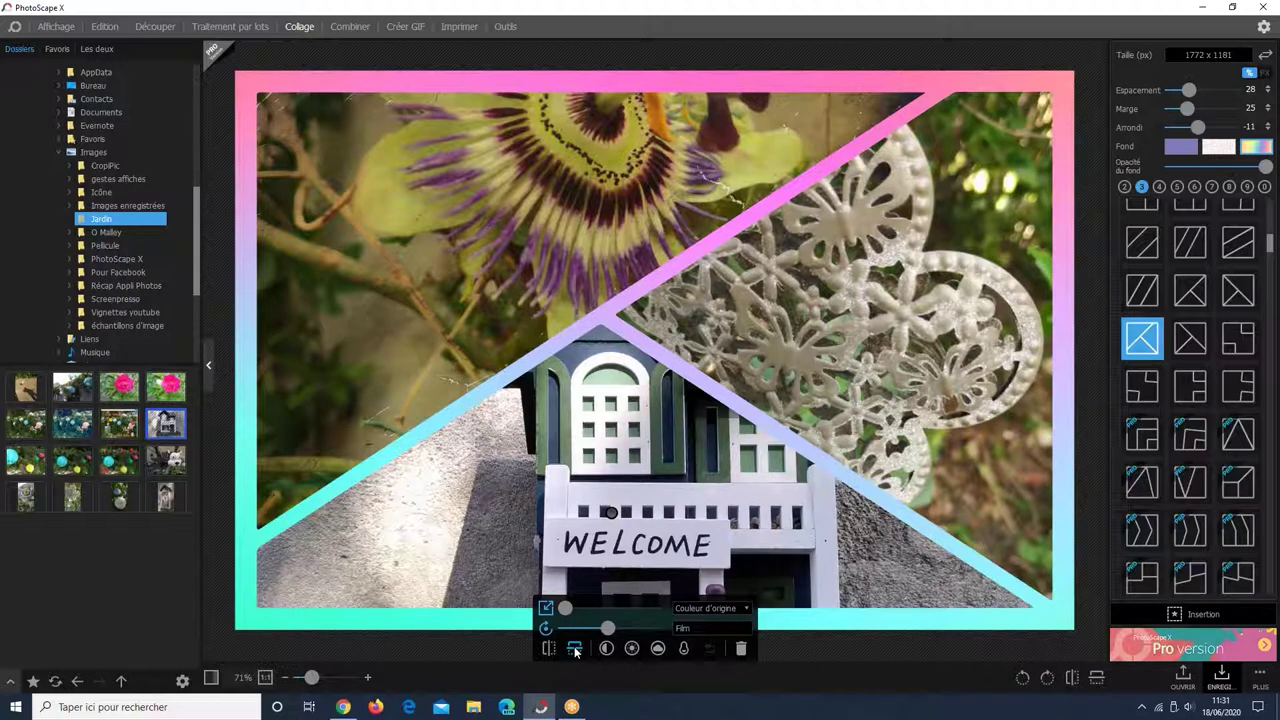
click(574, 648)
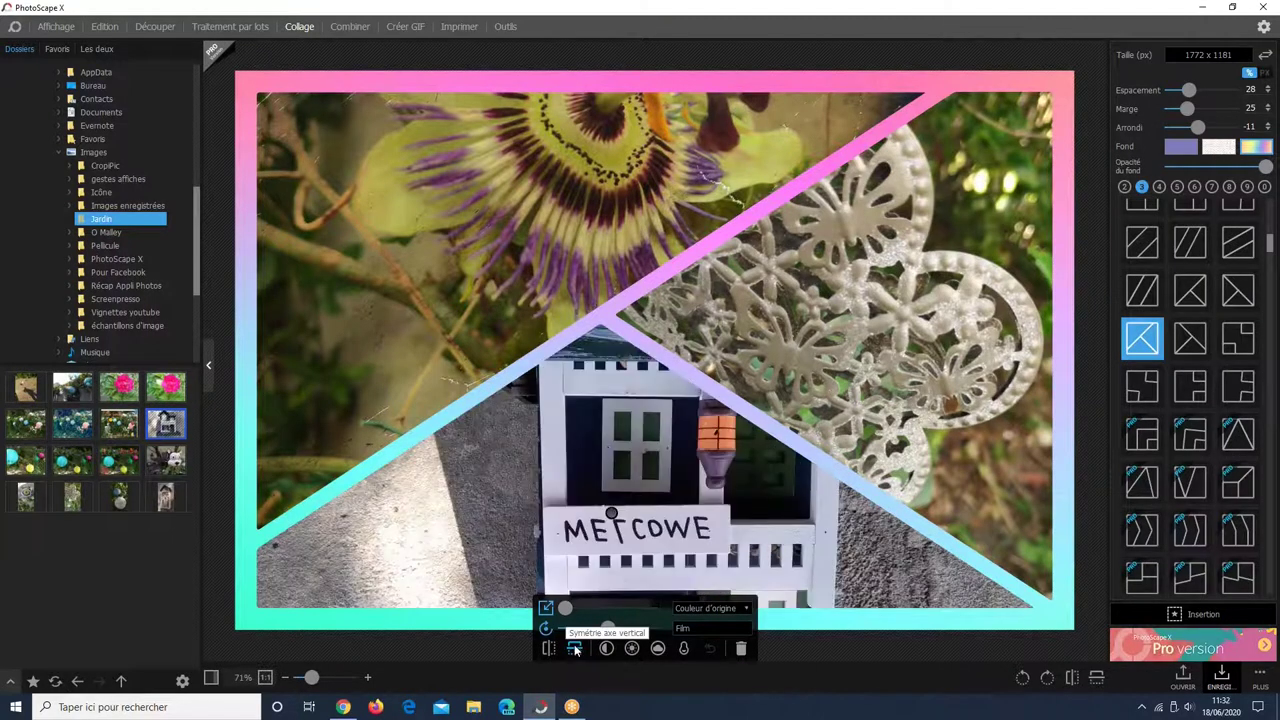
click(575, 649)
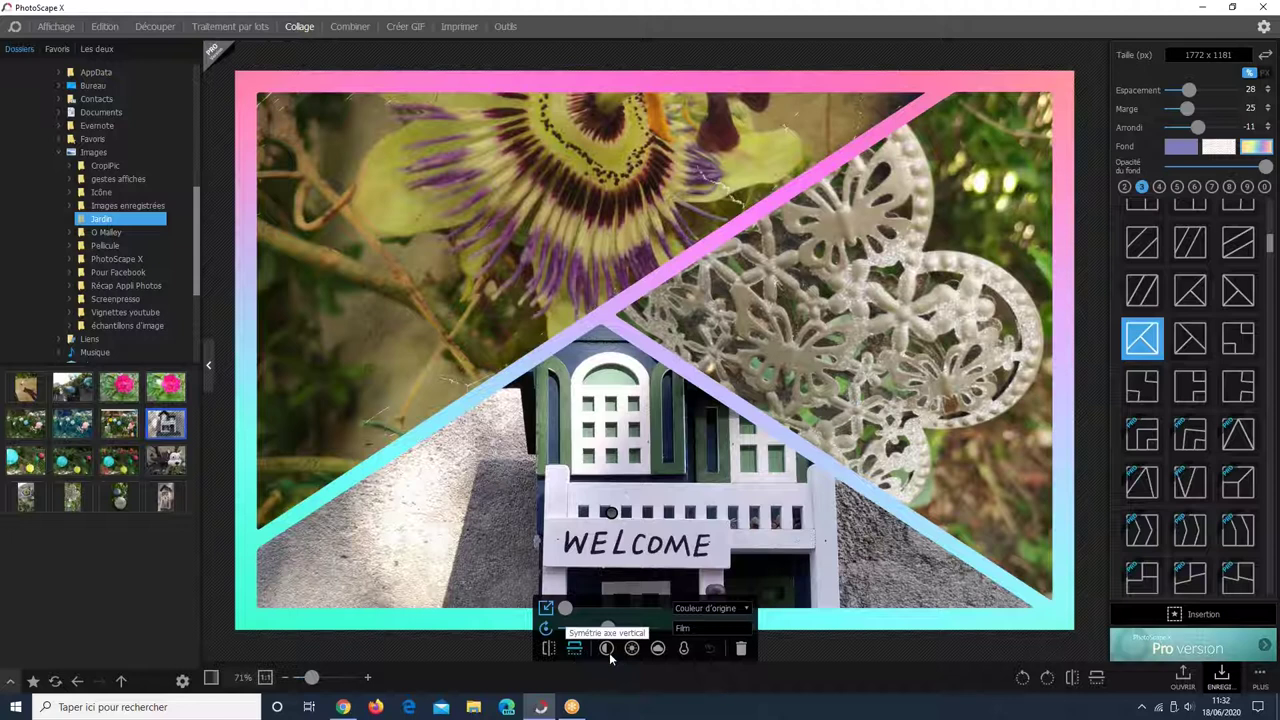
- Try a stronger contrast on the house photo
click(607, 650)
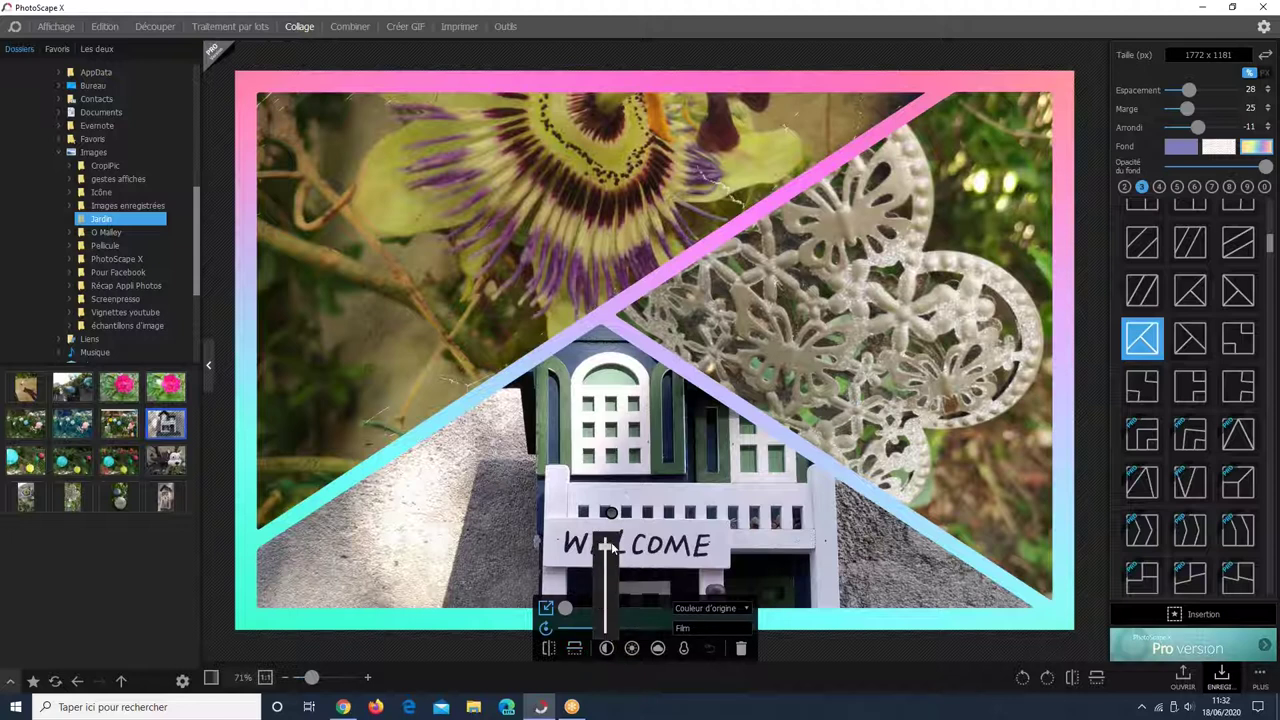
click(606, 649)
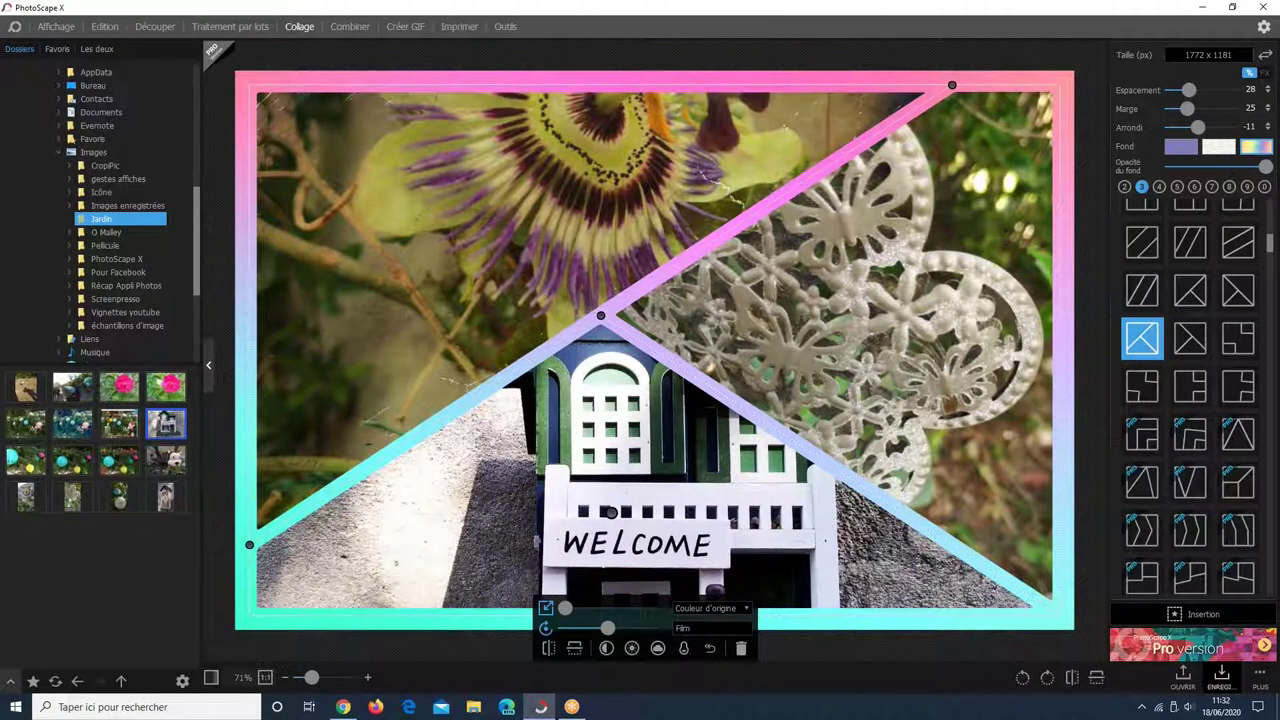
click(607, 467)
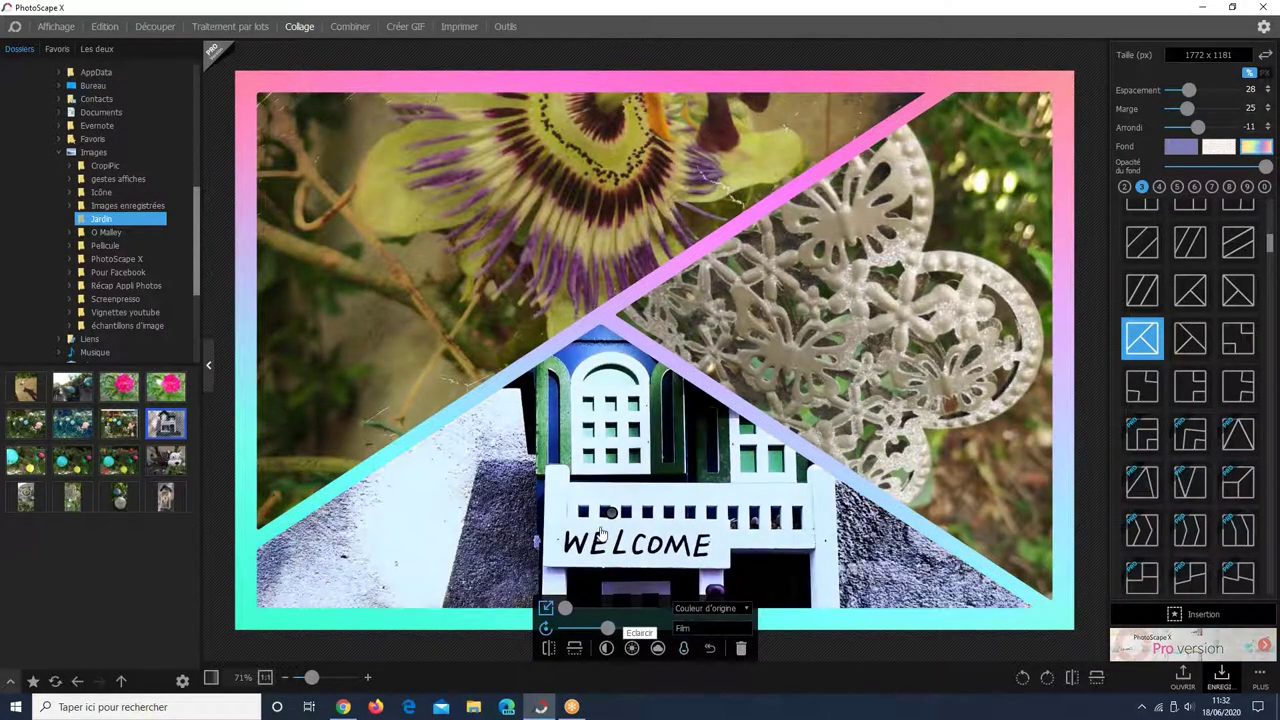
- Try lightening, darkening and colour temperature changes on the house photo and restore its original look
drag(607, 628, 636, 652)
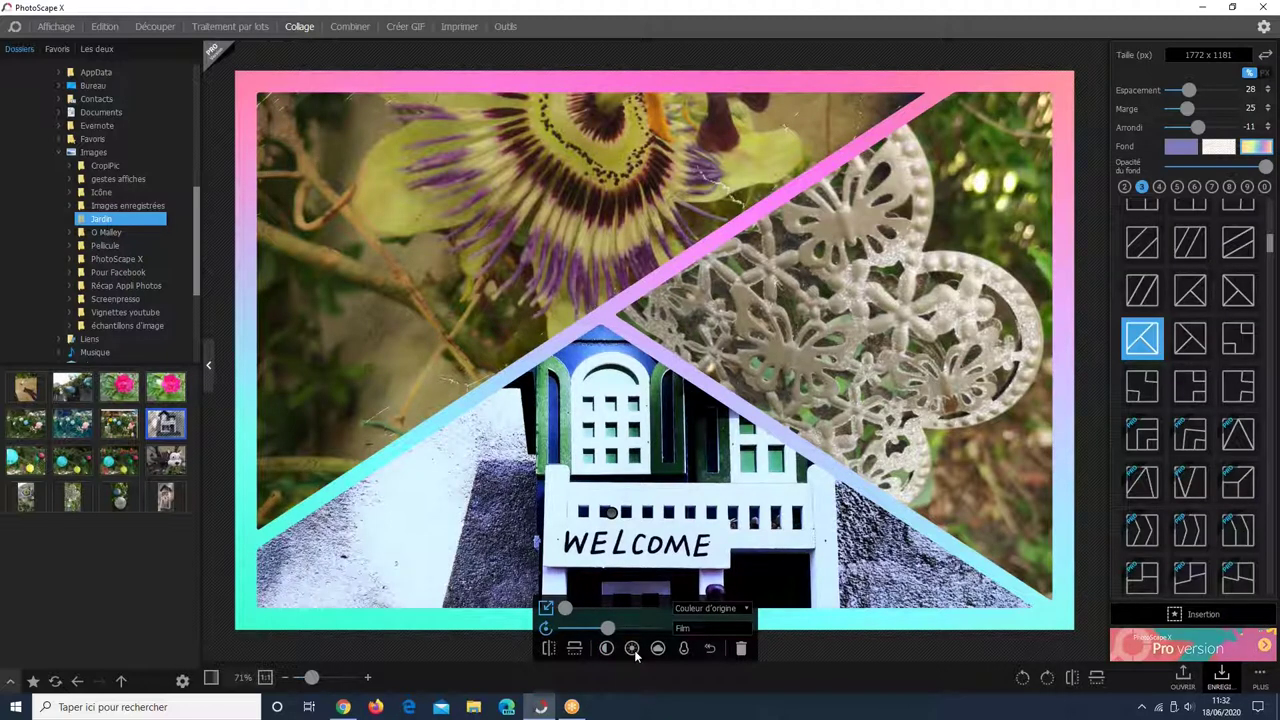
click(632, 649)
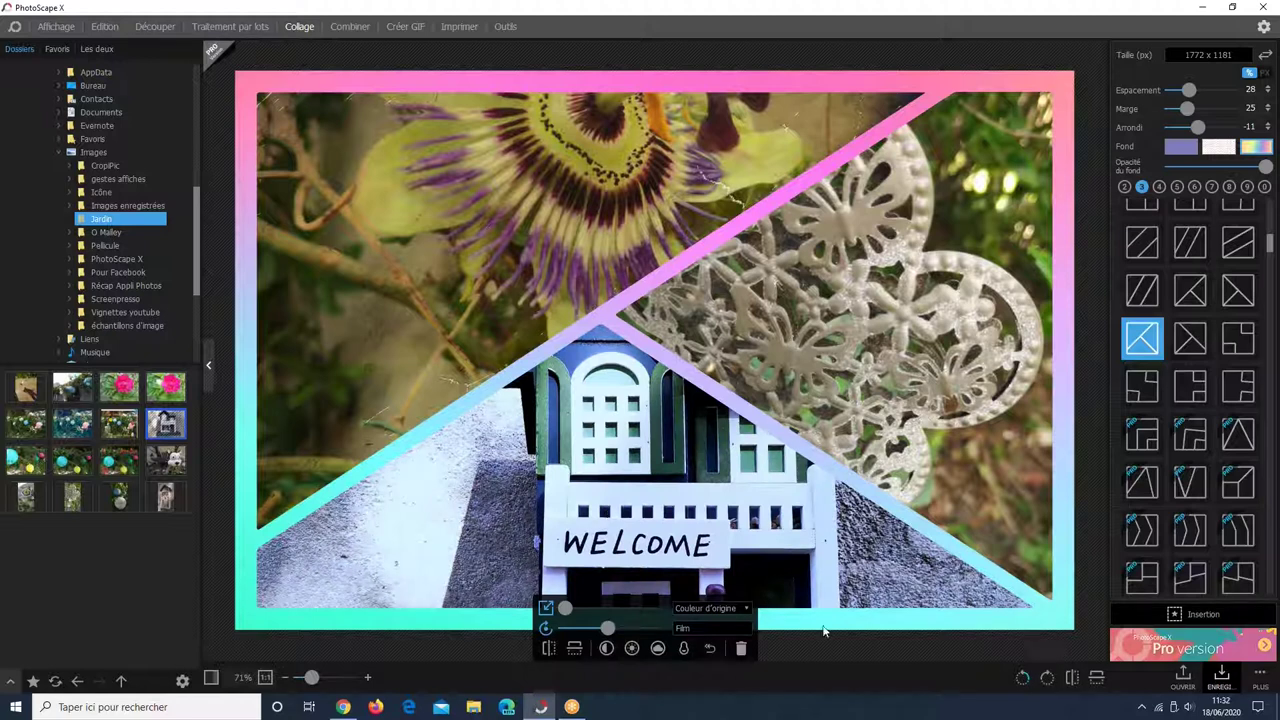
drag(632, 652, 633, 580)
drag(657, 648, 658, 540)
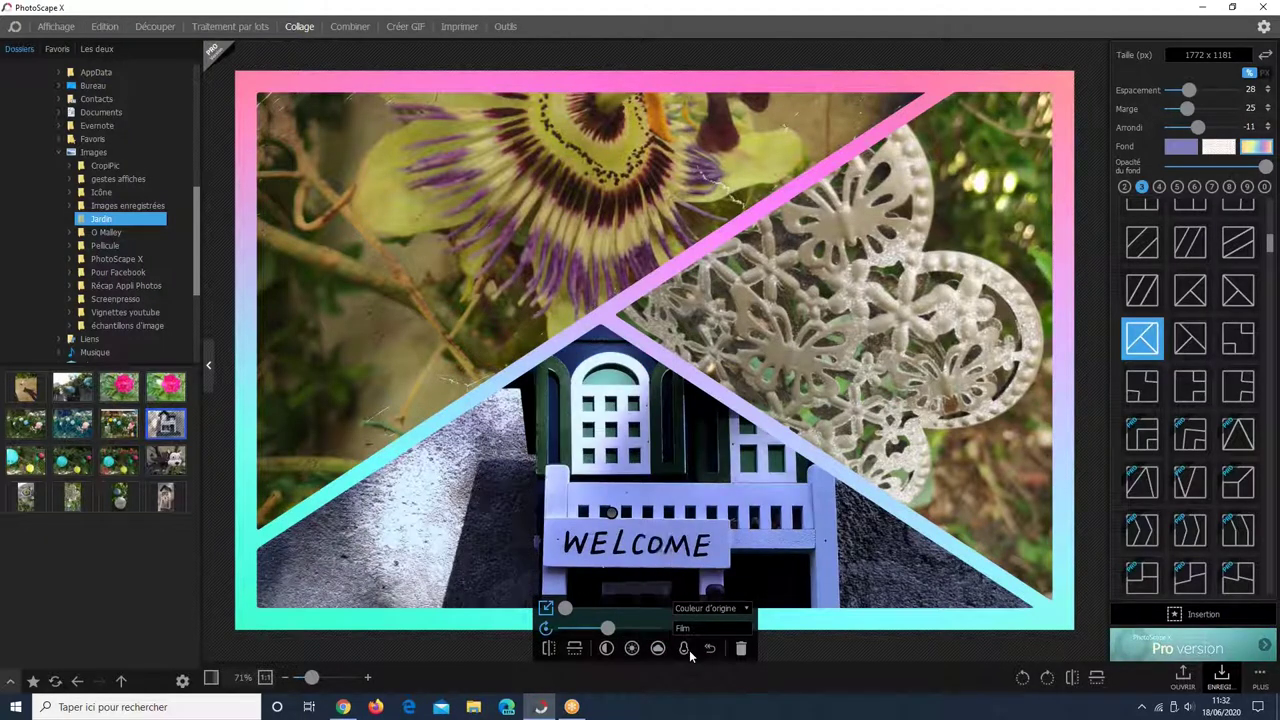
drag(684, 648, 684, 576)
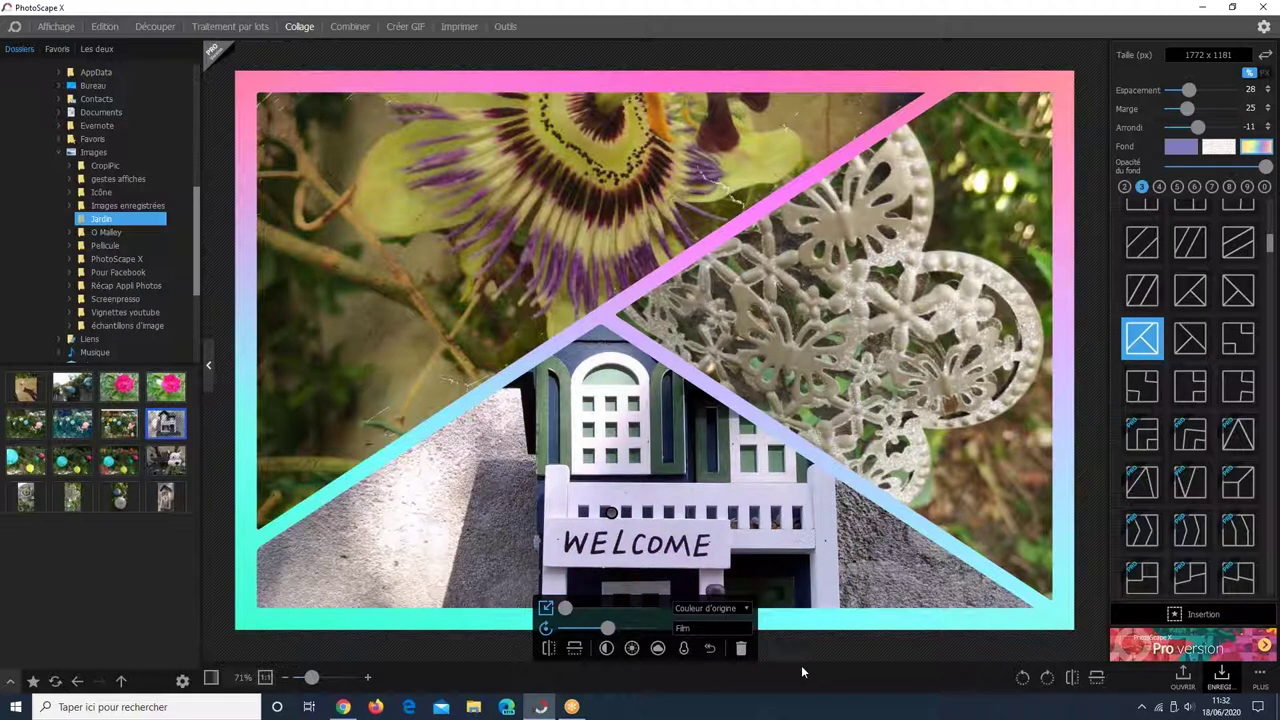
- Shift the long diagonal divider up and left, and slide the dividers' junction along it towards the collage's upper edge
mouse_move(706, 527)
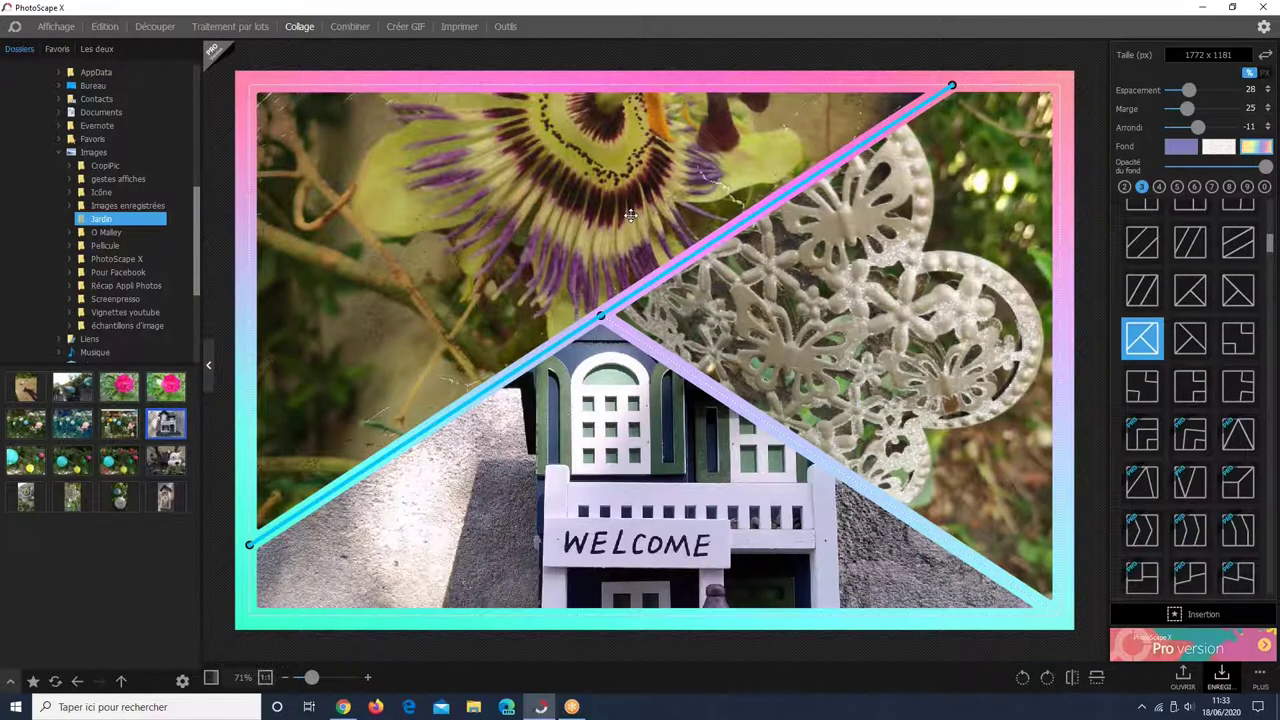
drag(631, 214, 600, 189)
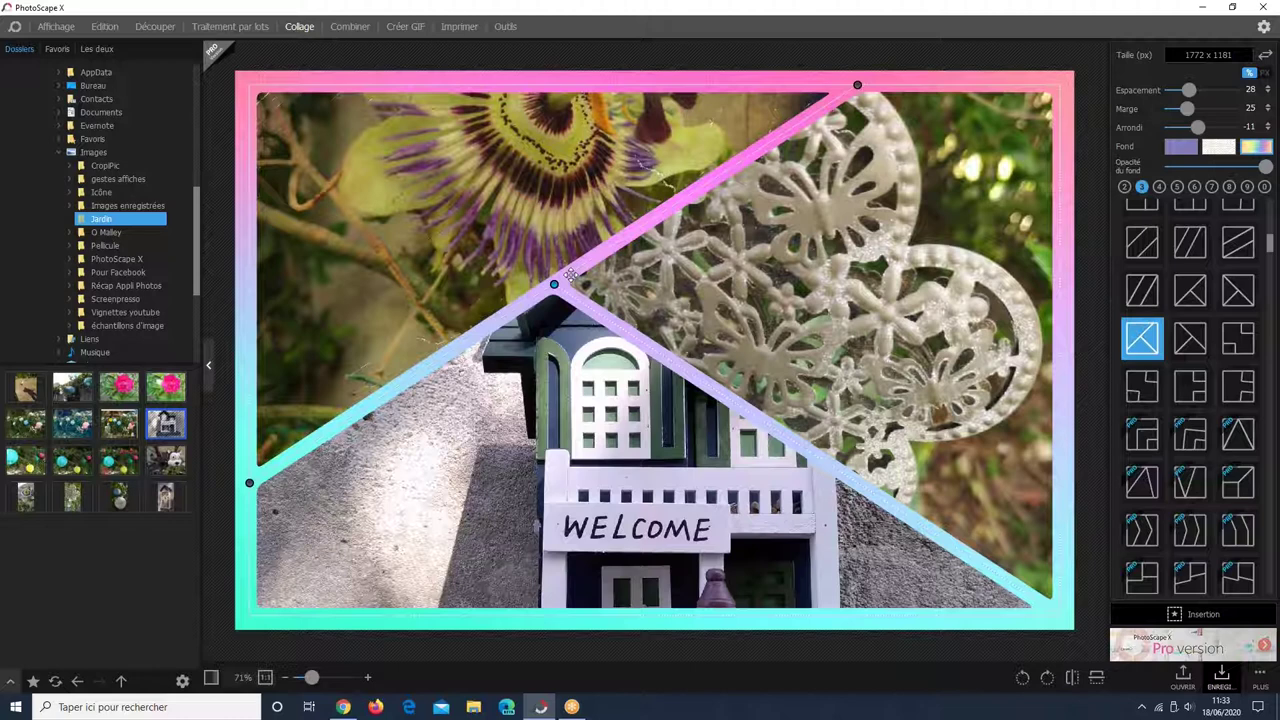
drag(570, 276, 495, 433)
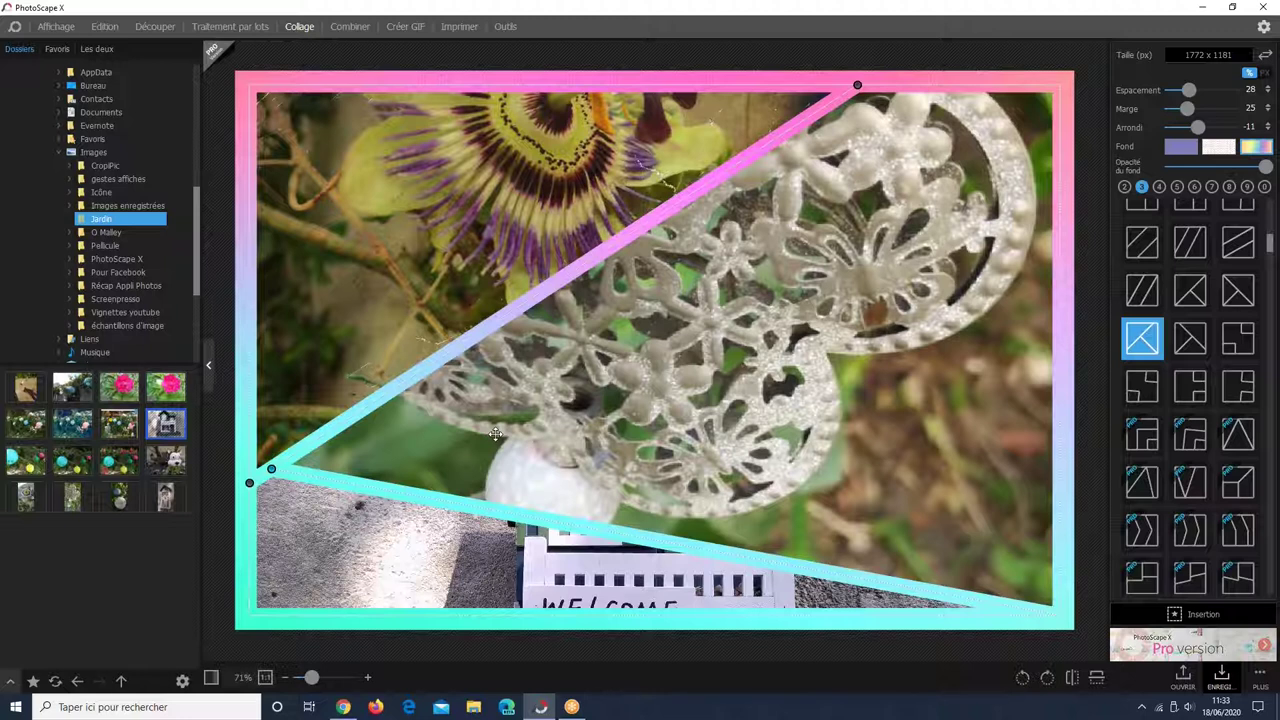
drag(495, 433, 860, 90)
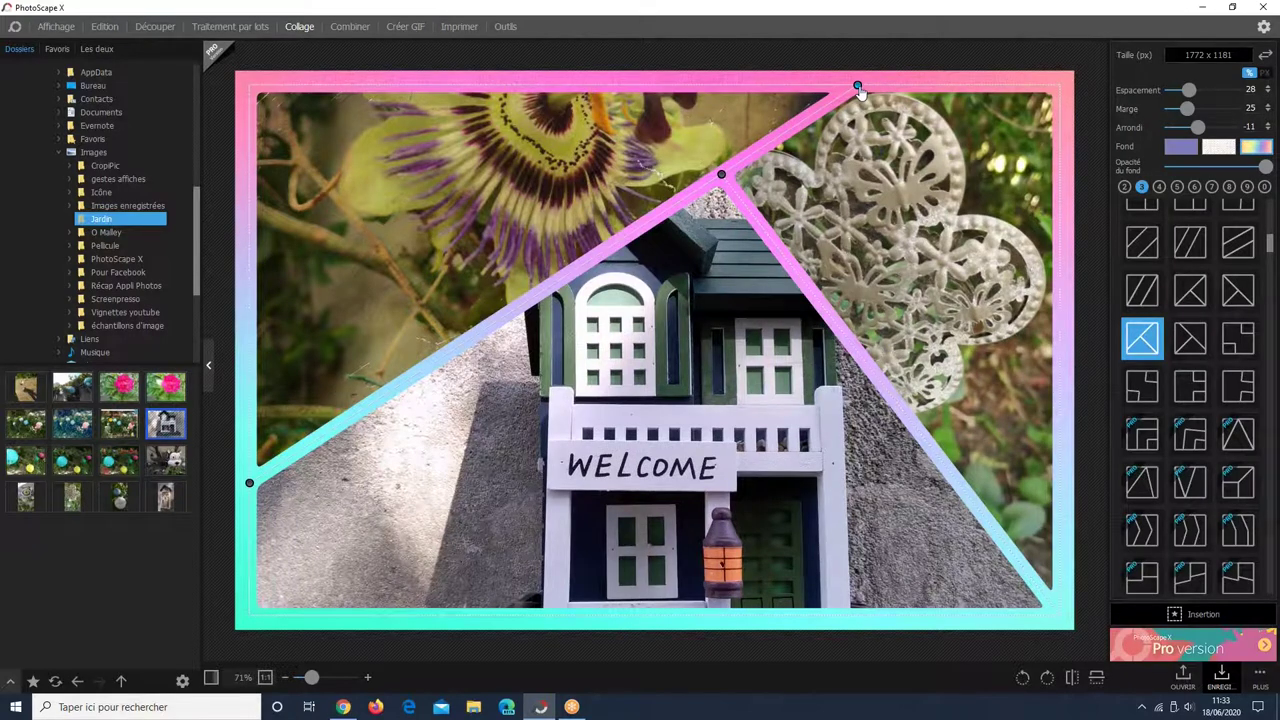
- Move the long divider's upper end close to the collage's upper-right corner and slide the dividers' junction down and left along it
drag(860, 90, 675, 100)
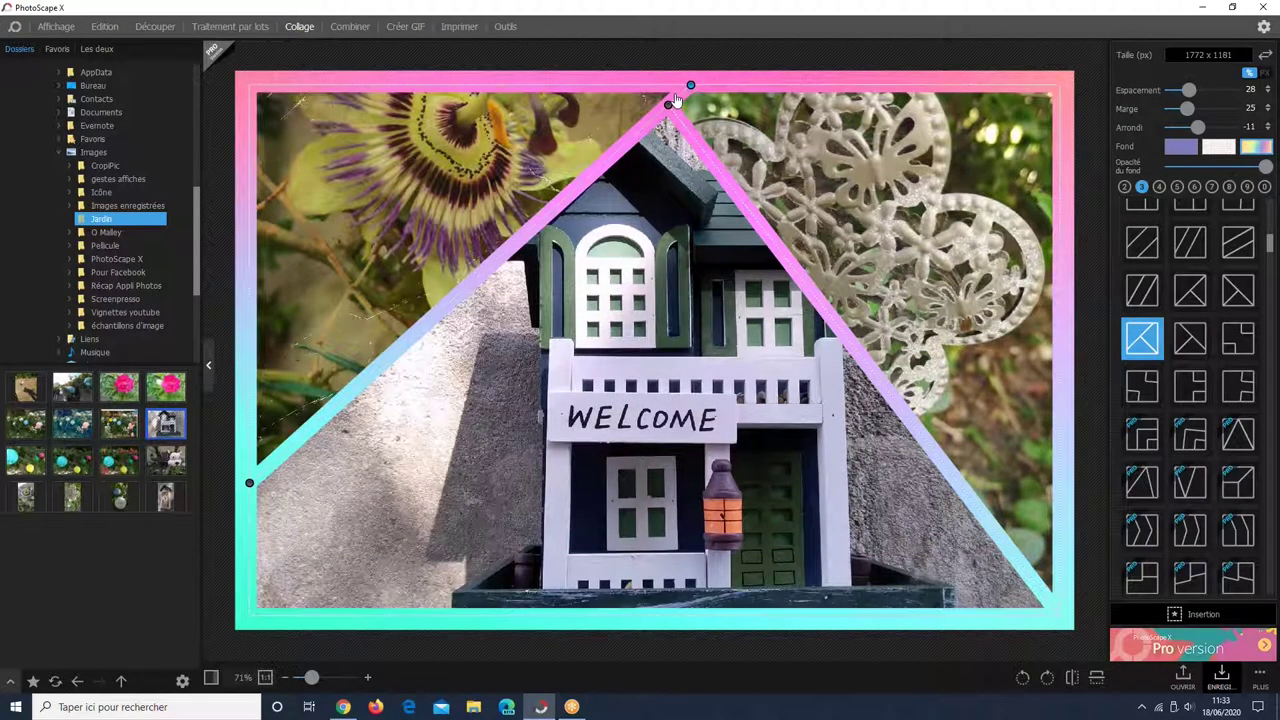
drag(675, 100, 1008, 137)
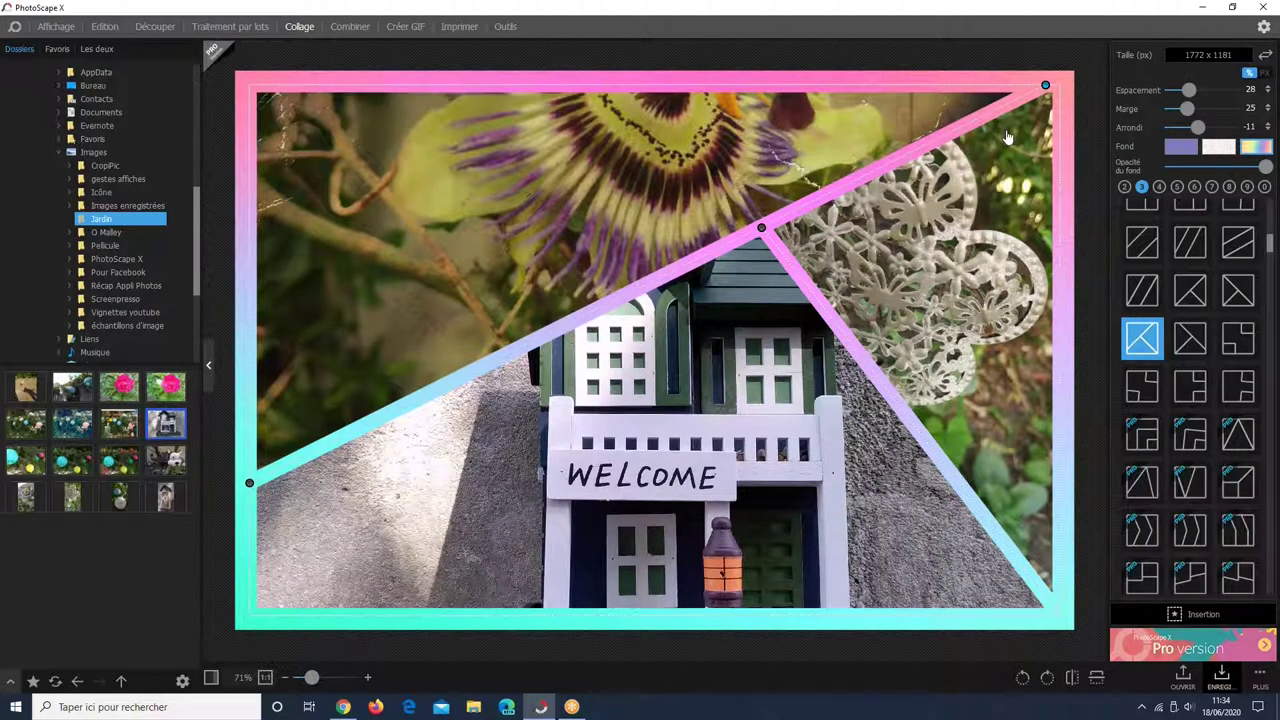
mouse_move(503, 230)
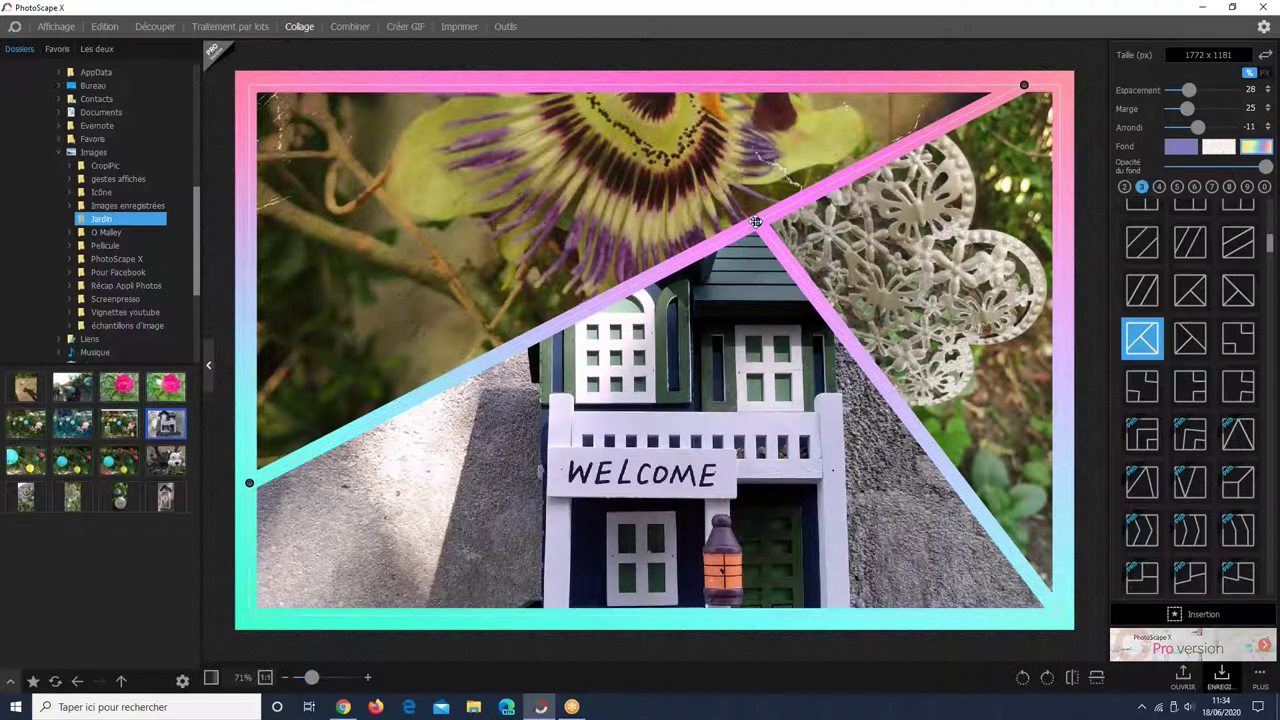
drag(756, 221, 697, 253)
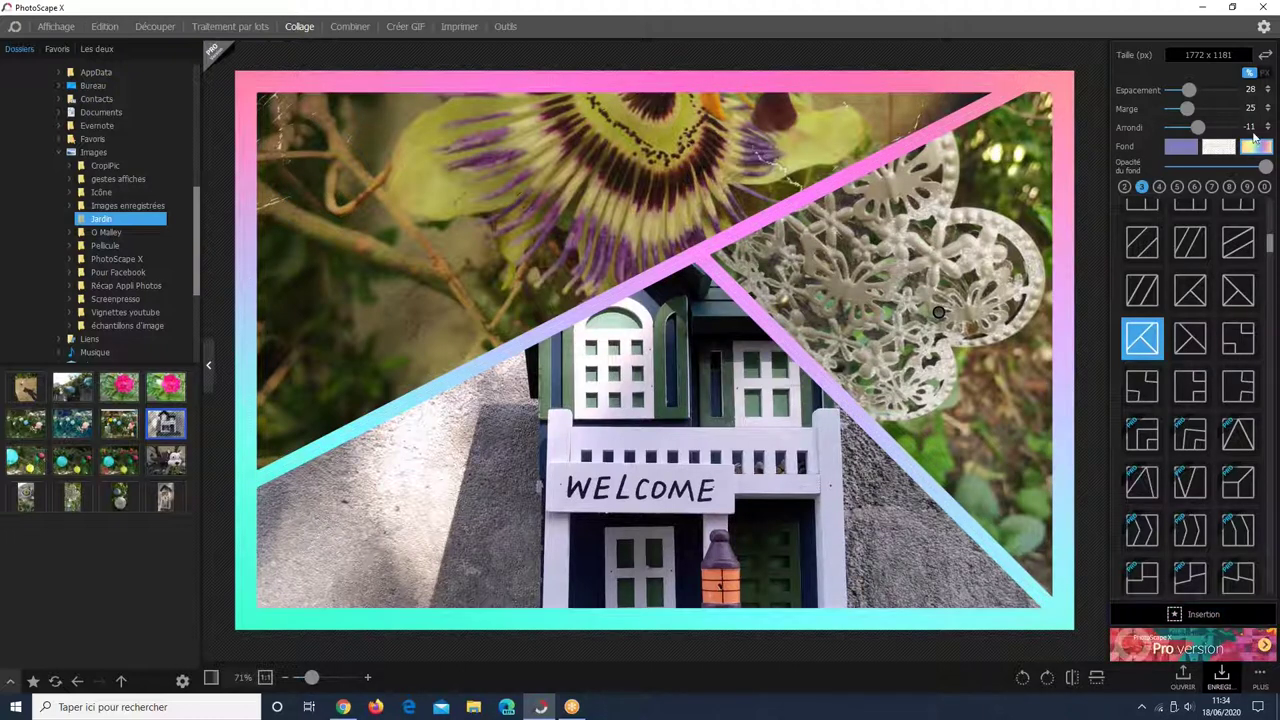
- Insert the pale yellow heart-eyed smiley sticker, shrink it and place it in the flower photo's upper-left corner
click(1192, 618)
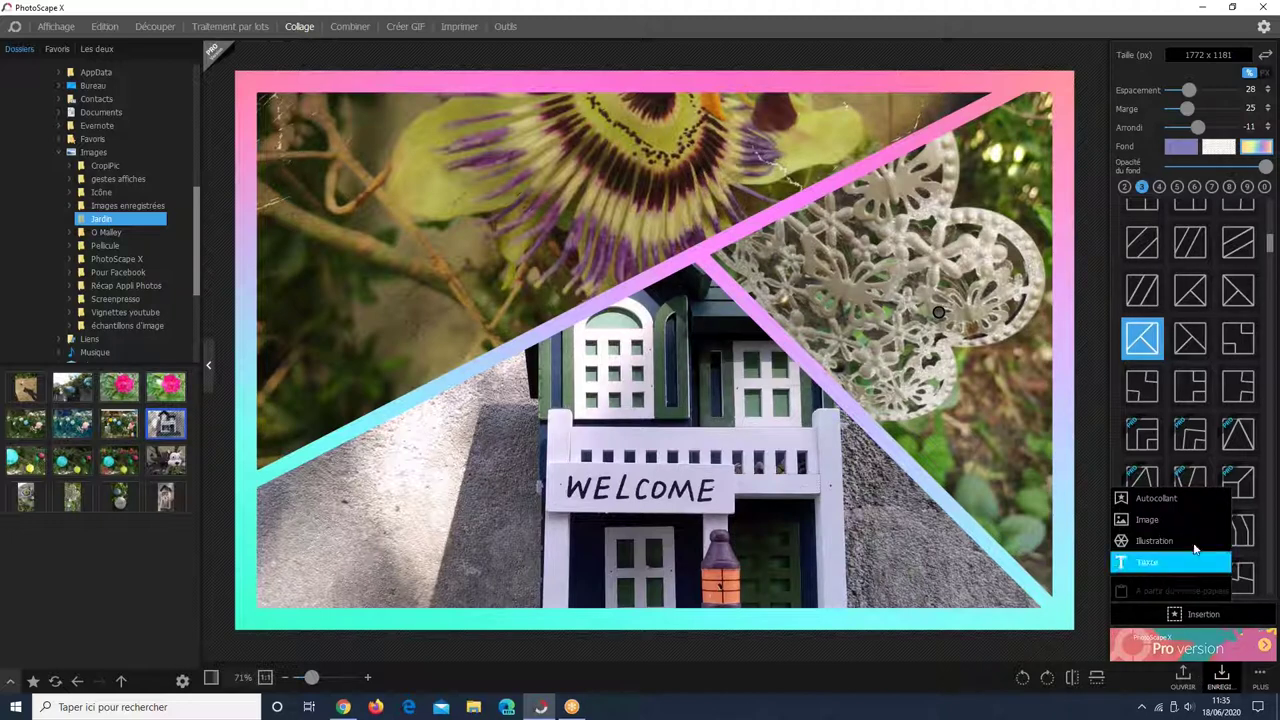
click(1144, 500)
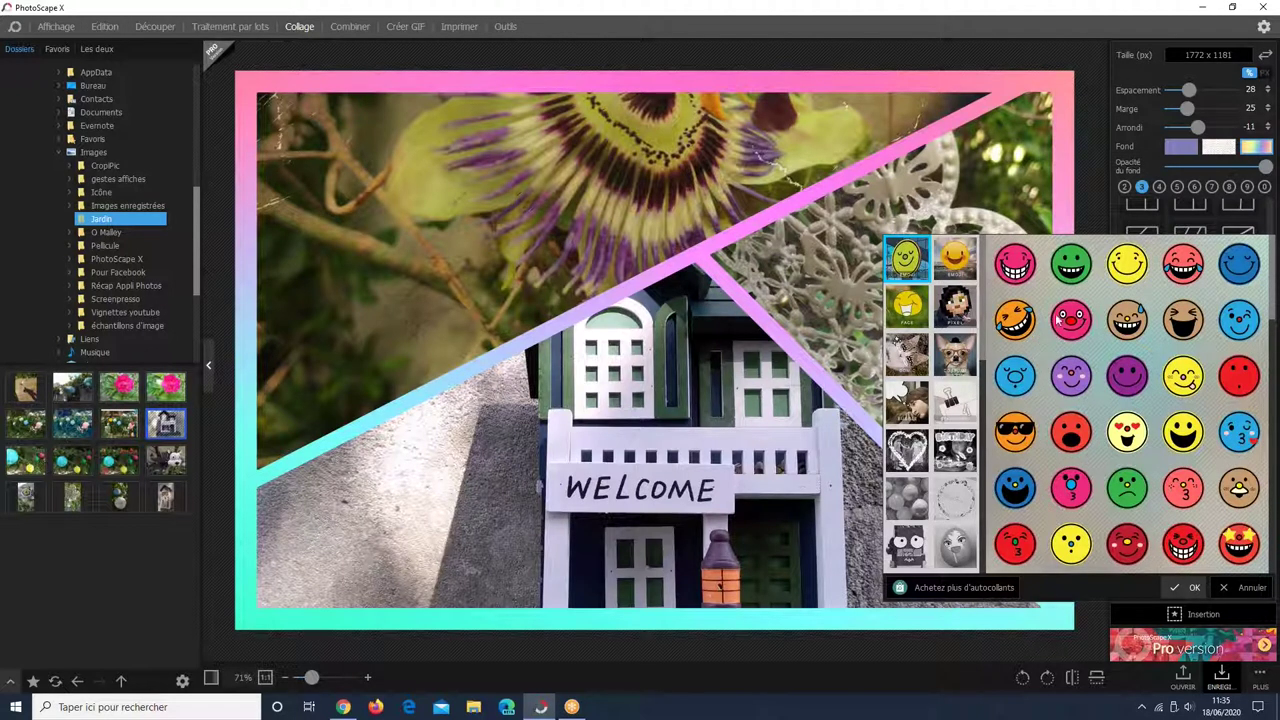
click(1128, 436)
click(1190, 587)
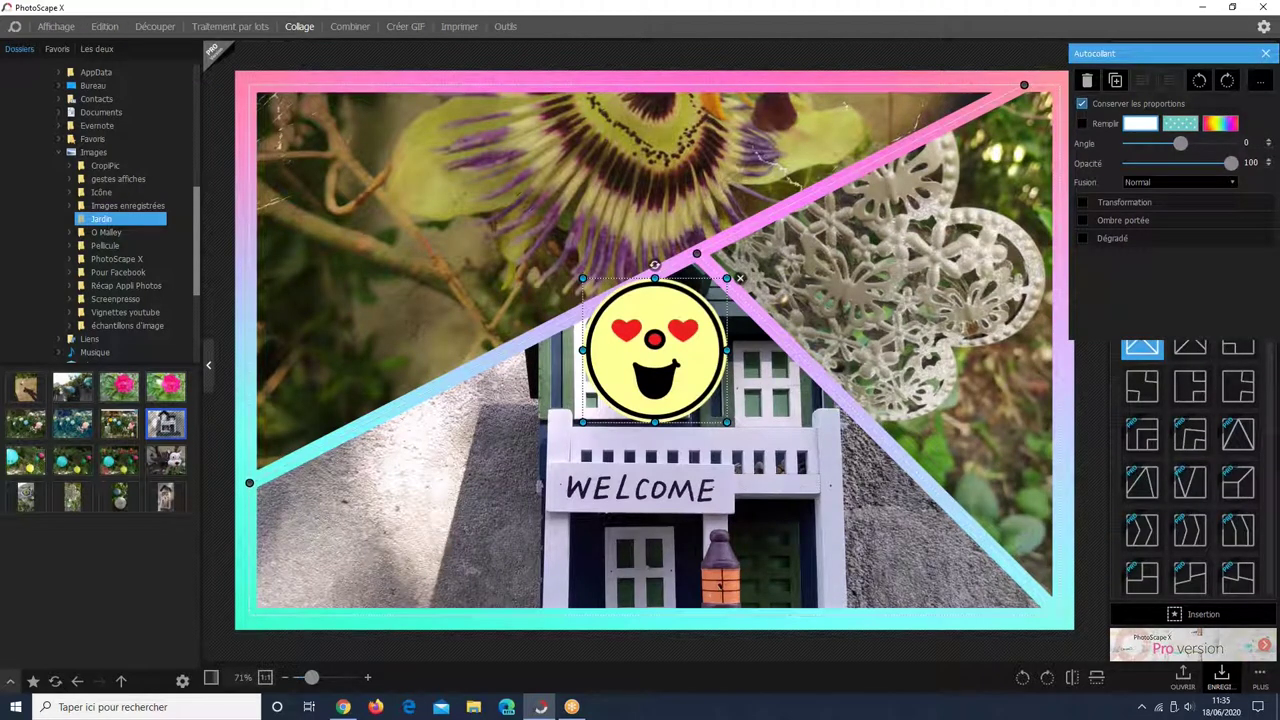
drag(655, 350, 398, 213)
drag(472, 140, 312, 128)
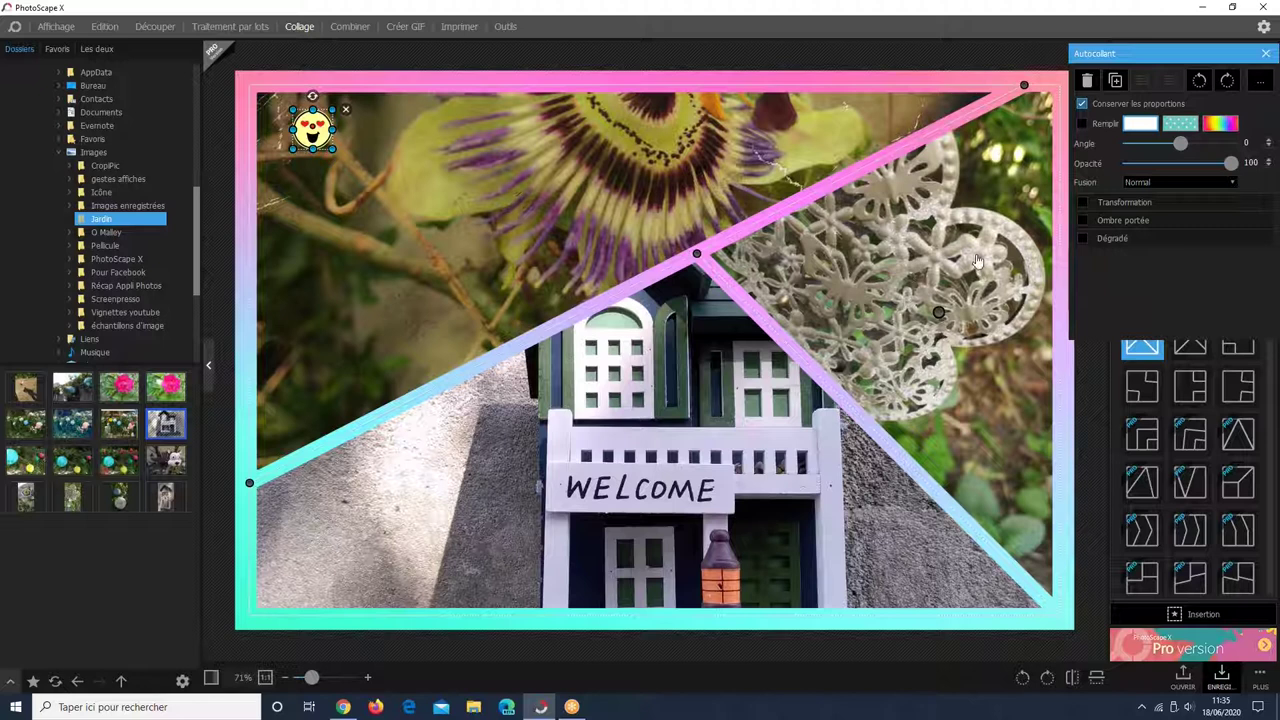
click(1203, 614)
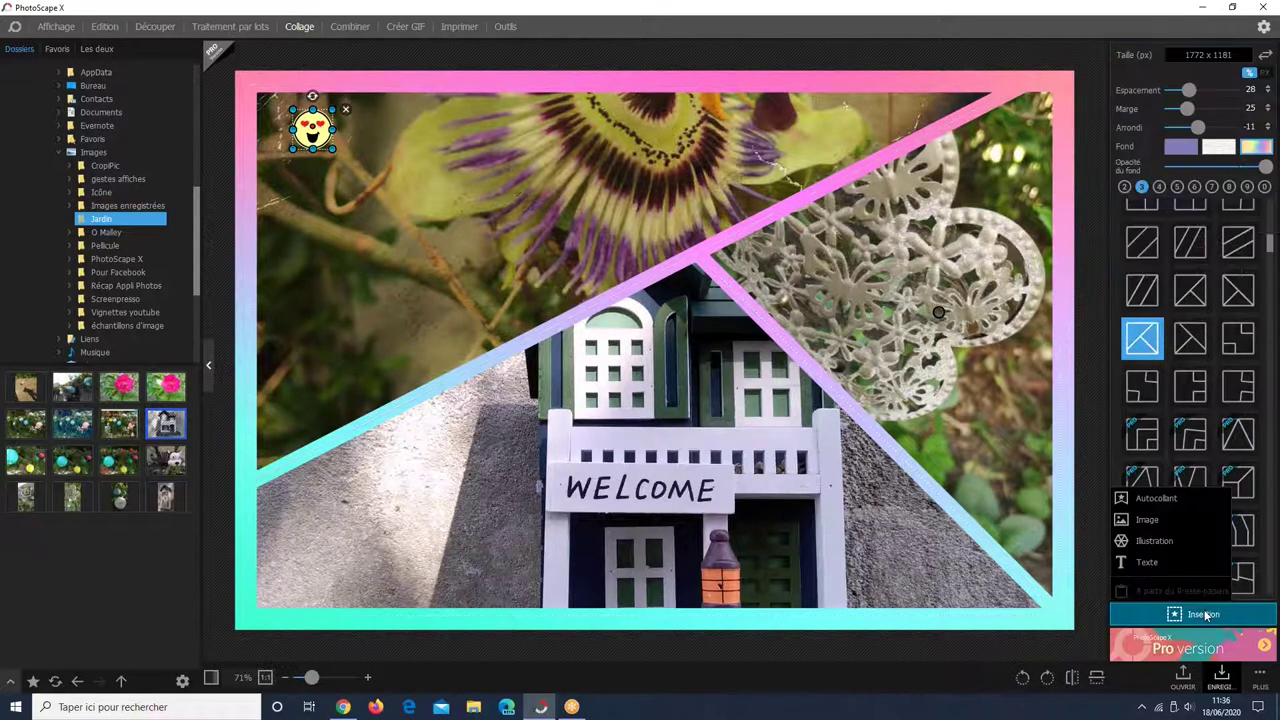
click(1143, 500)
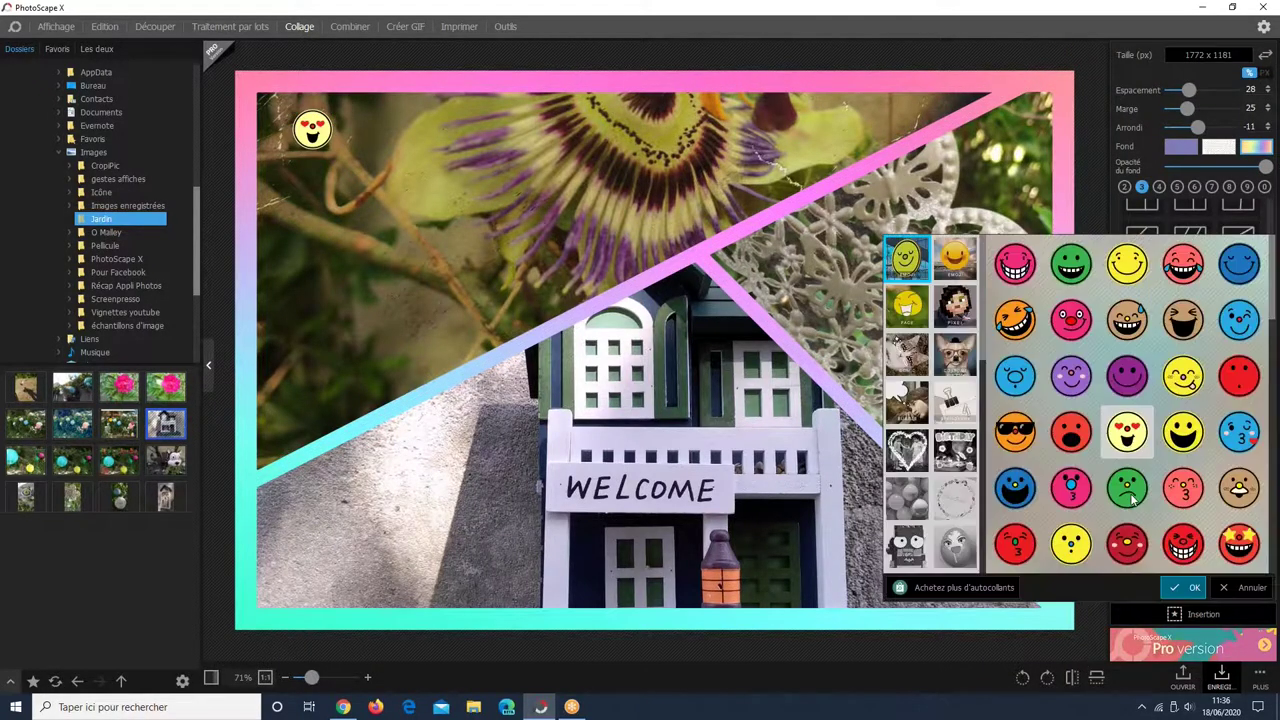
click(907, 450)
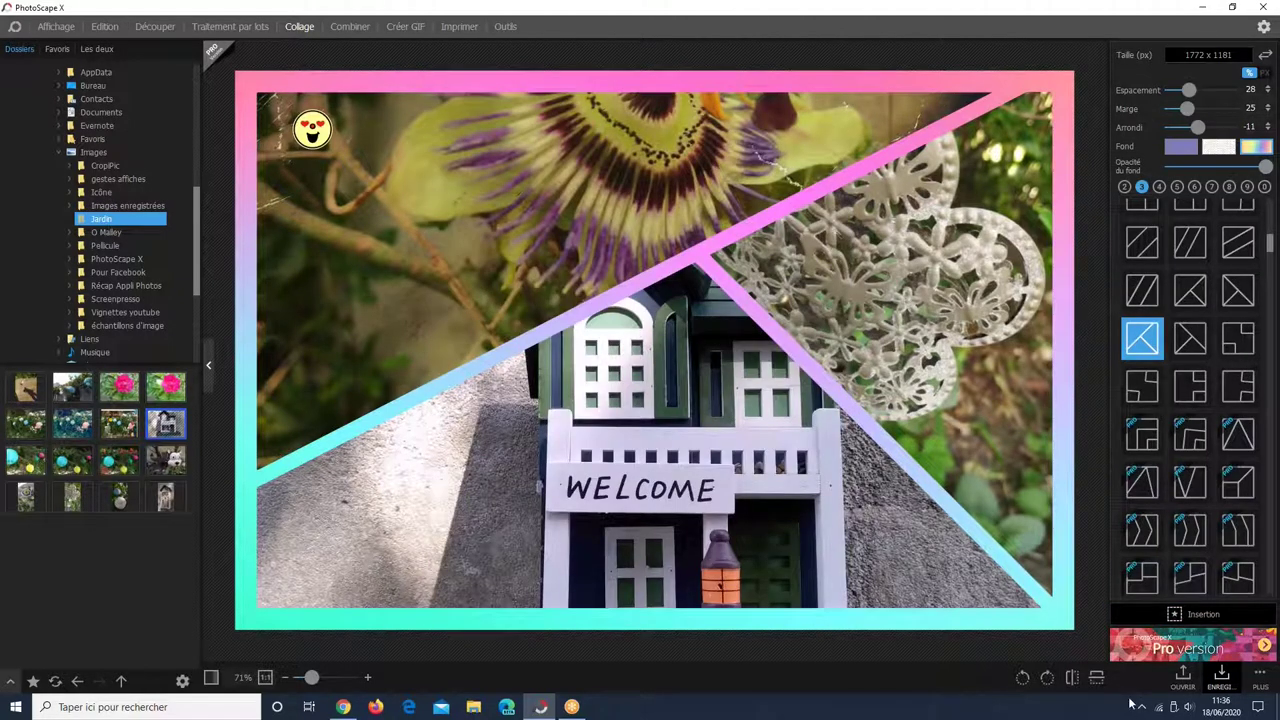
- Insert the ladybug image icons8-coccinelle-96 (1) from the Icône folder, resize it and place it on the passion flower's centre
click(1210, 615)
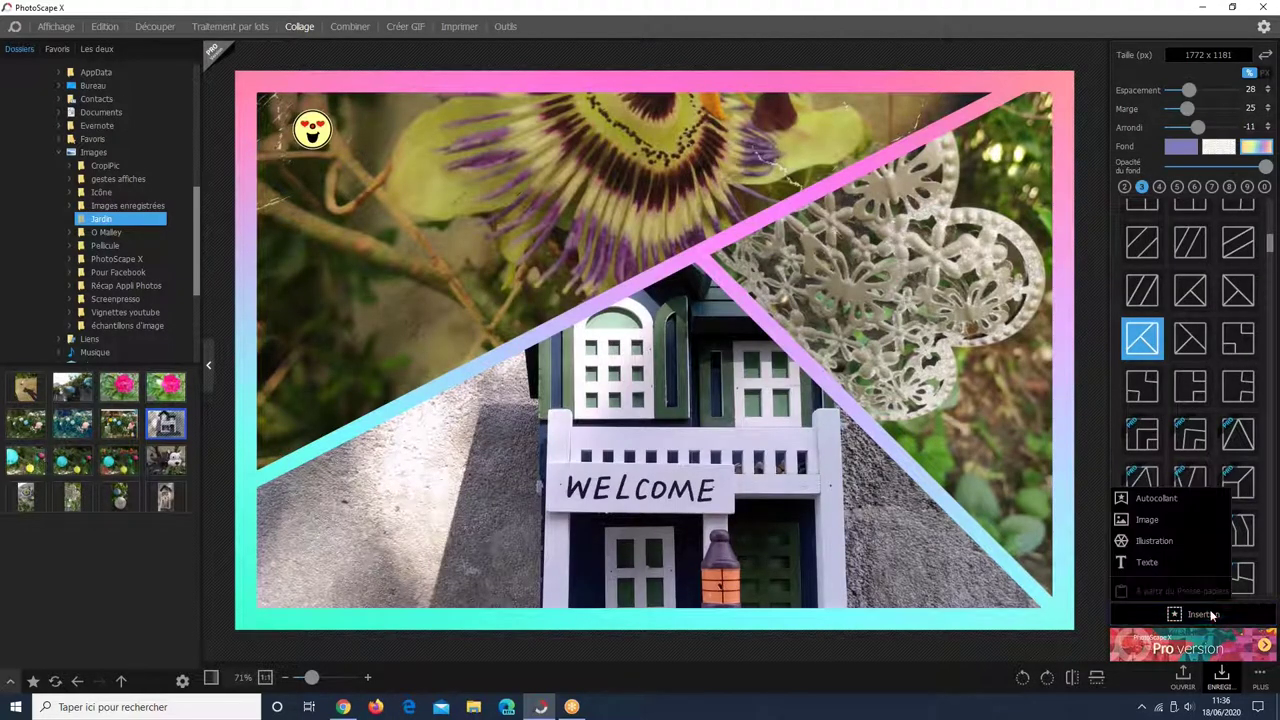
click(1156, 528)
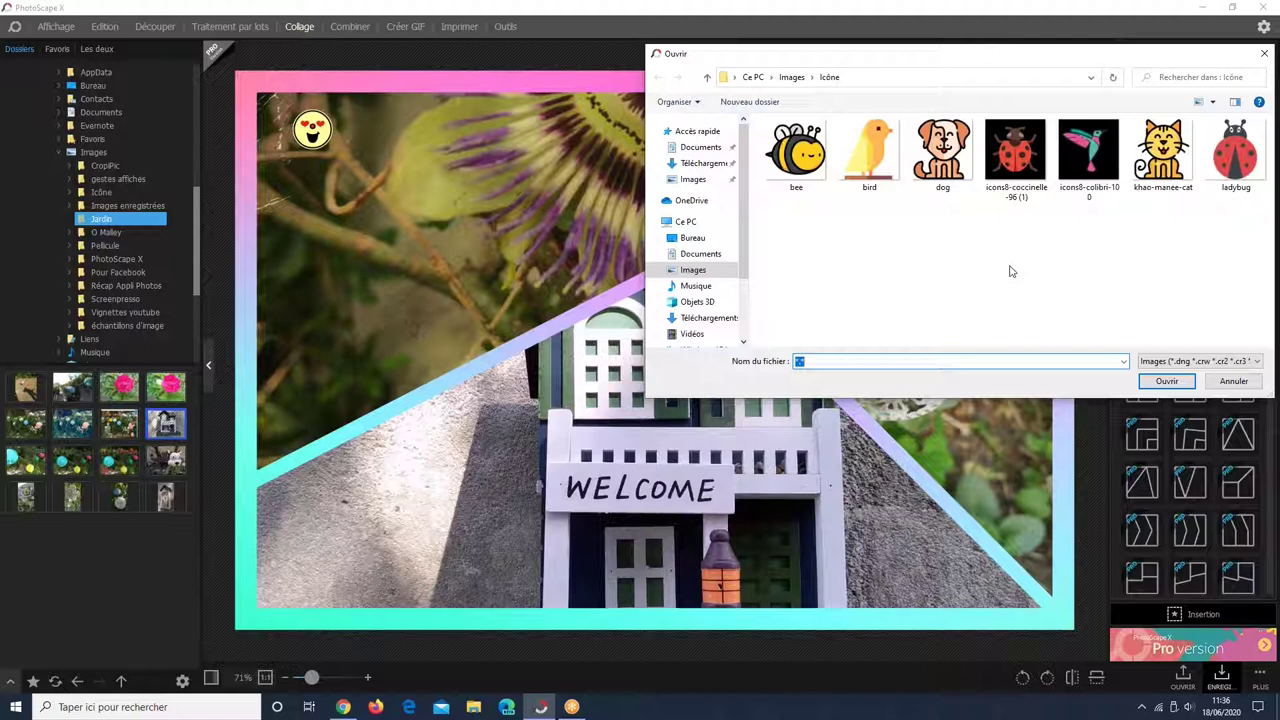
double_click(1027, 152)
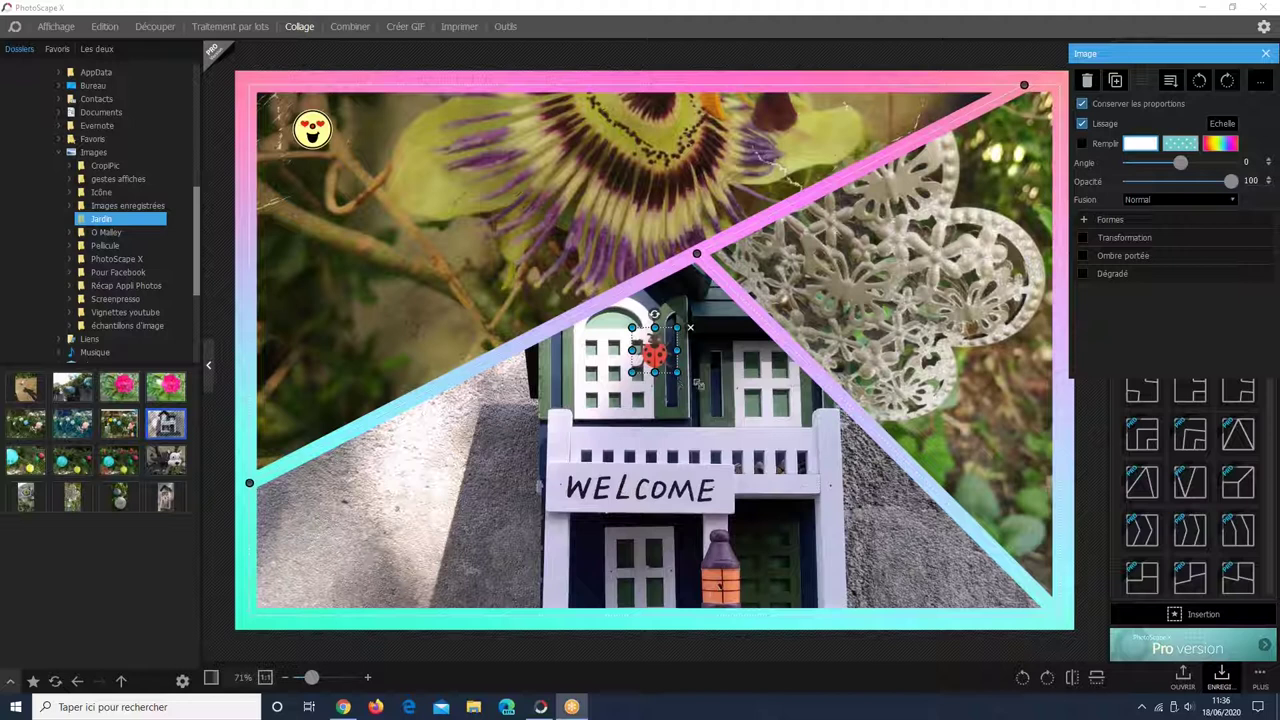
drag(740, 410, 742, 436)
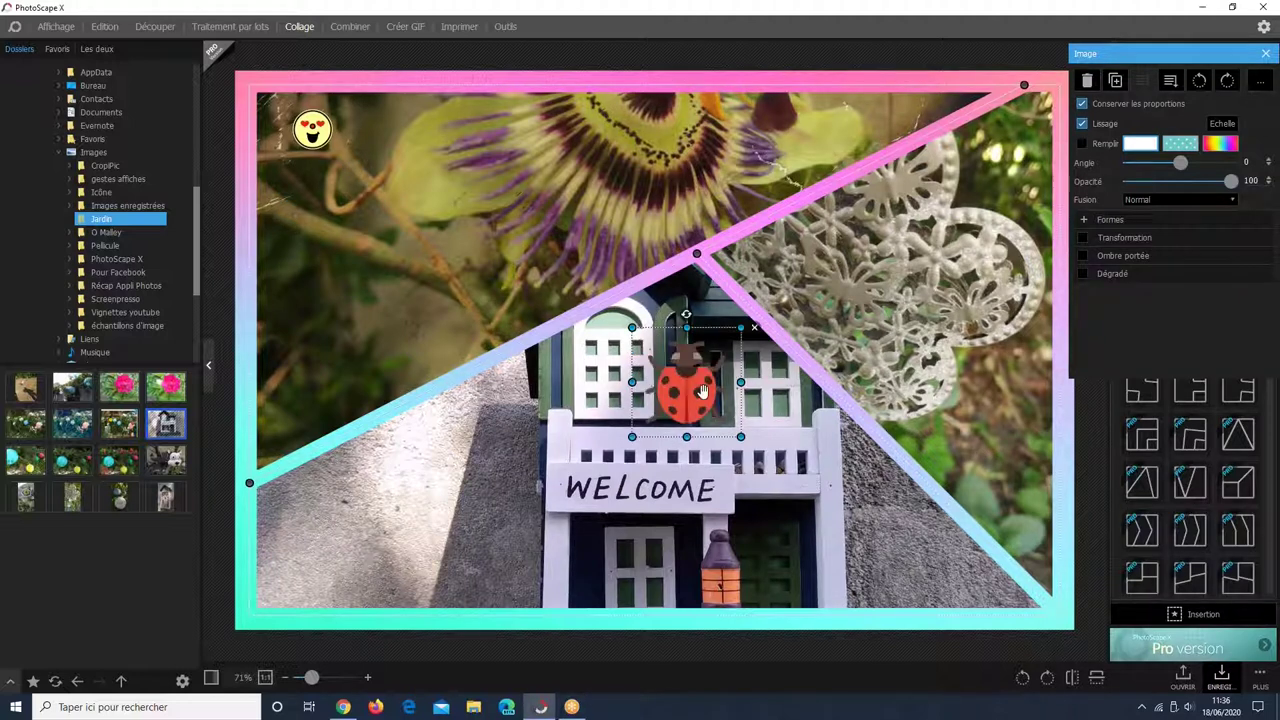
drag(706, 390, 817, 558)
drag(856, 494, 823, 527)
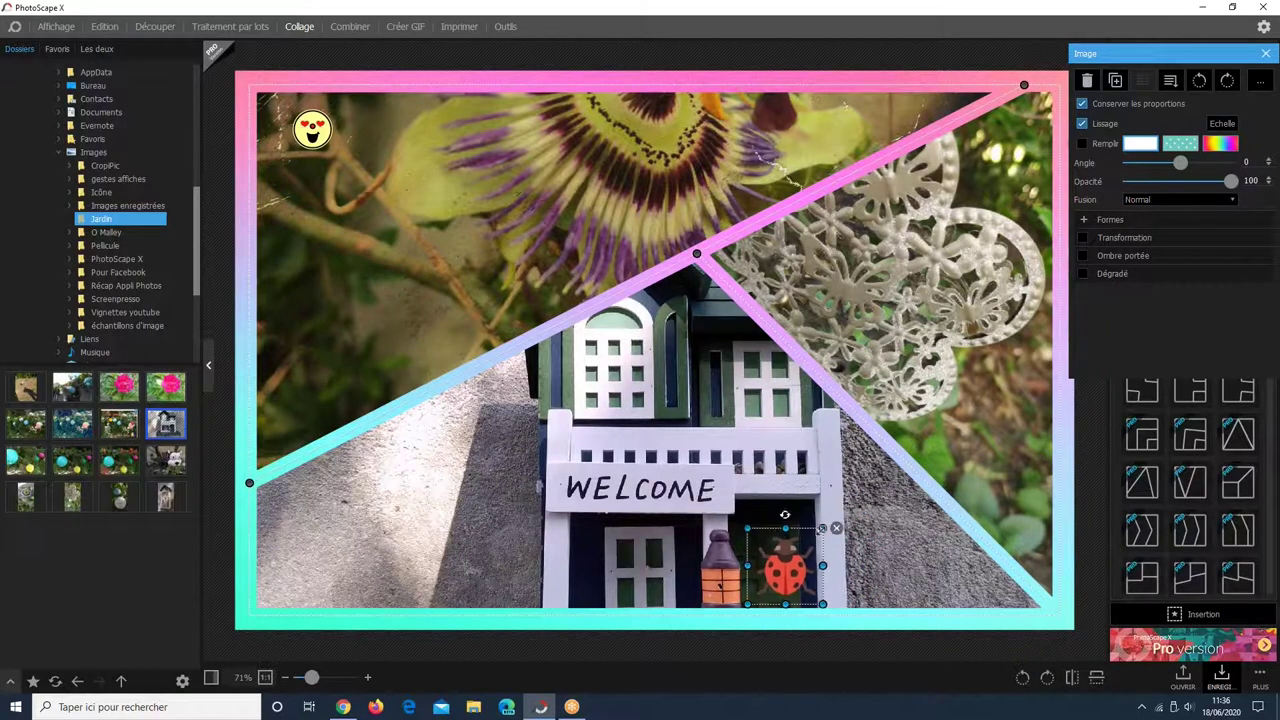
drag(779, 572, 640, 150)
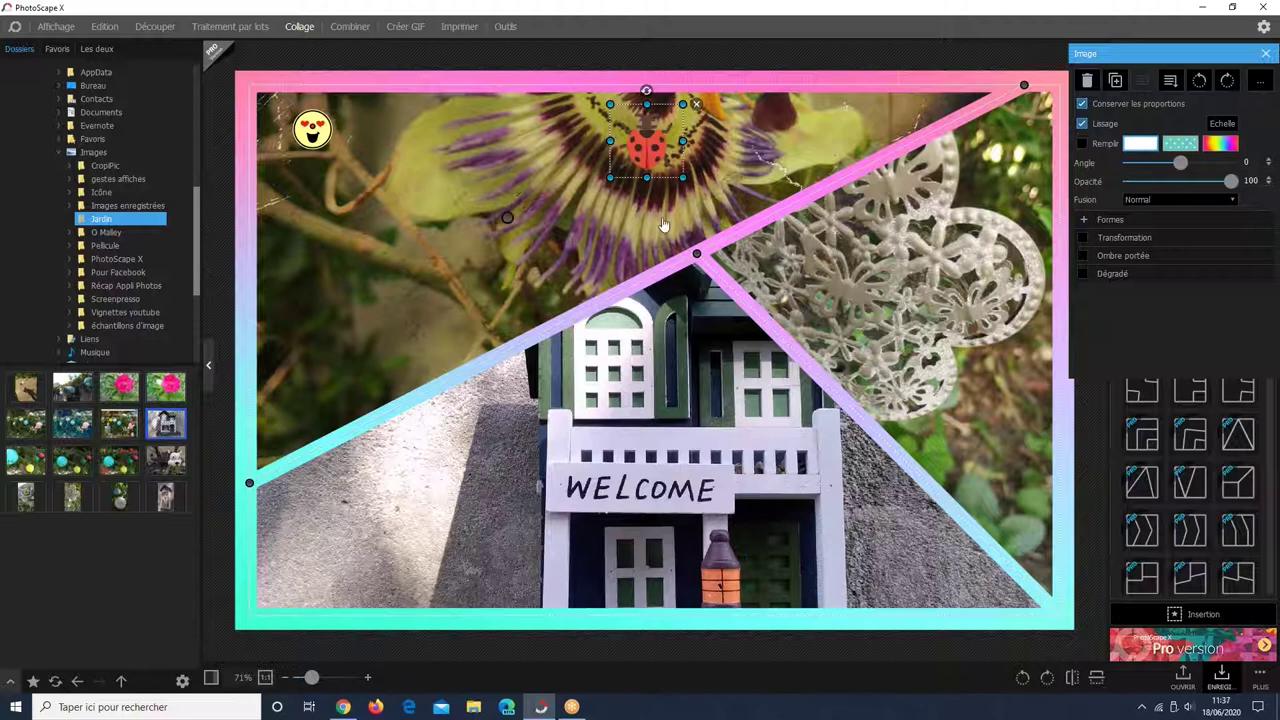
click(637, 151)
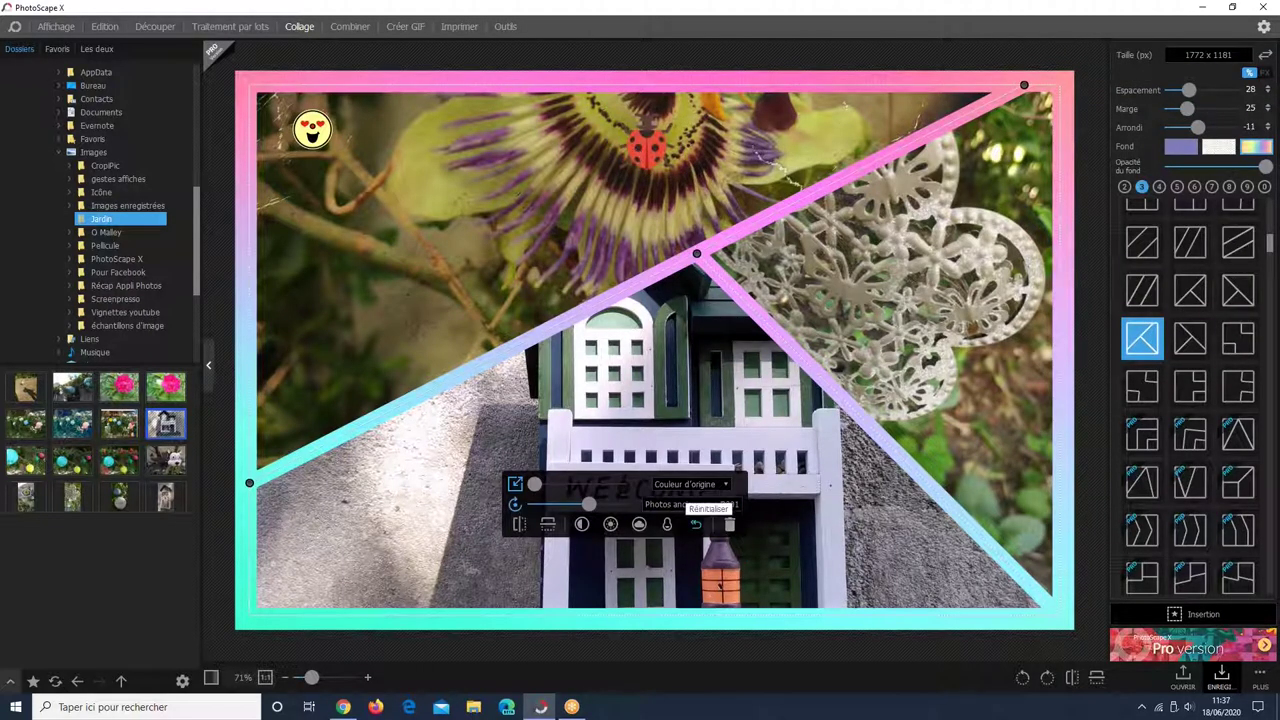
- Insert the solid curved right-pointing arrow illustration from the arrow shapes into the collage
click(1203, 618)
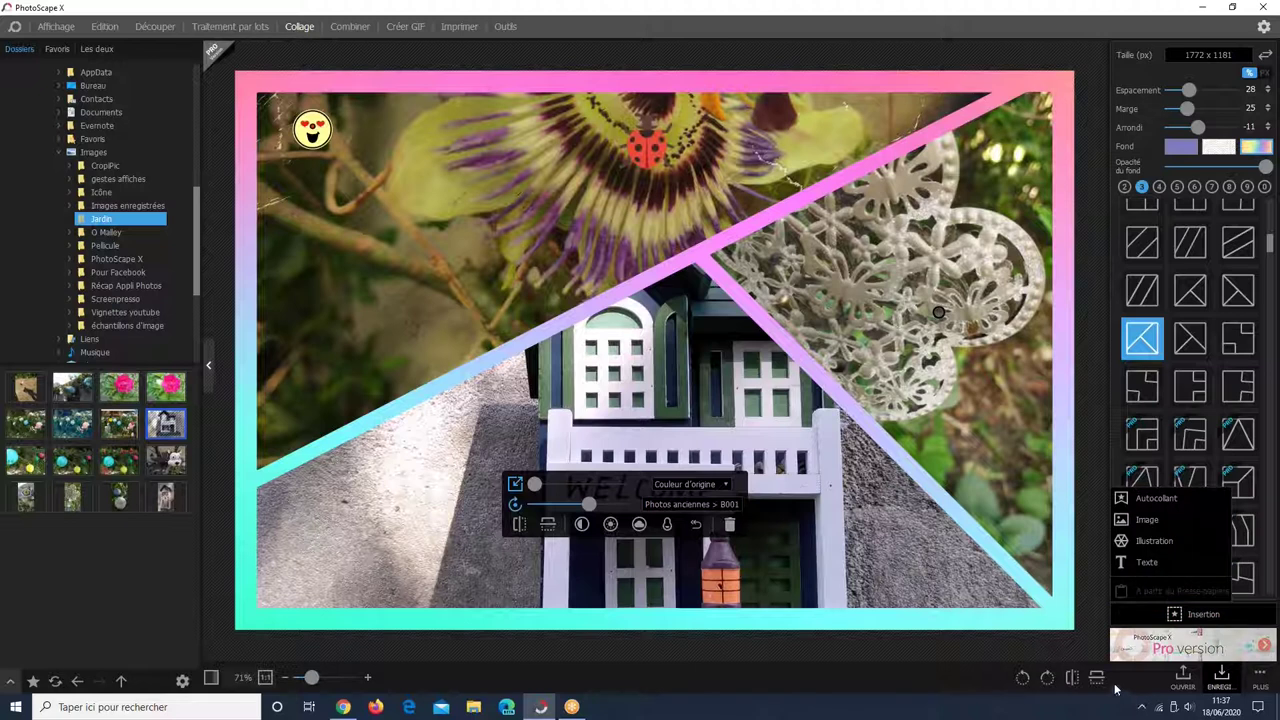
click(1157, 540)
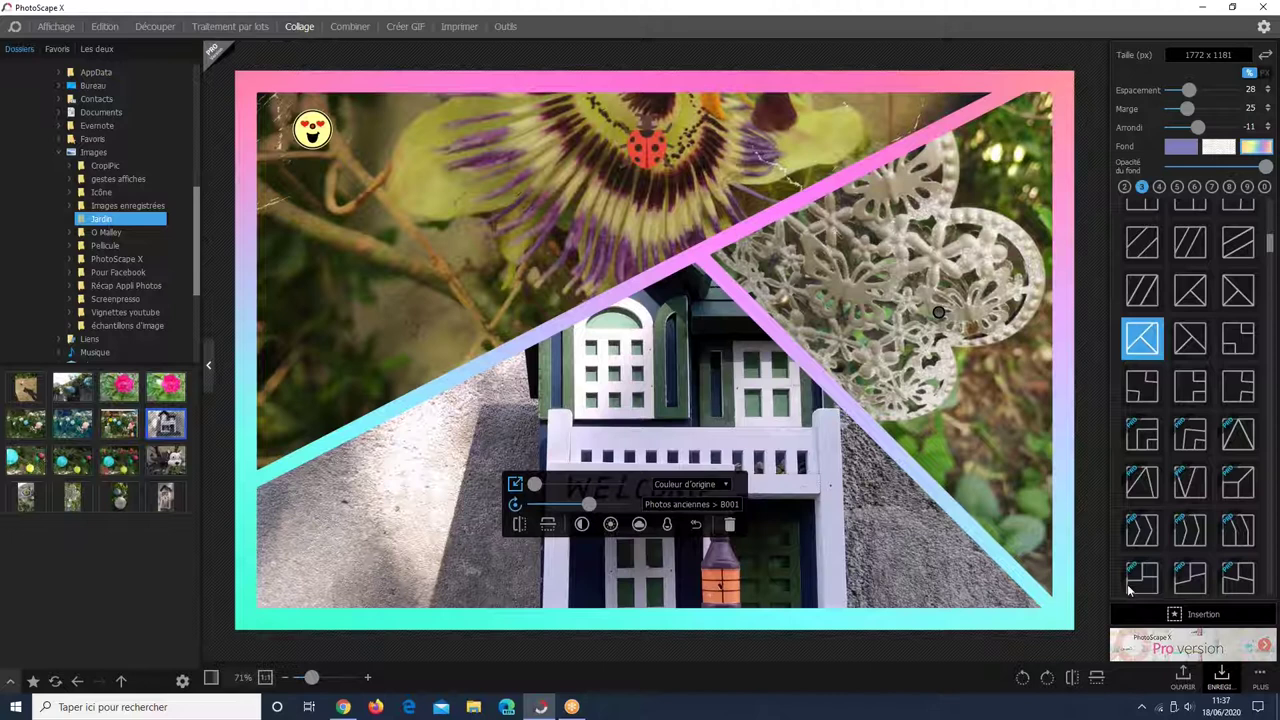
click(997, 397)
scroll(1108, 408, down, 3)
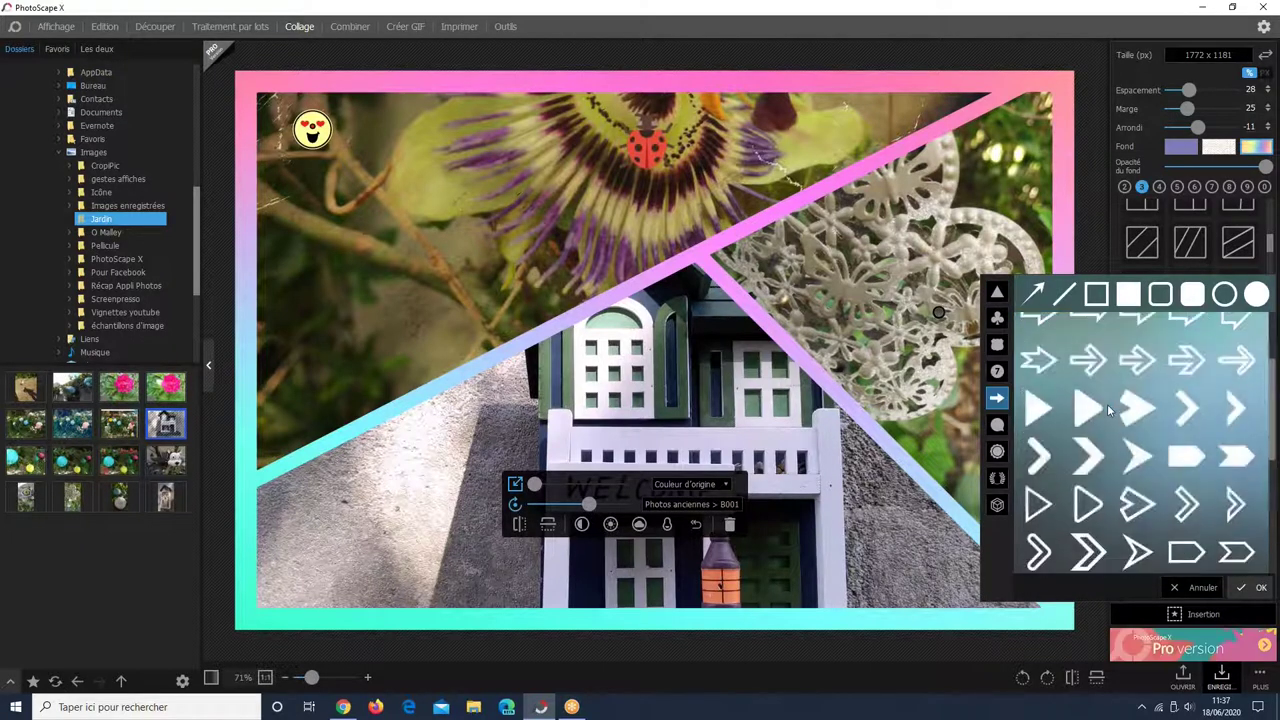
scroll(1103, 500, down, 3)
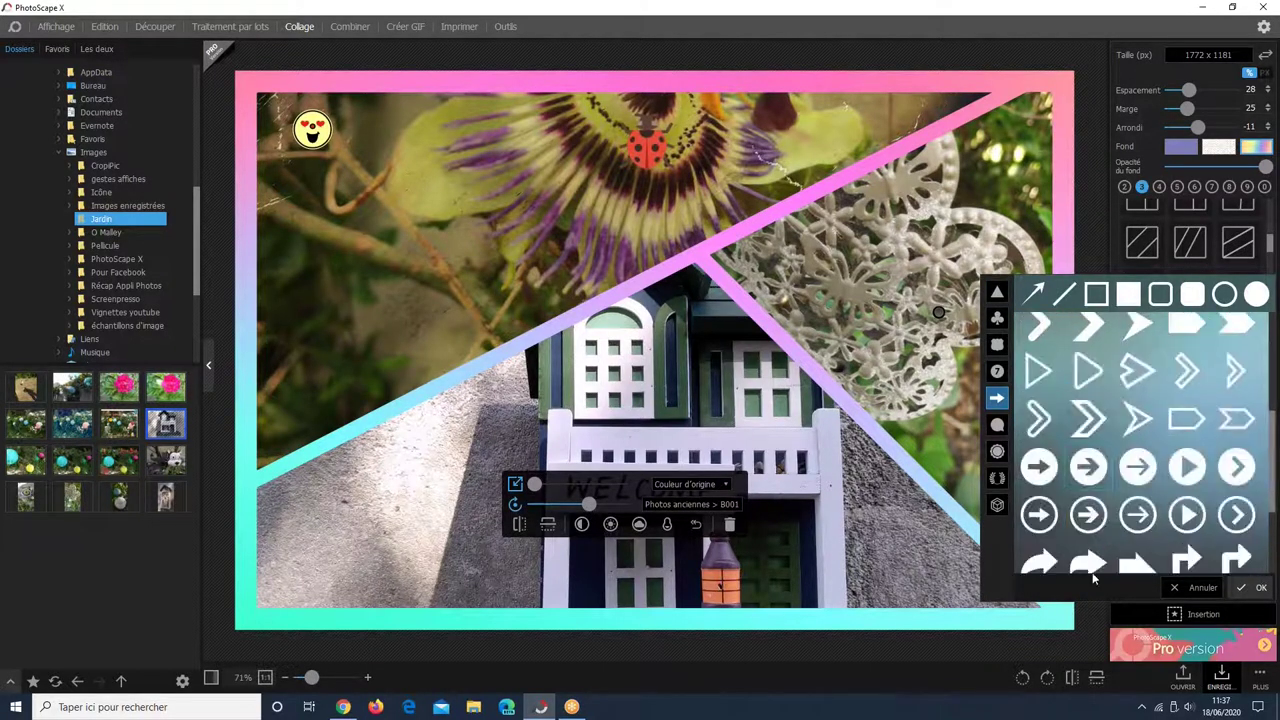
scroll(1095, 525, down, 1)
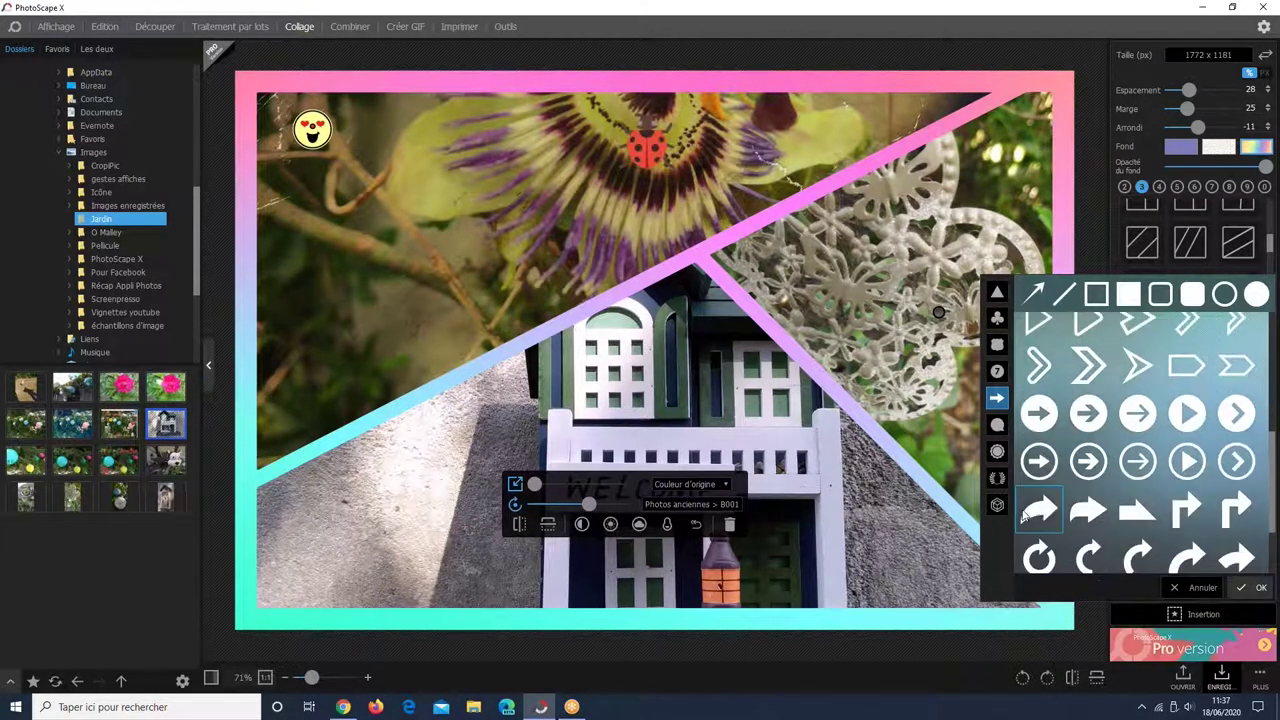
click(1256, 591)
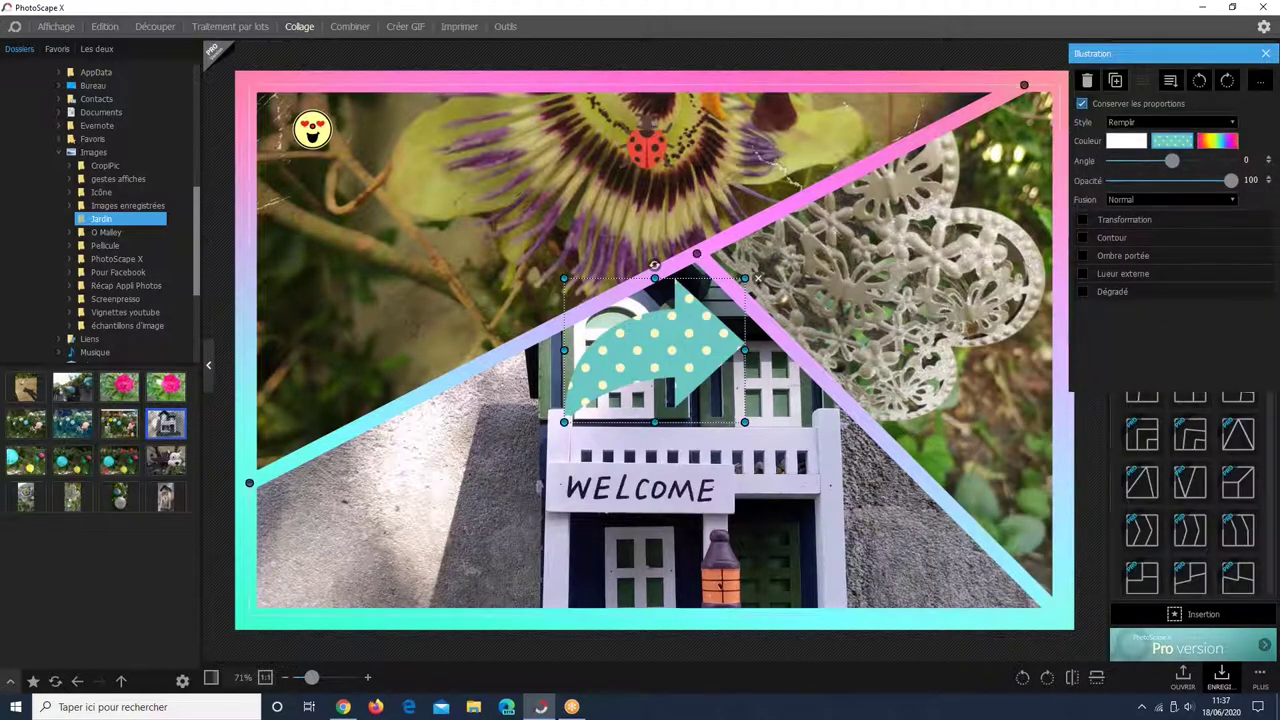
- Shrink the curved arrow and place it on the wall beside the house, pointing at the WELCOME sign
drag(655, 350, 374, 302)
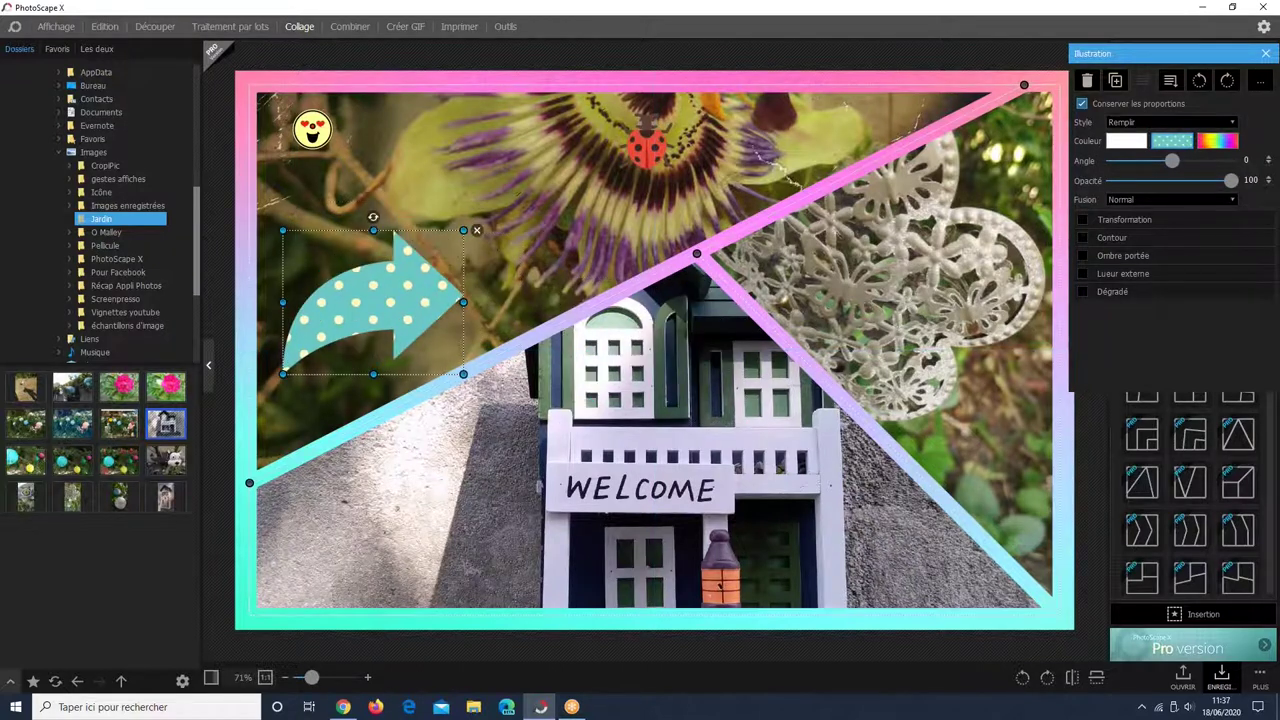
drag(463, 230, 377, 298)
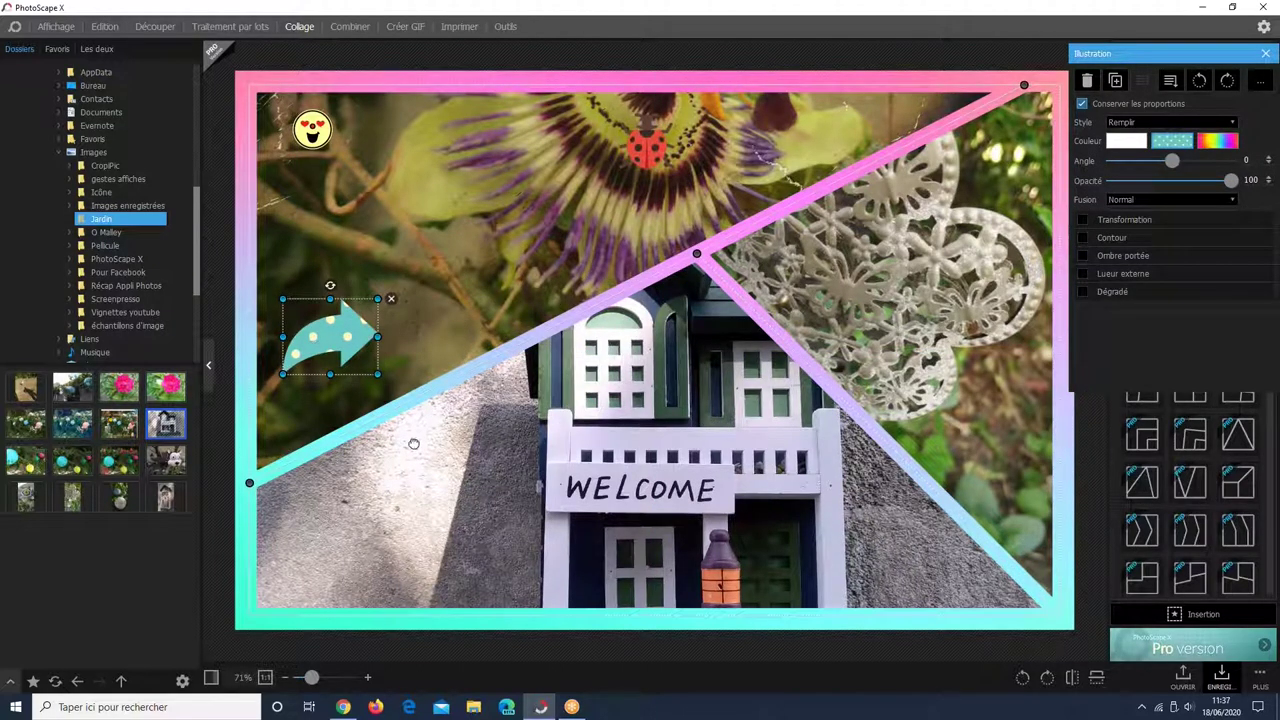
drag(330, 336, 494, 499)
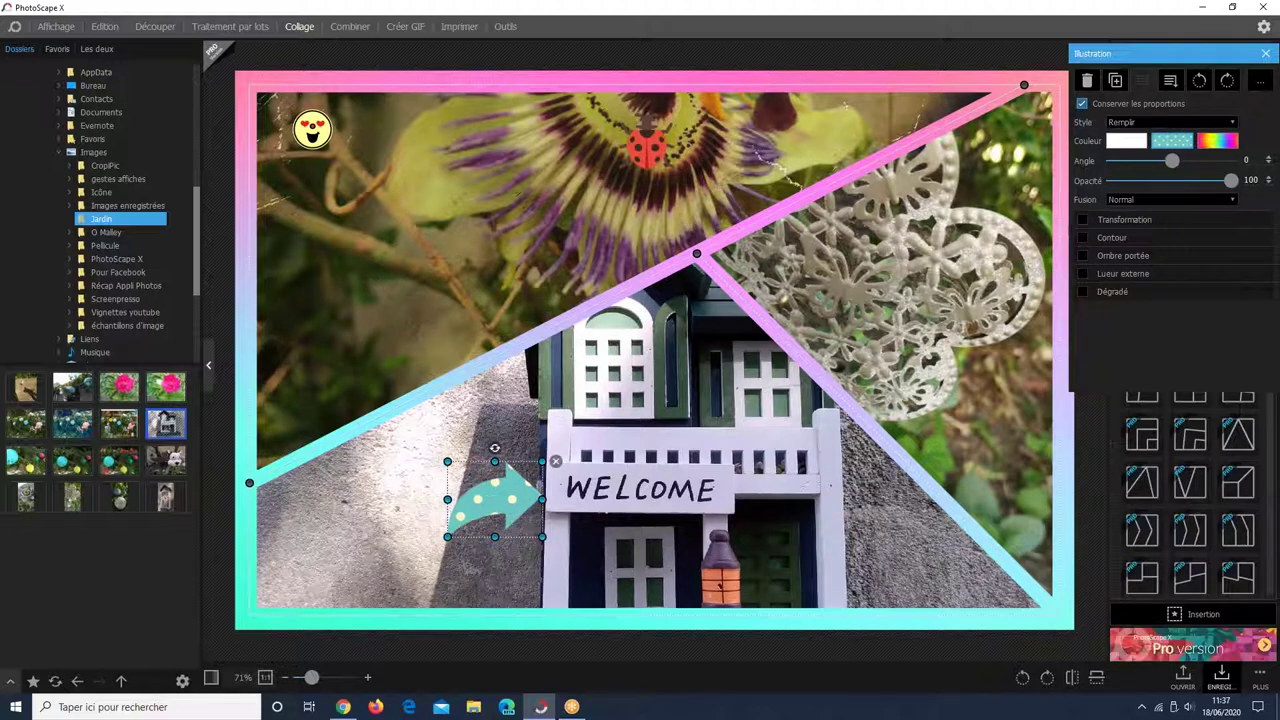
- Try the Contour style on the arrow and switch it back to Remplir
click(1135, 123)
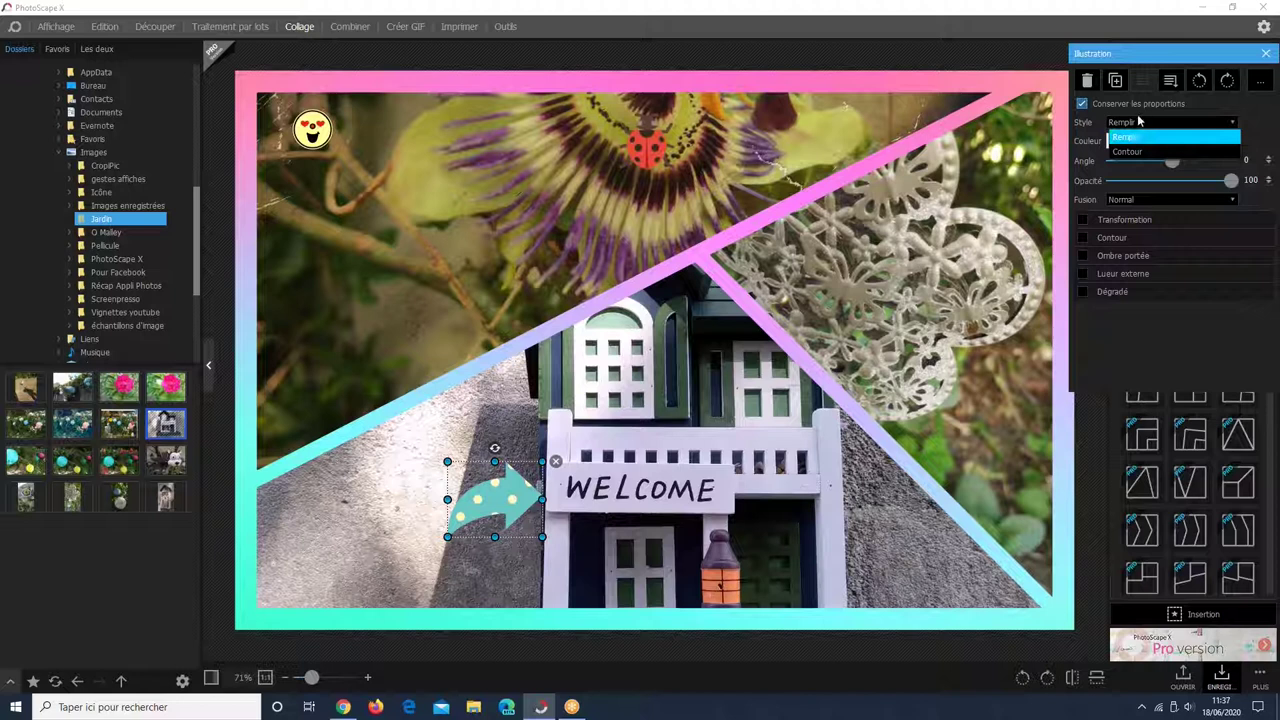
click(1137, 137)
click(1143, 123)
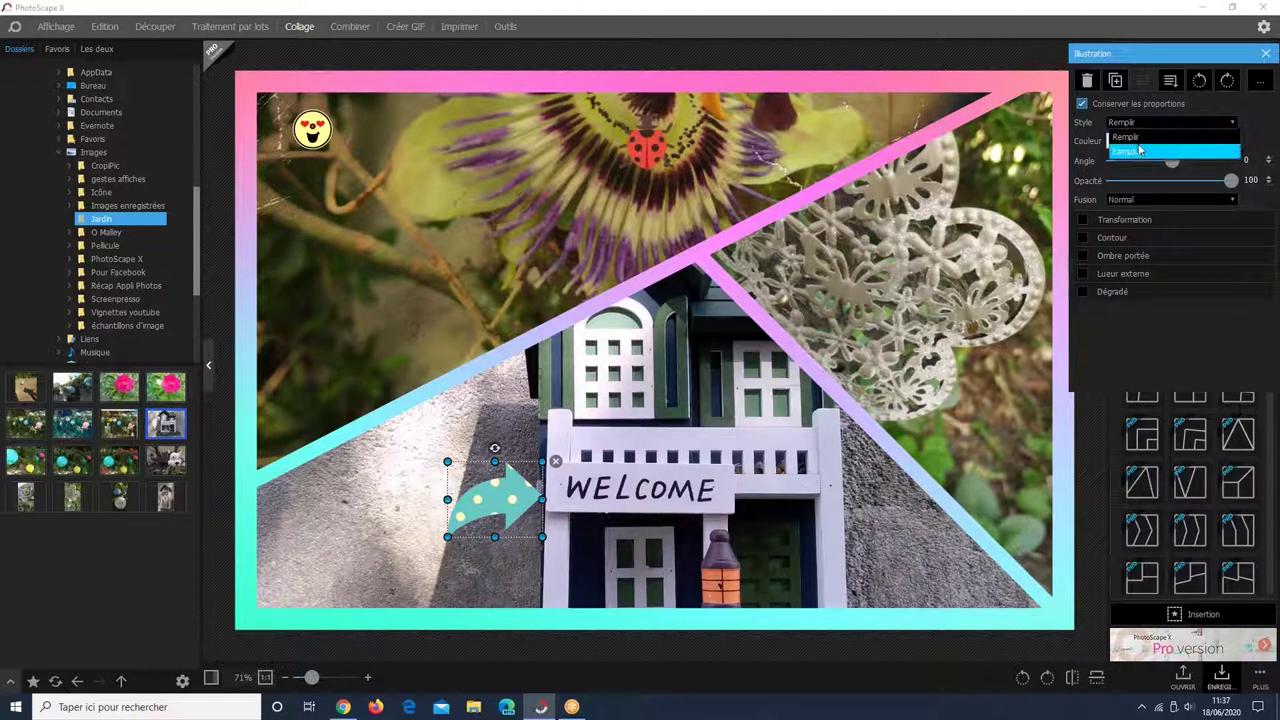
key(Return)
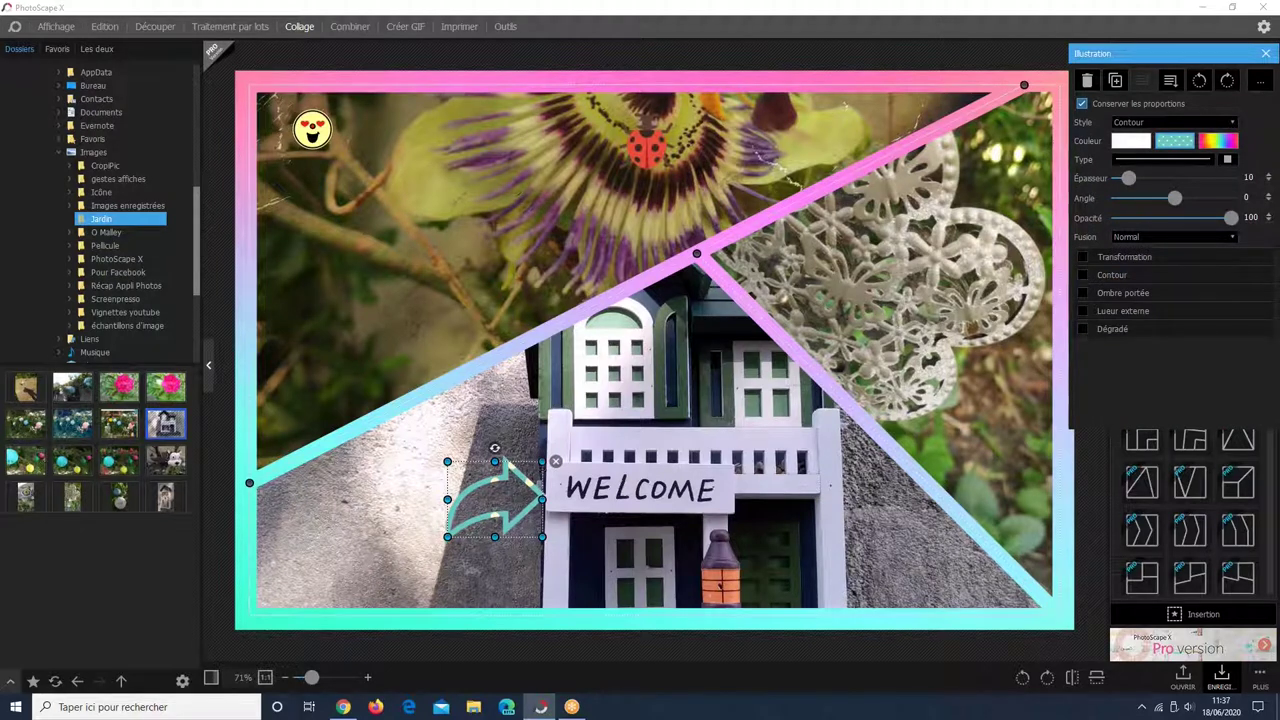
click(1168, 122)
click(1140, 136)
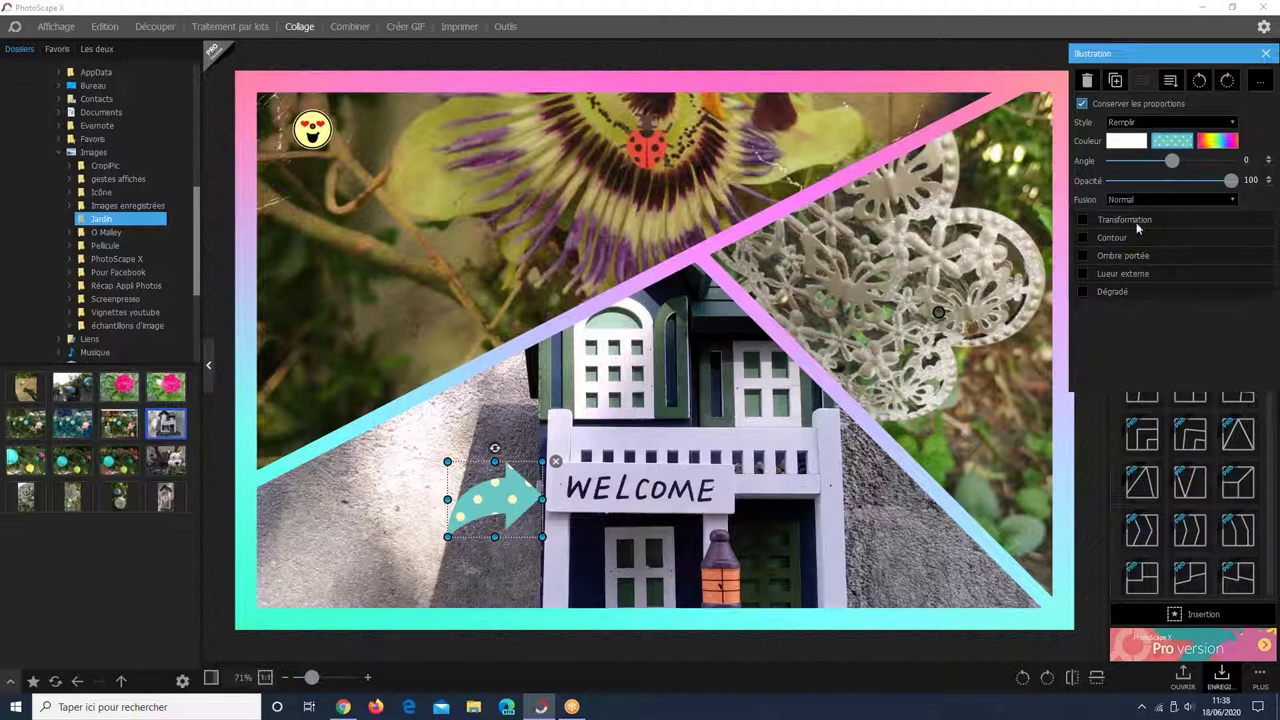
- Fill the arrow with plain pale pink and set its angle to -13
click(1126, 140)
click(1029, 326)
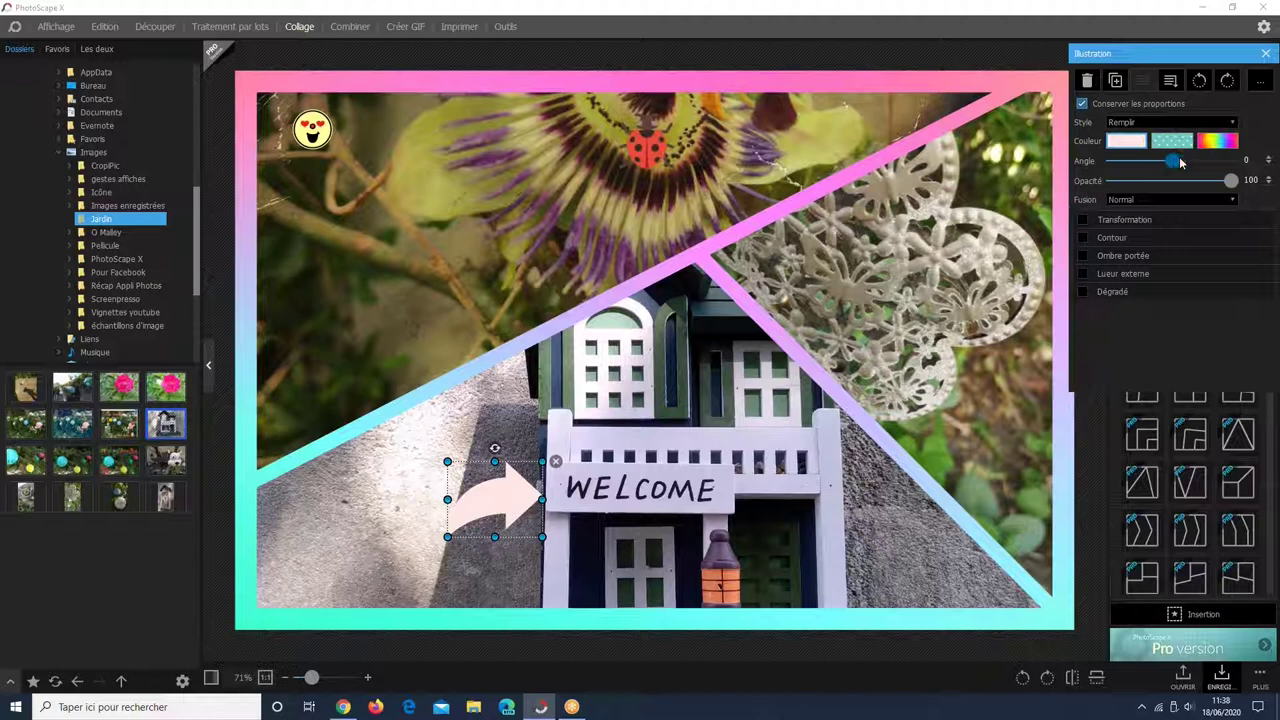
mouse_move(1179, 162)
mouse_down()
mouse_move(1150, 167)
mouse_move(1168, 164)
mouse_up()
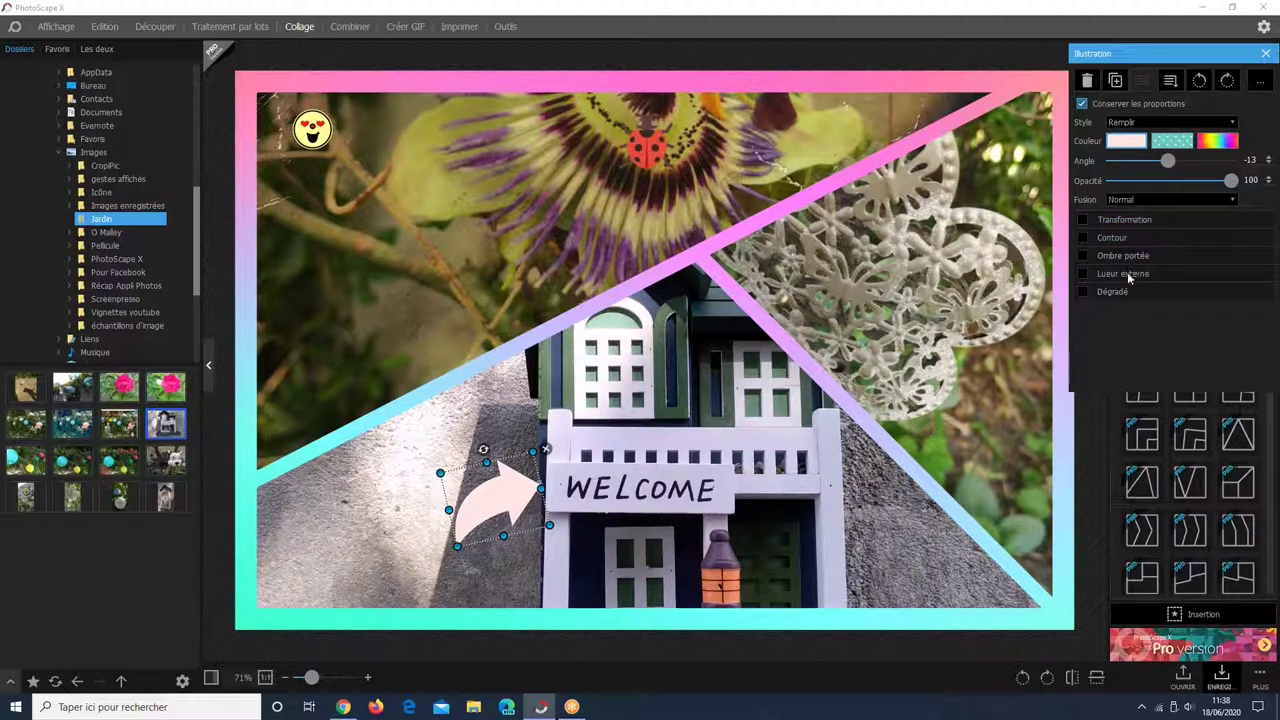
- Warp the curved arrow by pulling its lower corners inward and flattening its frame with Transformation, and switch Transformation off
click(1083, 220)
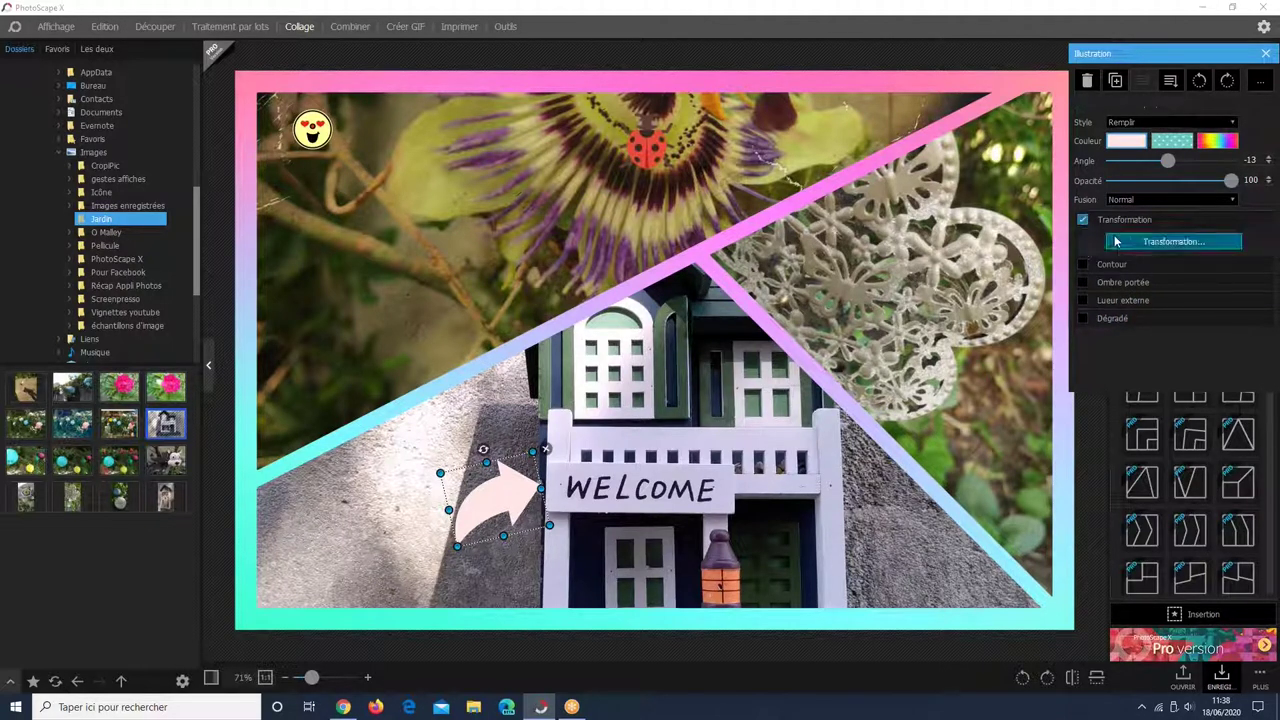
click(1116, 241)
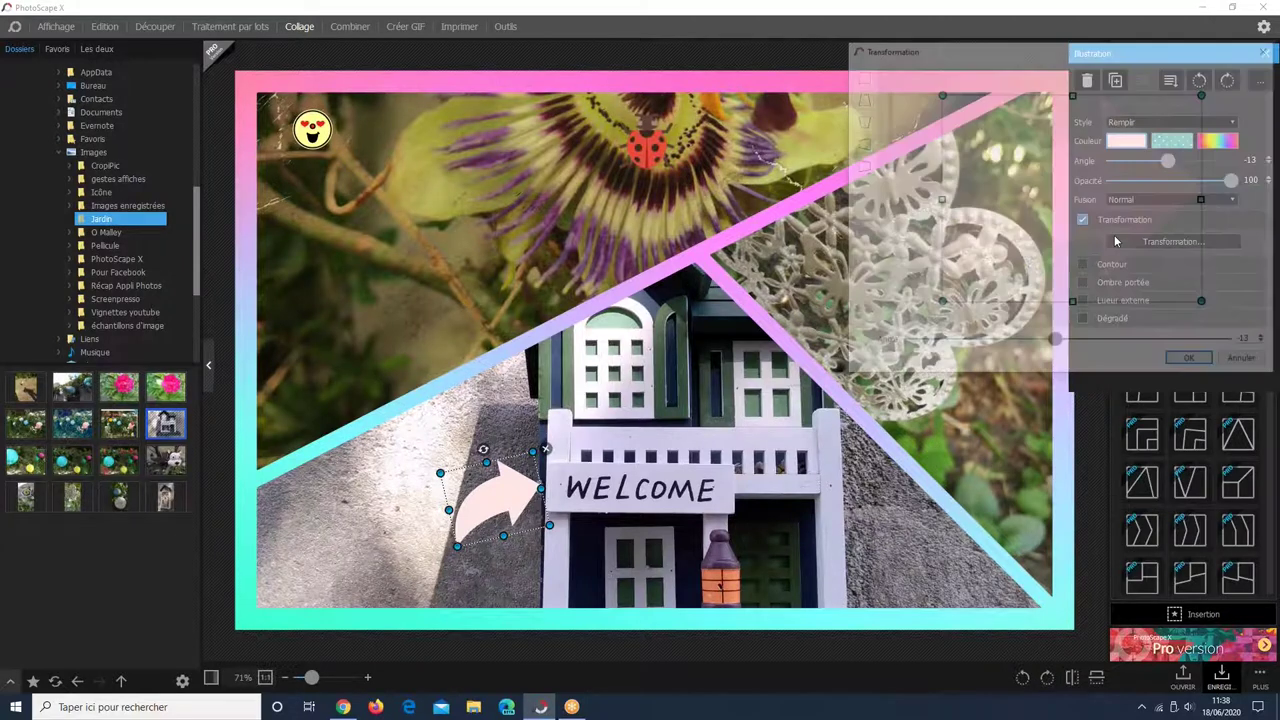
drag(940, 93, 1008, 136)
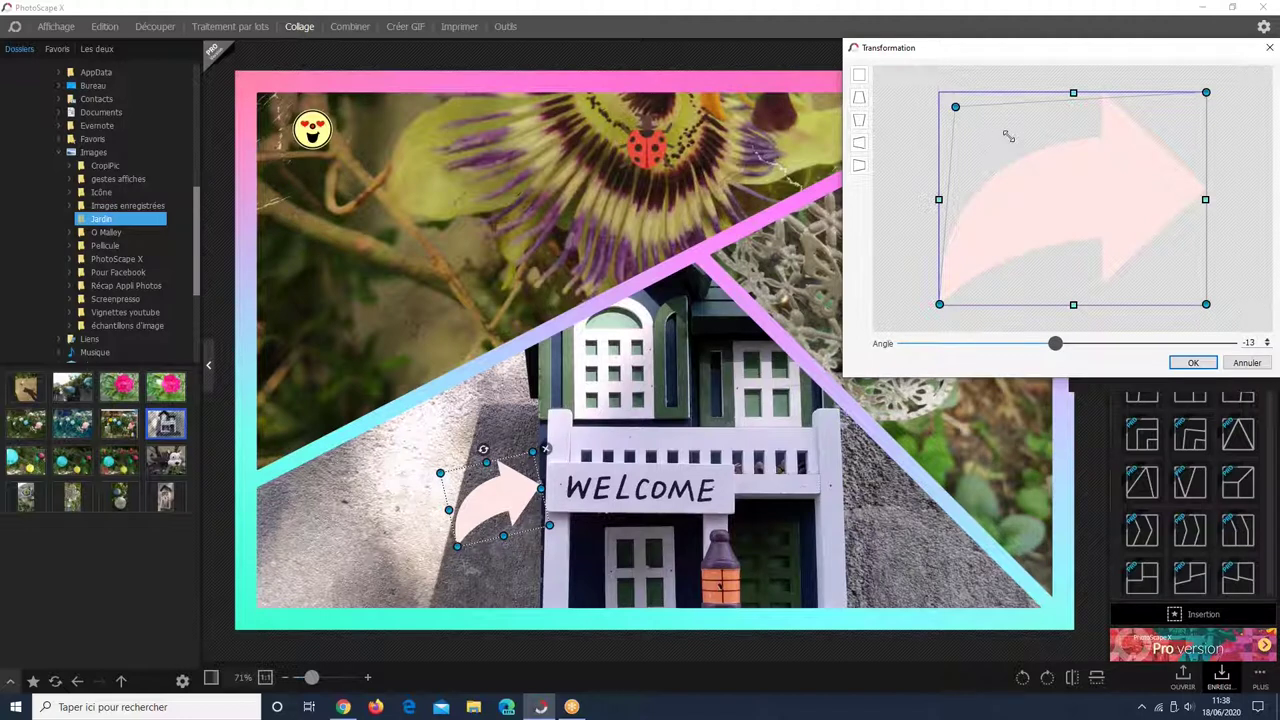
drag(1008, 136, 941, 99)
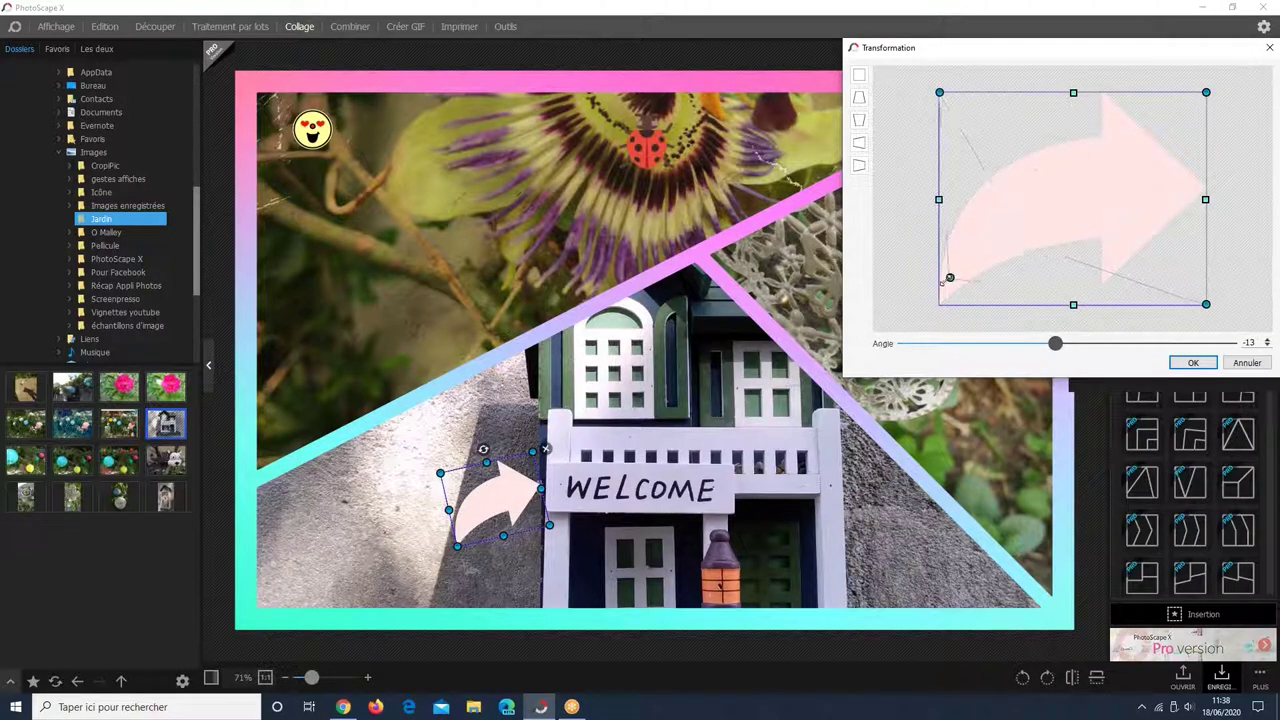
drag(1206, 304, 1162, 224)
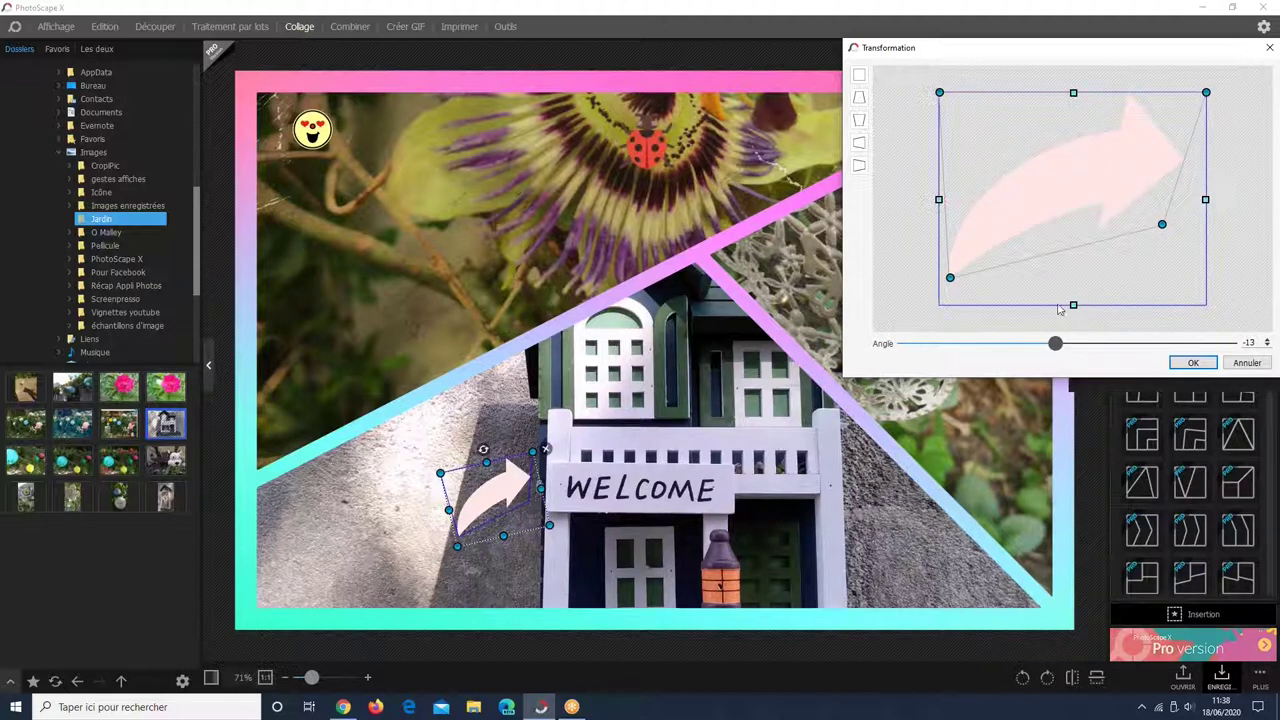
mouse_move(1068, 255)
mouse_down()
mouse_move(1069, 300)
mouse_move(1066, 268)
mouse_up()
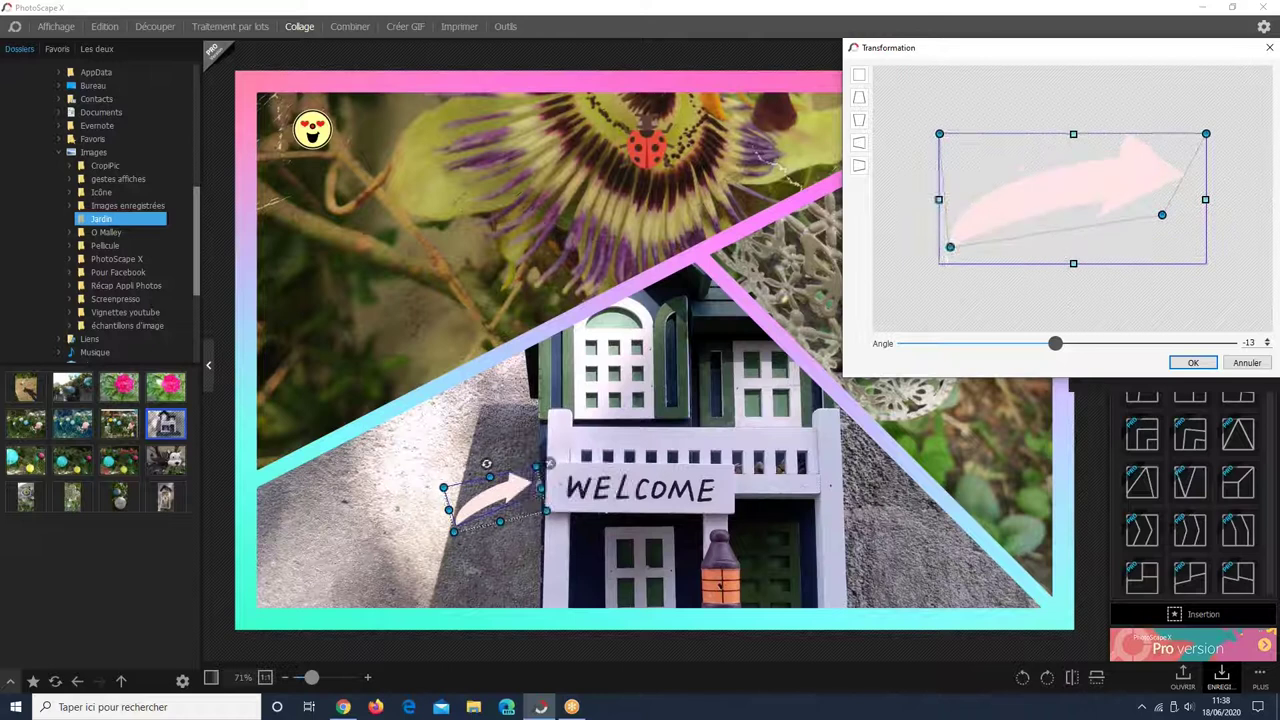
click(1208, 366)
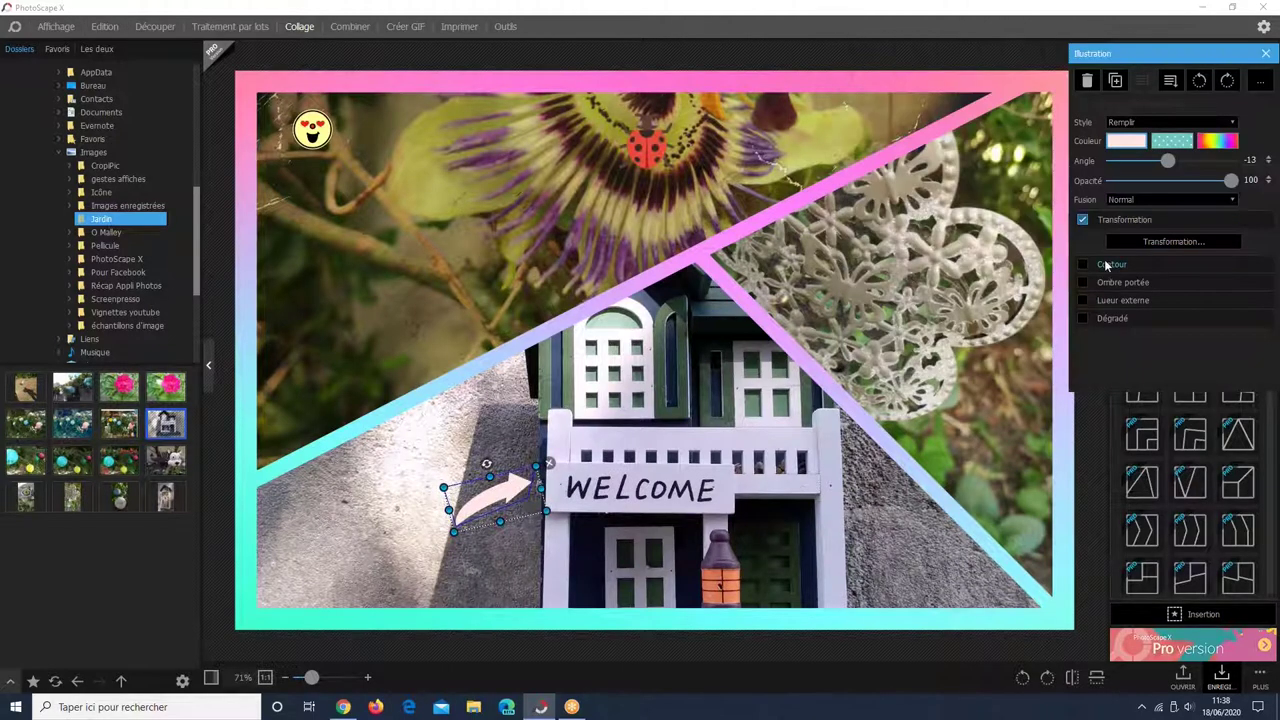
click(1082, 221)
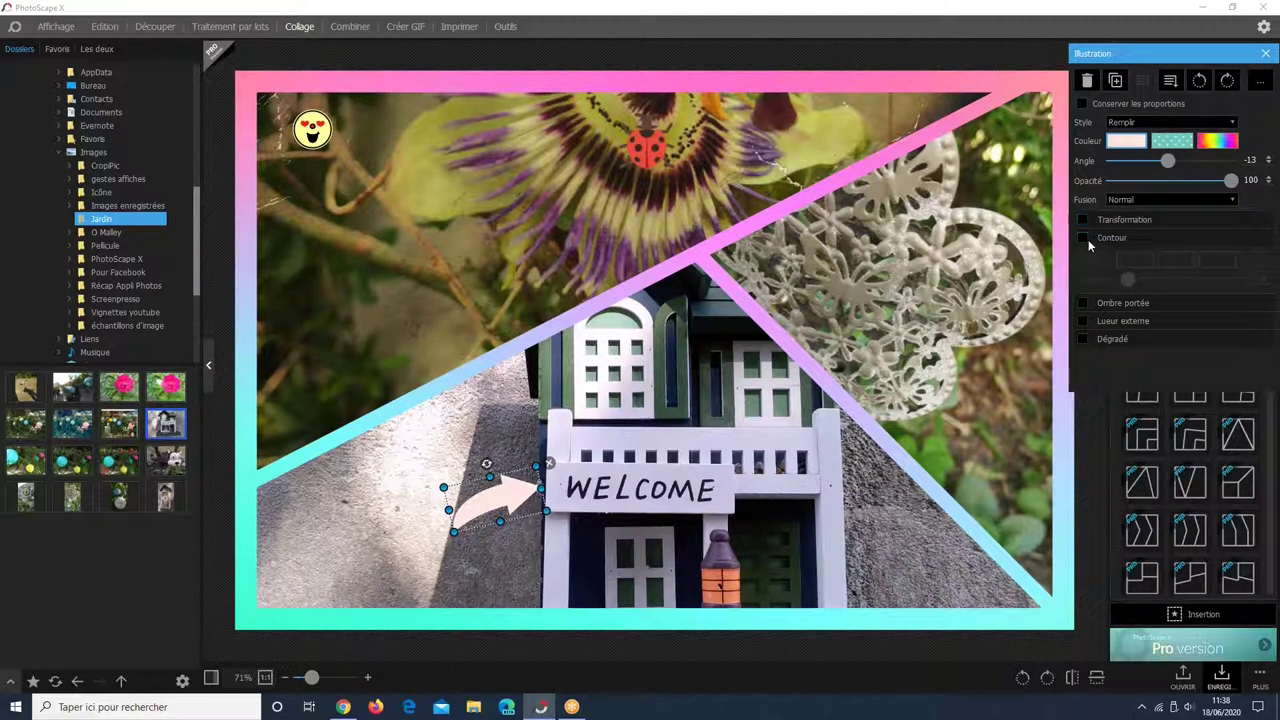
- Add a black outline to the arrow and adjust the outline's thickness
click(1095, 244)
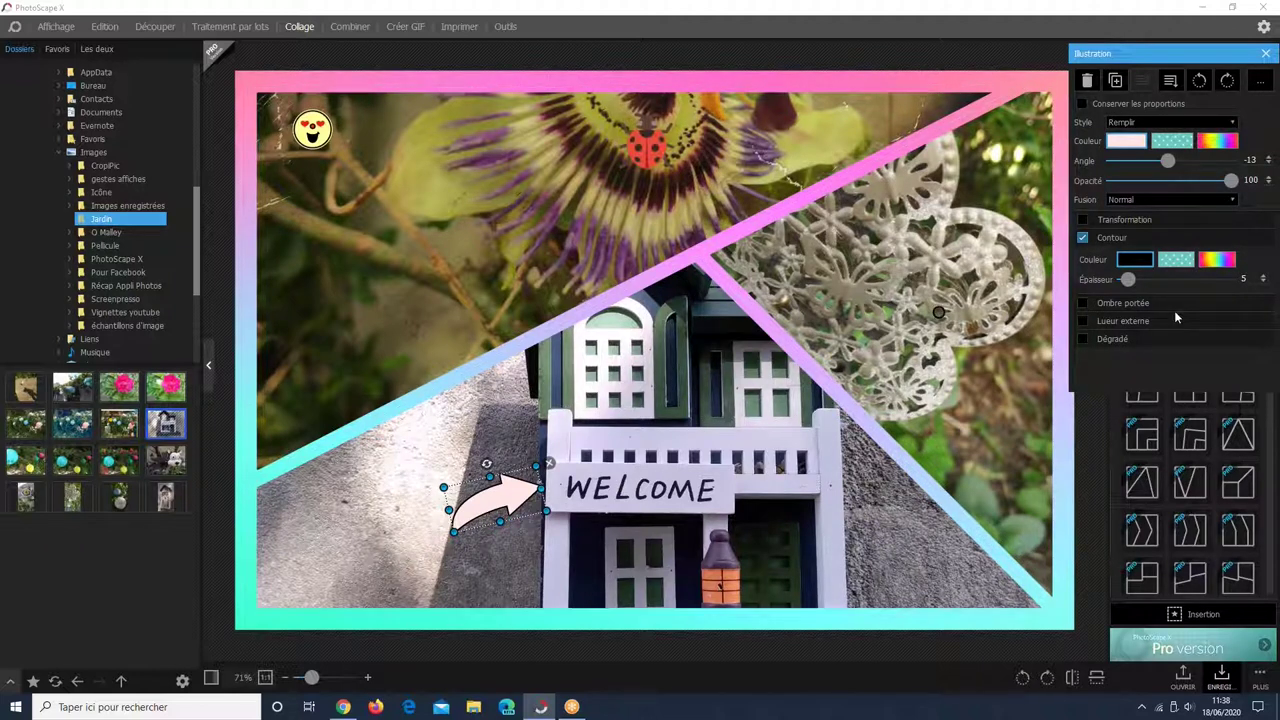
drag(1128, 280, 1137, 285)
- Try a yellow drop shadow on the arrow and turn it off
click(1130, 303)
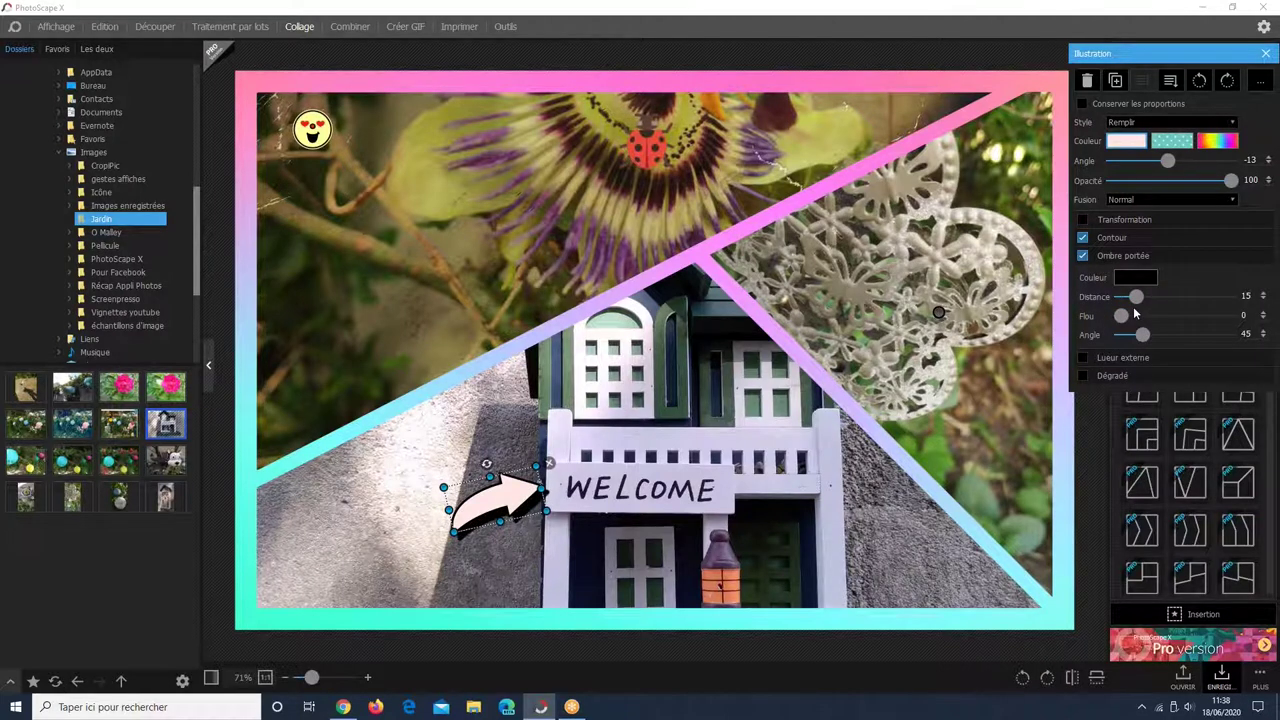
click(1135, 277)
click(1137, 334)
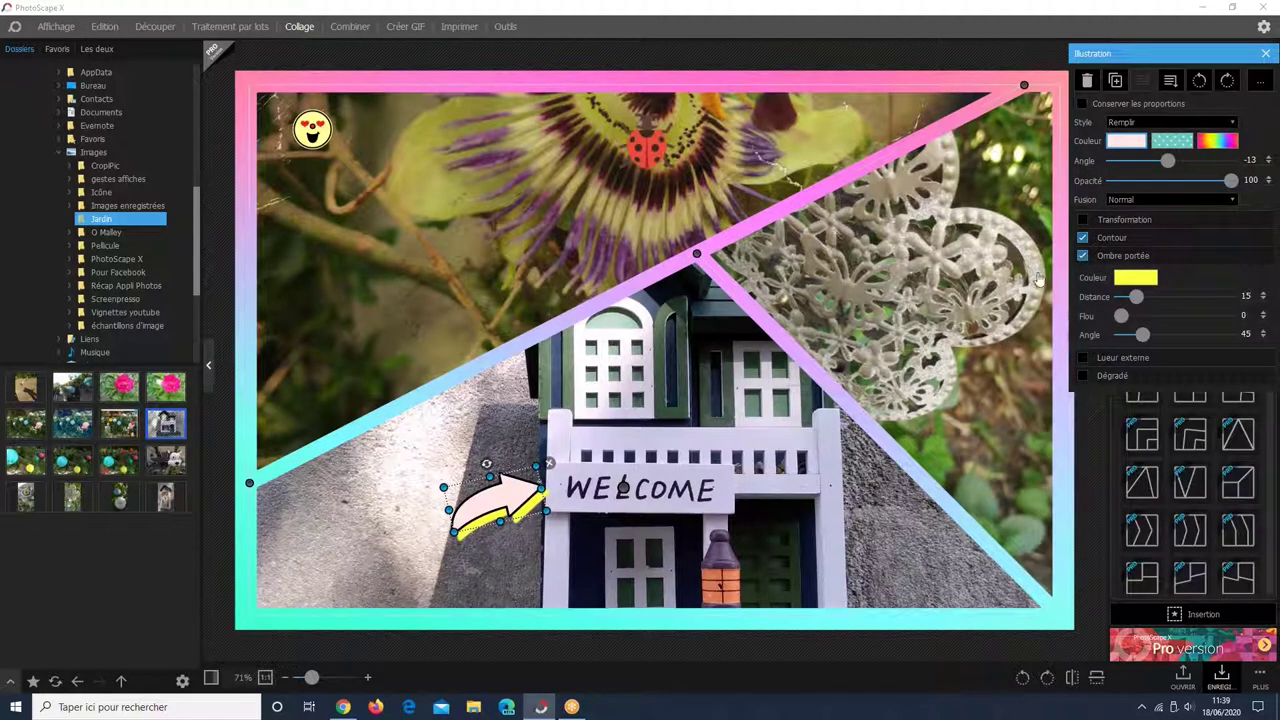
click(1098, 358)
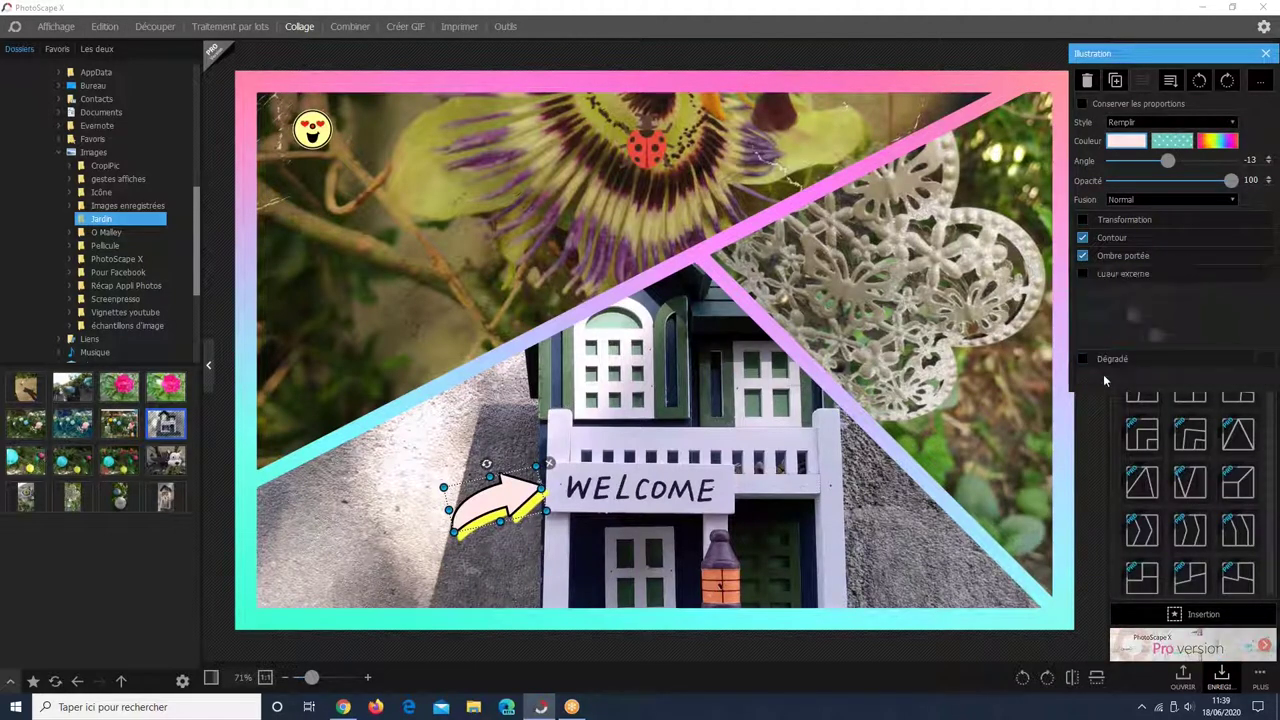
click(1082, 256)
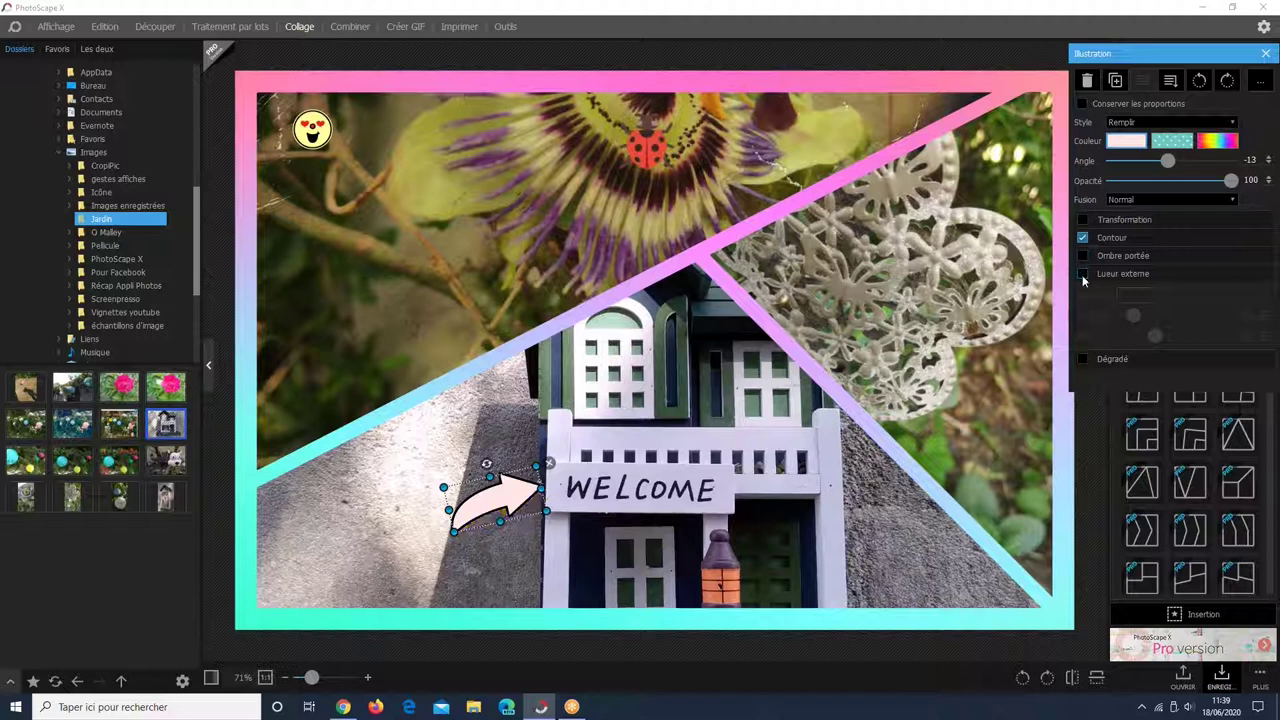
- Try a pink outer glow with thickness 53 on the arrow, comparing it with the yellow drop shadow, and turn both off
click(1082, 274)
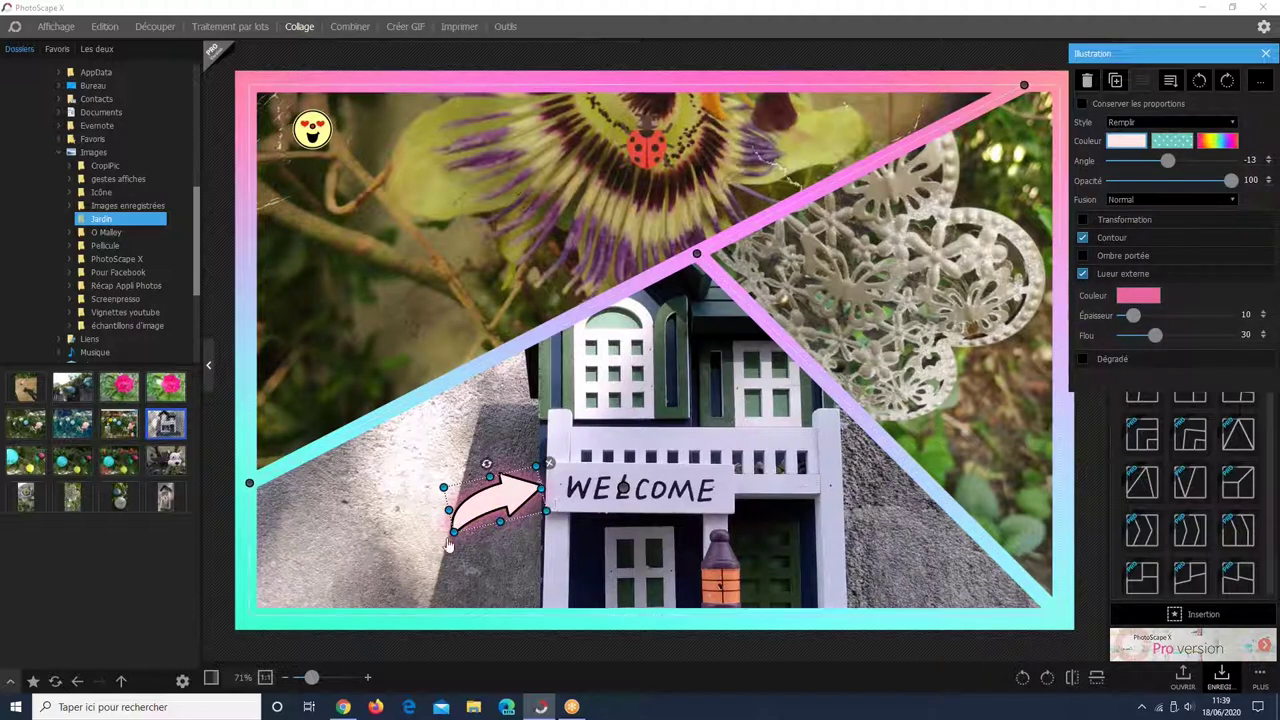
click(1158, 314)
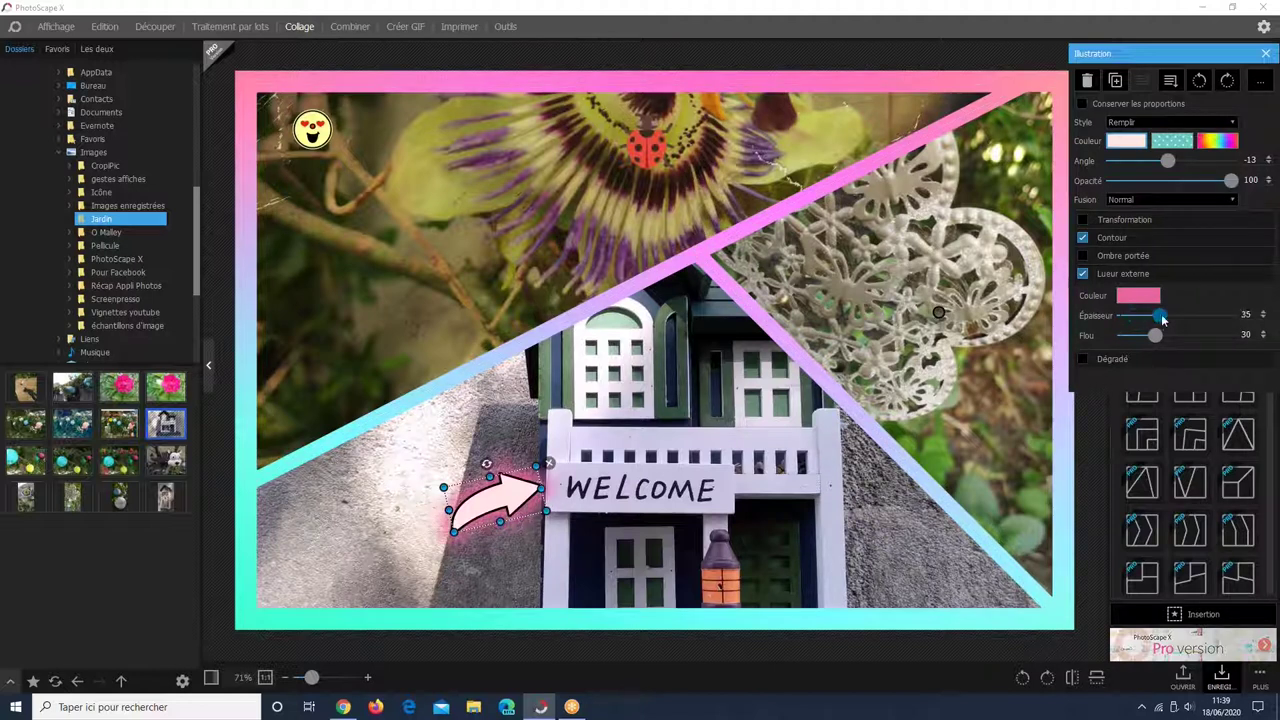
click(1083, 256)
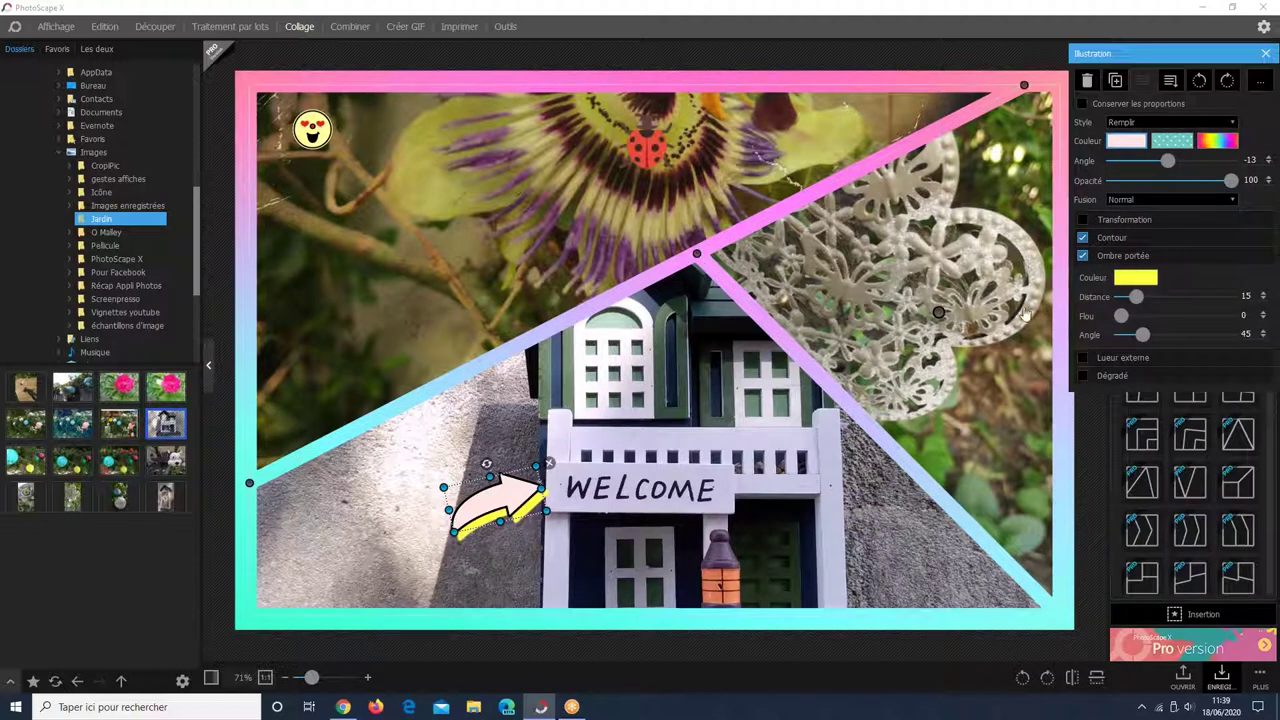
click(1082, 358)
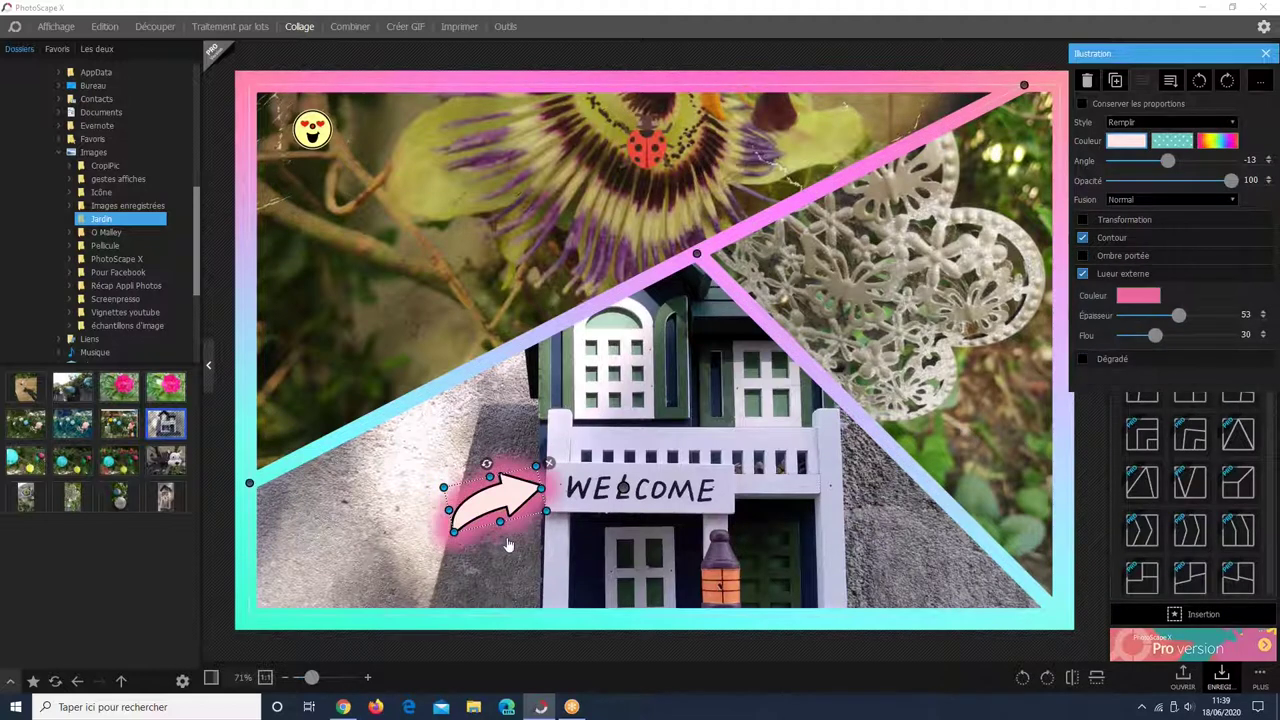
click(1083, 274)
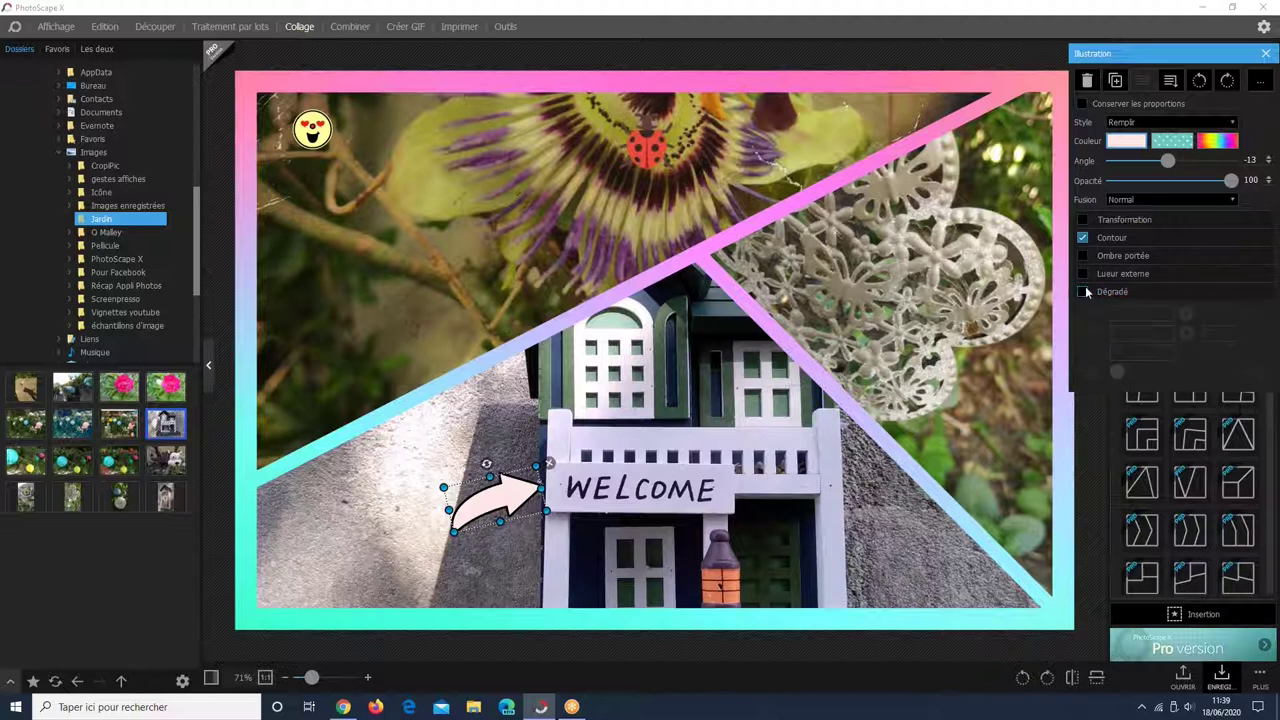
- Enable a gradient on the arrow and try the yellow-to-pink preset
click(1085, 292)
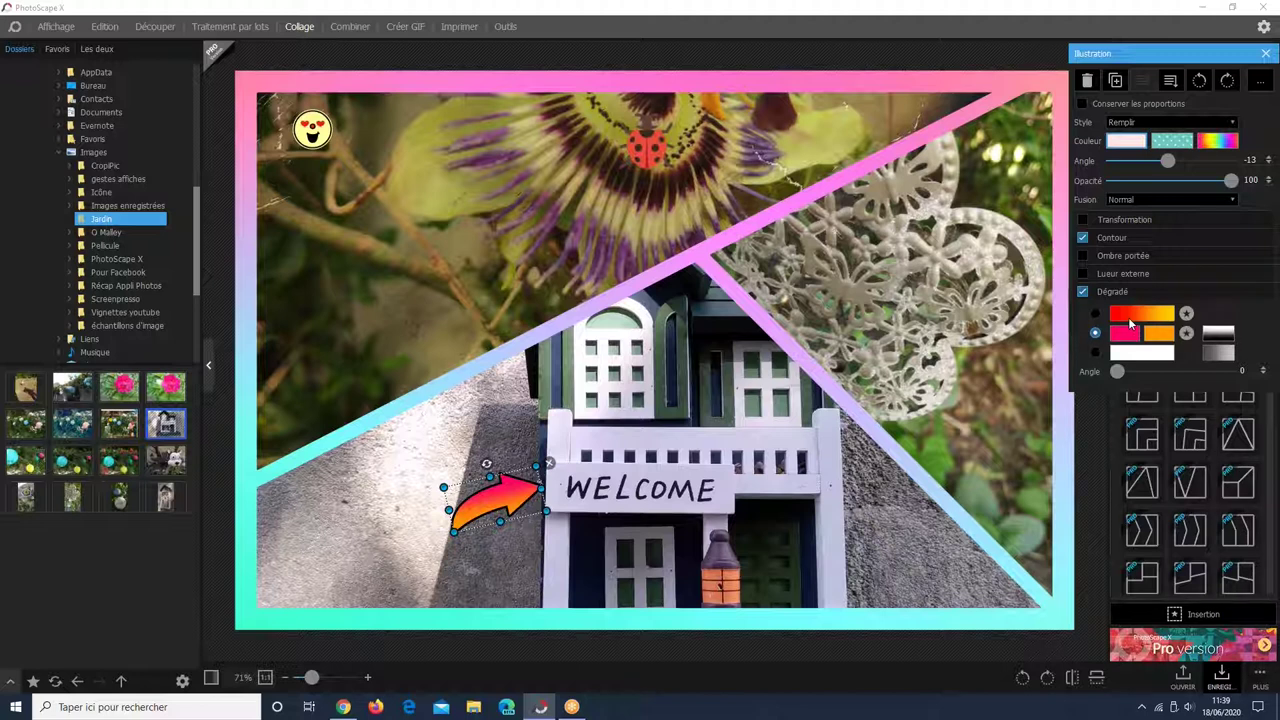
click(1131, 322)
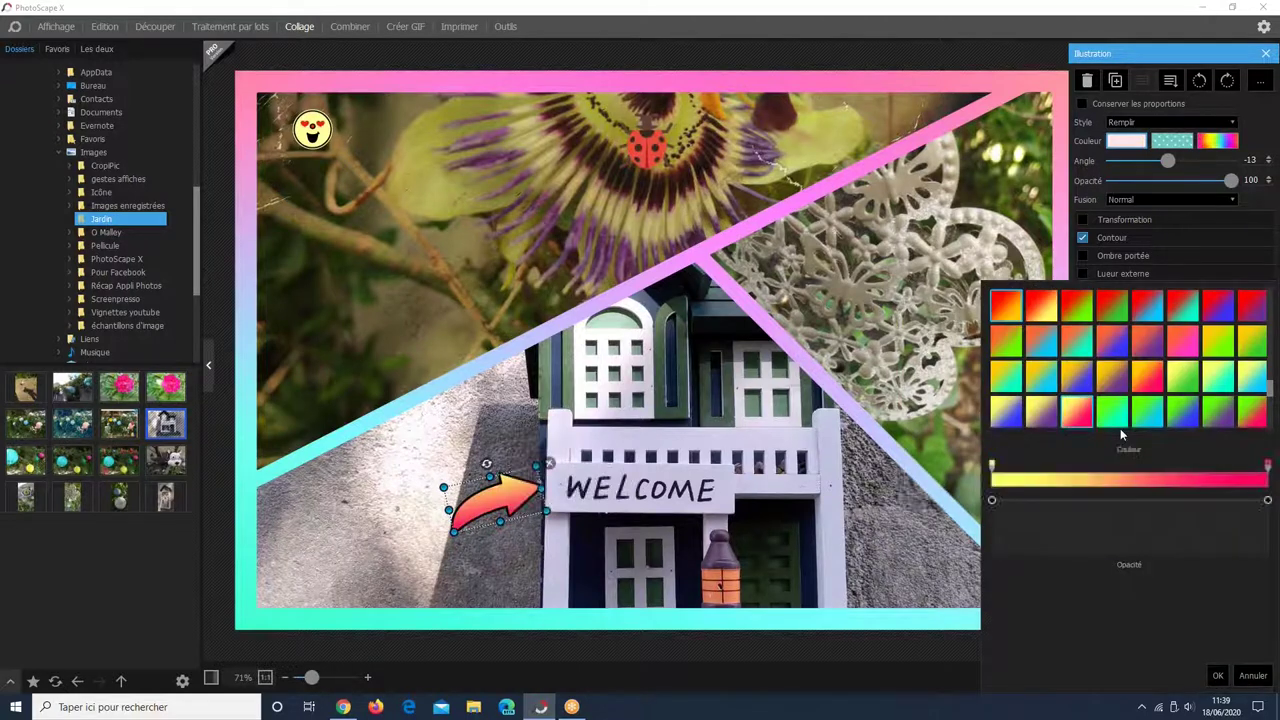
click(1118, 362)
- Set the arrow's two-colour gradient to turquoise #ff69d2e7 and orange #fff38630 with a gradient angle of 180
click(1124, 333)
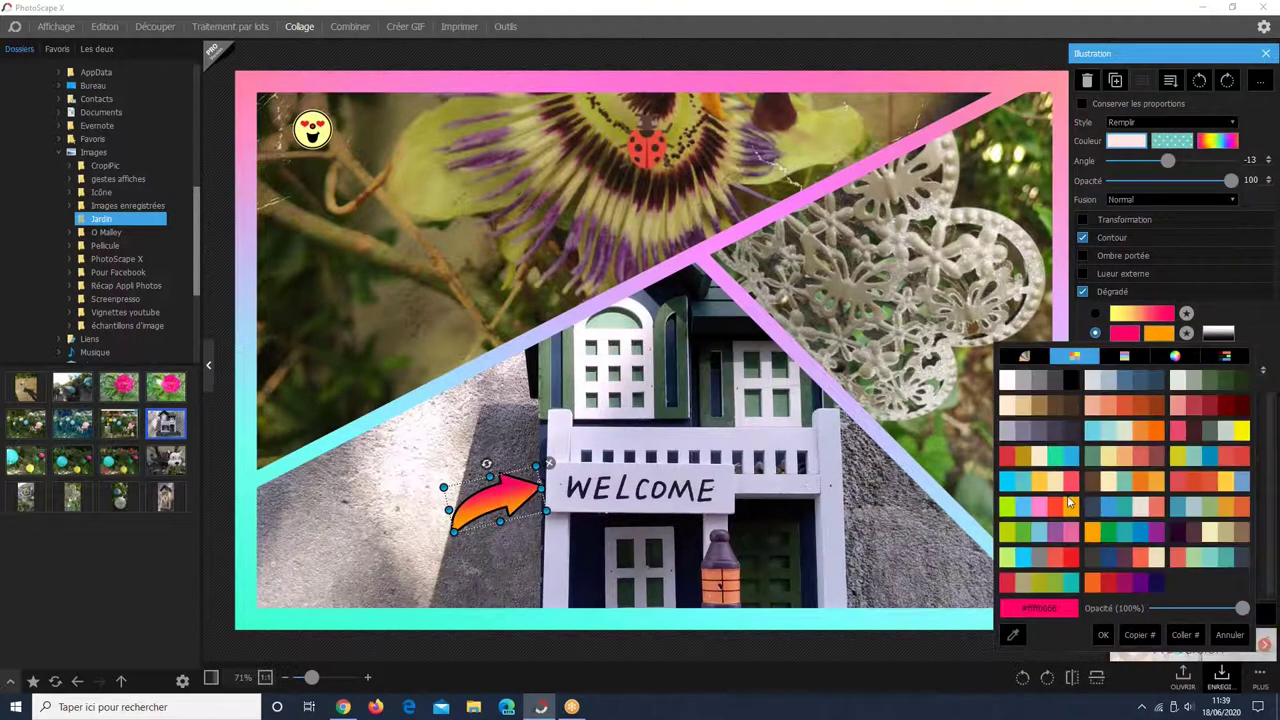
click(1097, 443)
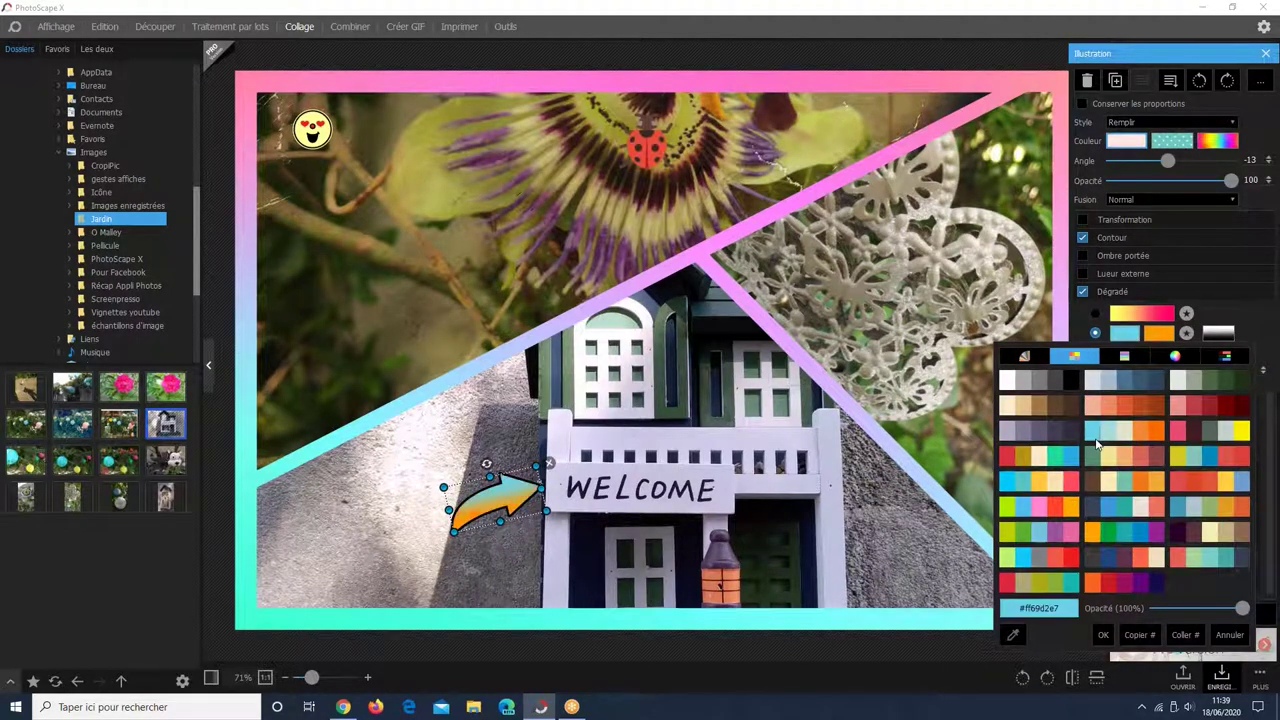
click(1095, 423)
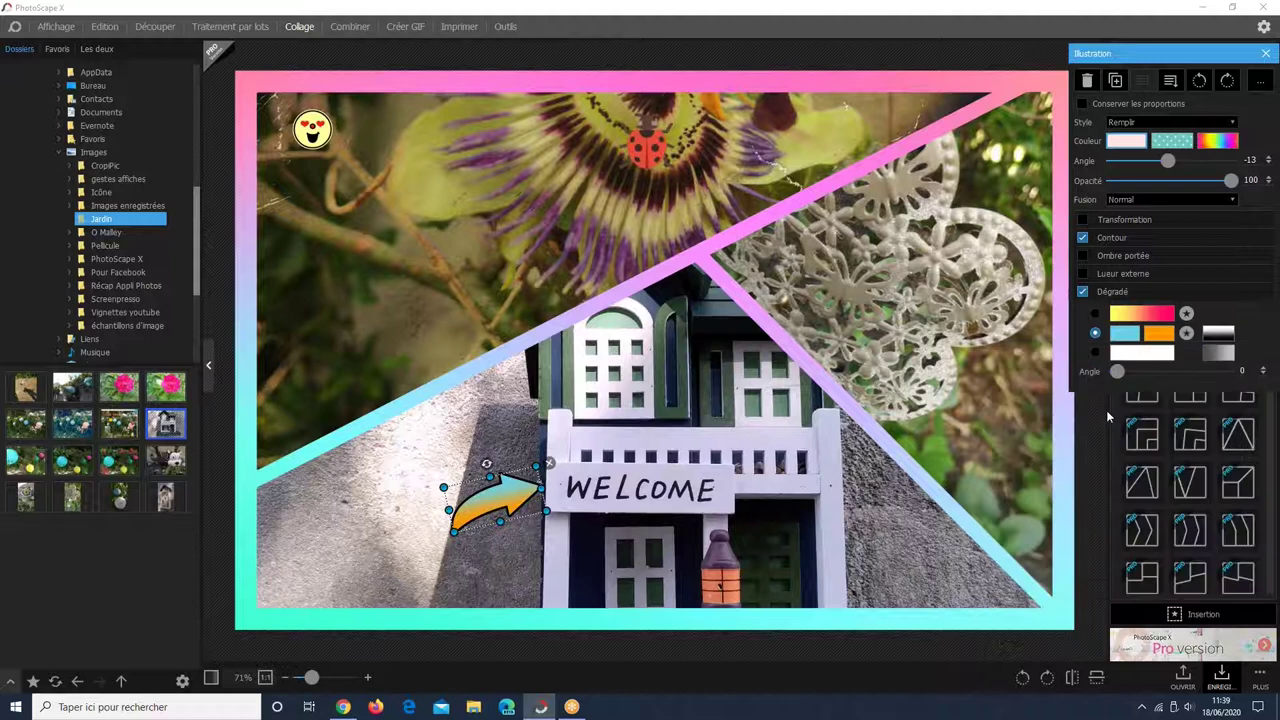
click(1158, 341)
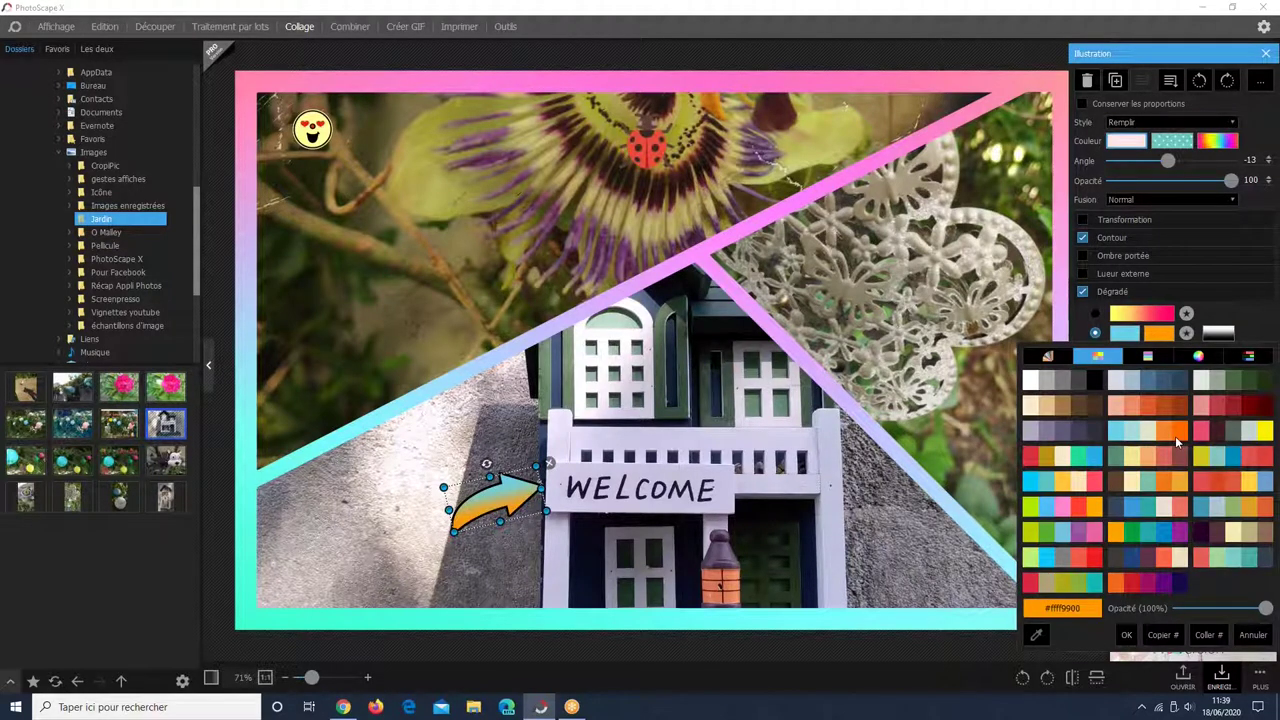
click(1166, 439)
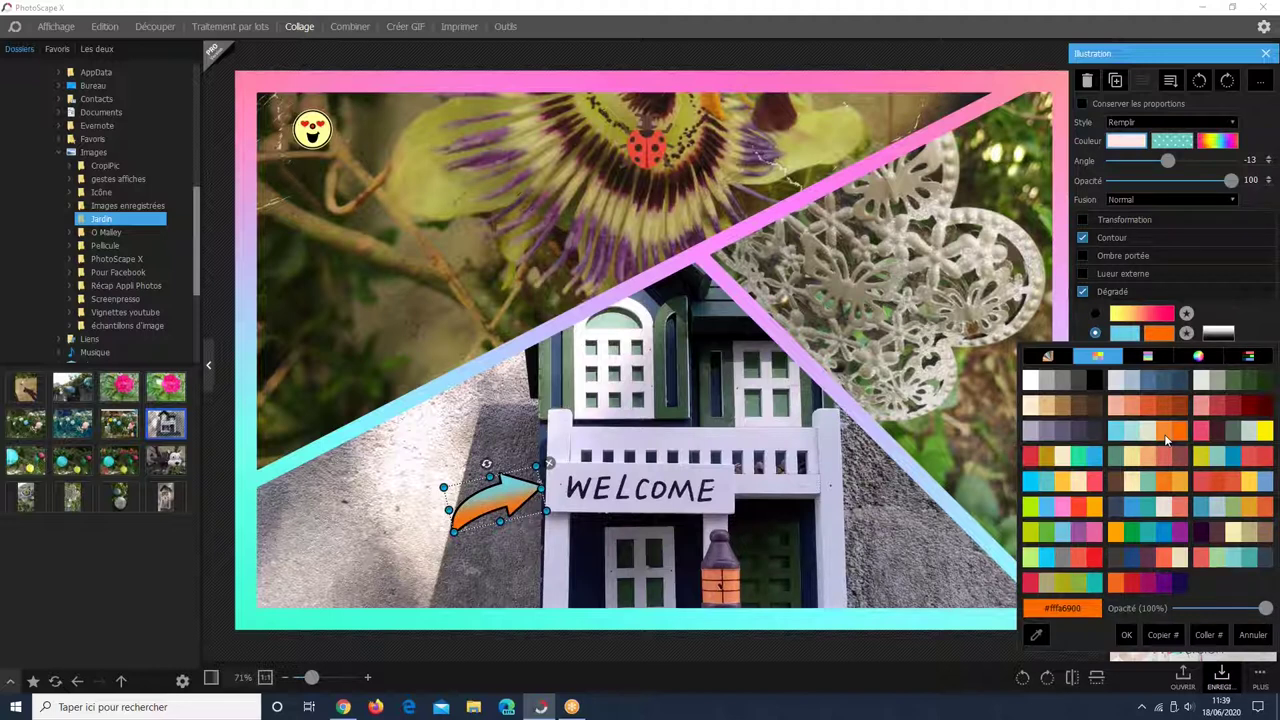
click(1165, 437)
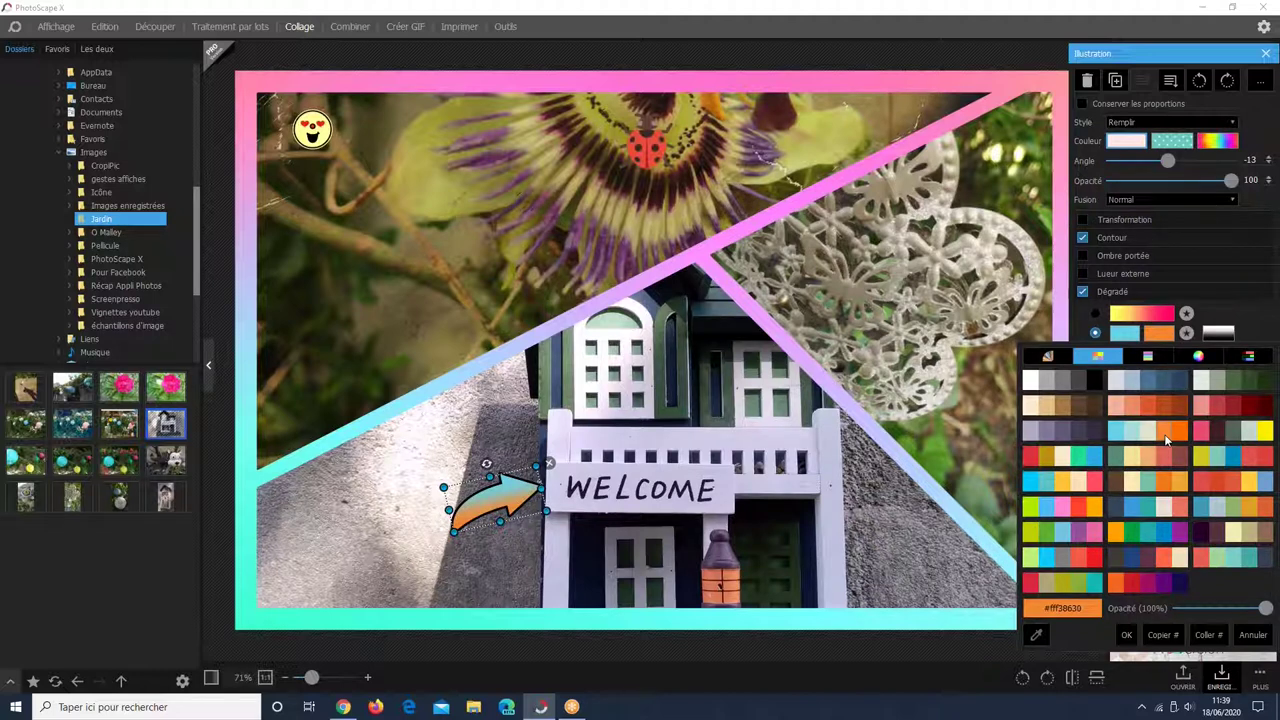
click(1126, 634)
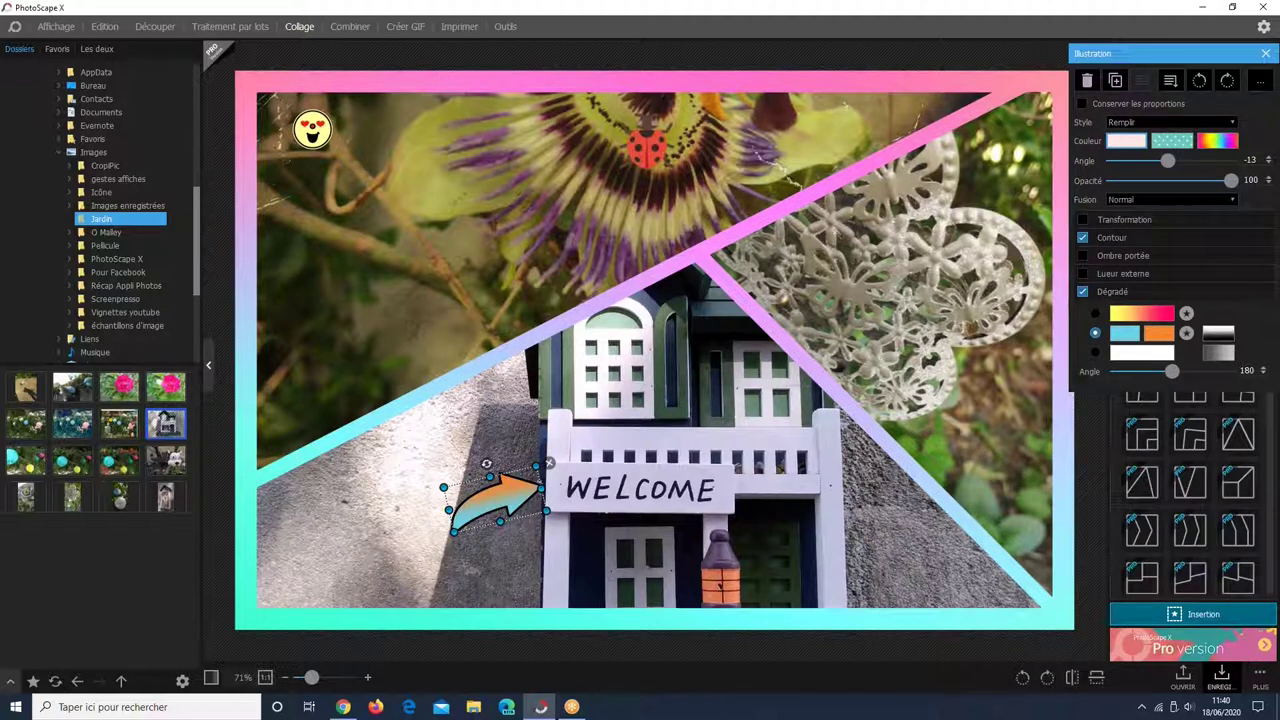
- Insert a text object into the collage reading "Jardin"
click(1195, 614)
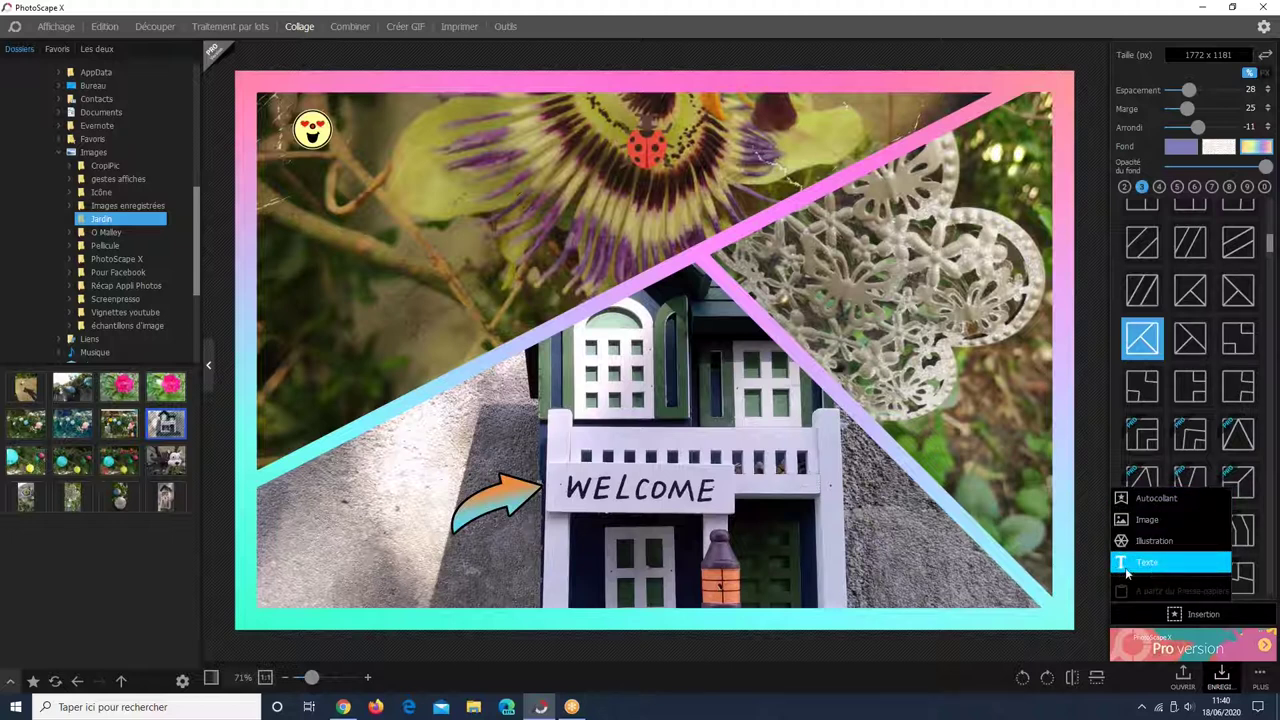
click(1140, 563)
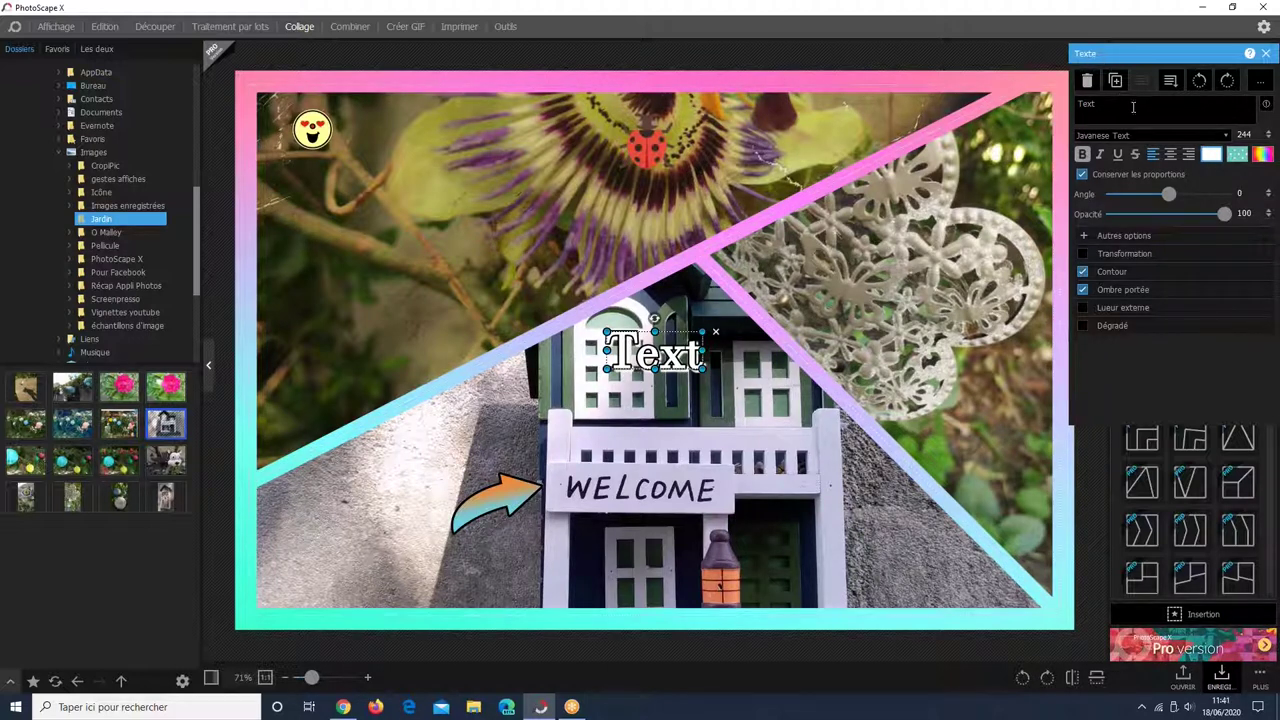
double_click(1133, 107)
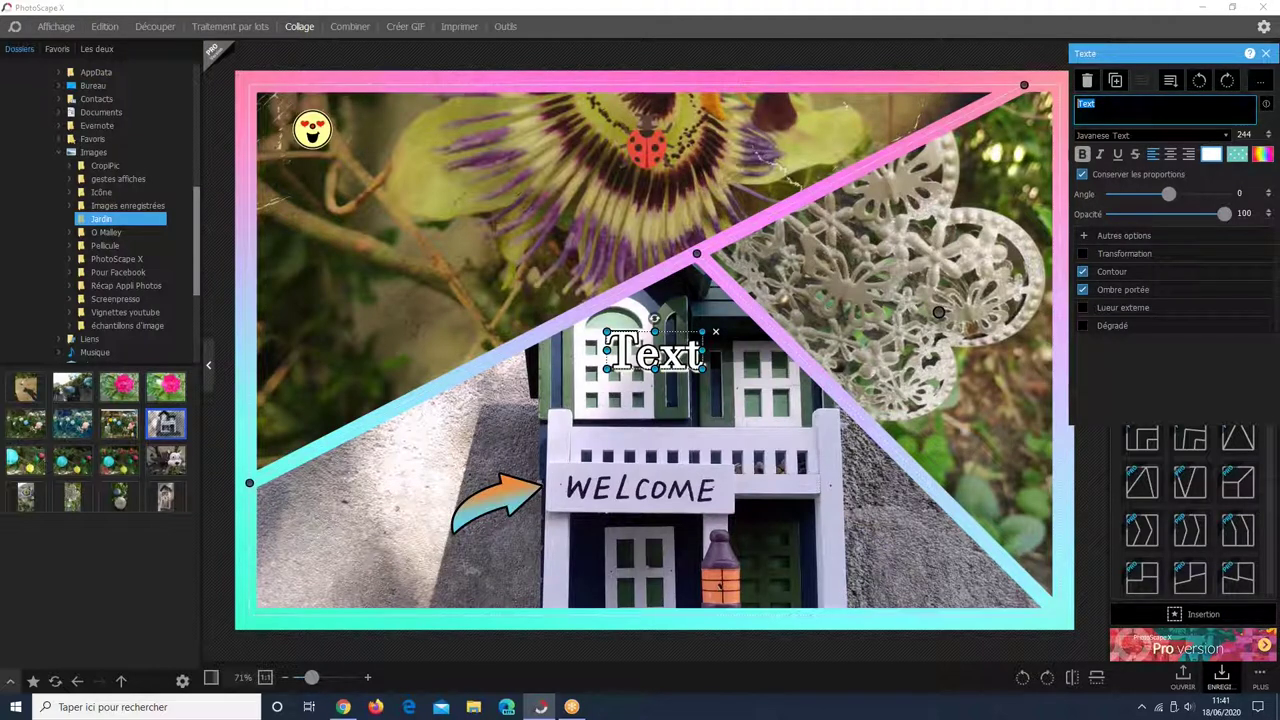
text(Ja)
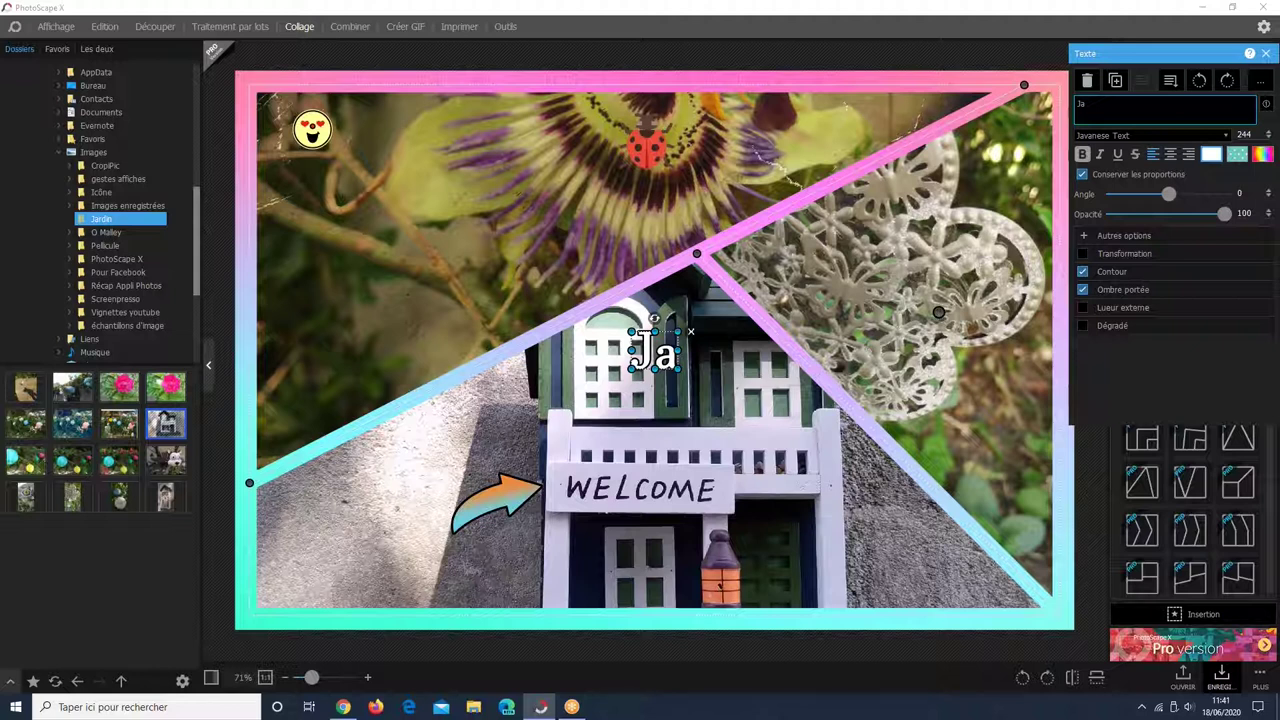
text(rdin)
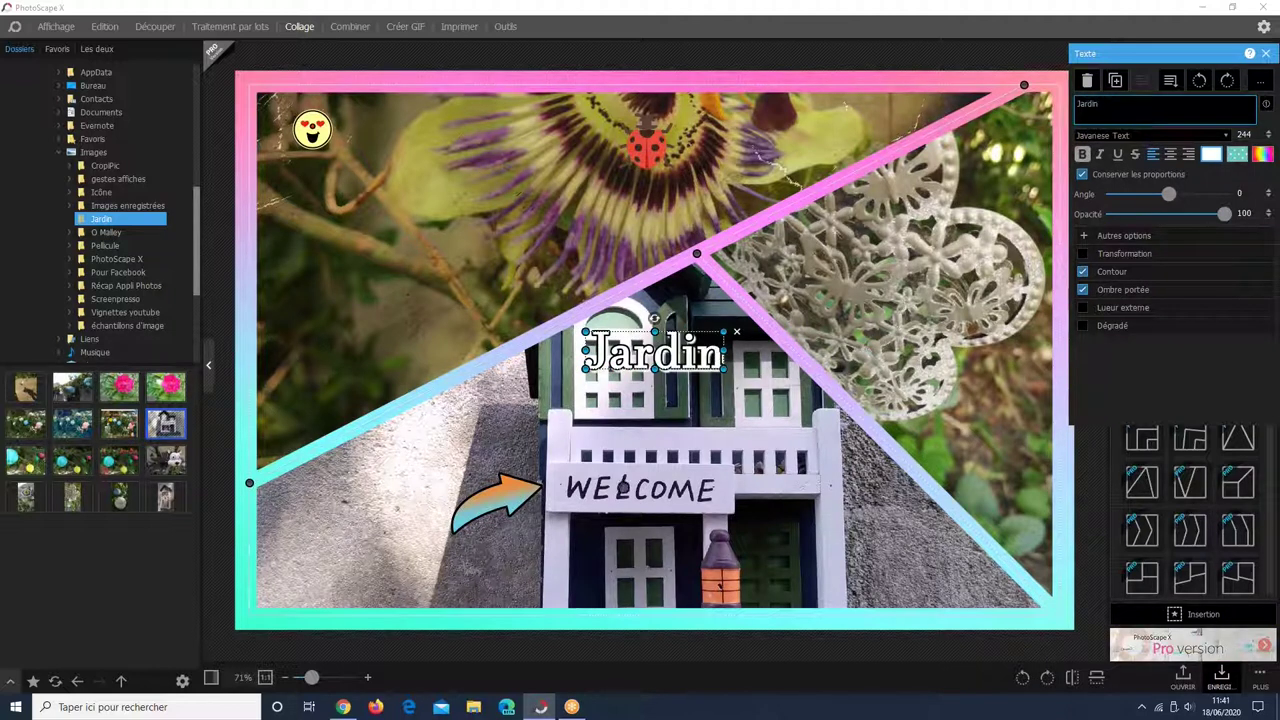
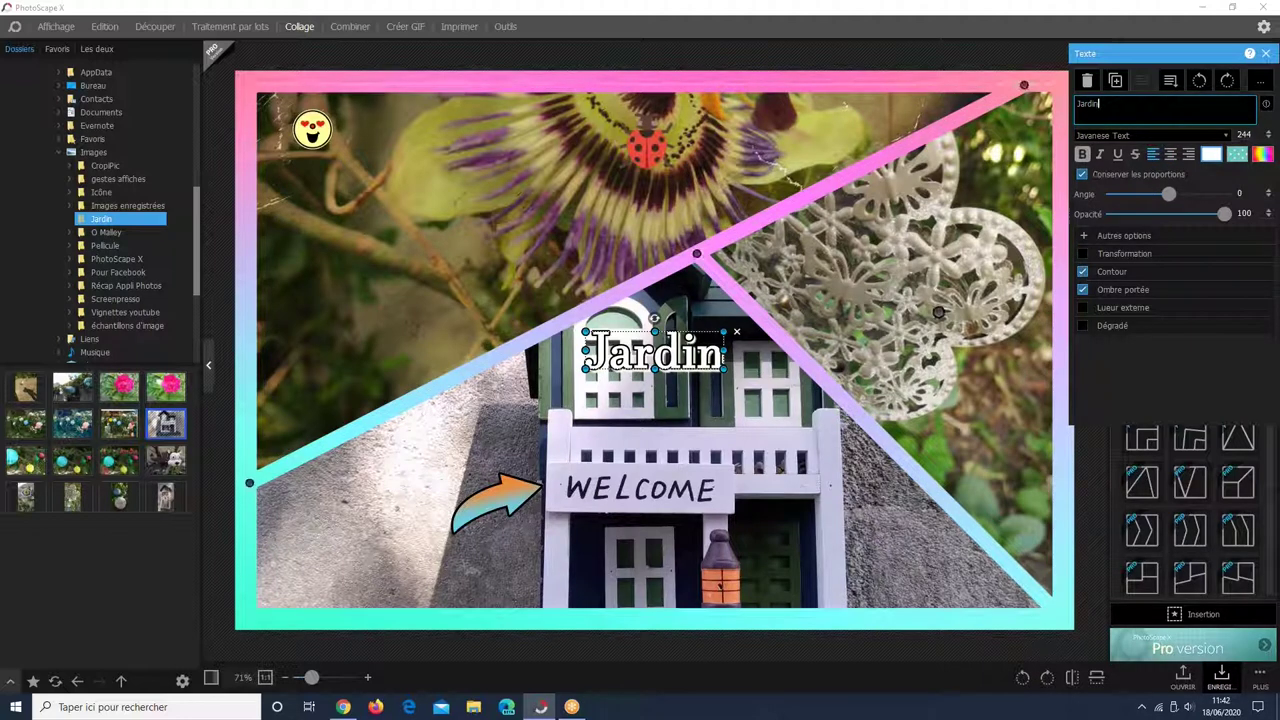
- Set the font size of the "Jardin" text to 300
double_click(1244, 134)
text(3)
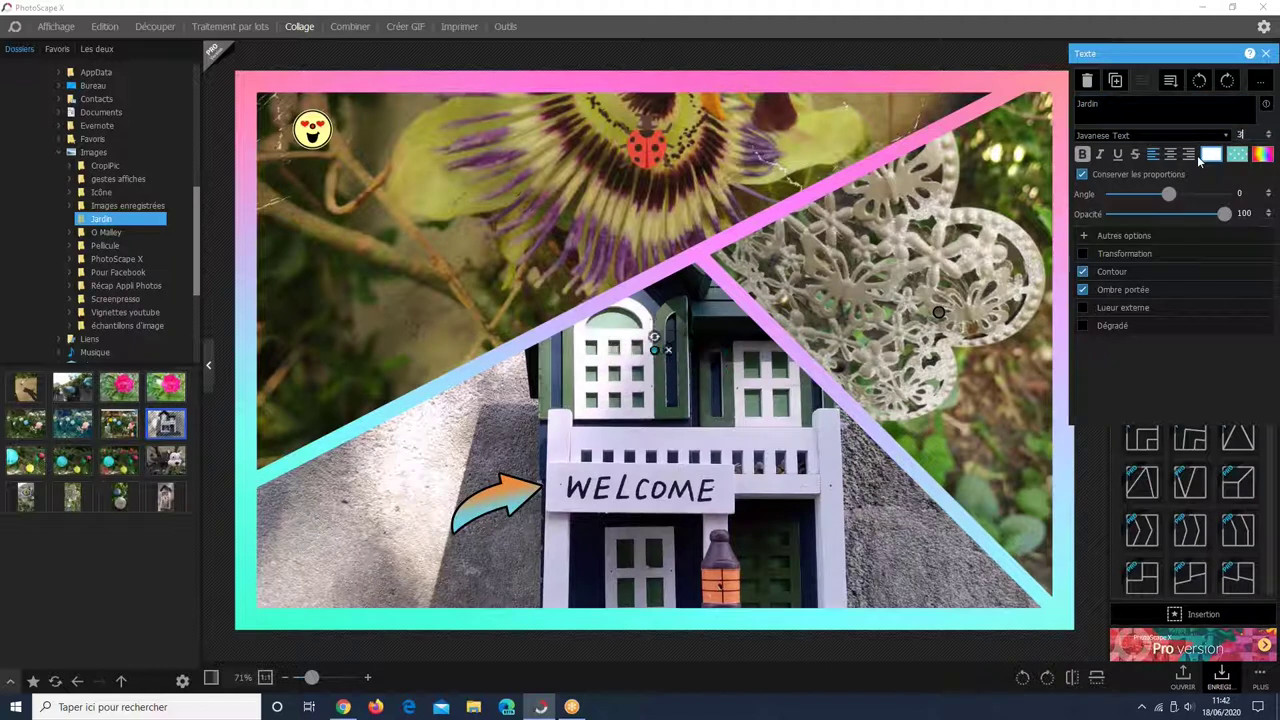
text(00)
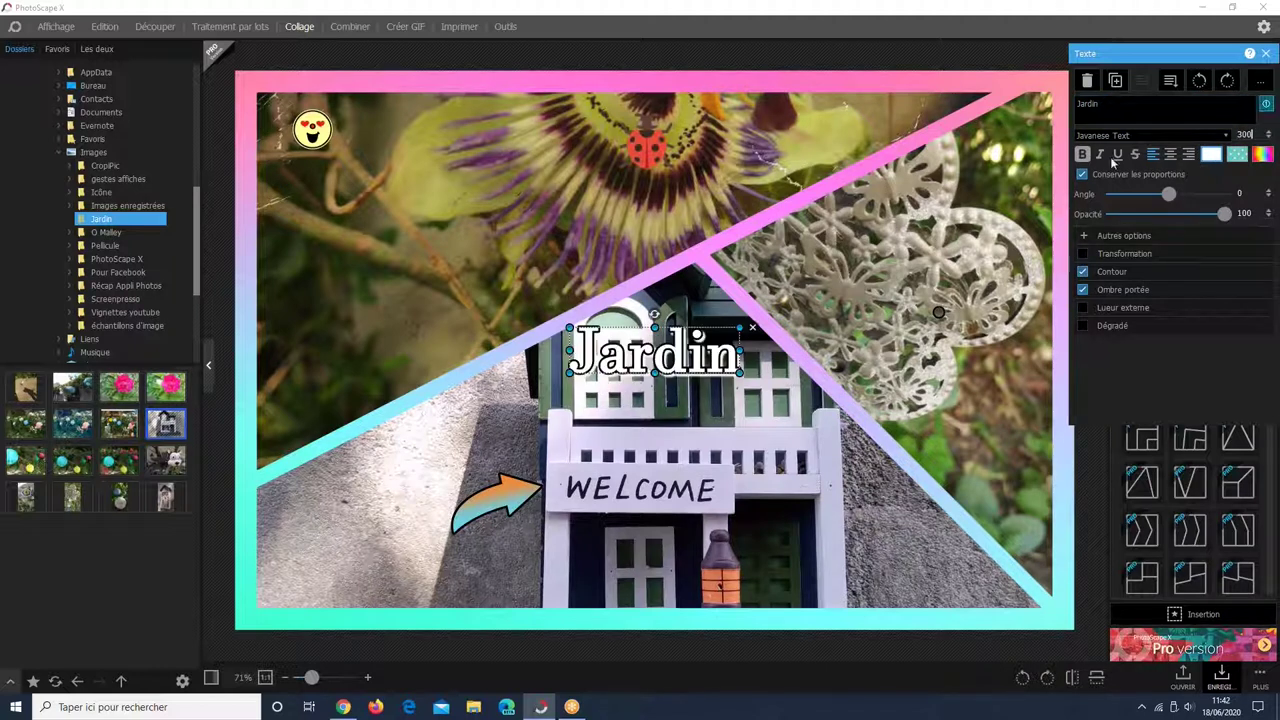
- Set the "Jardin" text's font to Imprint MT Shadow and scale the text down to size 250
click(1142, 134)
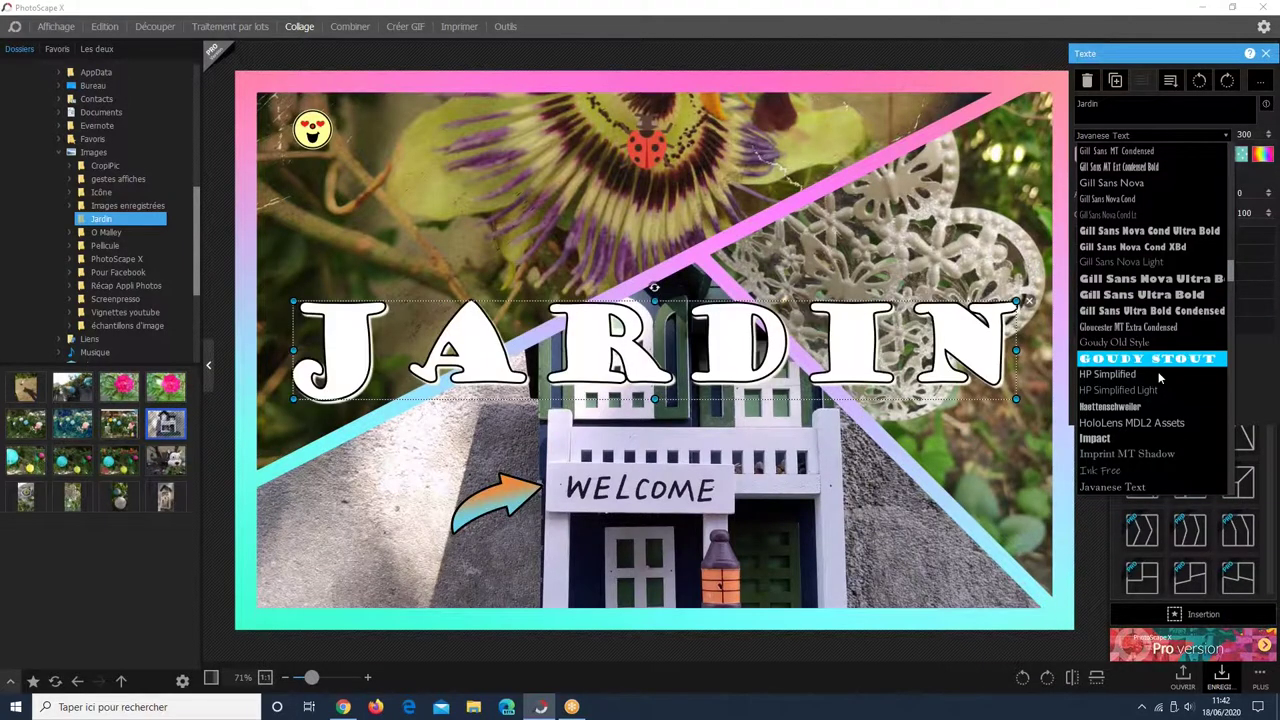
click(1153, 456)
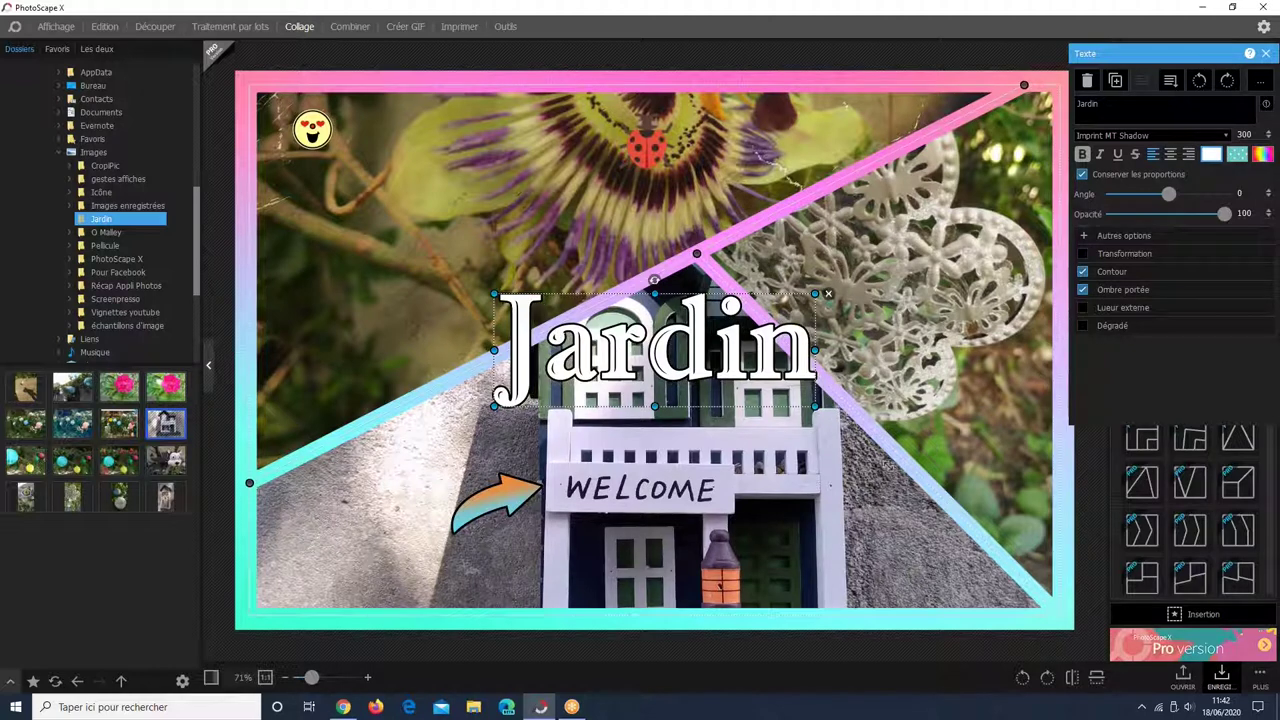
drag(885, 464, 753, 352)
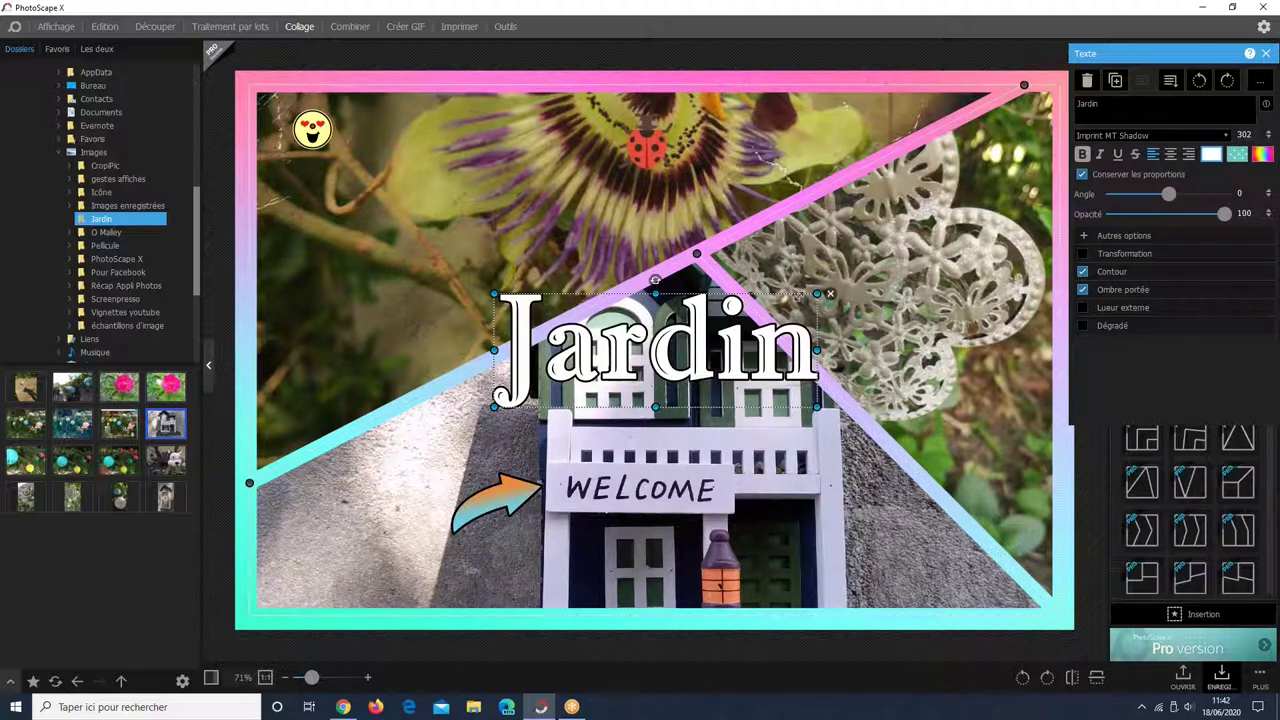
drag(816, 294, 796, 301)
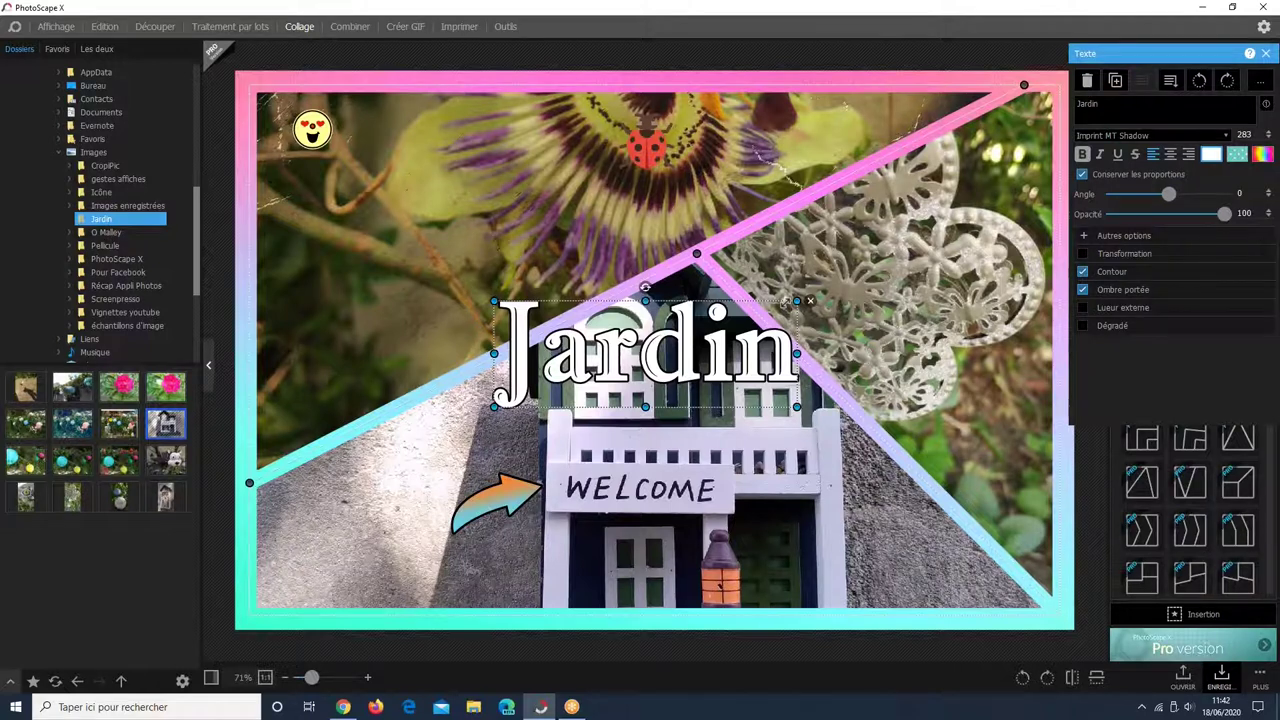
drag(796, 407, 760, 374)
- Move the "Jardin" text onto the passion flower photo, below the smiley, and toggle its strikethrough on and off
drag(636, 347, 423, 287)
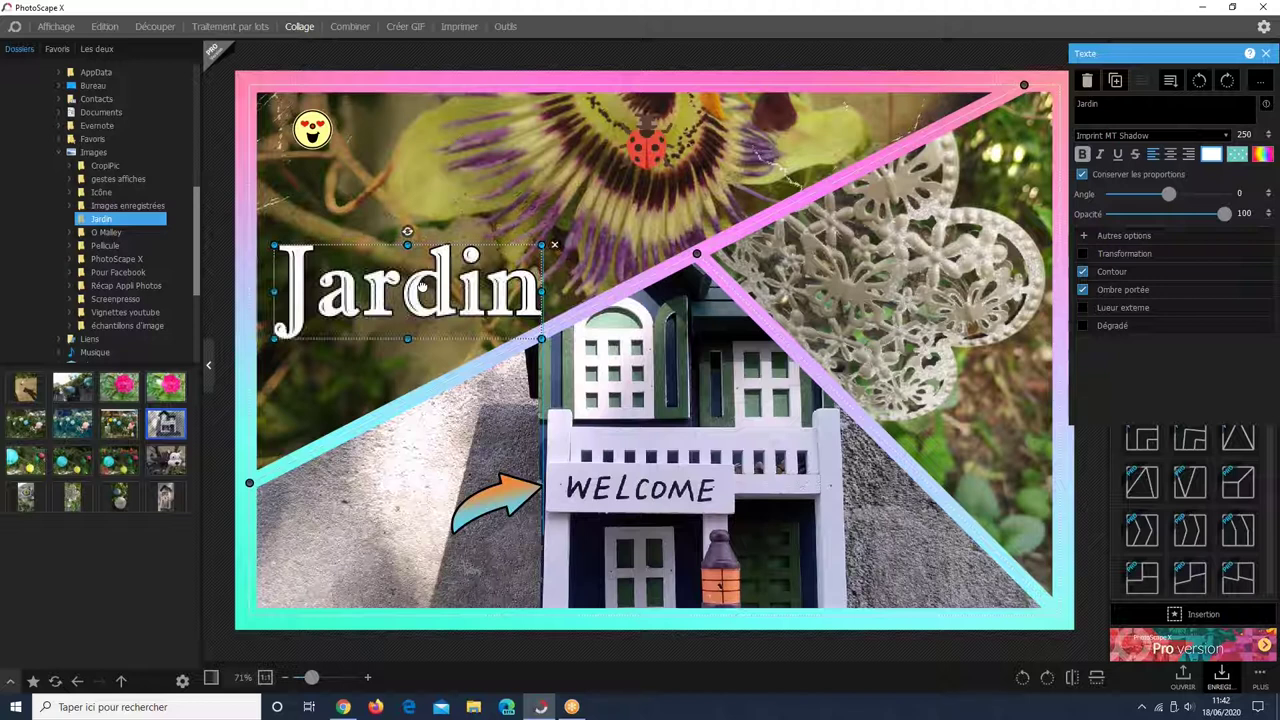
drag(421, 287, 410, 272)
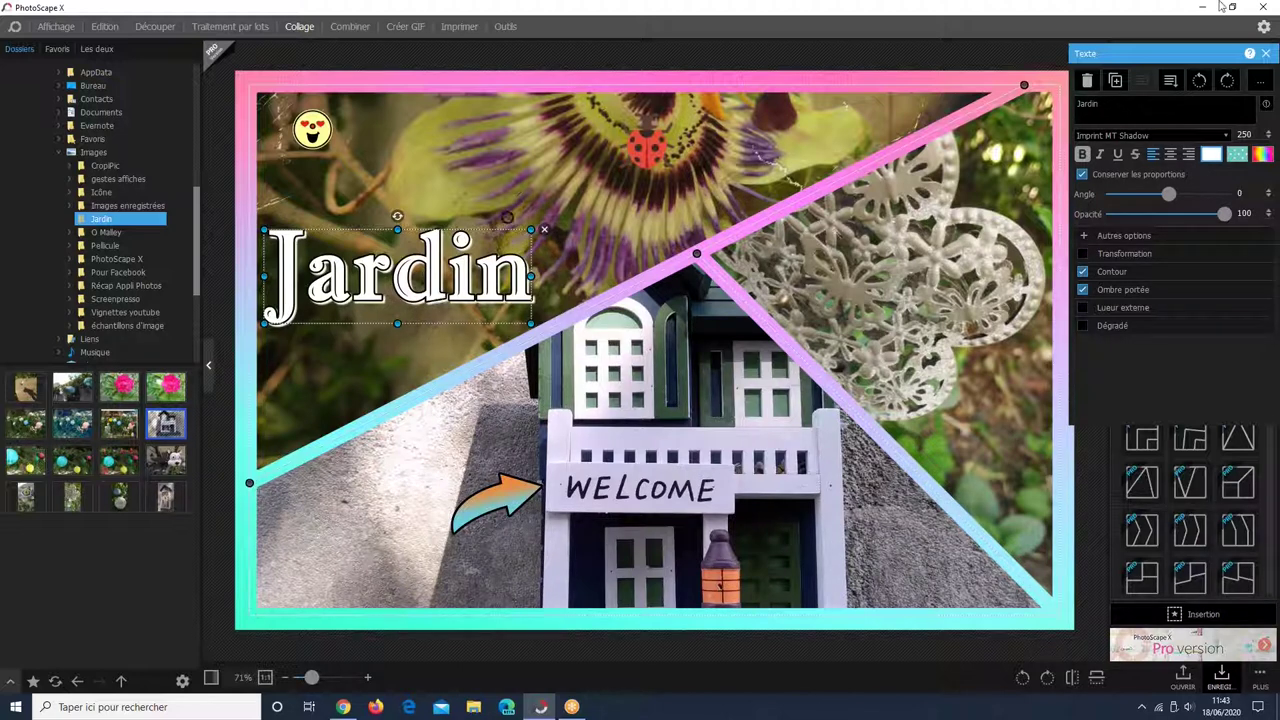
click(1136, 155)
click(1136, 154)
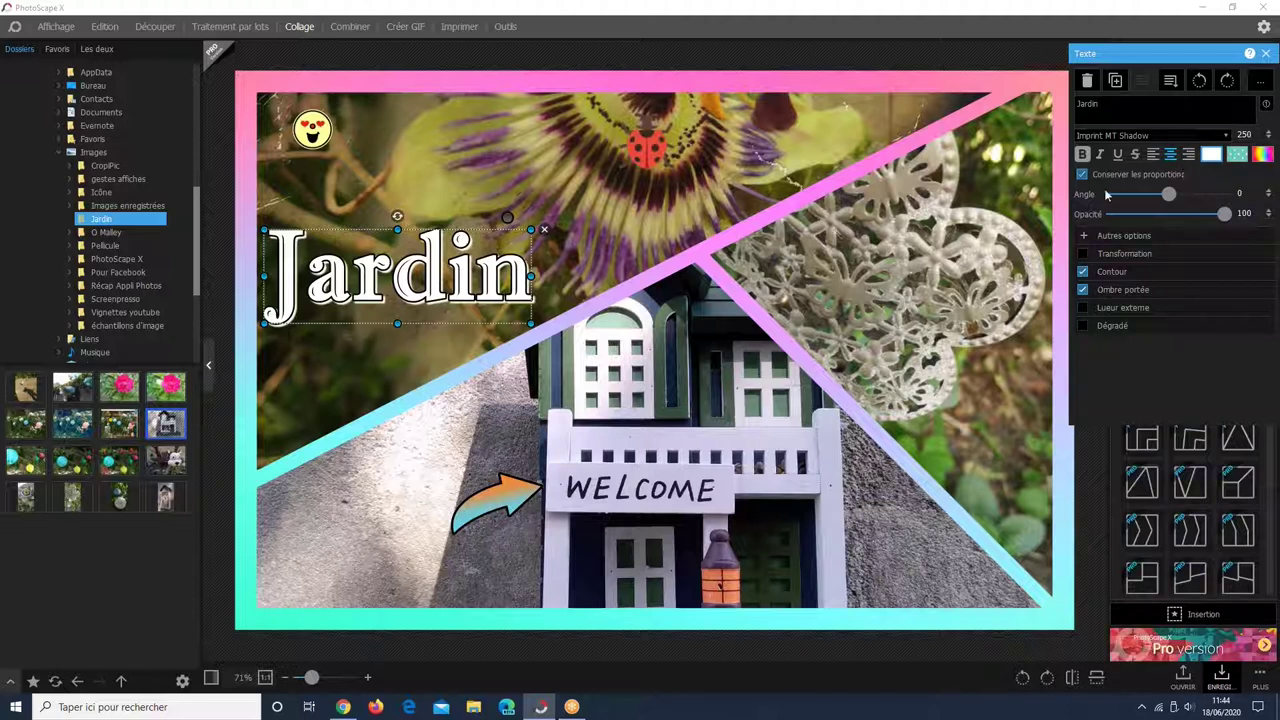
- Add a second line reading "d'été" to the text, try left alignment and return to centred alignment
mouse_move(646, 277)
click(1170, 110)
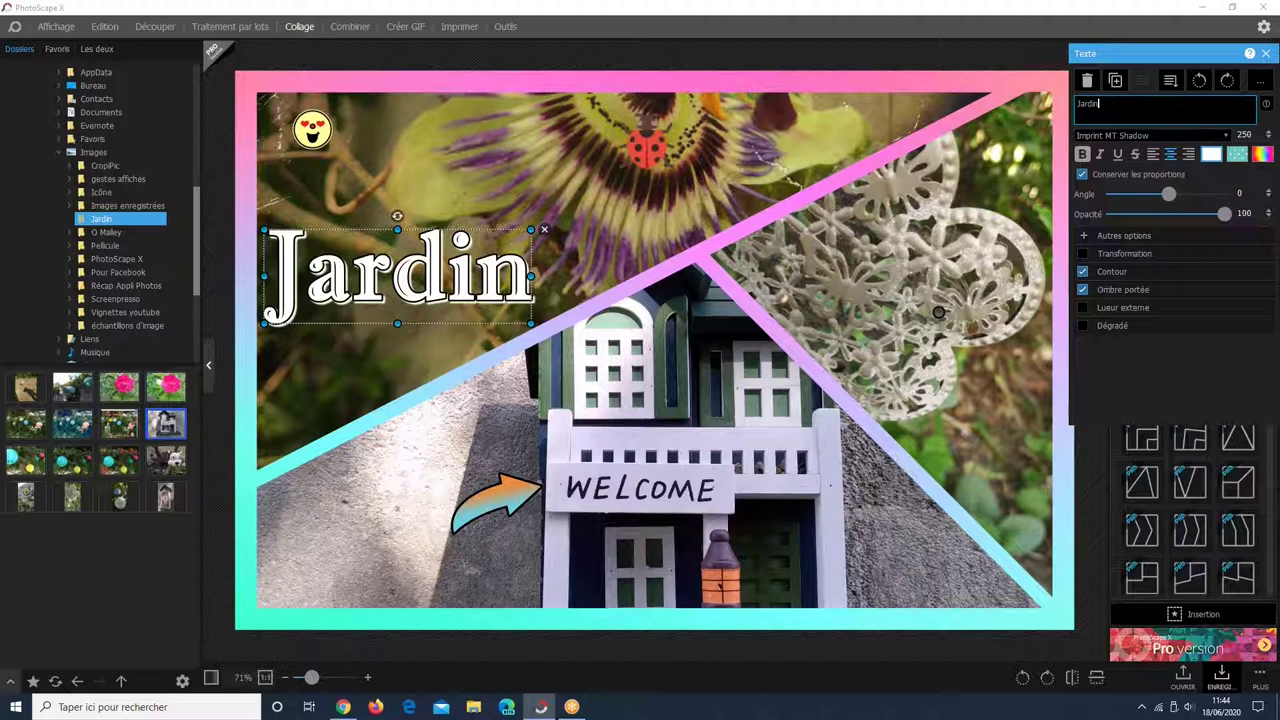
key(Return)
text(d'été)
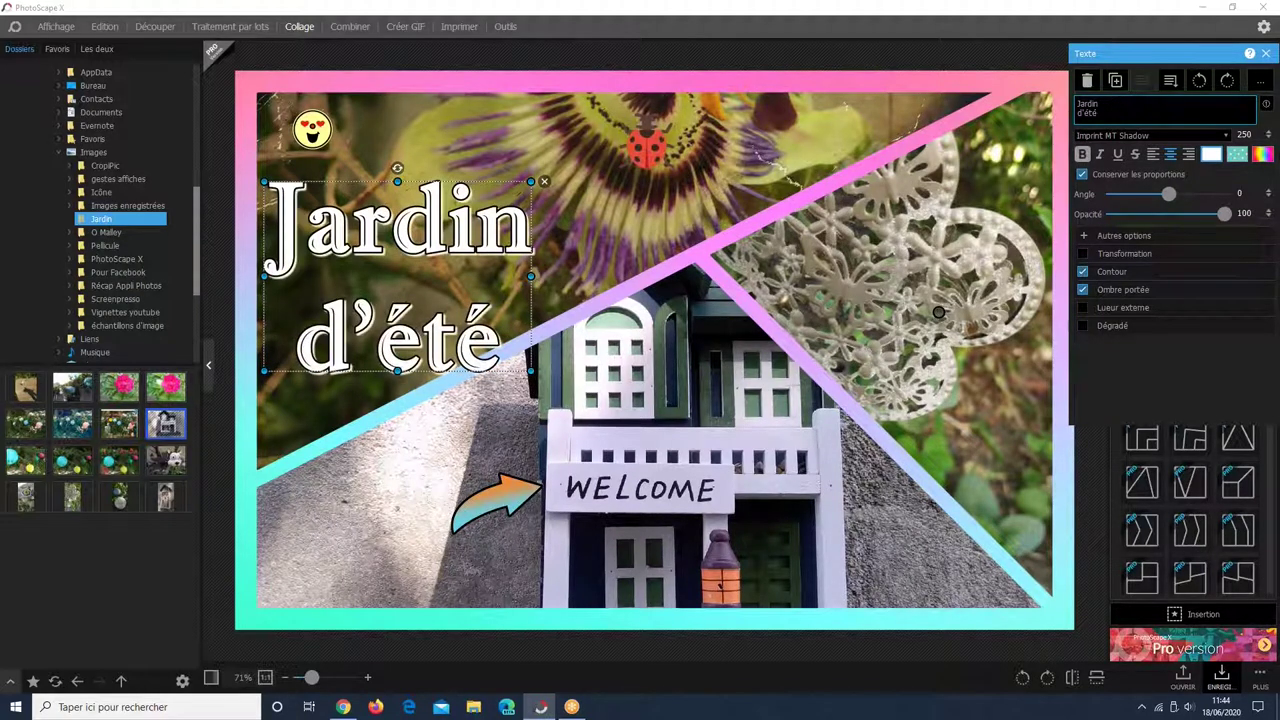
click(1154, 153)
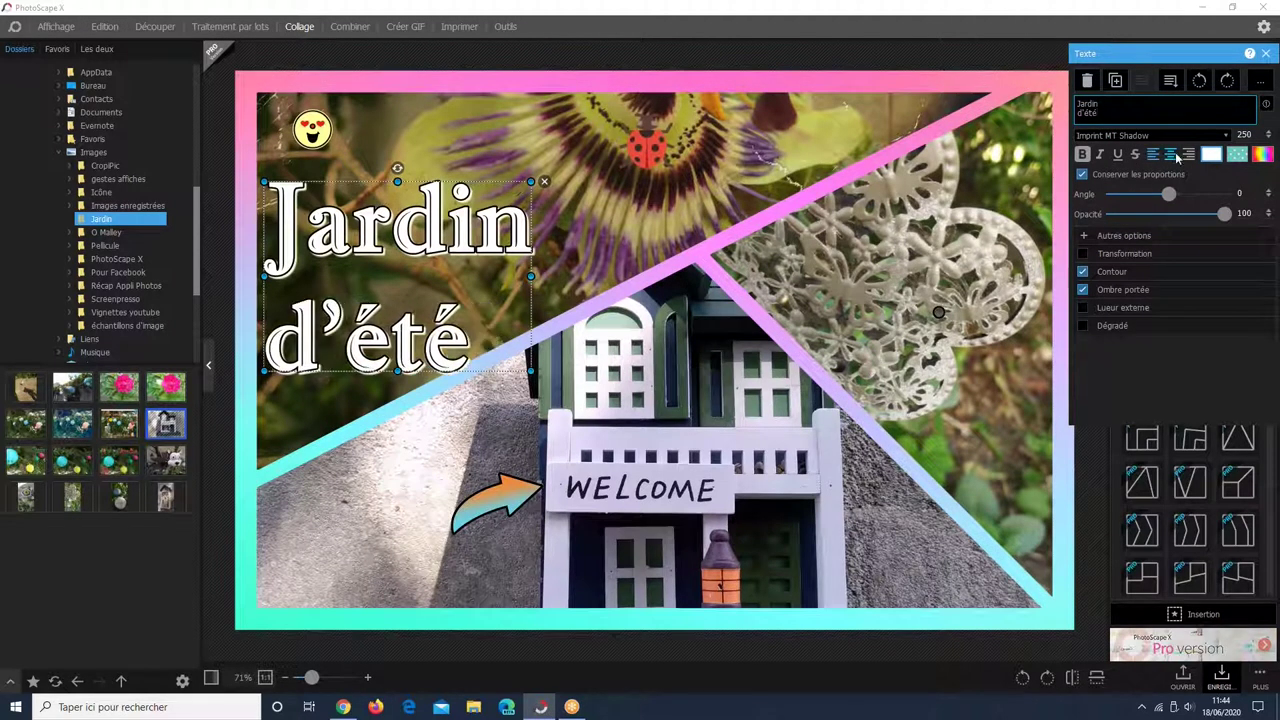
click(1171, 154)
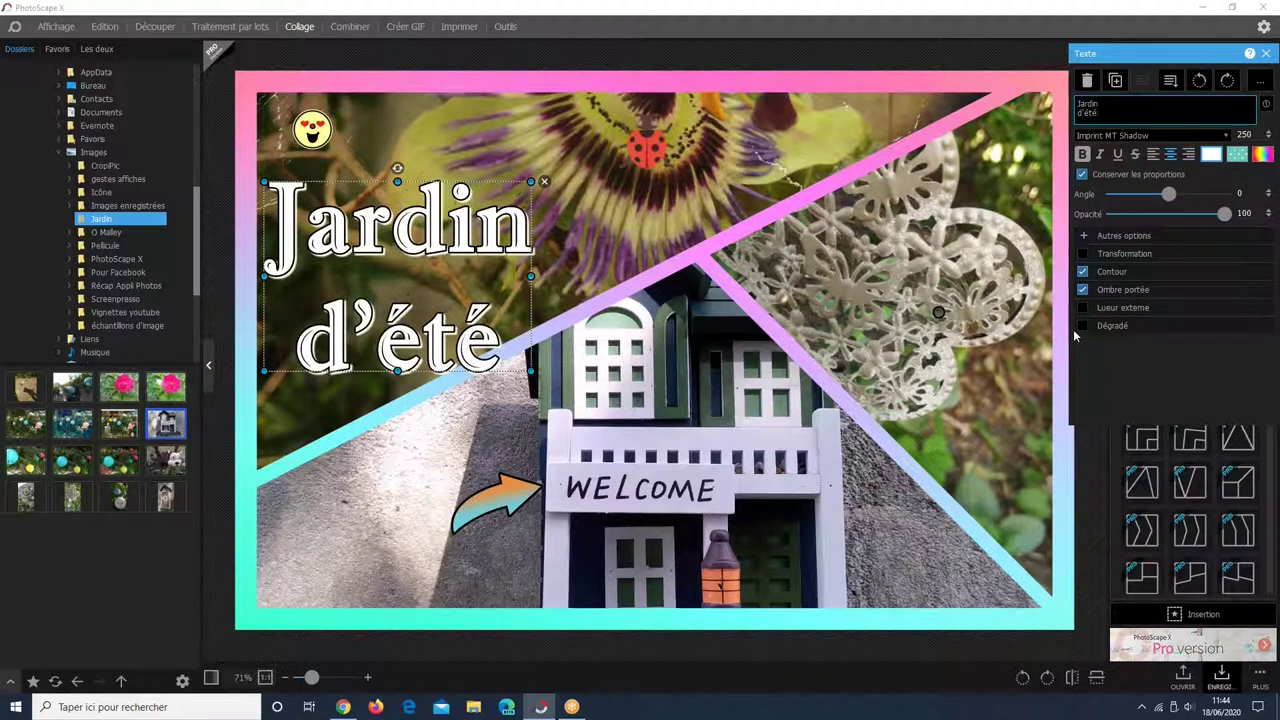
- Delete the second line "d'été" from the text object
drag(1136, 114, 1129, 97)
double_click(1129, 99)
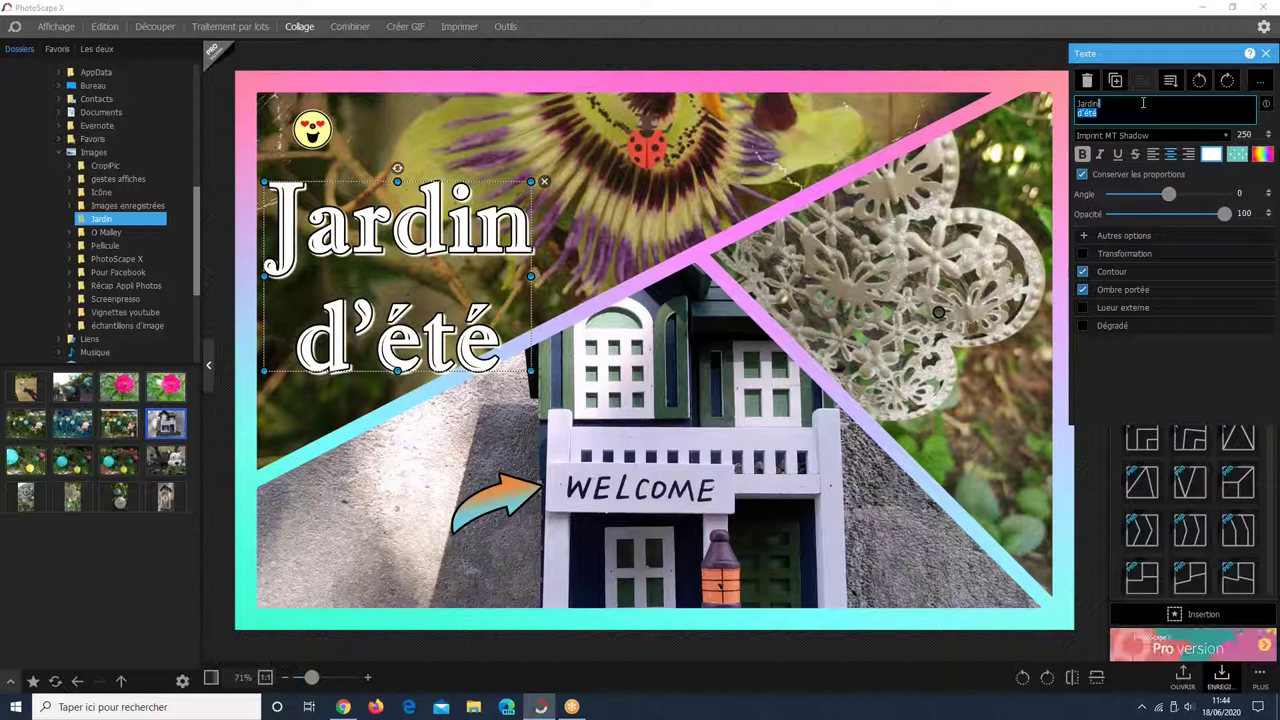
key(BackSpace)
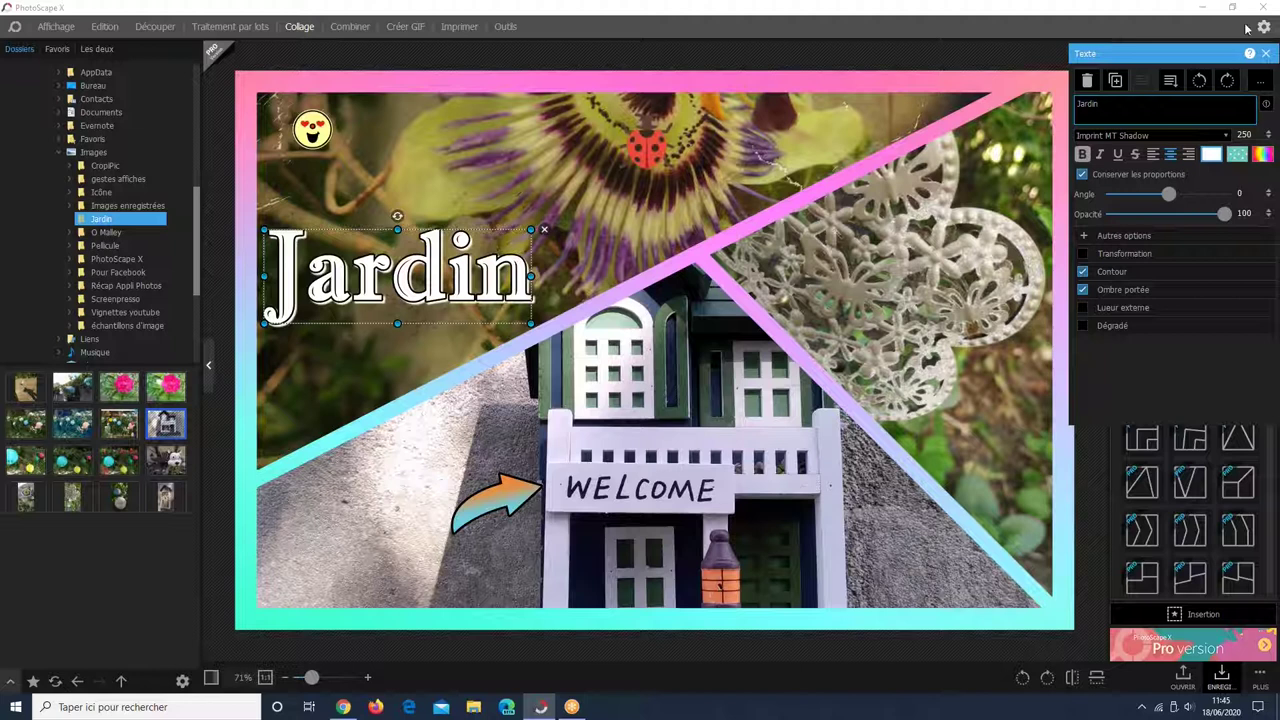
- Try the salmon colour #ffe8928d and a pale dot pattern as the "Jardin" text fill, cancelling each one
click(1215, 157)
click(1180, 275)
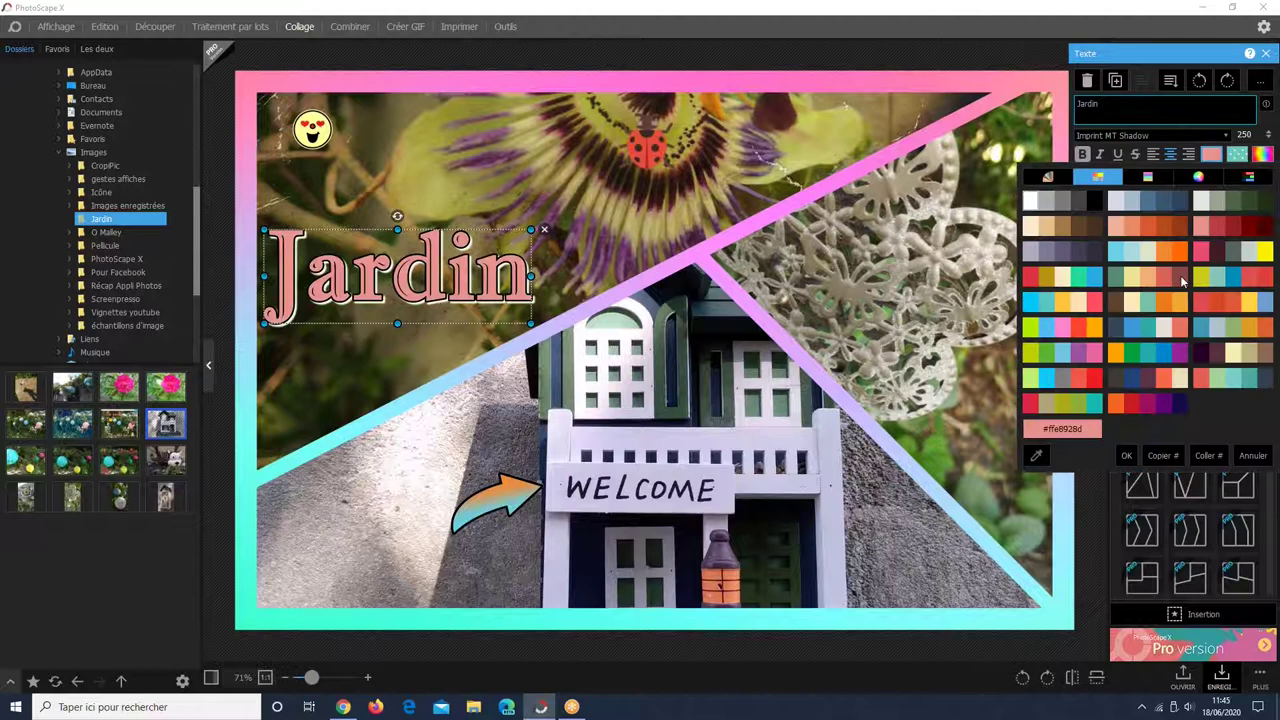
click(1253, 455)
click(1237, 153)
click(1088, 270)
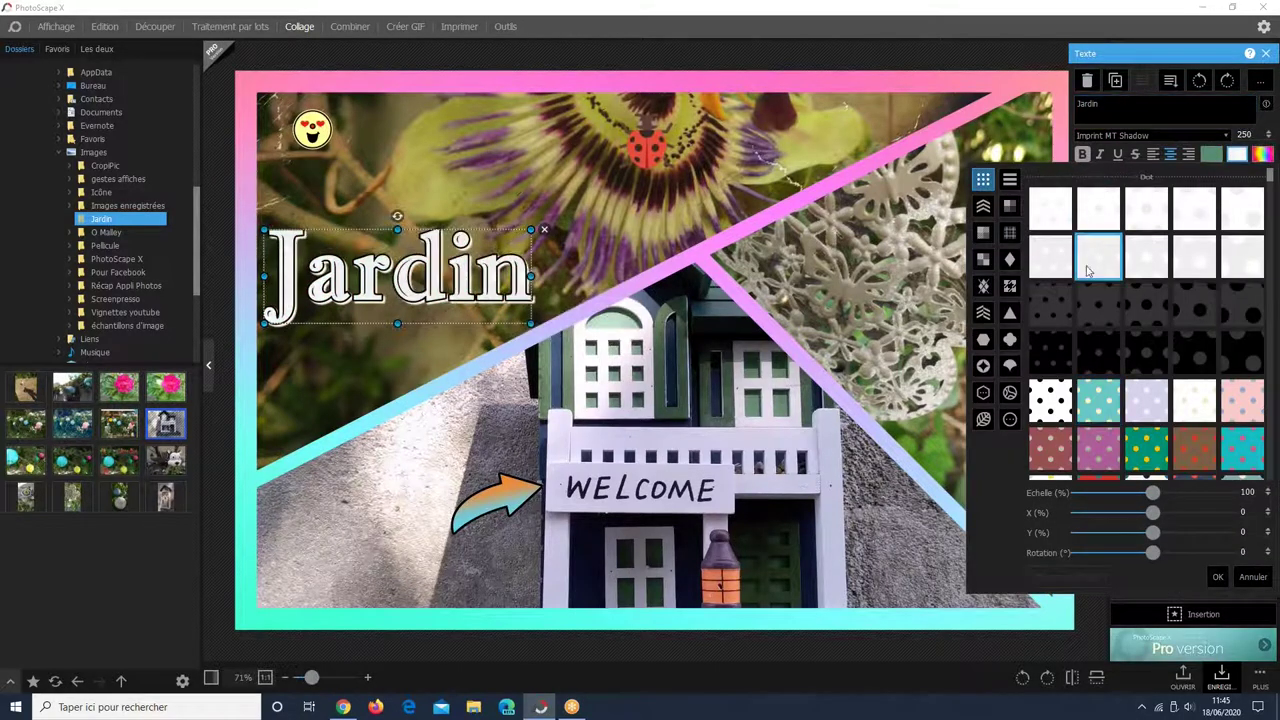
key(Escape)
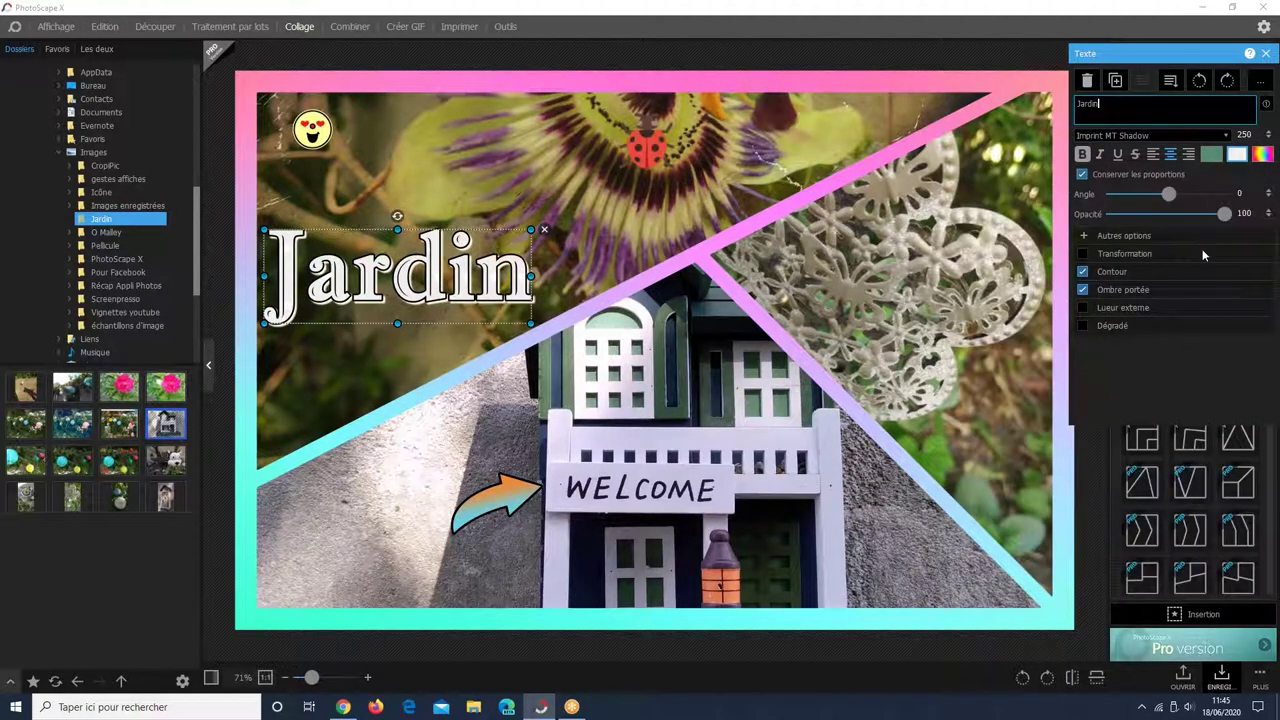
- Fill the "Jardin" text with the pastel rainbow gradient and deselect the text
click(1262, 153)
click(1098, 240)
click(1195, 190)
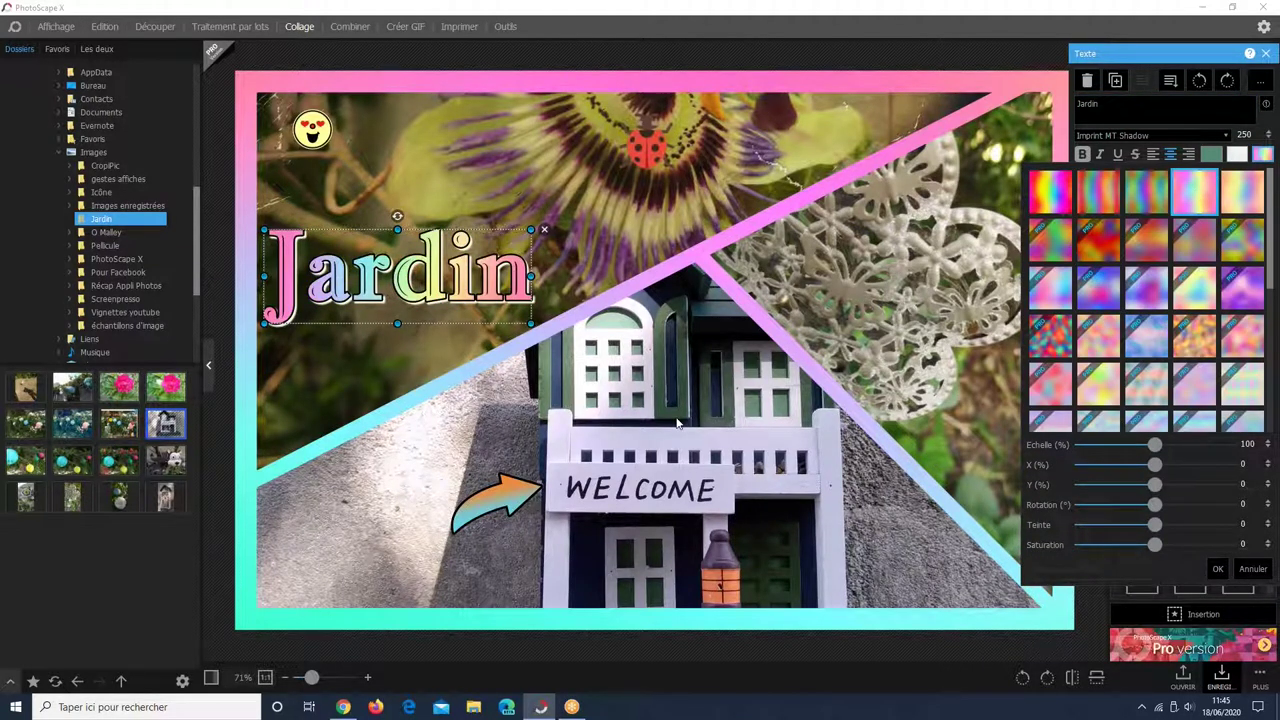
click(678, 425)
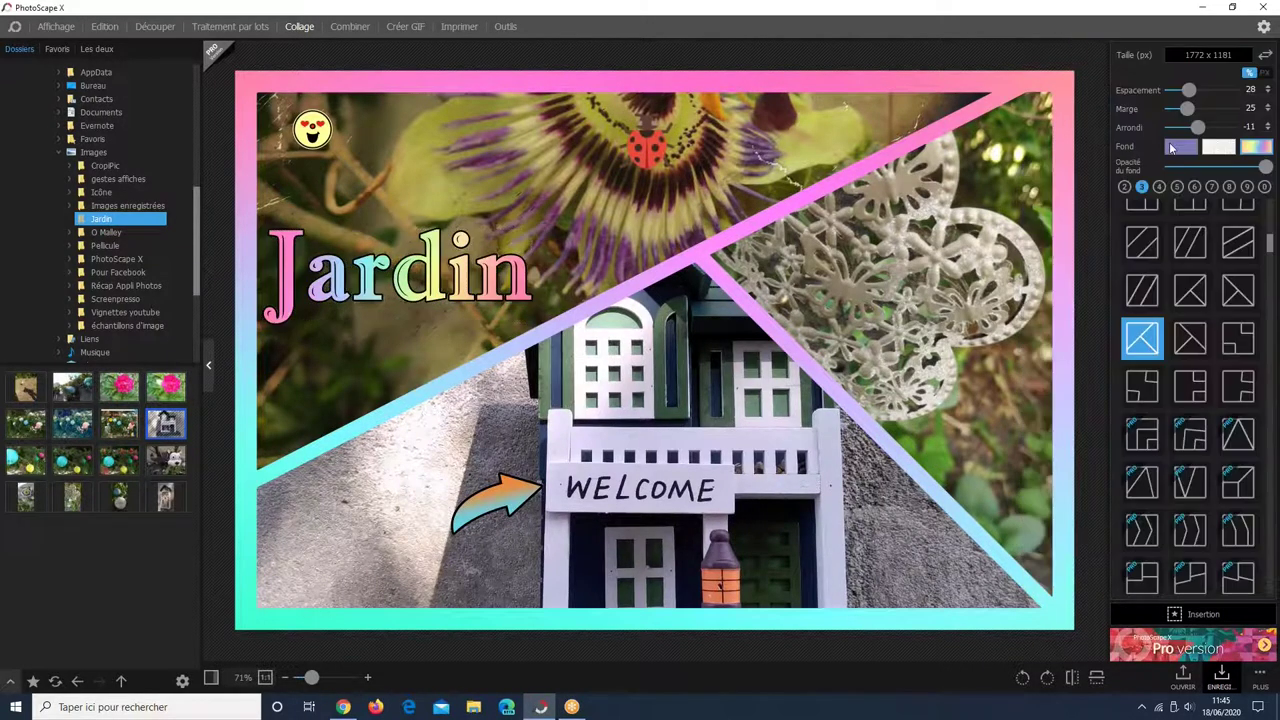
- Try rotating the "Jardin" text to -90 and -26, vary its opacity, and restore angle 0 and opacity 100
click(435, 304)
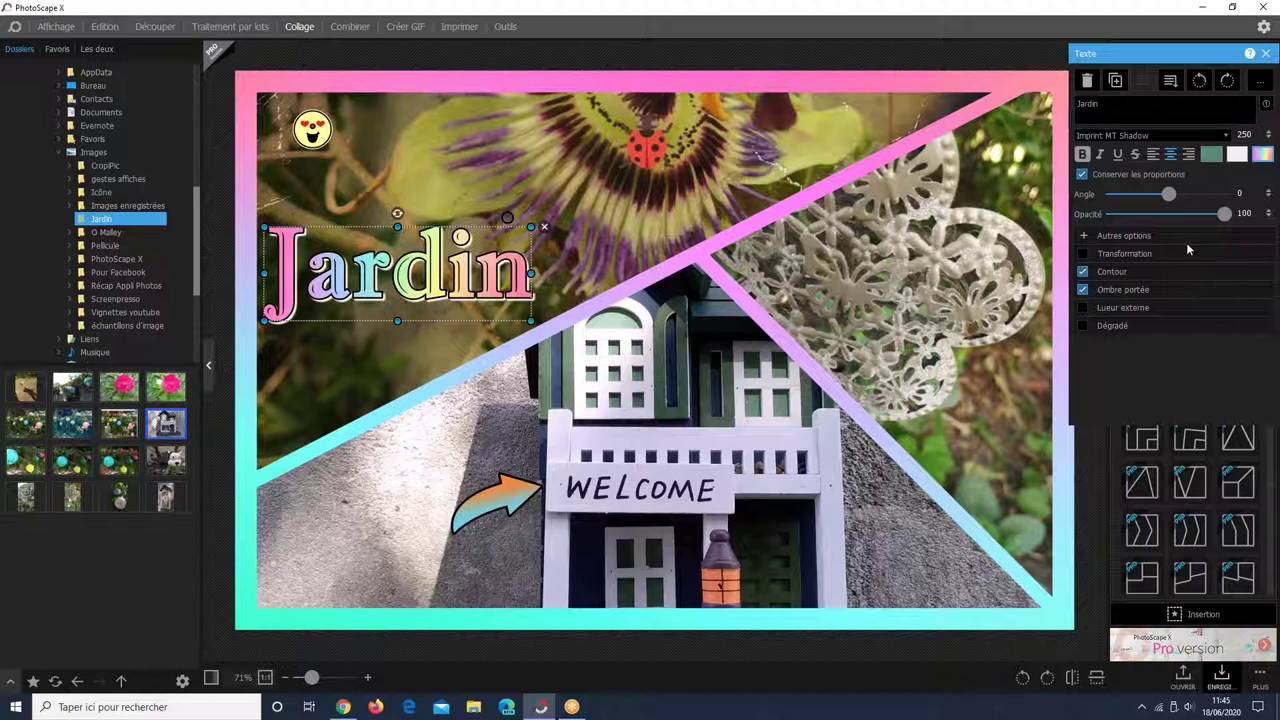
click(1127, 194)
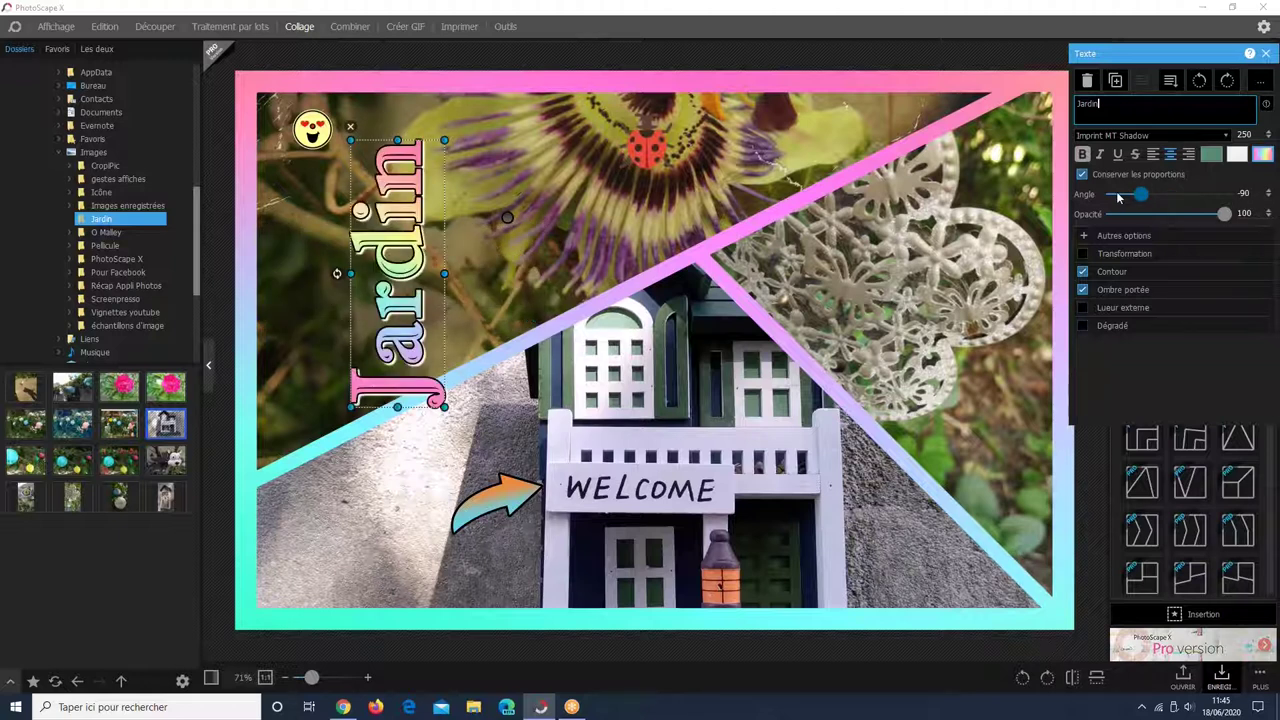
drag(1118, 196, 1214, 224)
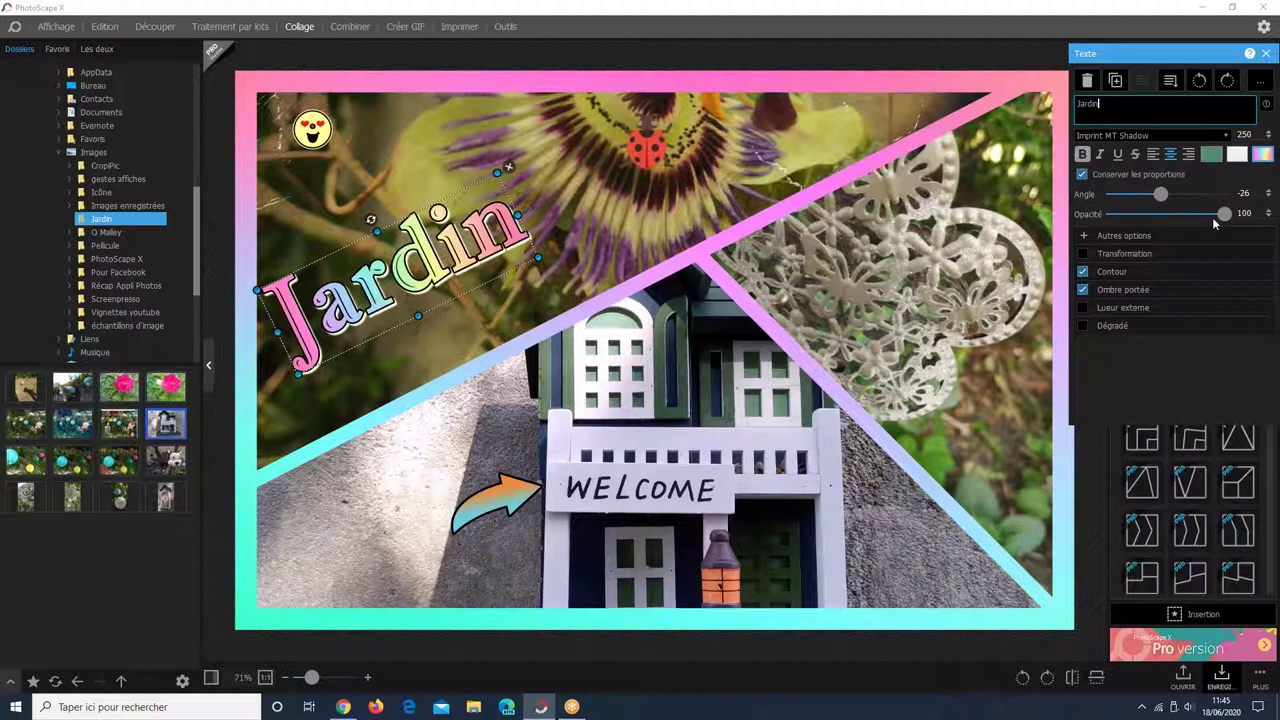
mouse_move(1223, 218)
mouse_down()
mouse_move(1117, 218)
mouse_move(1245, 213)
mouse_up()
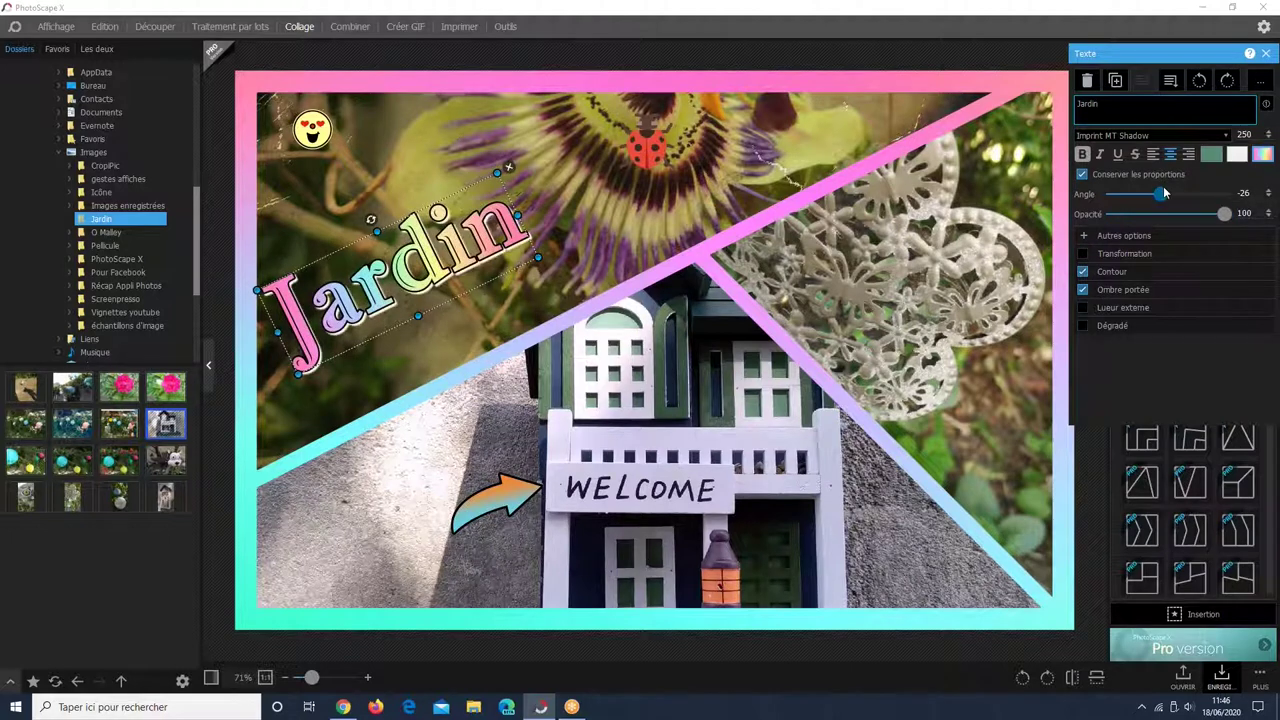
mouse_move(1163, 193)
mouse_down()
mouse_move(1140, 193)
mouse_move(1168, 191)
mouse_up()
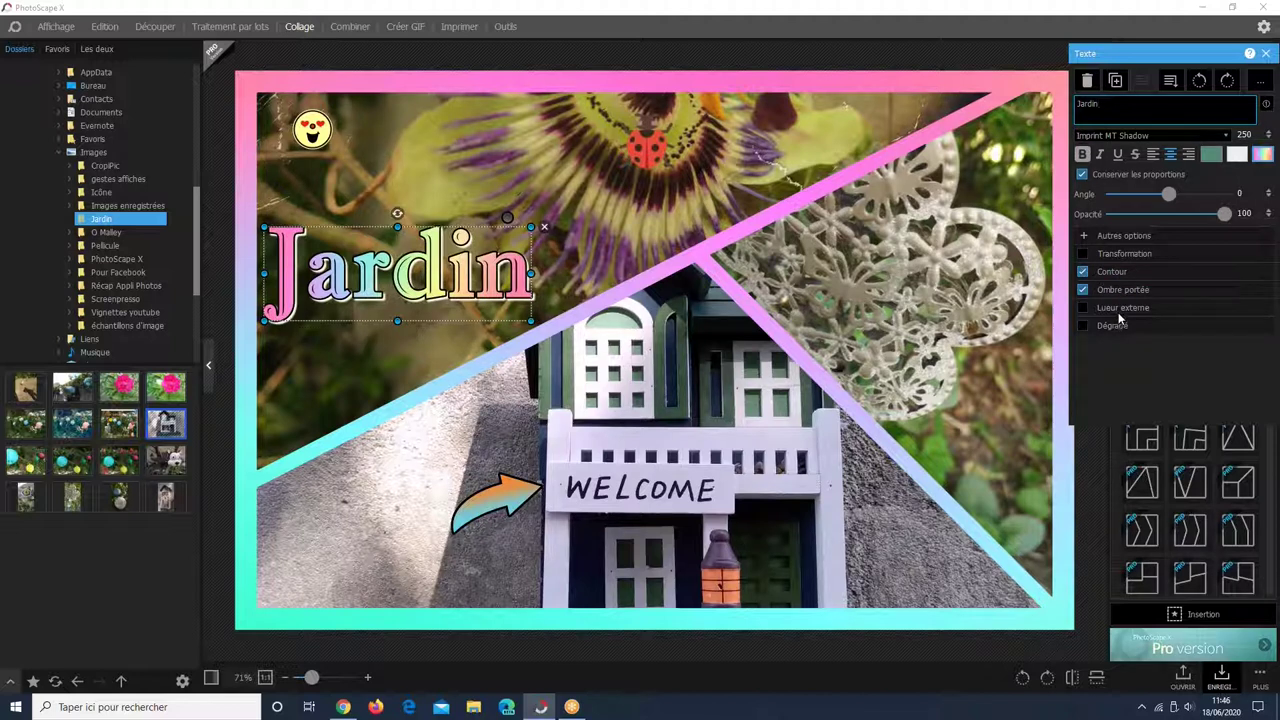
- Enable the text's transformation, apply the trapezoid narrowing at its upper edge, and pull its upper-left and lower-right corners inward
click(1110, 254)
click(1083, 253)
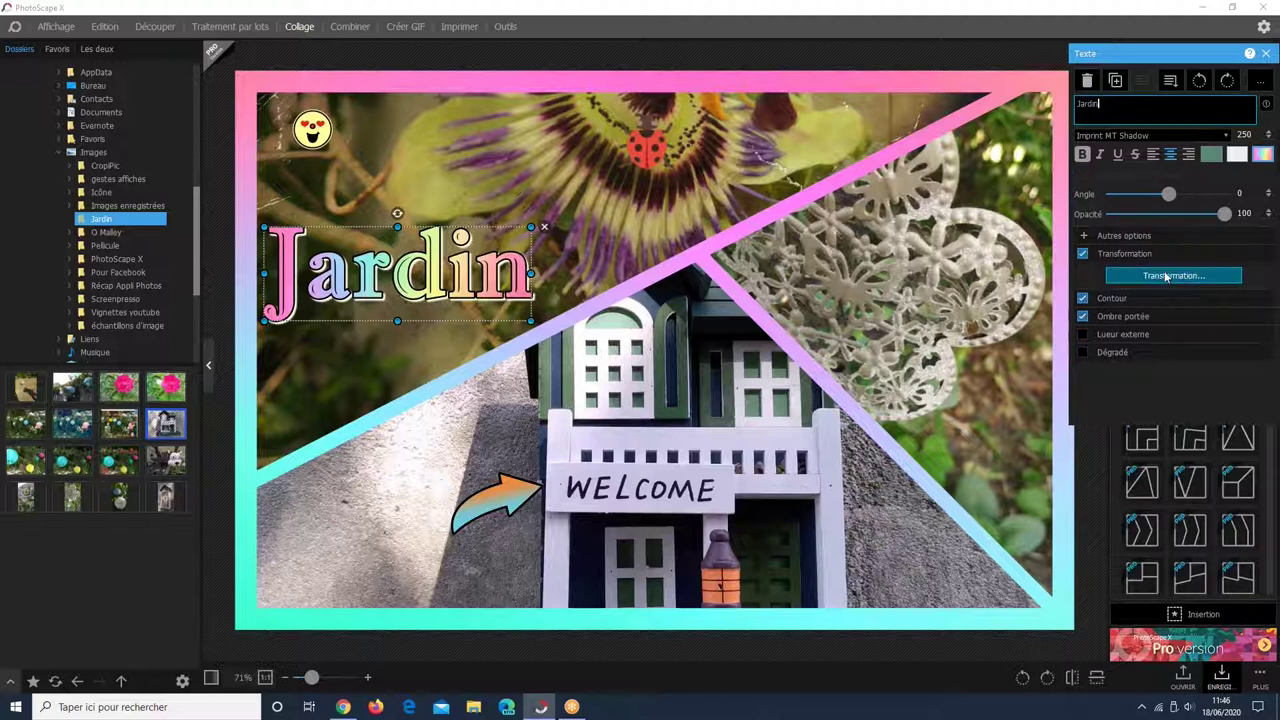
click(1166, 276)
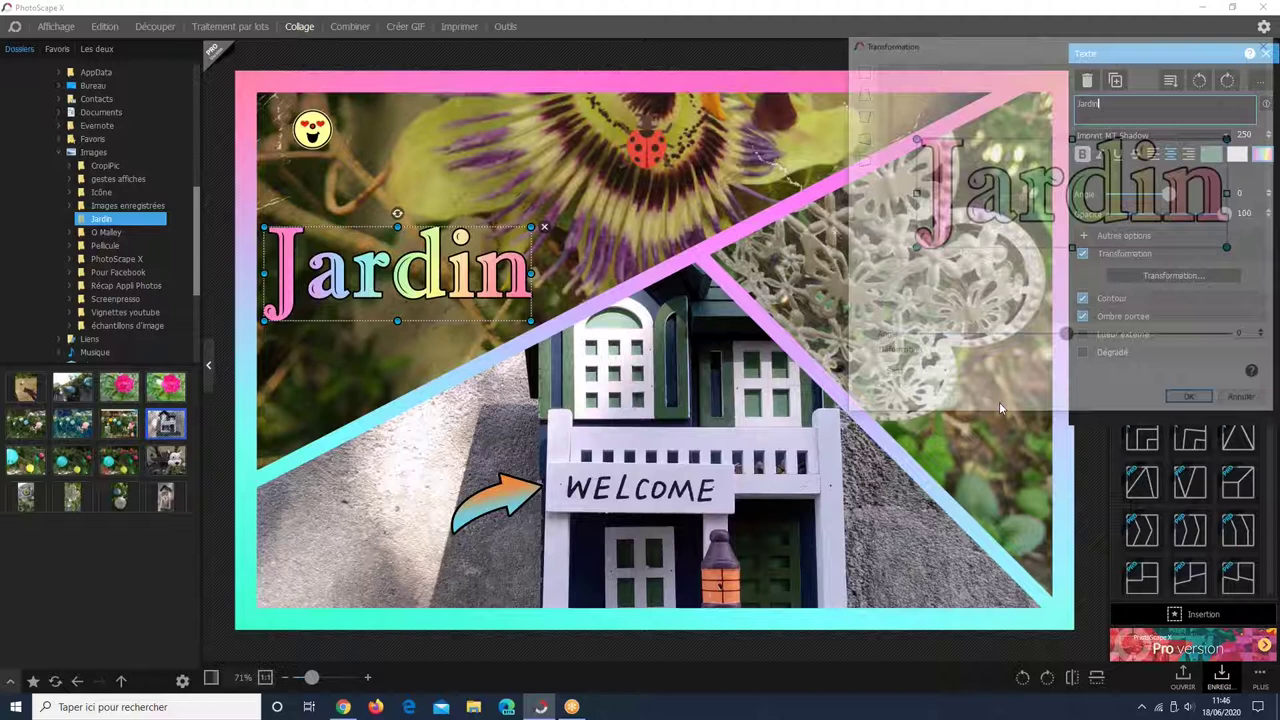
mouse_move(1074, 118)
mouse_down()
mouse_move(1069, 50)
mouse_move(1066, 110)
mouse_up()
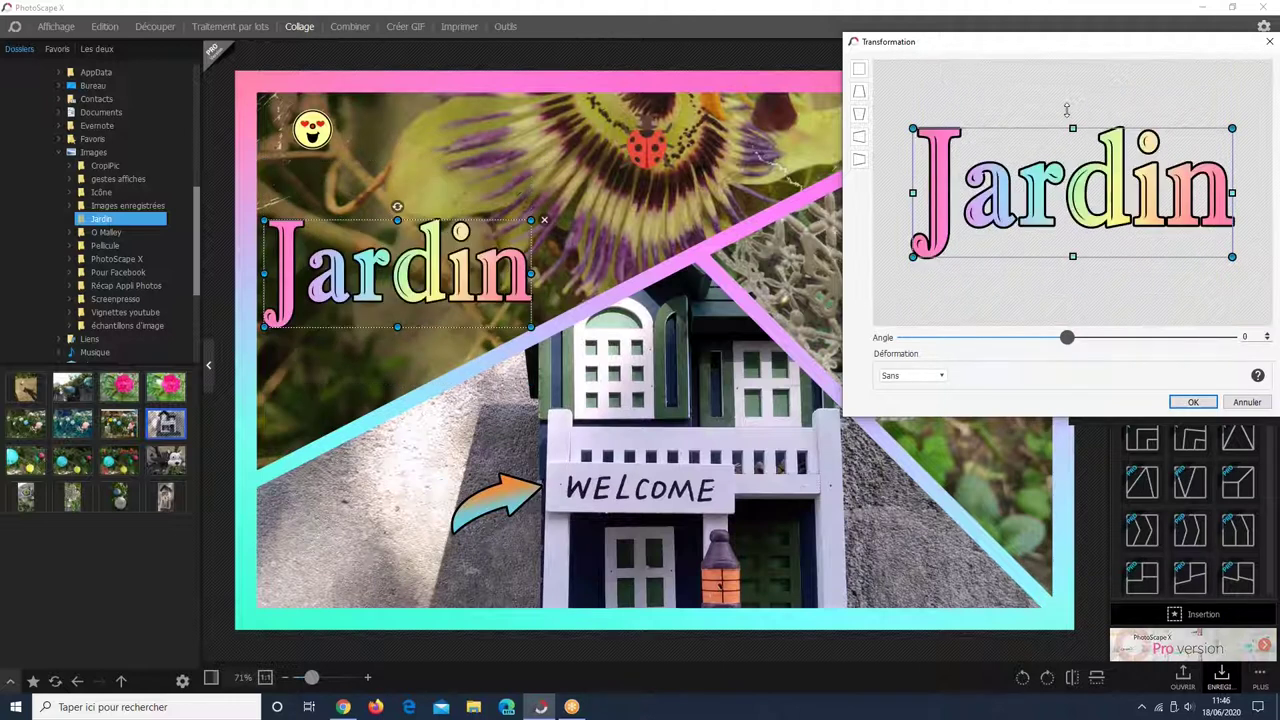
click(858, 113)
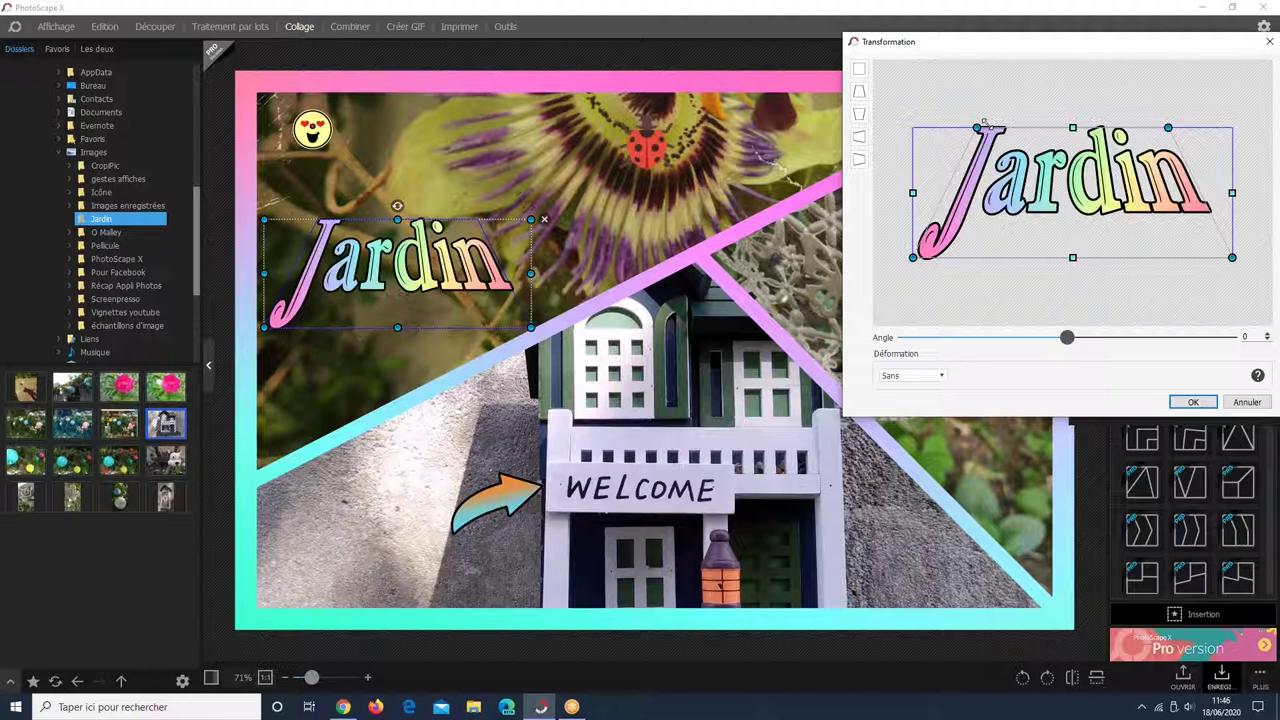
drag(985, 121, 1040, 140)
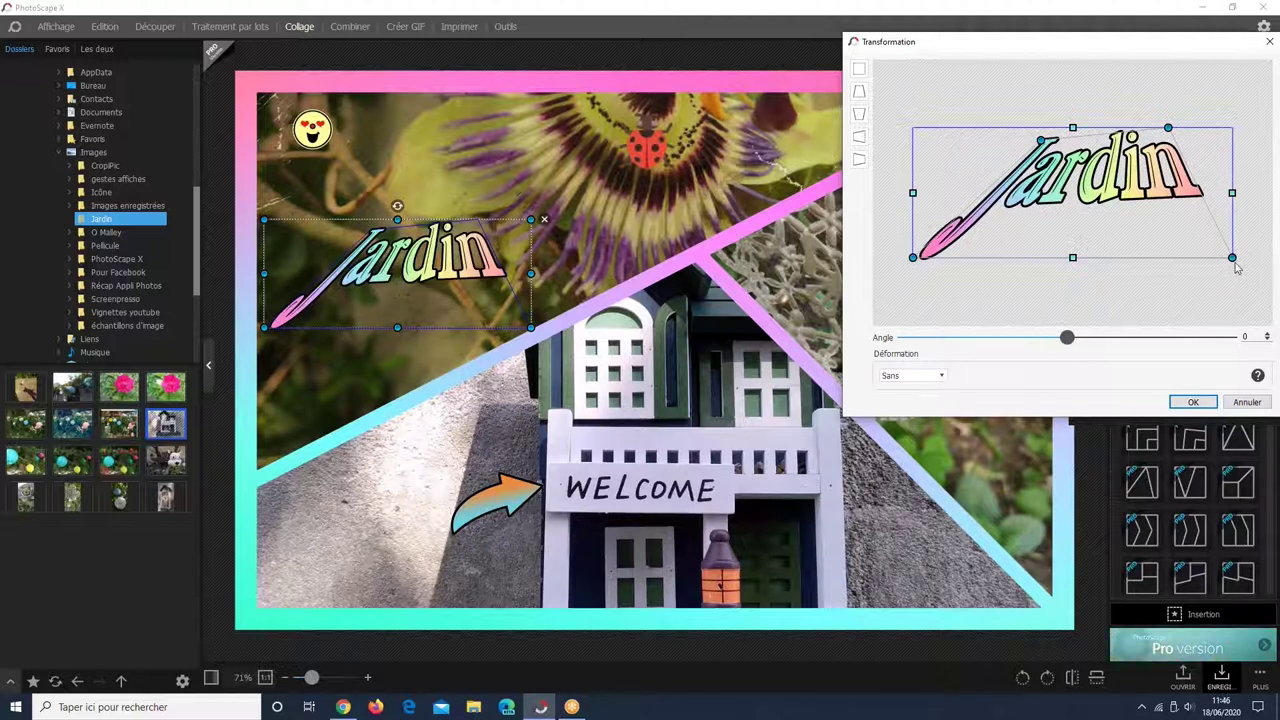
drag(1231, 257, 1159, 233)
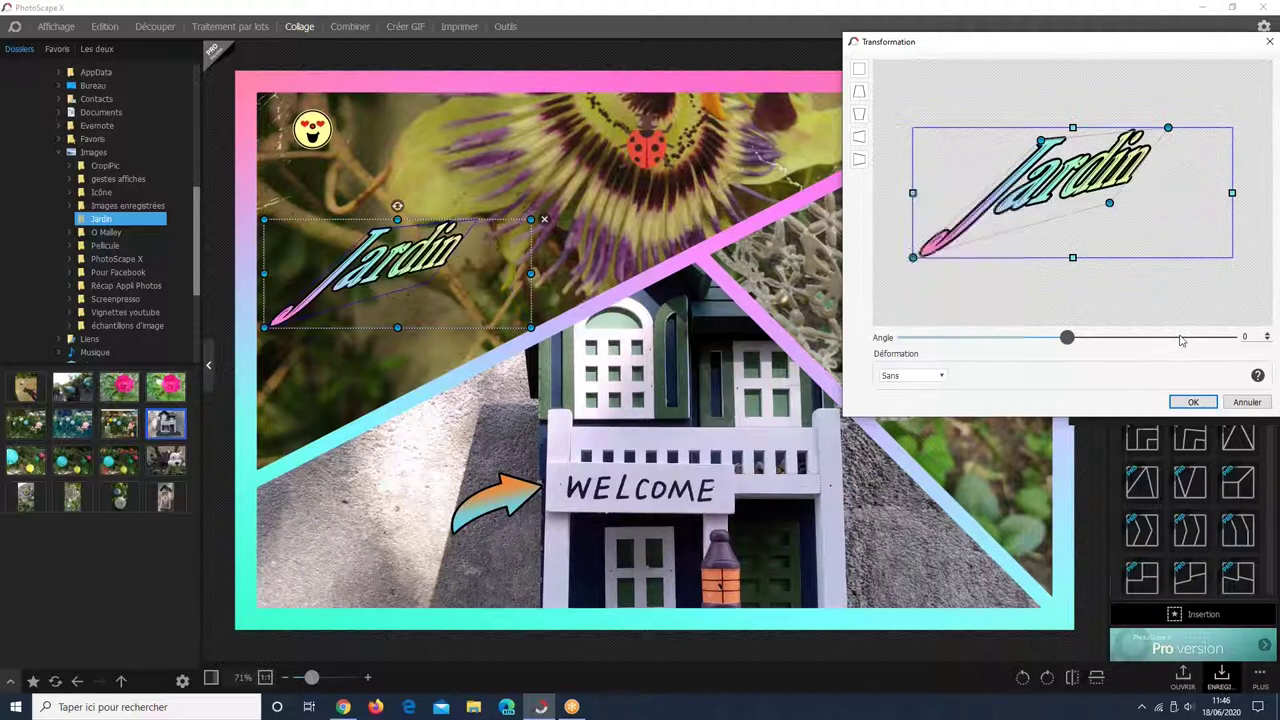
- Apply a horizontal Prisme deformation to the text with Gain 38 and Décalage 55, and accept the transformation
click(912, 376)
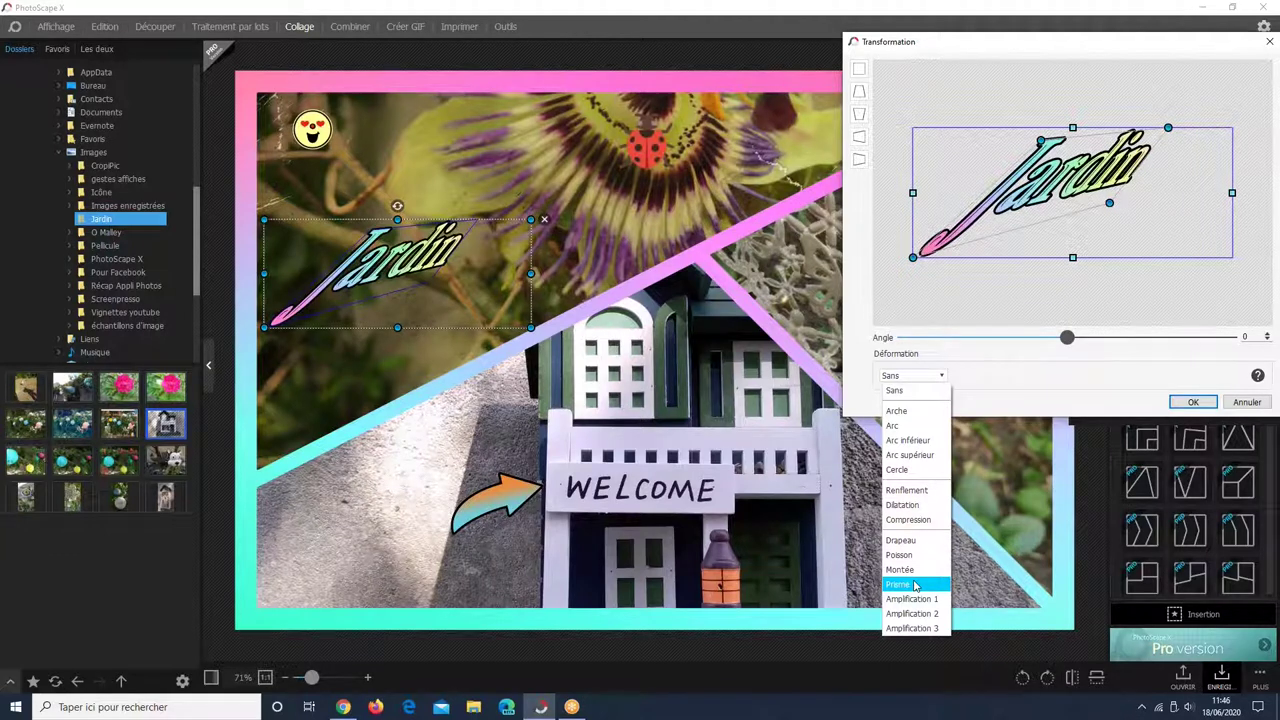
click(914, 585)
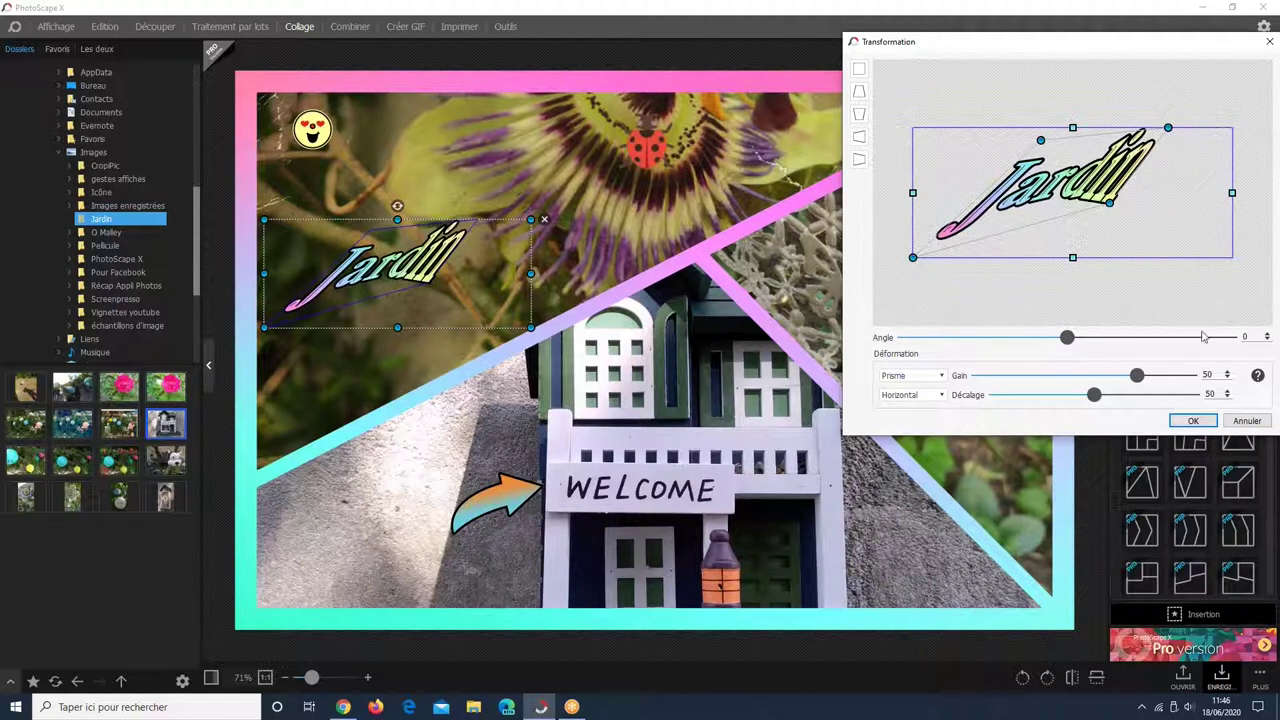
drag(1137, 376, 1198, 376)
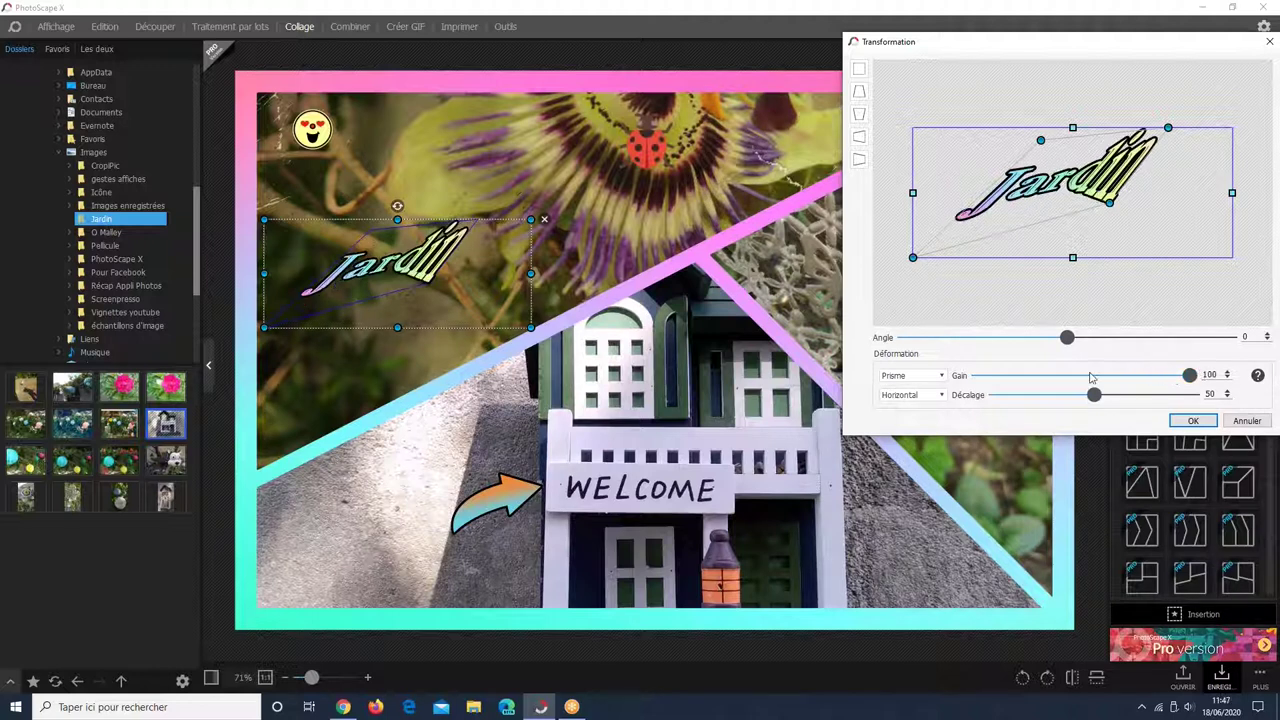
click(1041, 378)
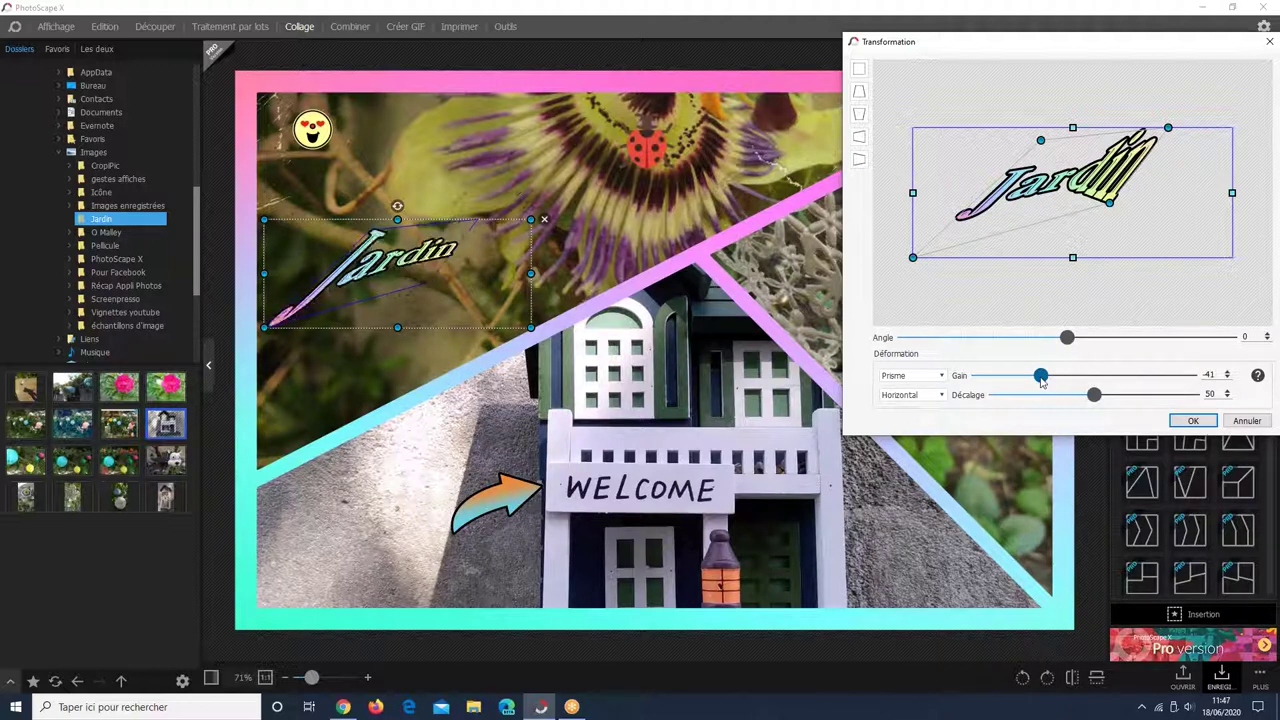
drag(1041, 378, 1124, 376)
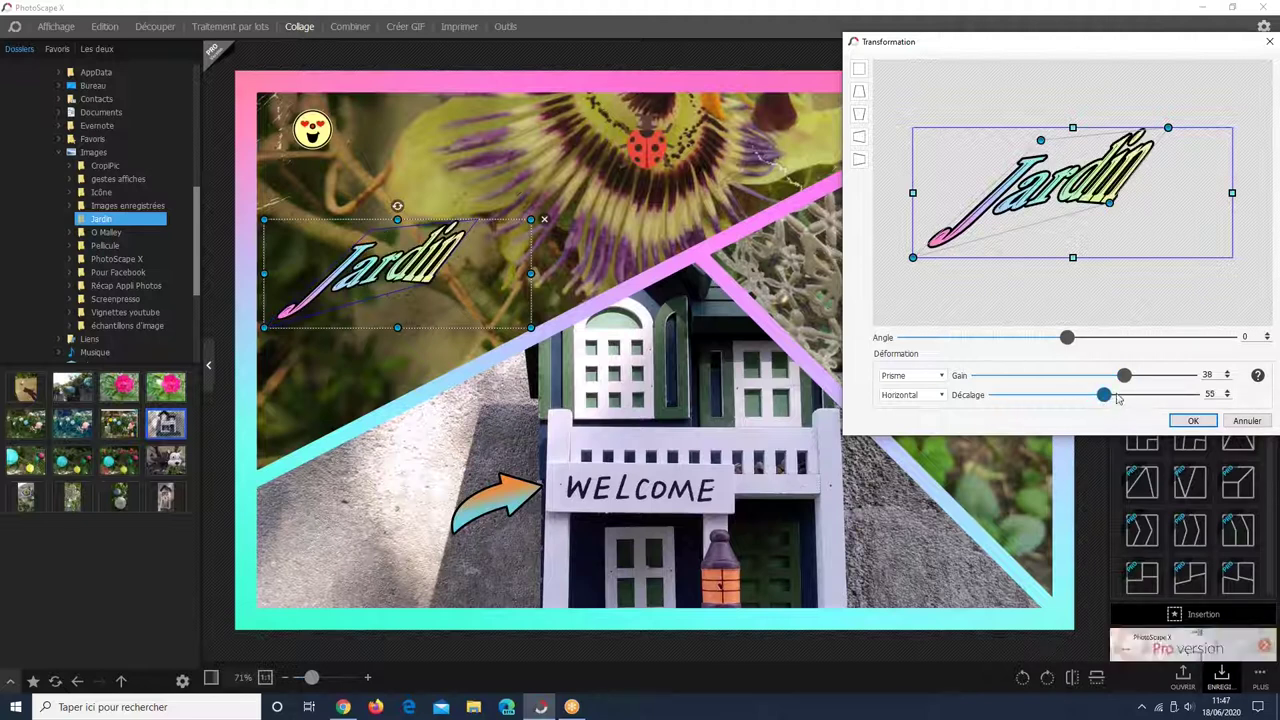
click(1193, 422)
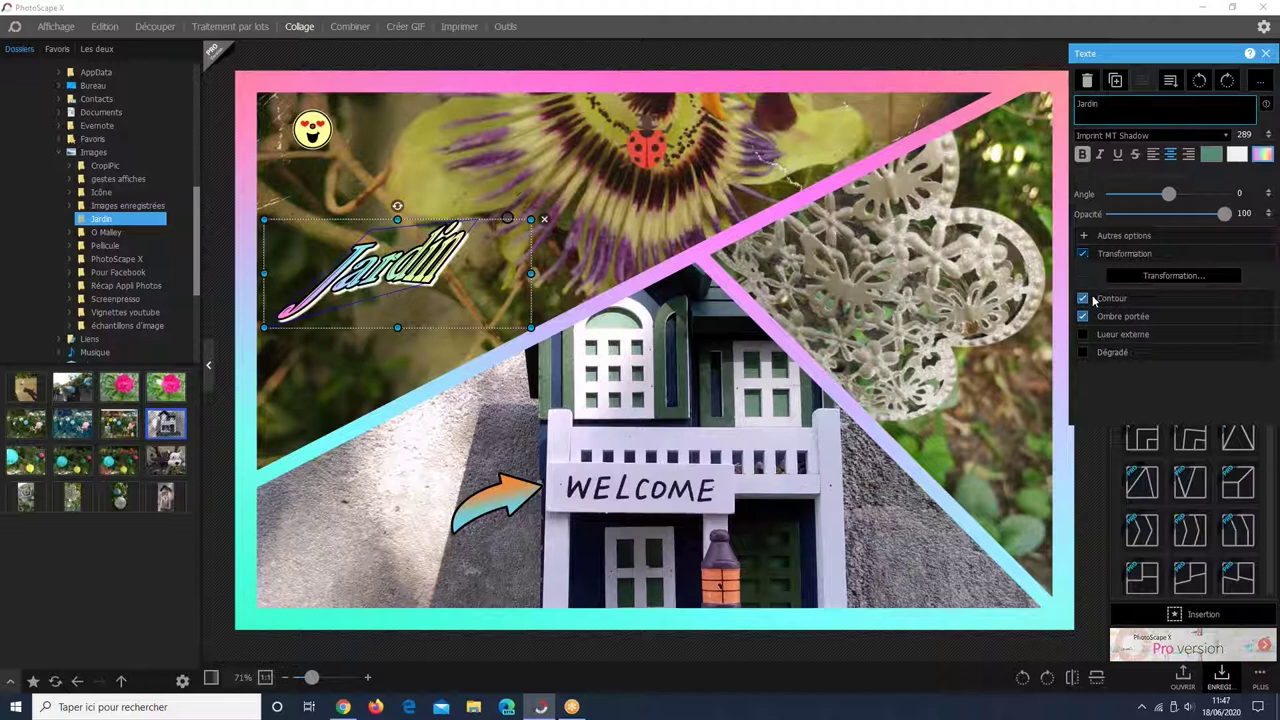
- Turn off the "Jardin" text's transformation, and switch its outline and drop shadow off and back on
click(1083, 253)
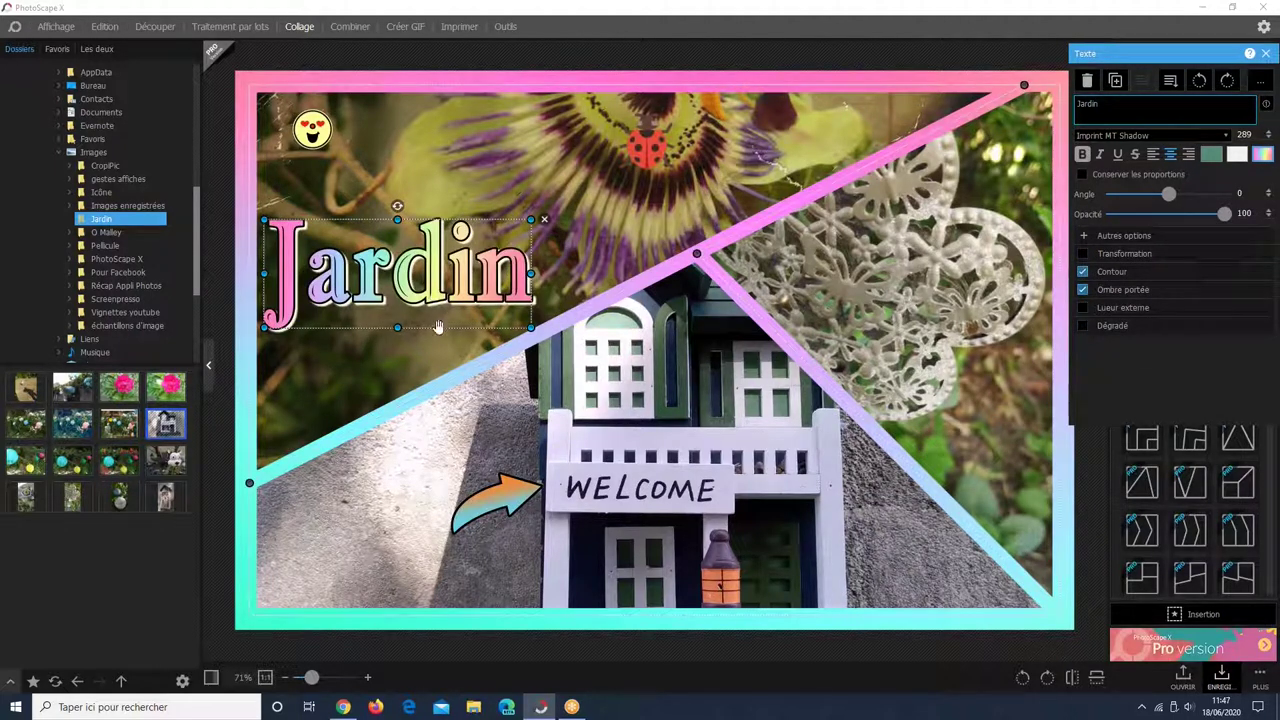
click(1083, 272)
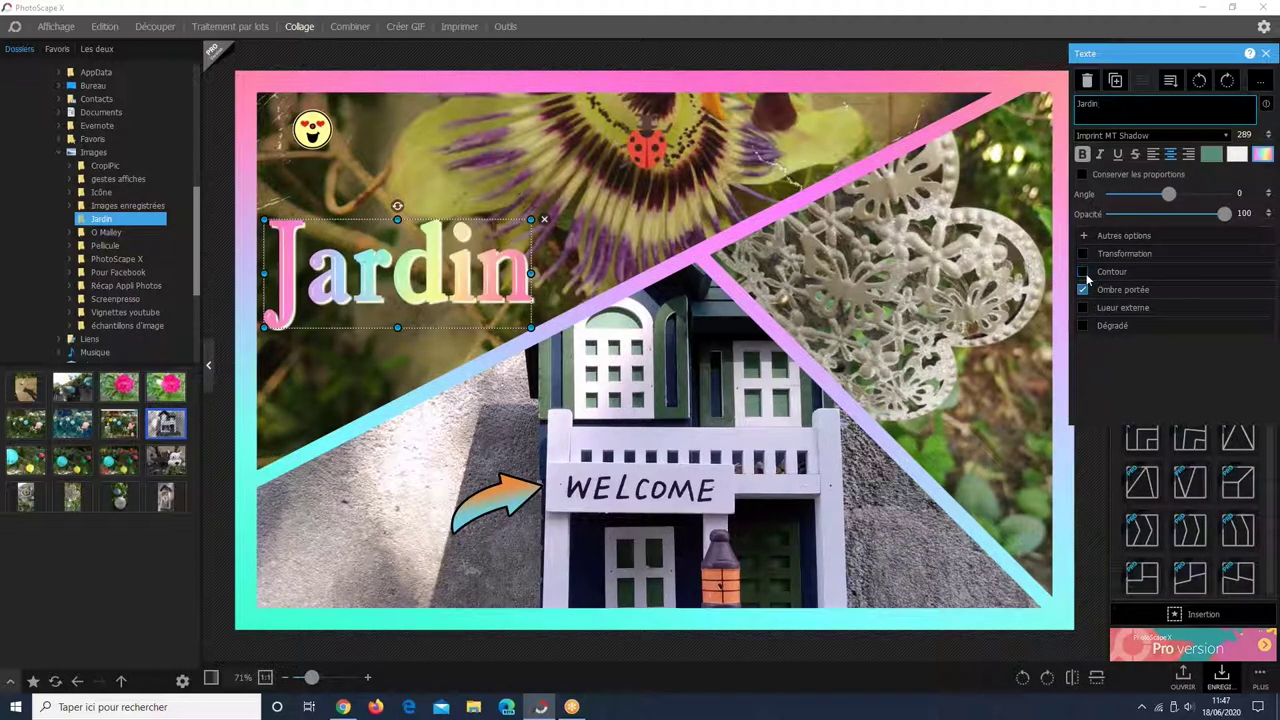
click(1083, 272)
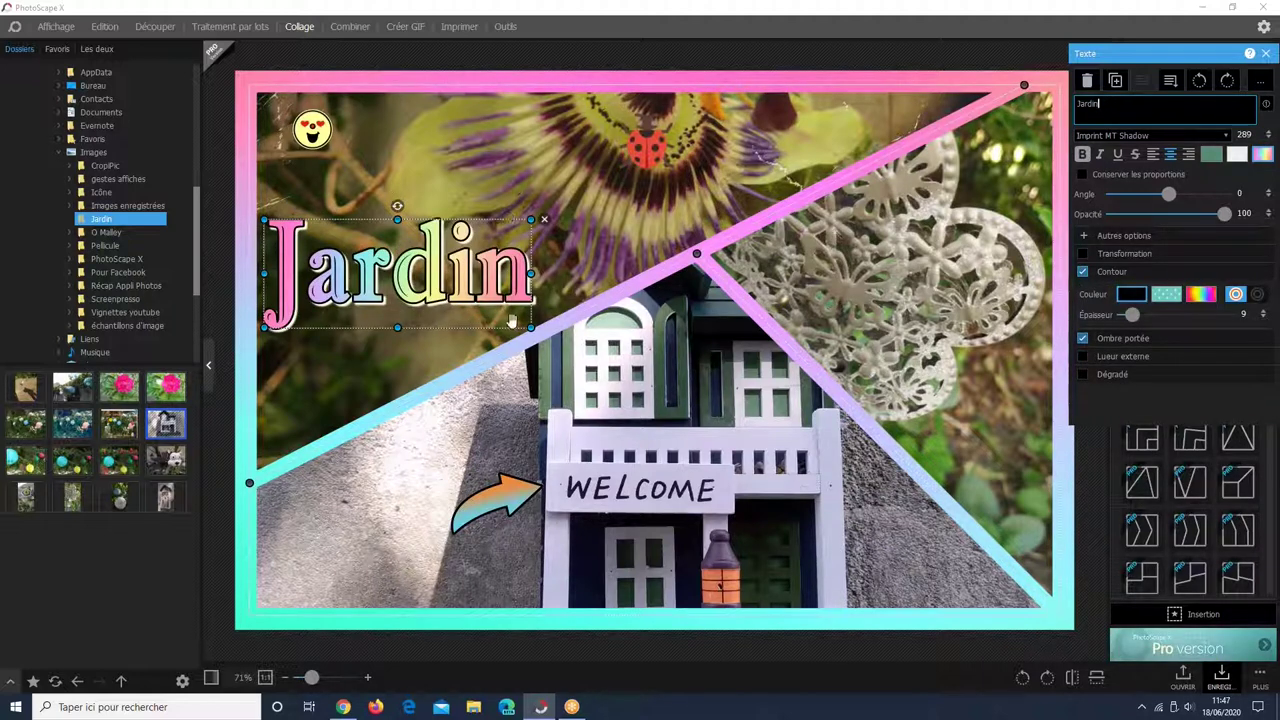
click(1083, 338)
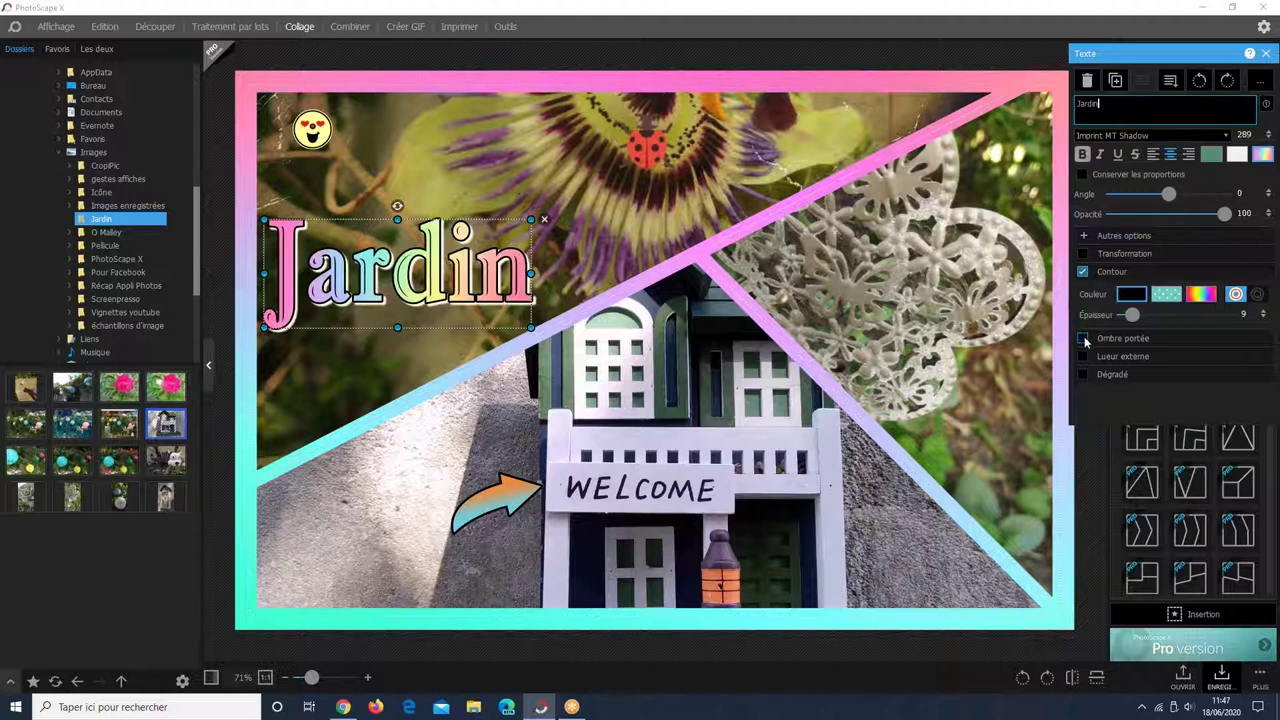
click(1083, 338)
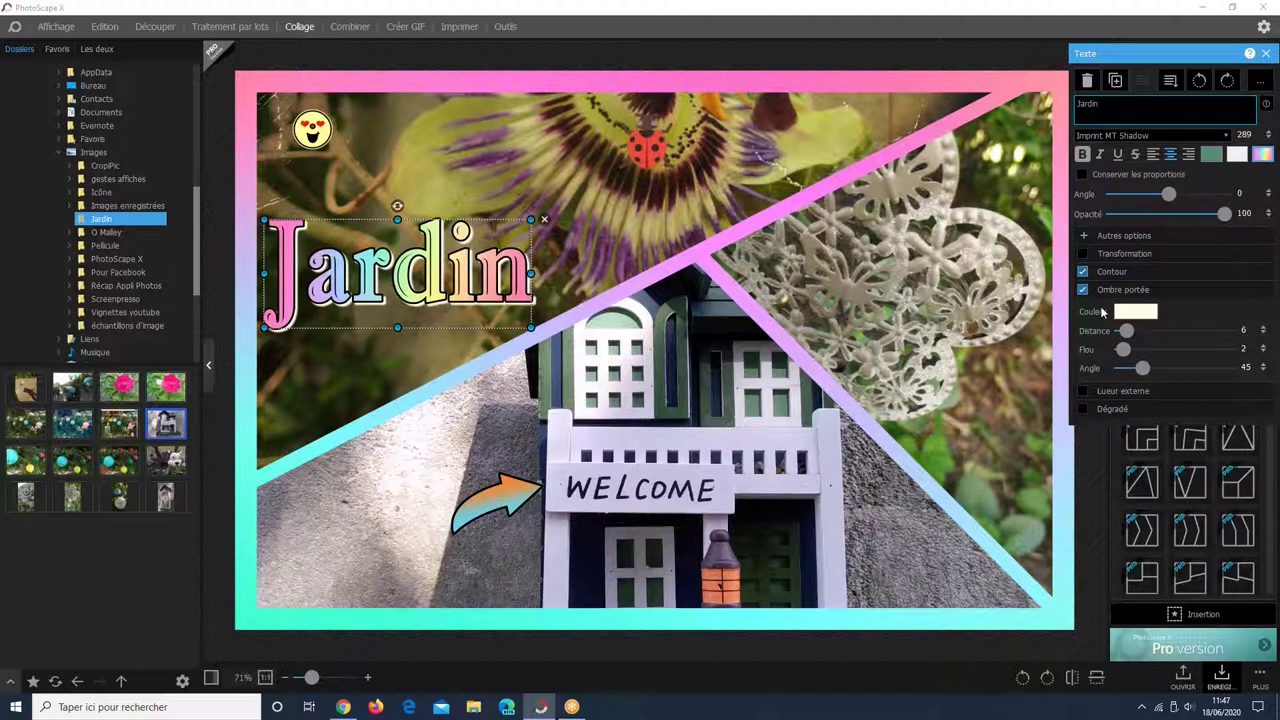
- Try an outer glow and a gradient on the "Jardin" text, remove both, and restore the drop shadow
click(1089, 393)
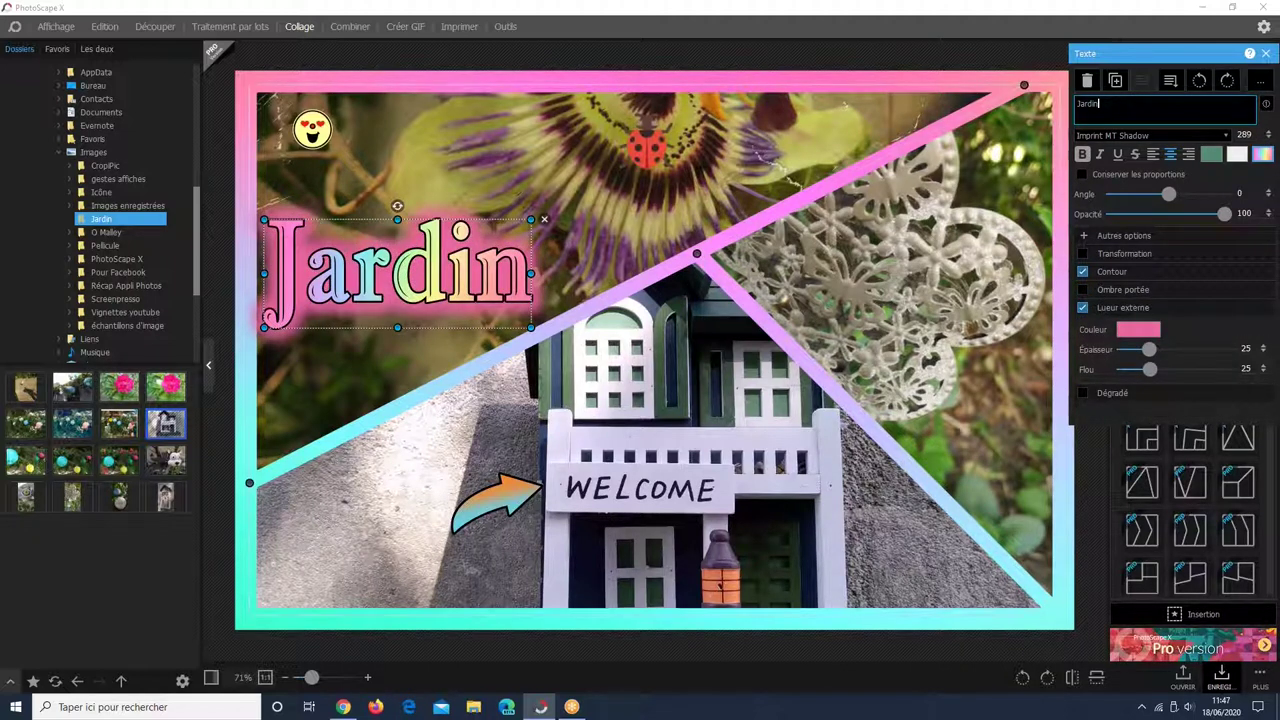
click(1083, 308)
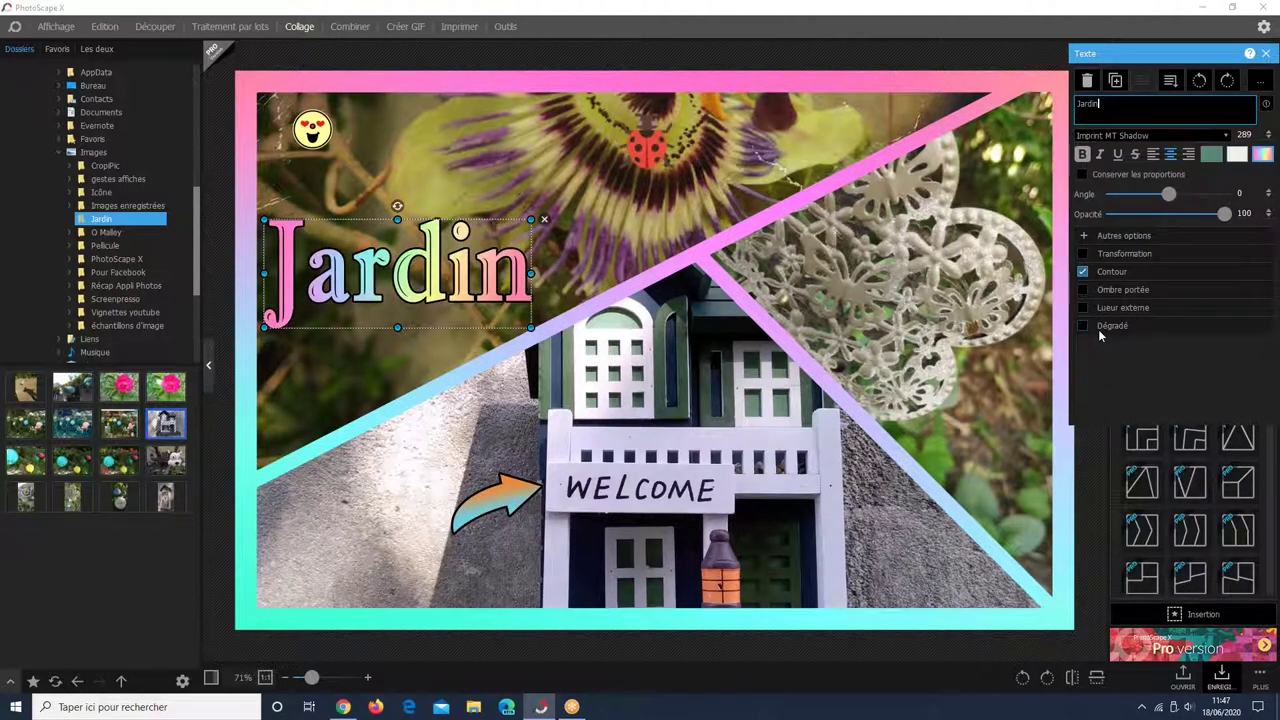
click(1098, 329)
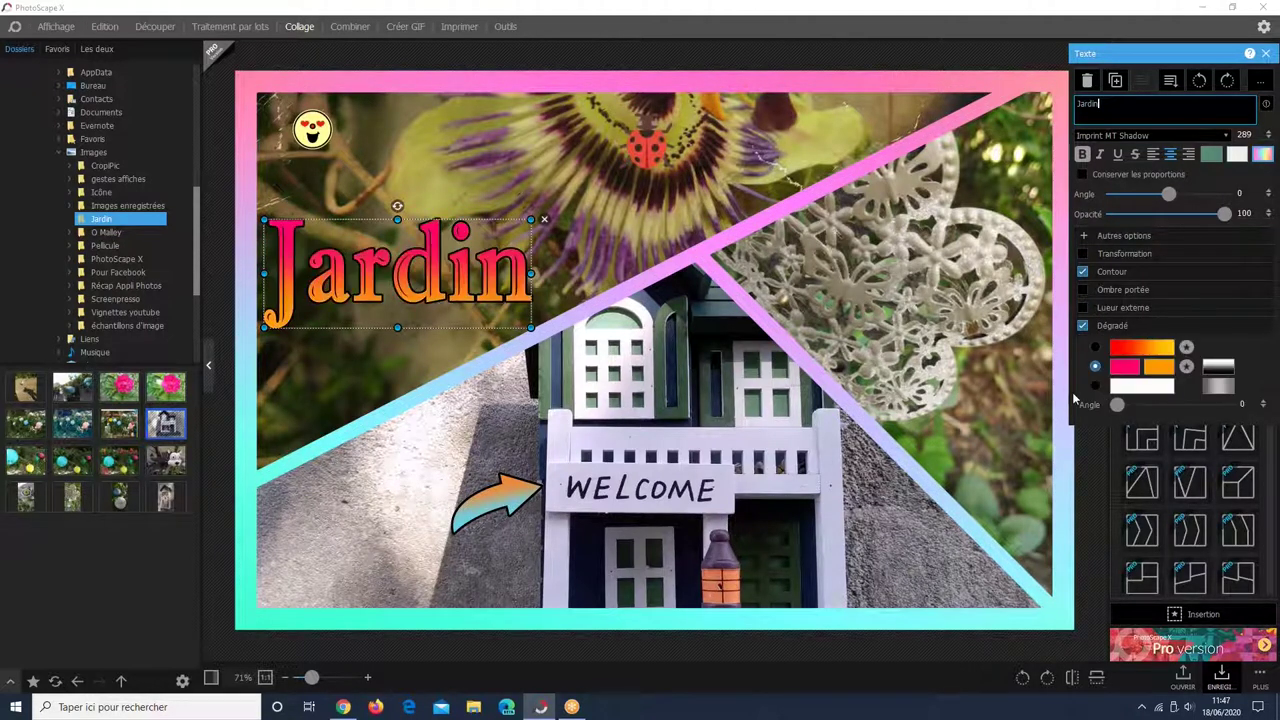
click(1082, 326)
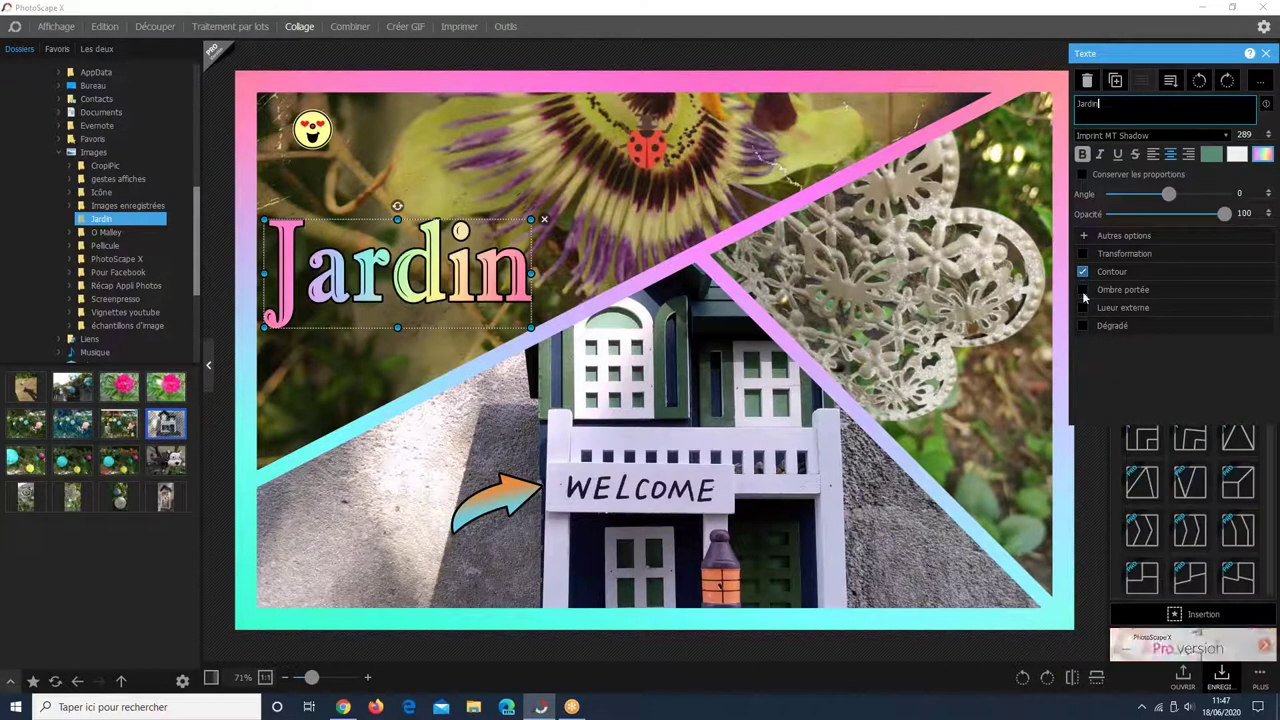
click(1082, 290)
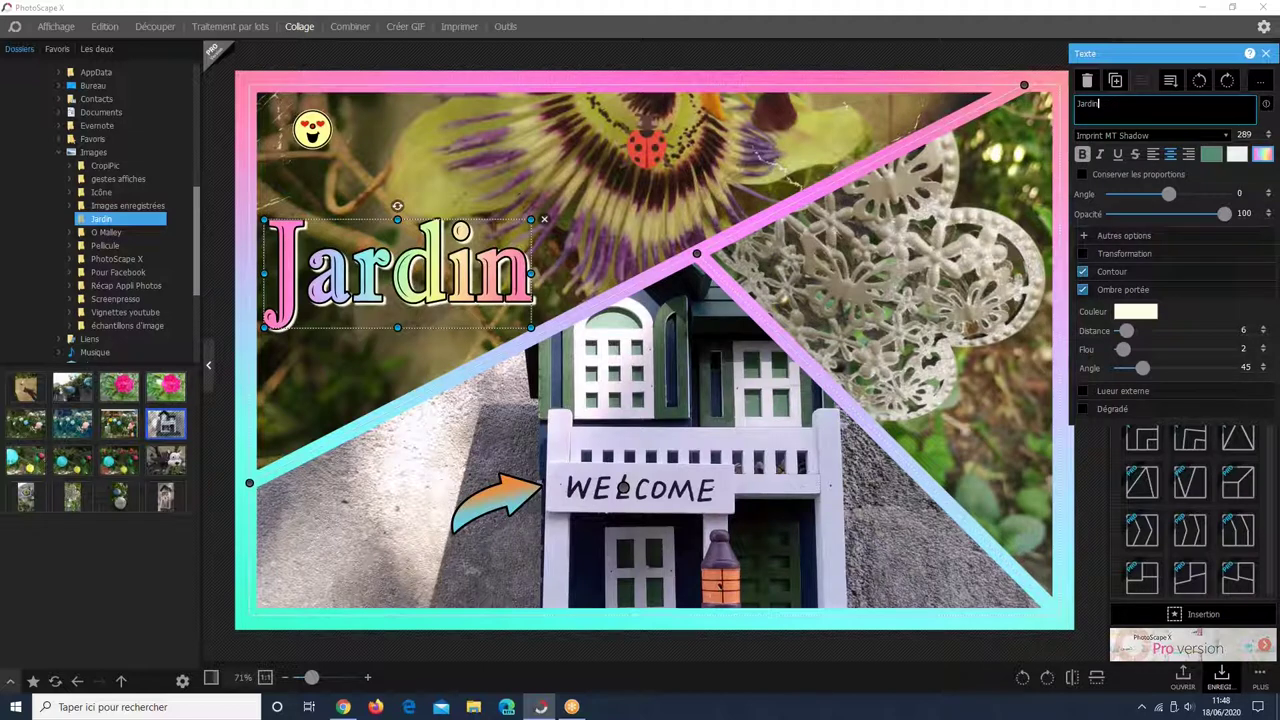
- Unmute the computer's speakers, raise their volume, and keep USB PnP Sound Device as the playback device
click(180, 600)
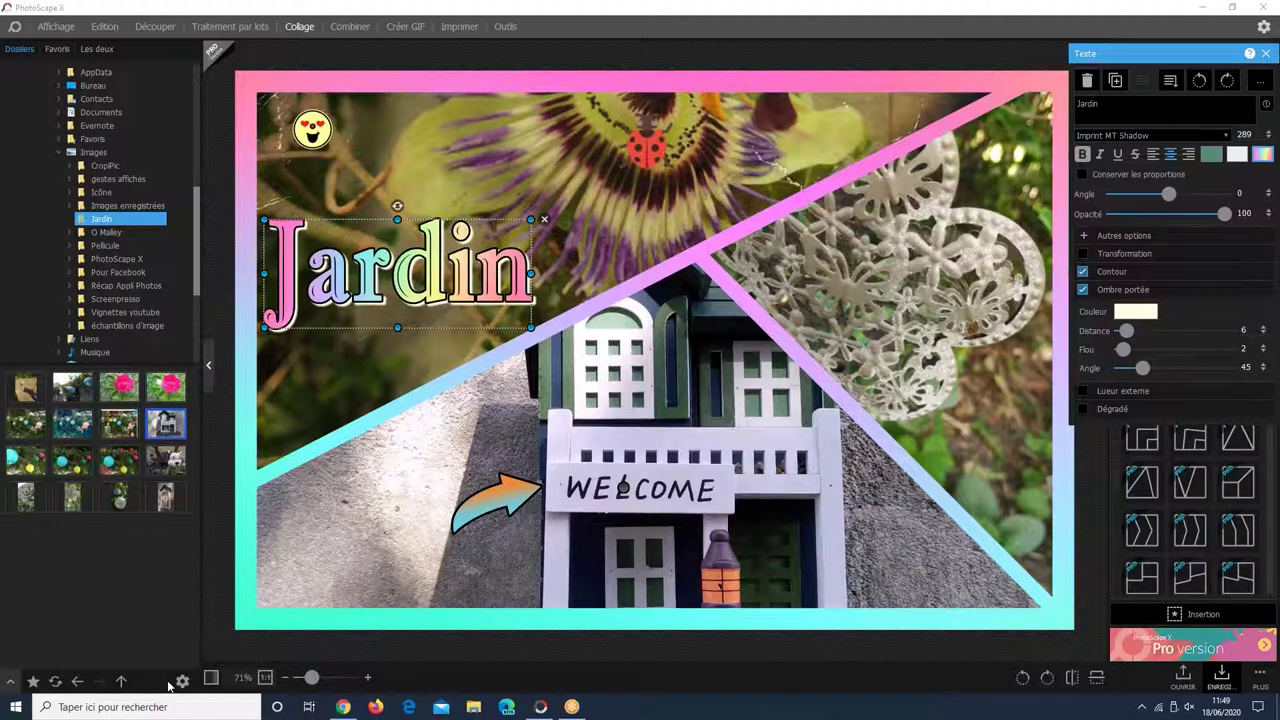
click(1190, 709)
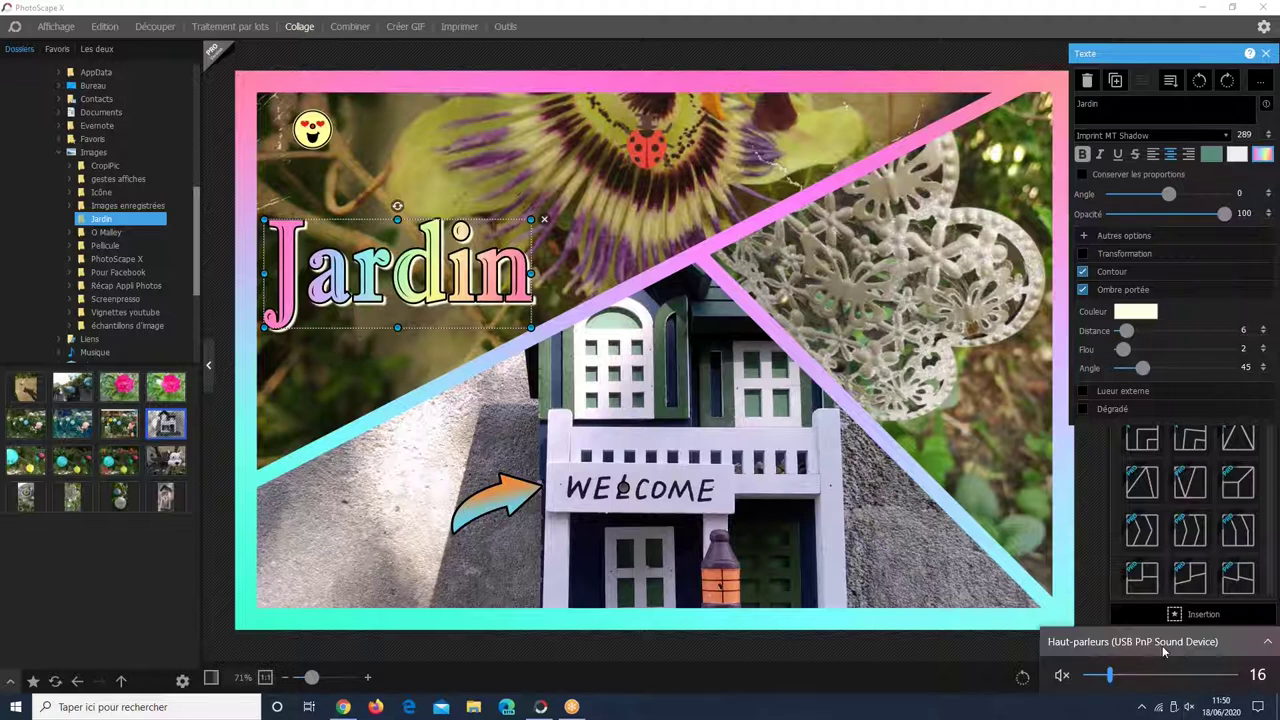
click(1162, 645)
click(1070, 607)
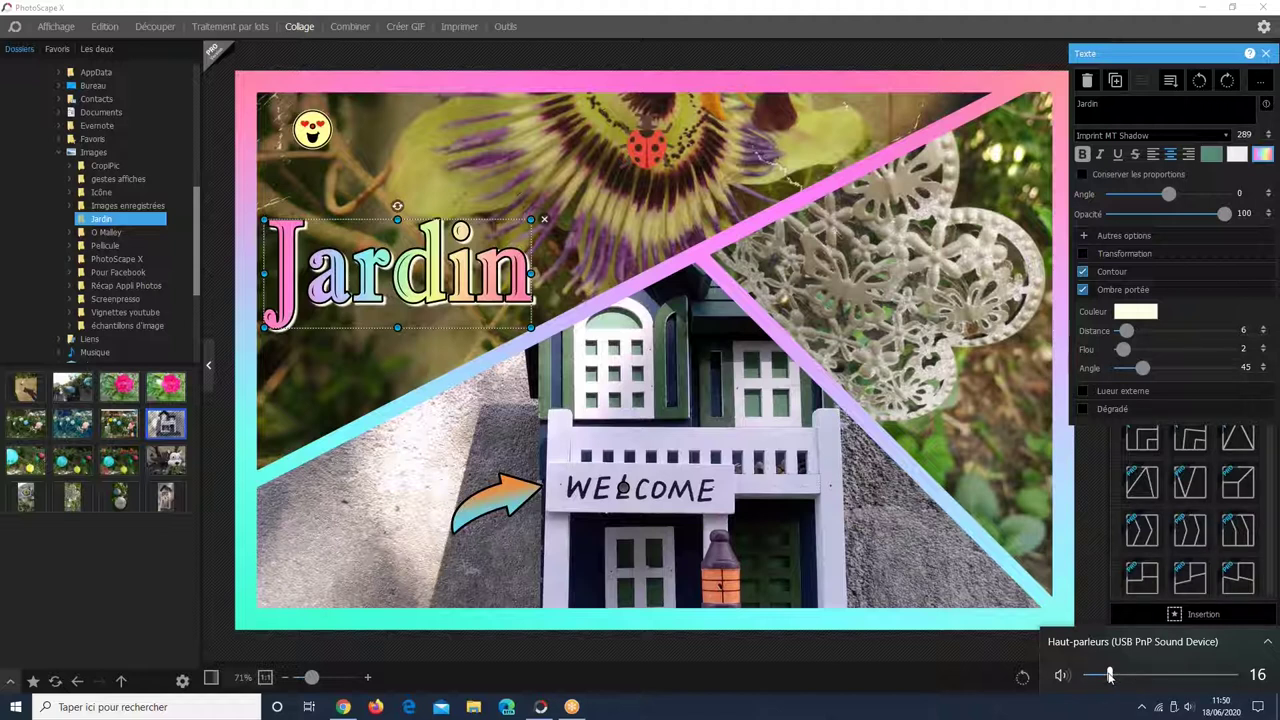
drag(1110, 675, 1127, 676)
click(1090, 650)
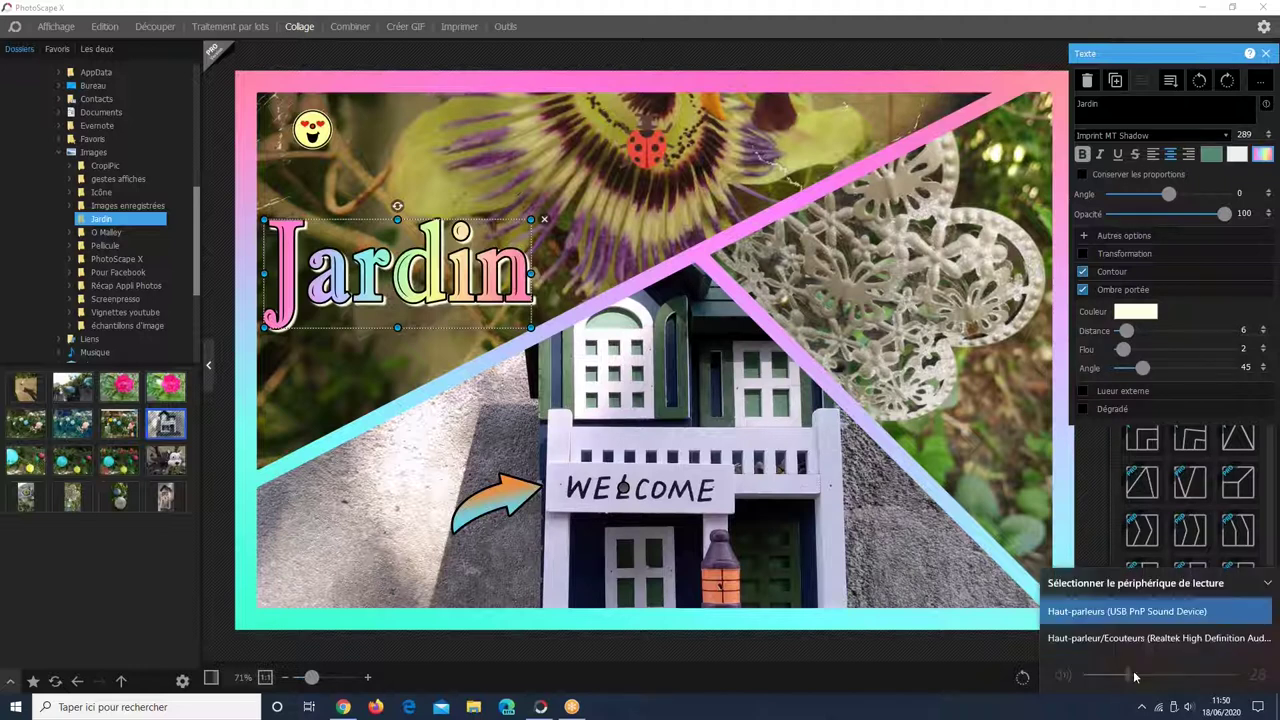
click(1098, 612)
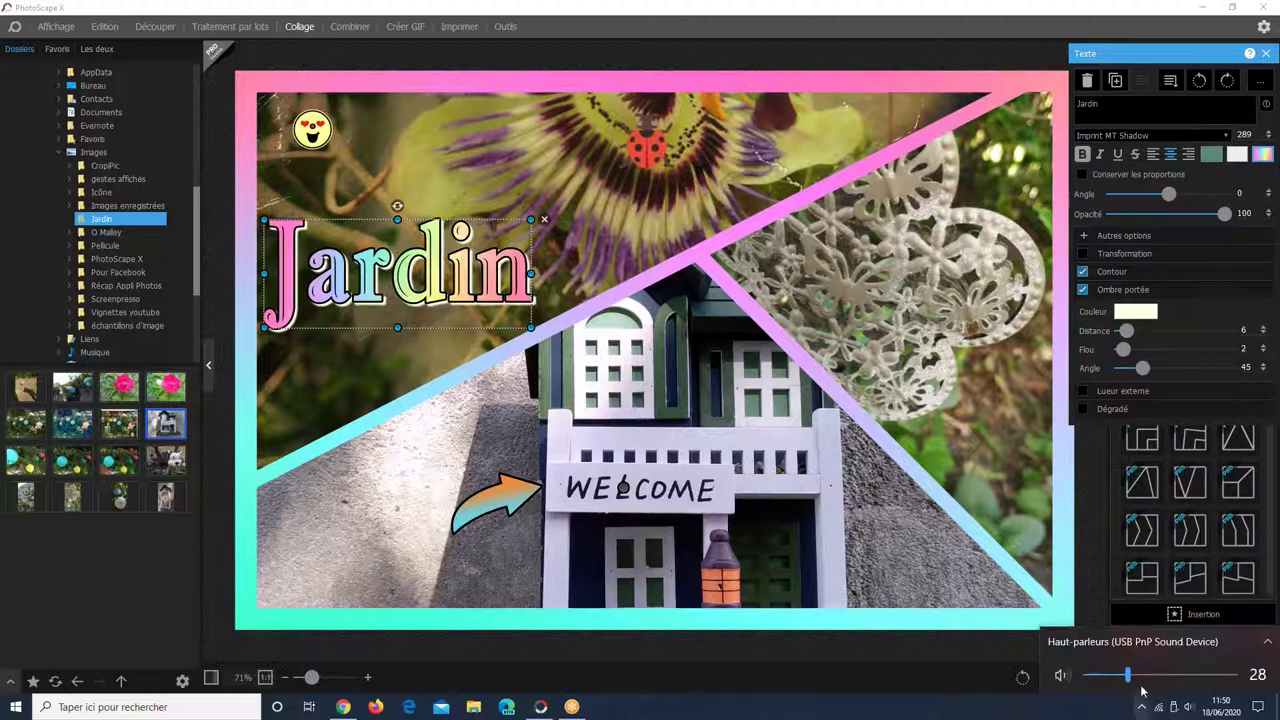
click(1136, 675)
drag(1136, 675, 1148, 675)
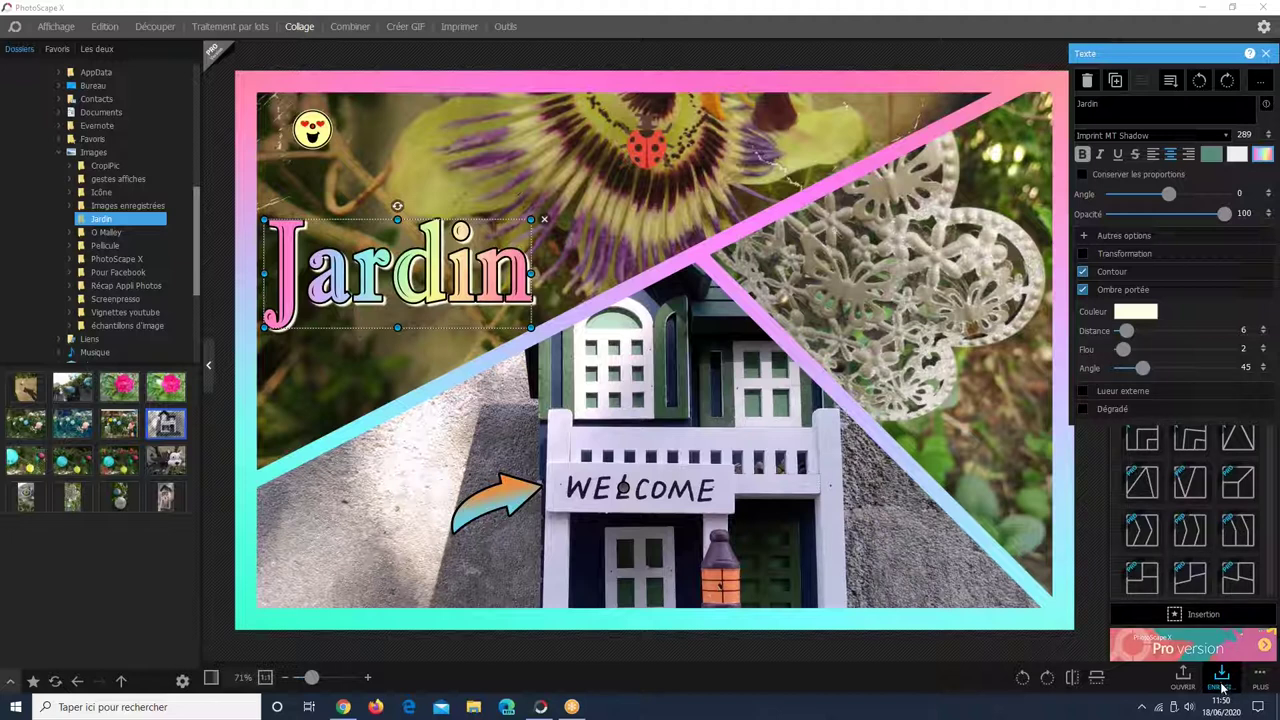
- Save the collage as a PNG file named "collage jeudi" in the Images folder
click(1220, 684)
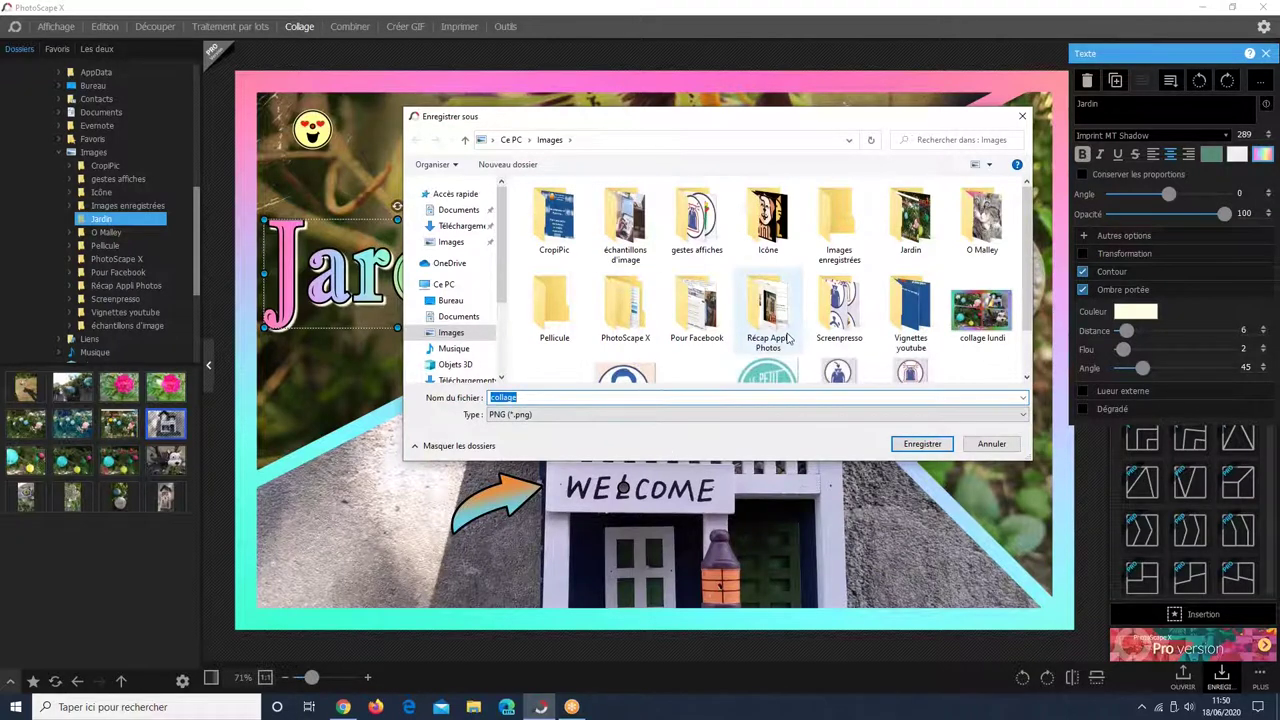
scroll(787, 340, down, 1)
scroll(770, 340, up, 1)
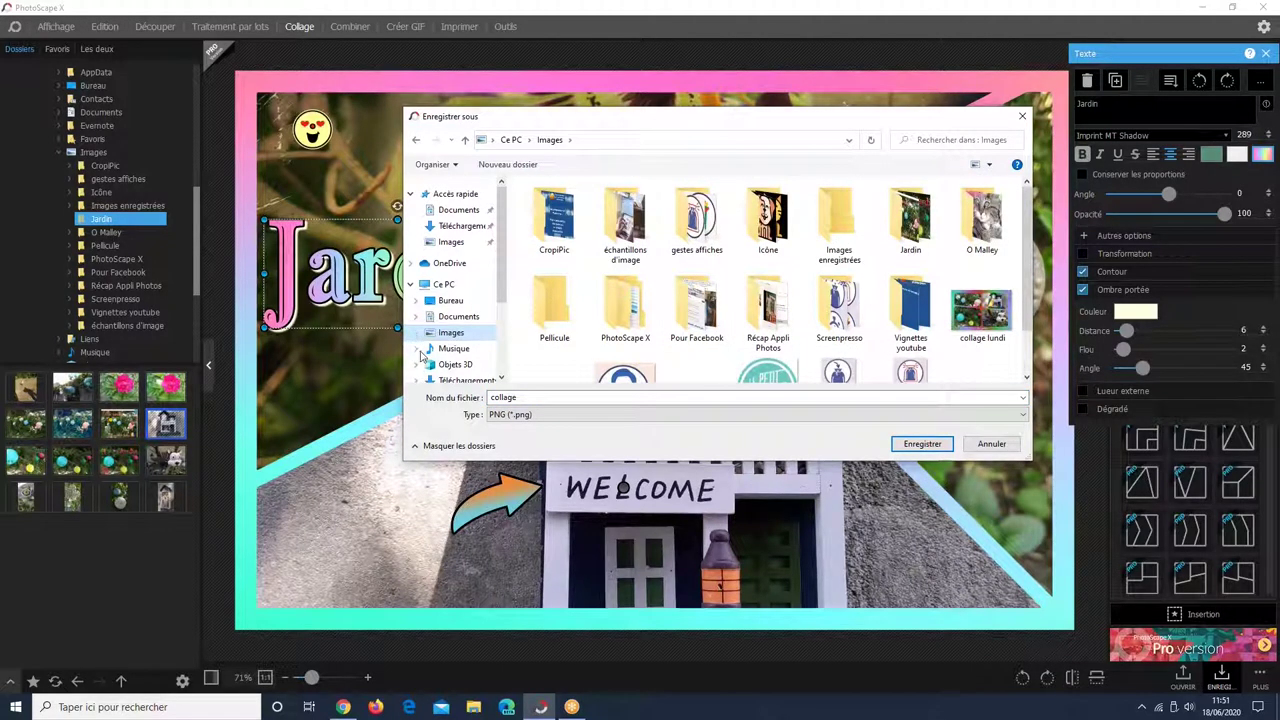
double_click(534, 398)
click(534, 398)
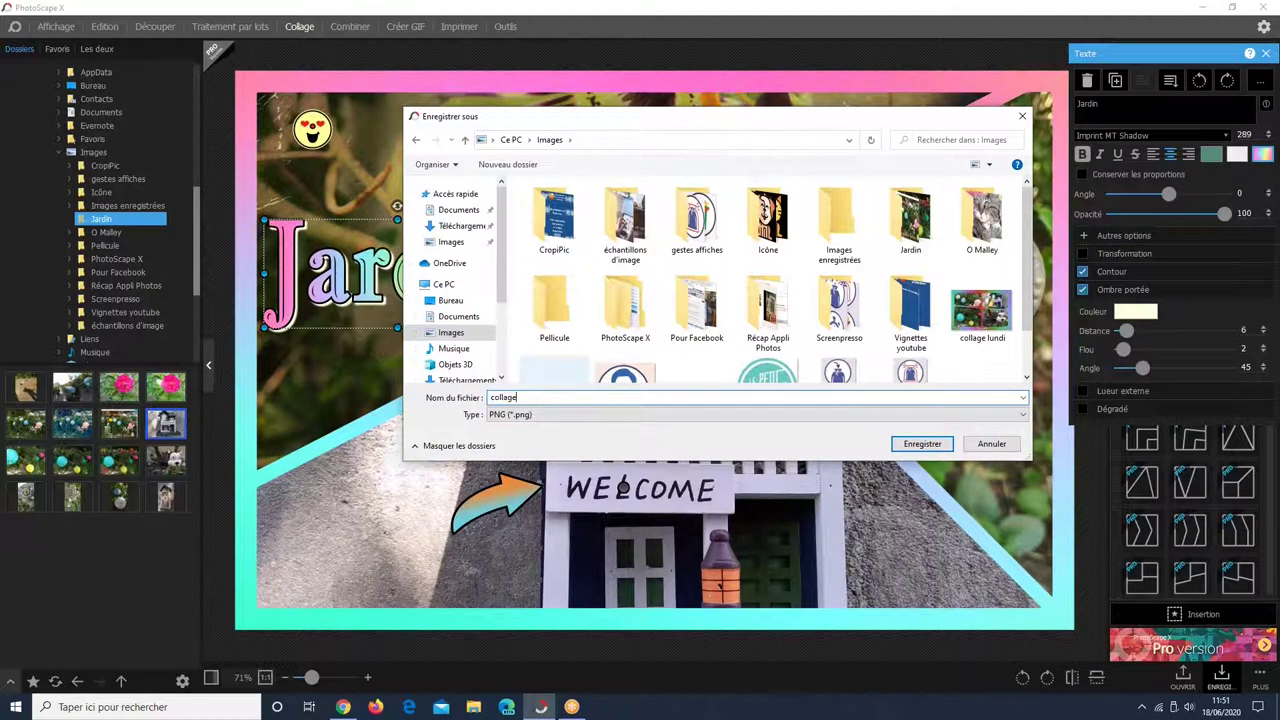
text(.jp)
text(eudi)
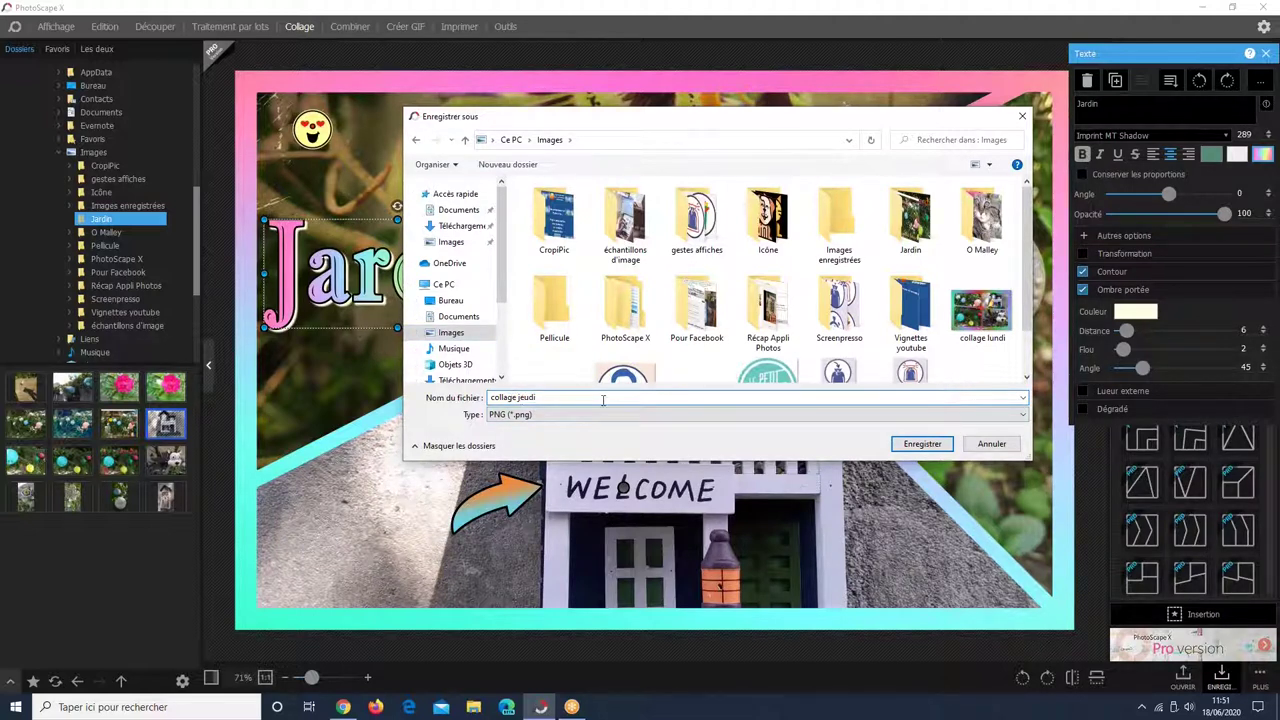
click(923, 446)
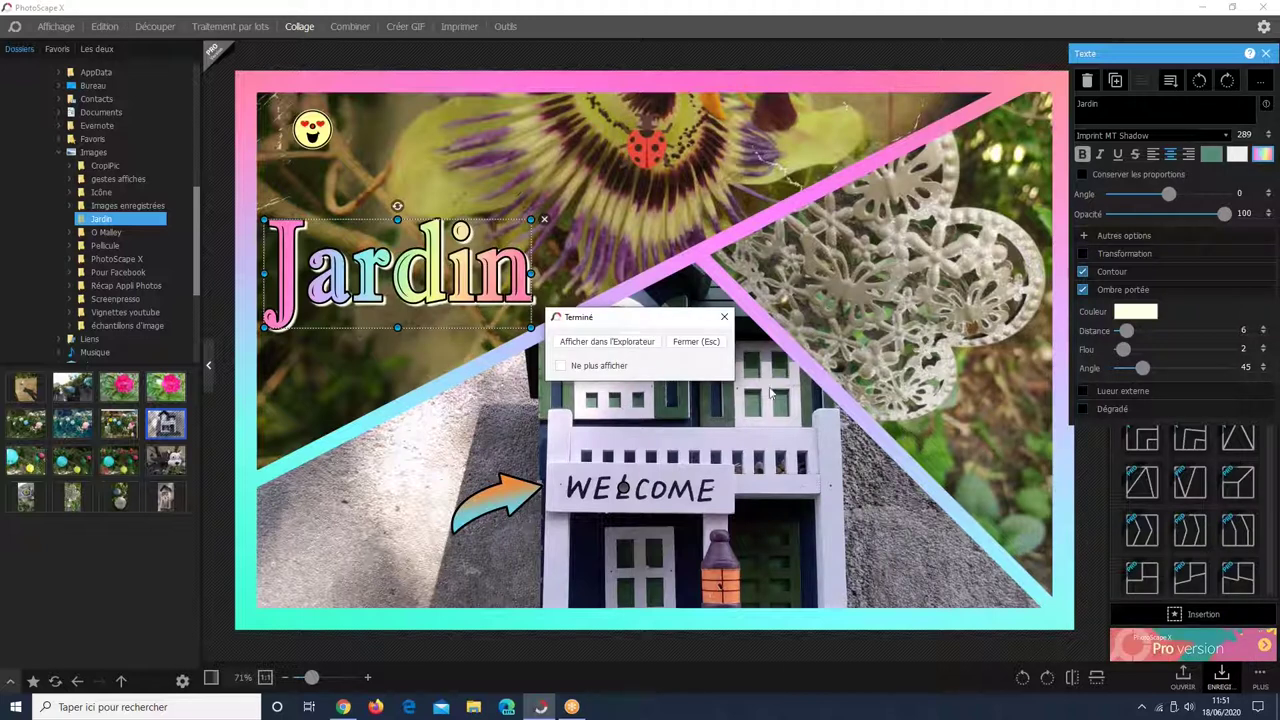
- Show the saved "collage jeudi" file in Explorer, open it to check the exported collage, and close the image viewer
click(601, 343)
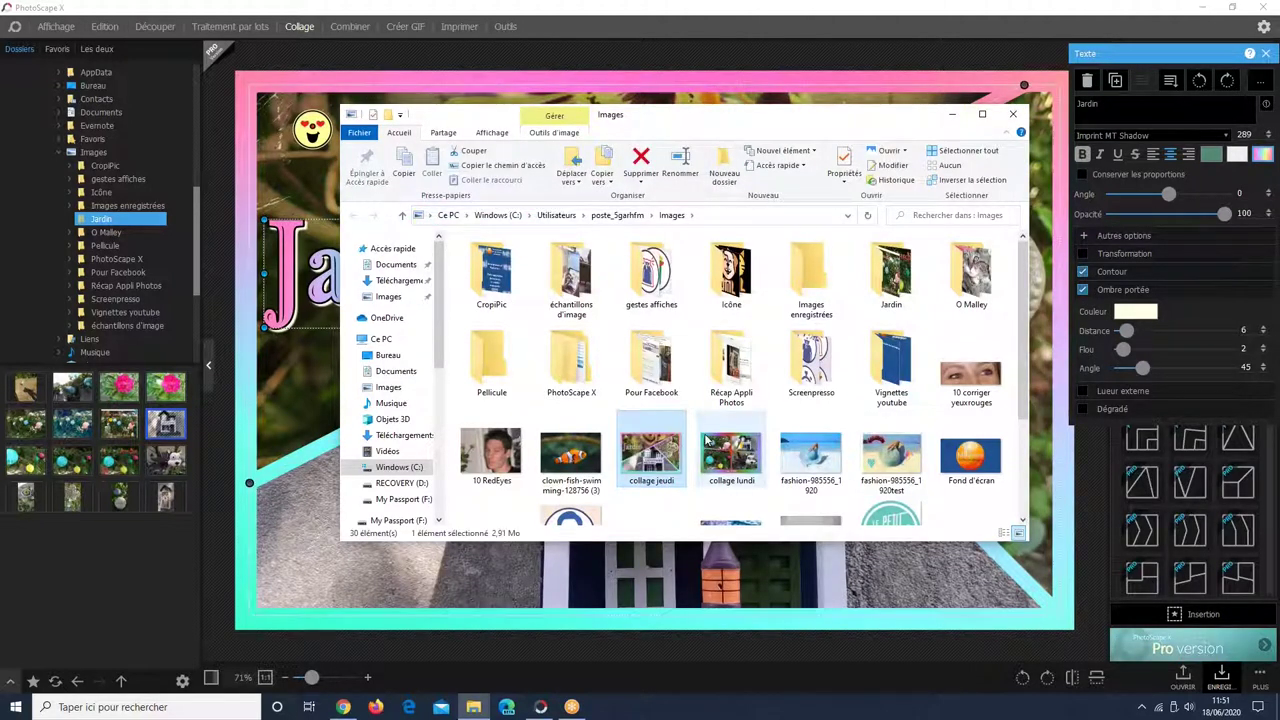
scroll(918, 470, down, 2)
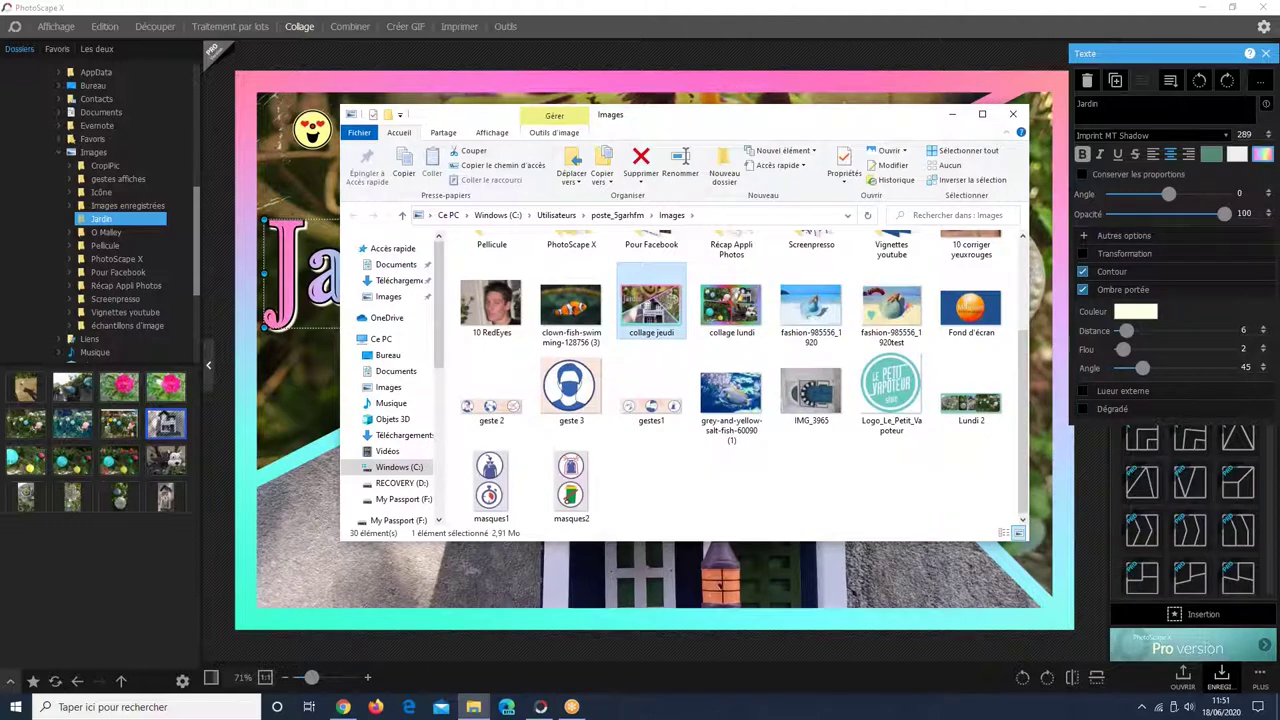
double_click(651, 303)
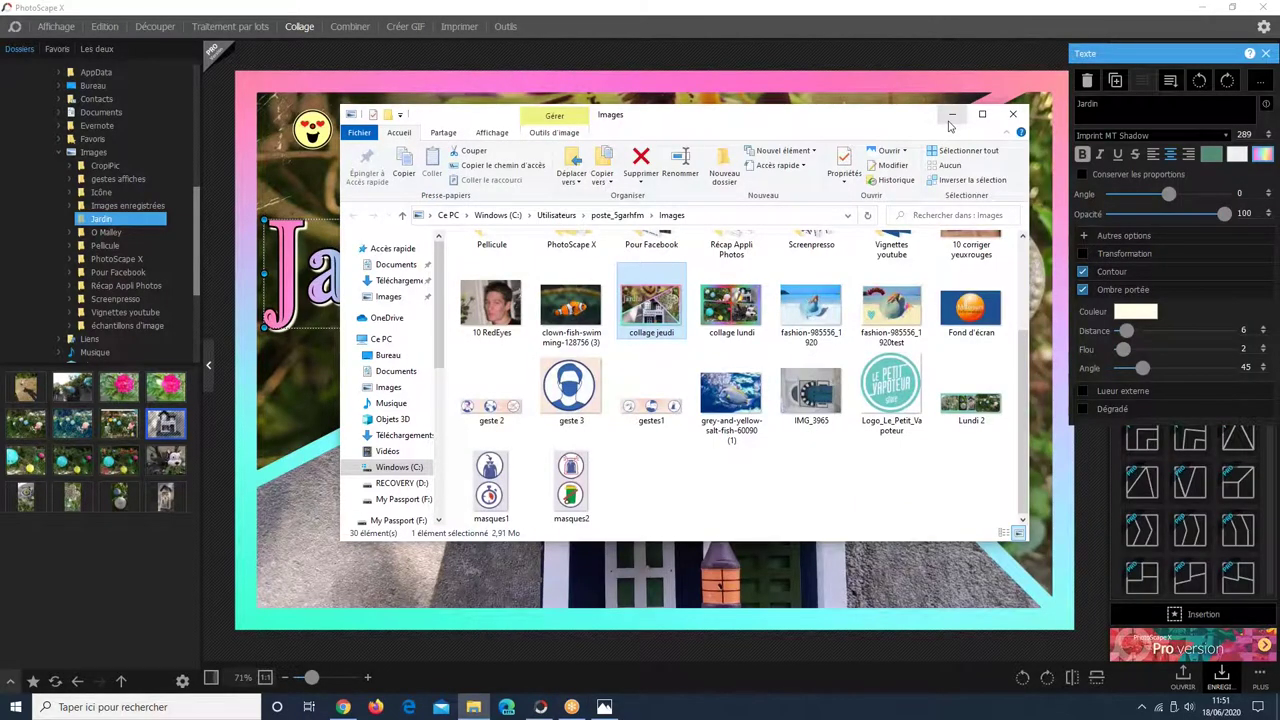
click(951, 115)
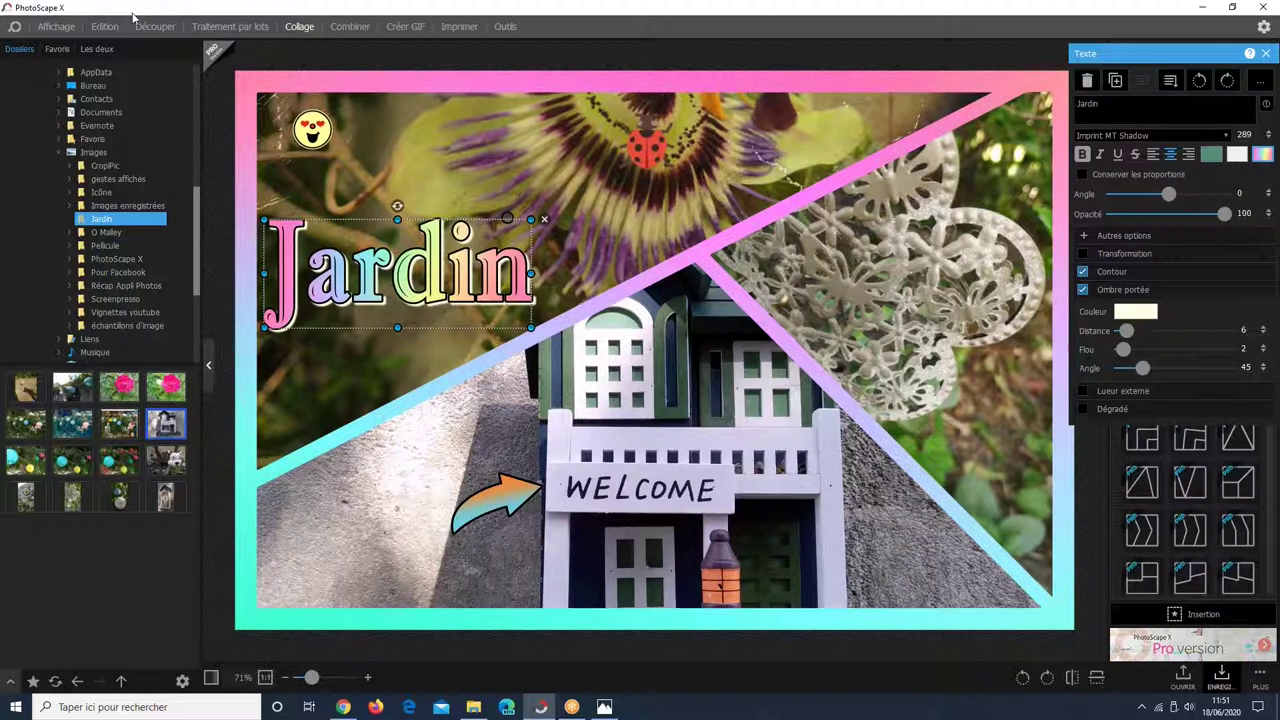
click(620, 708)
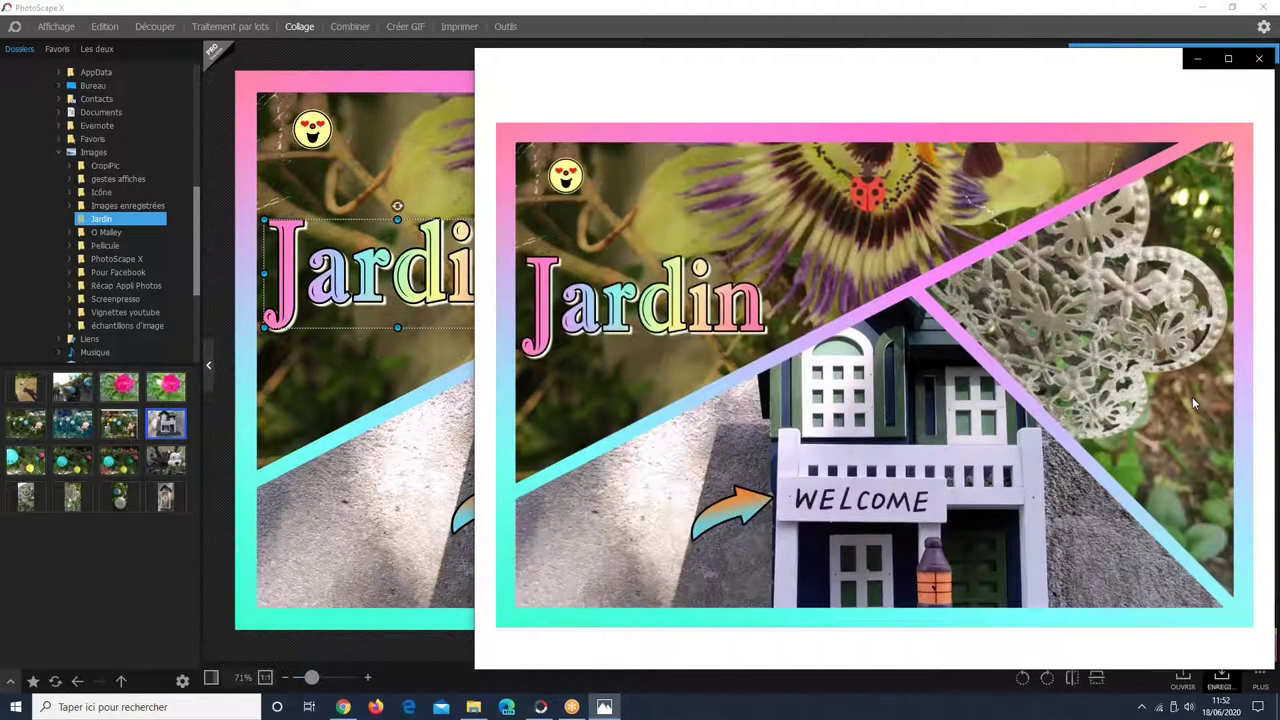
click(1259, 60)
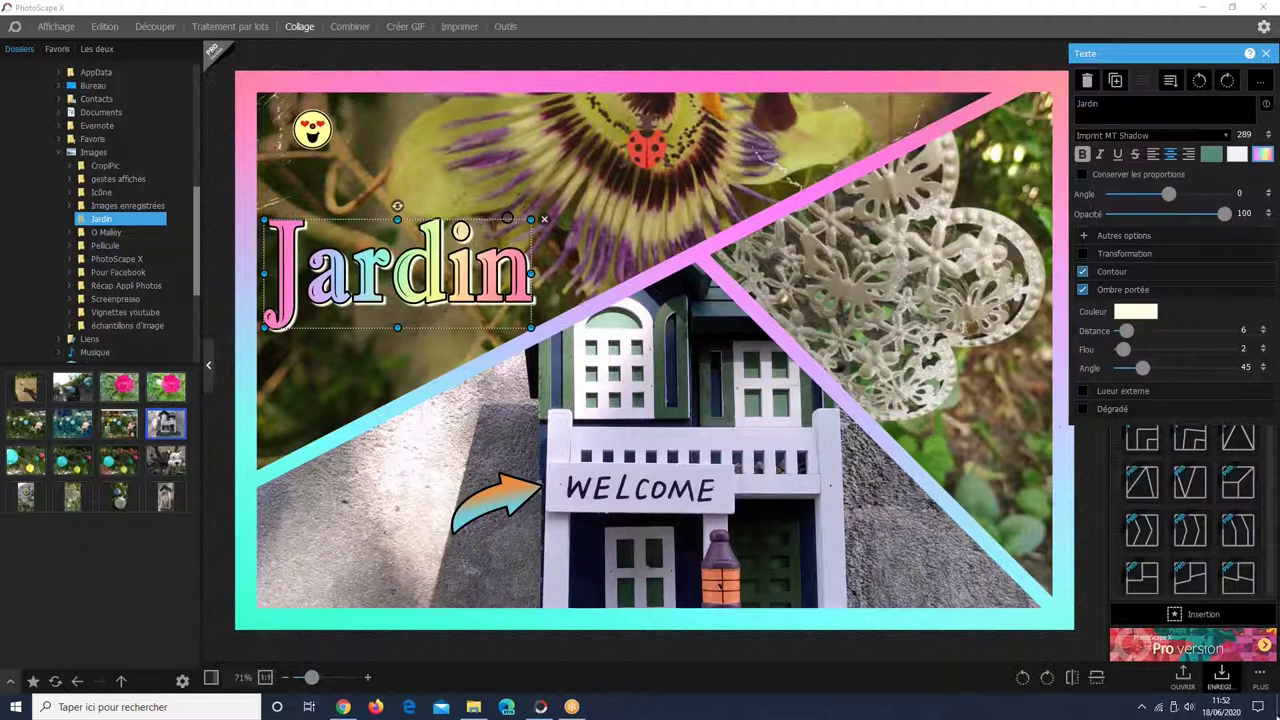
- Examine the collage's additional options for project saving, printing, full-screen preview, clipboard copying and sharing, and deselect the text
click(1262, 680)
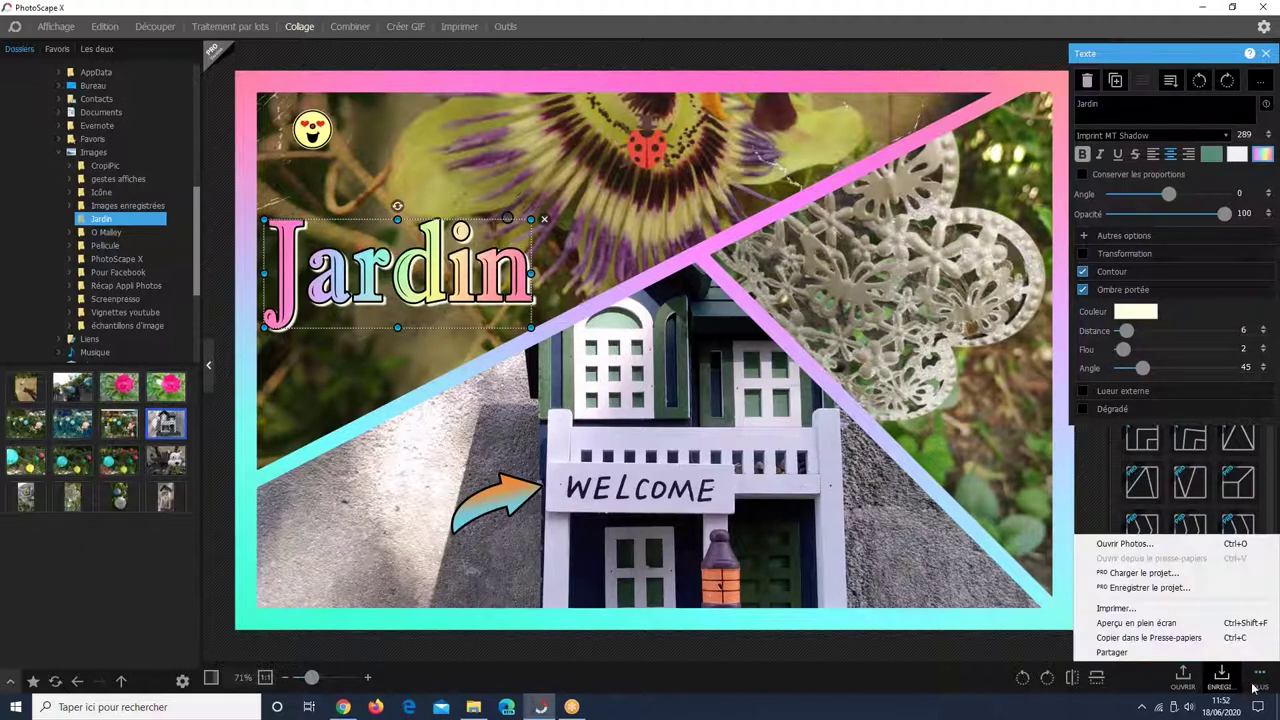
click(946, 665)
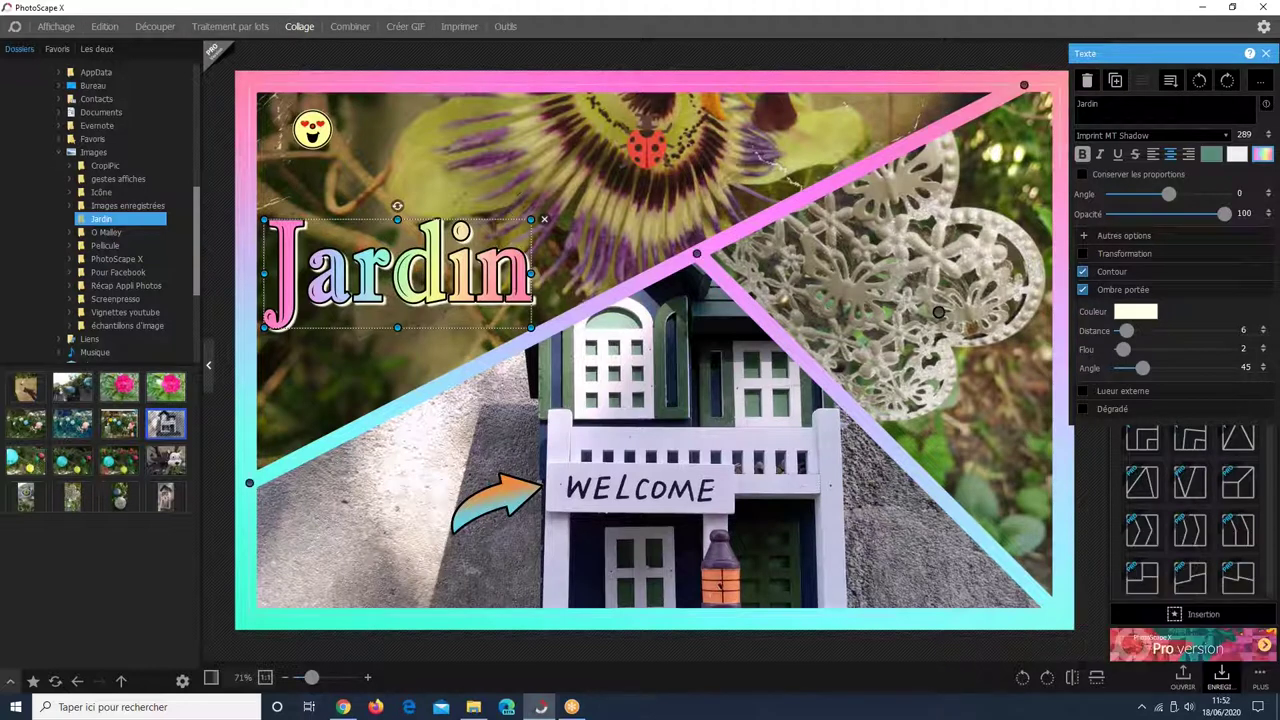
click(870, 164)
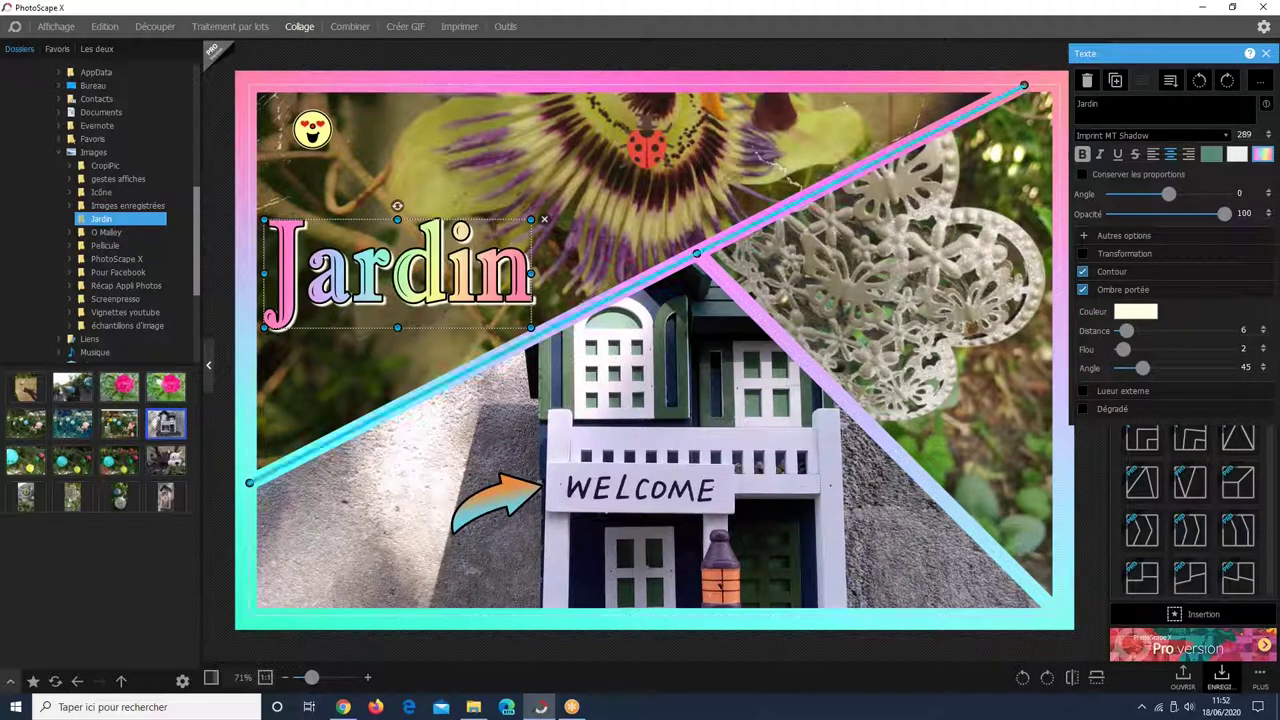
click(1260, 680)
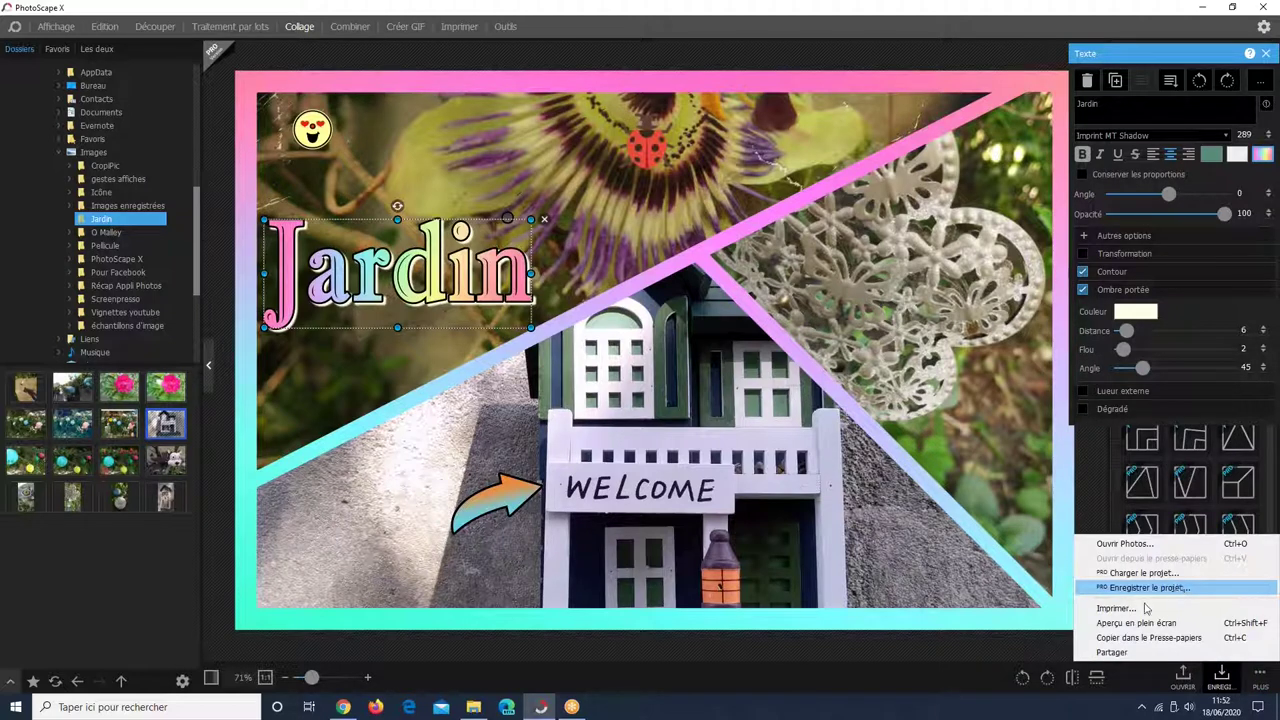
click(1218, 686)
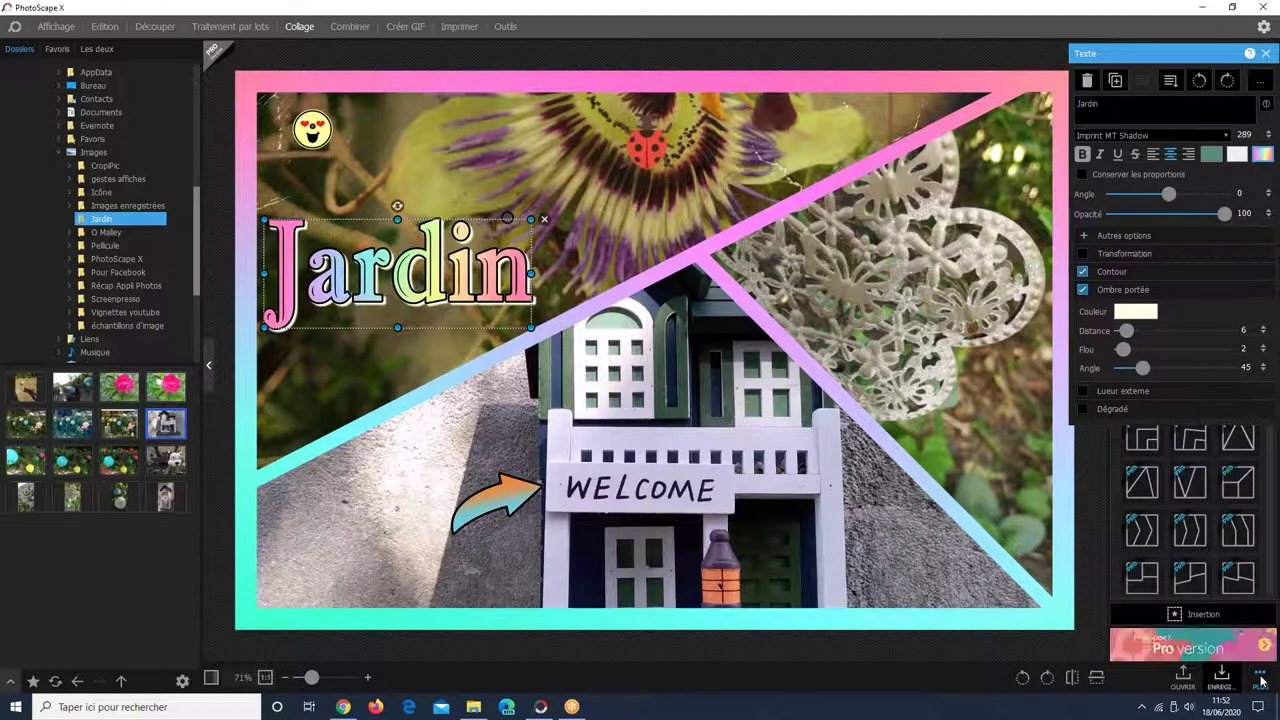
click(1260, 680)
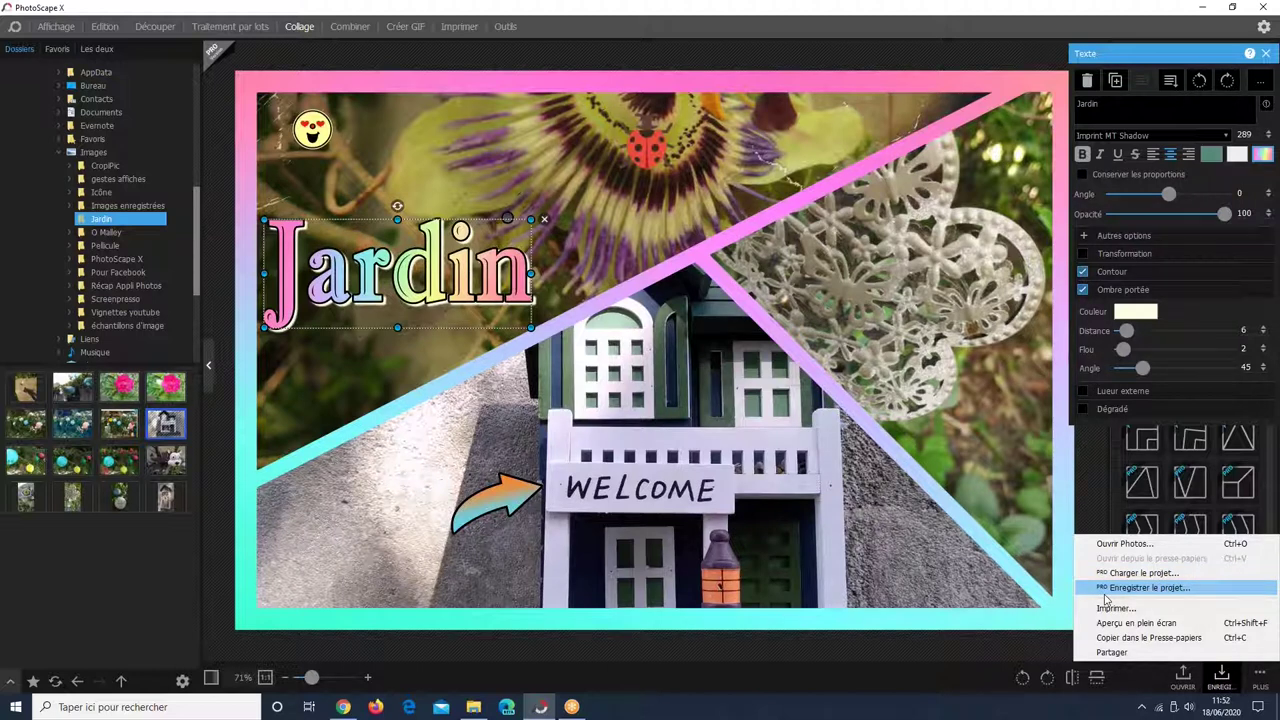
click(947, 656)
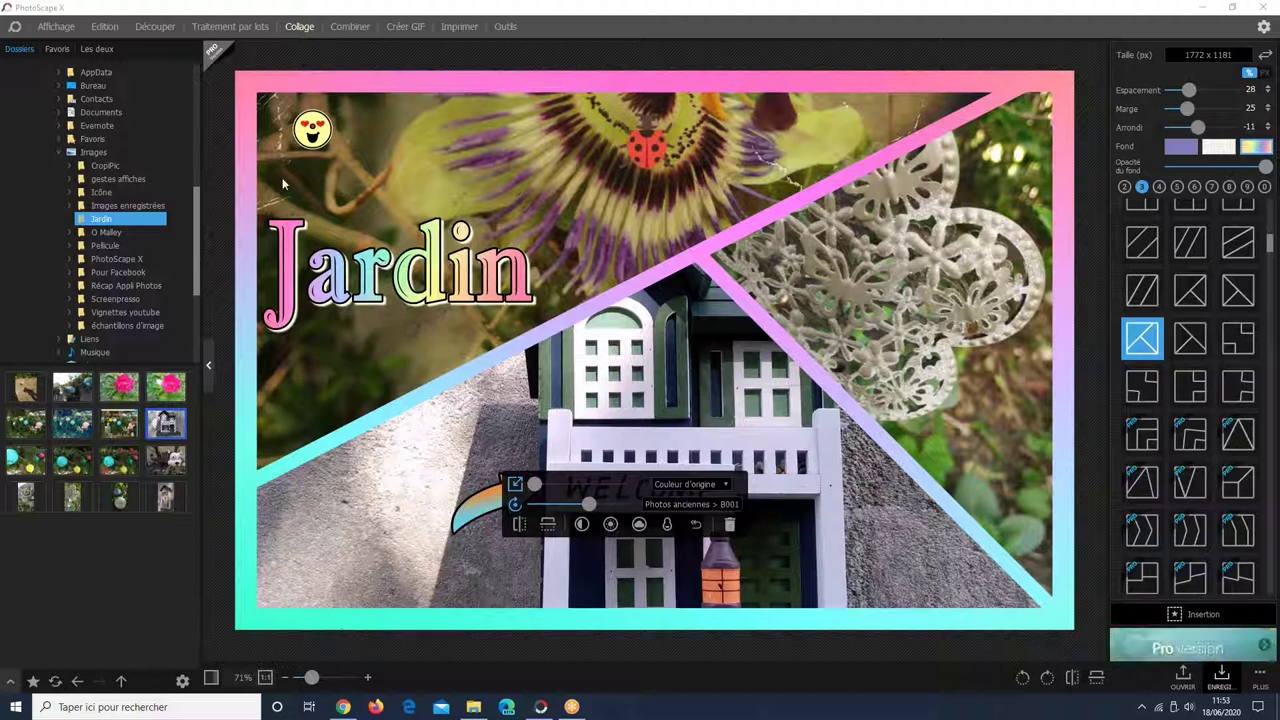
click(737, 241)
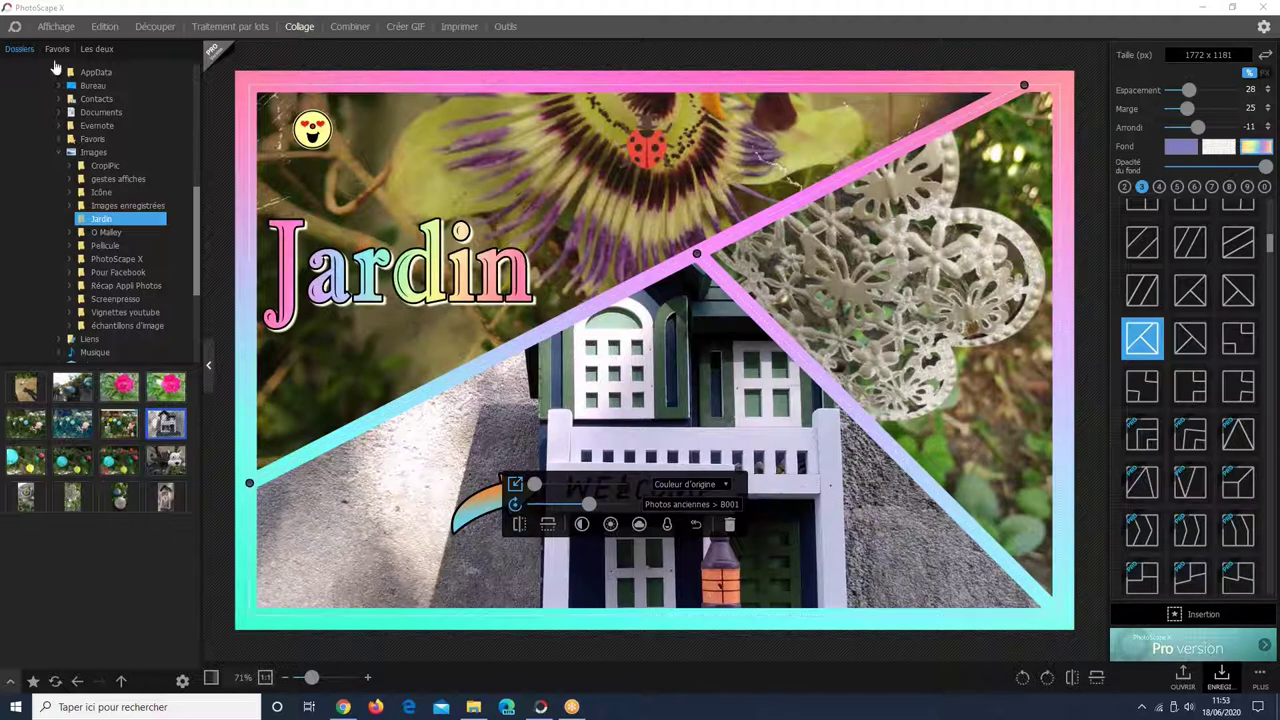
- Open "collage jeudi.png" from the Images folder in the photo editor, add a placeholder text object over the house, and return to the collage
click(104, 27)
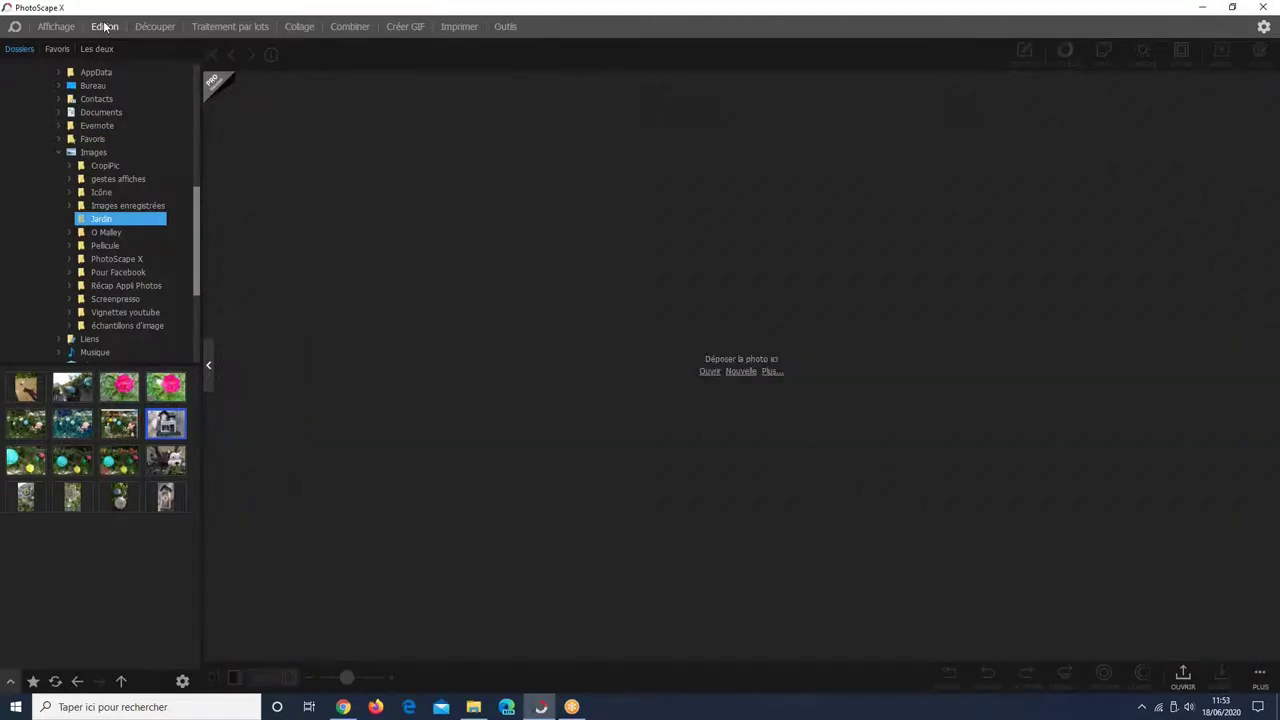
click(95, 152)
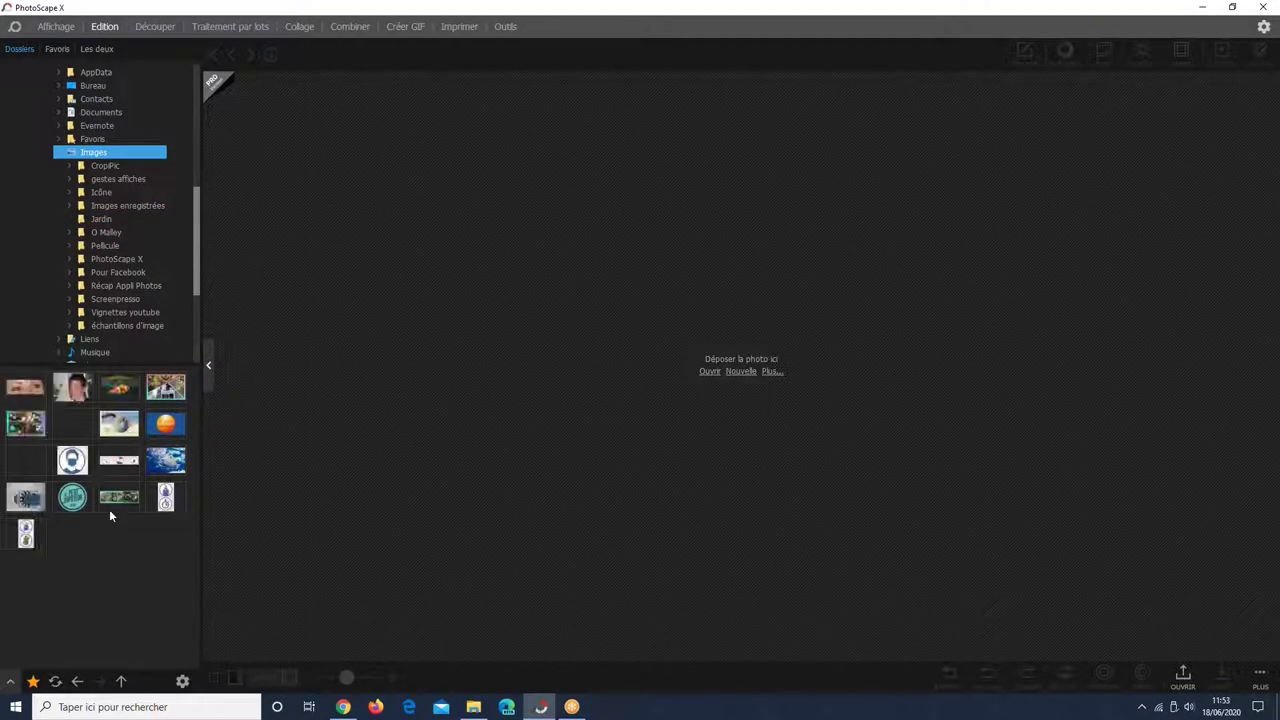
click(167, 387)
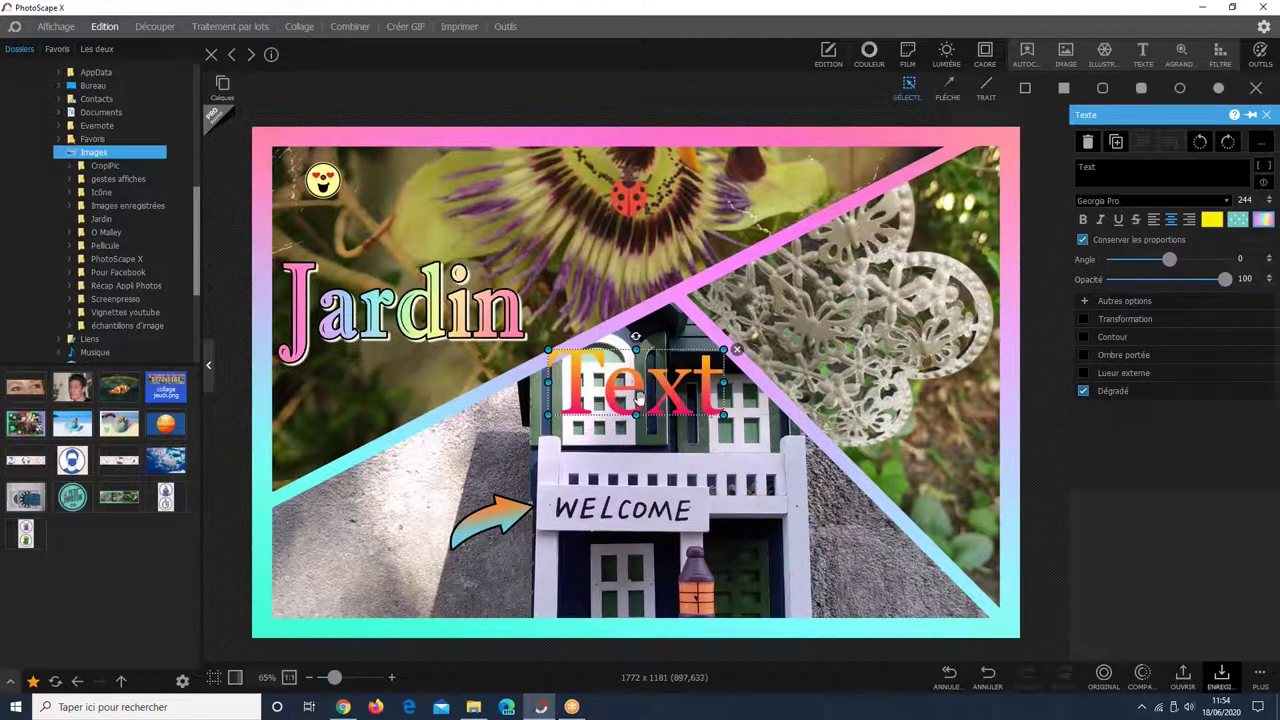
double_click(1178, 167)
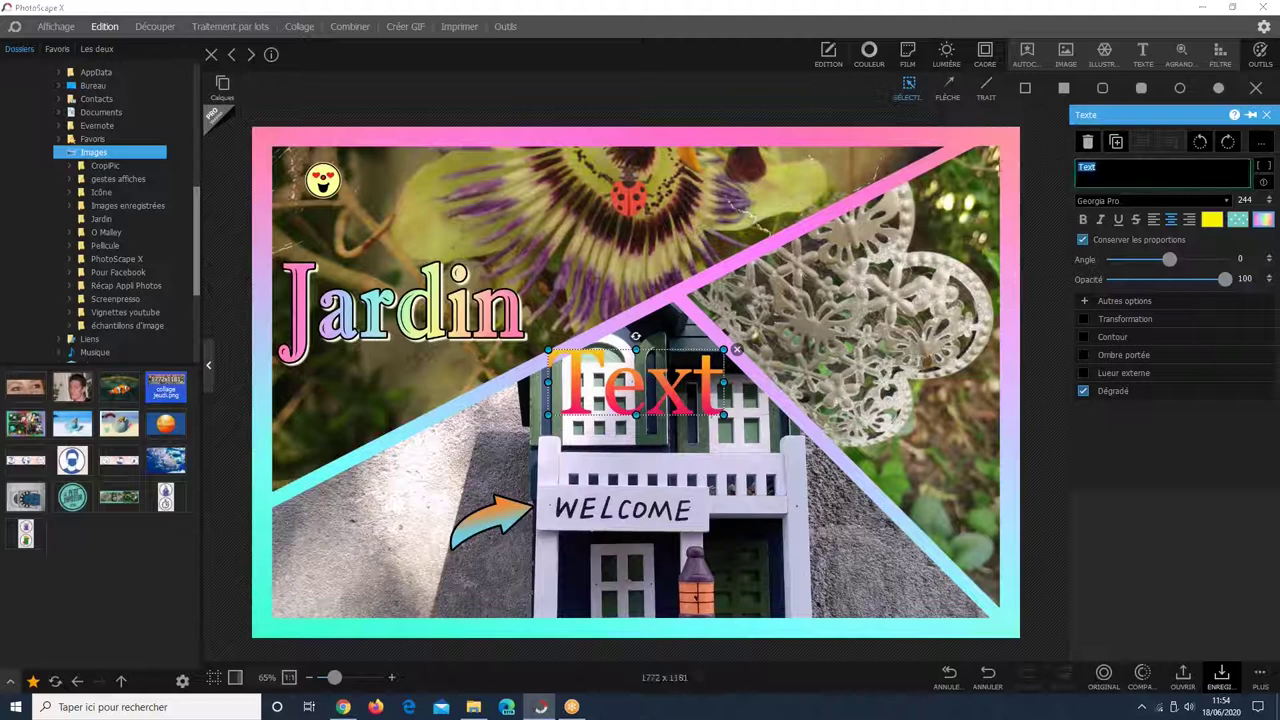
drag(1168, 167, 1086, 170)
click(303, 30)
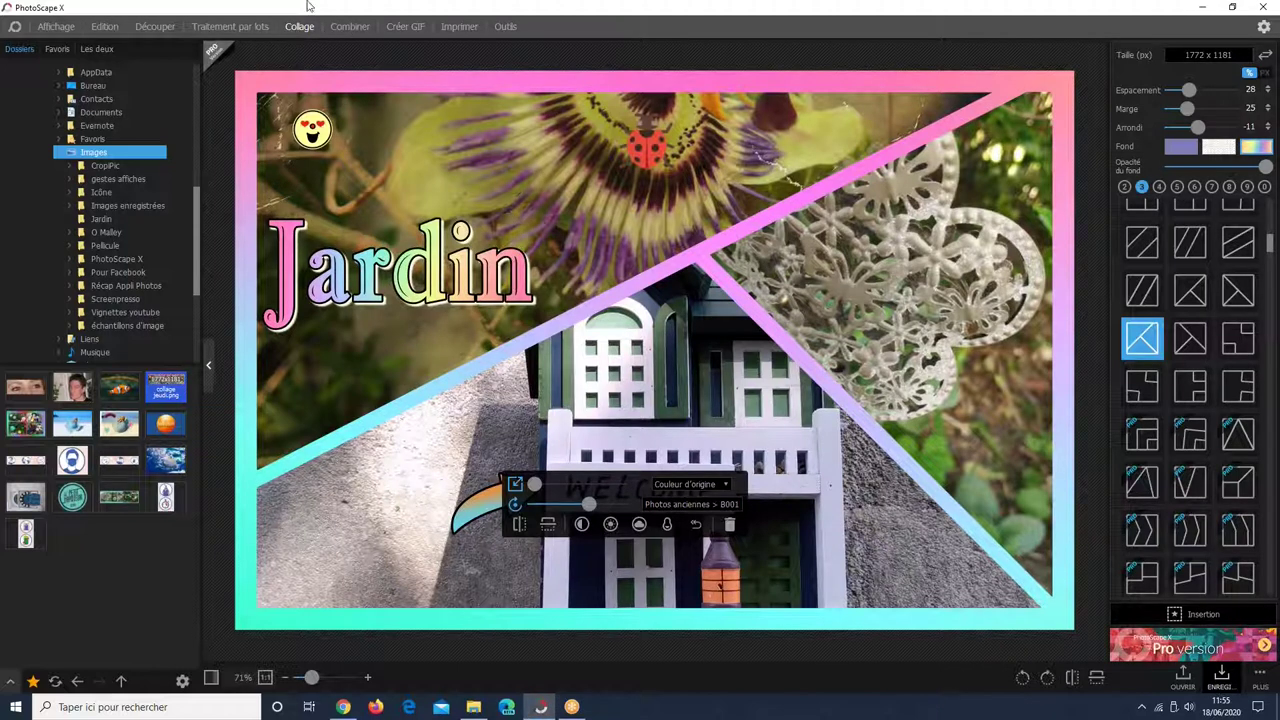
- Combine three cat photos from the "O Malley" folder in a horizontal strip: the first, the fifth and the fourth photo
click(360, 30)
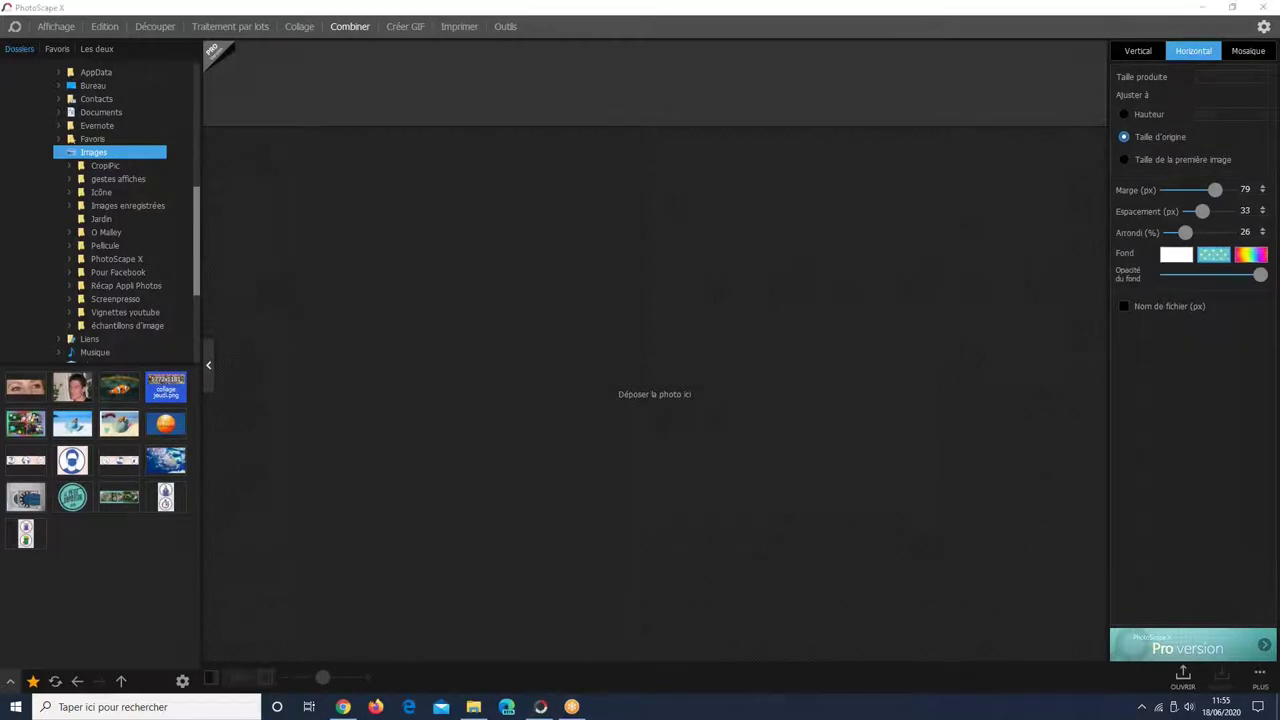
click(115, 233)
drag(25, 386, 253, 108)
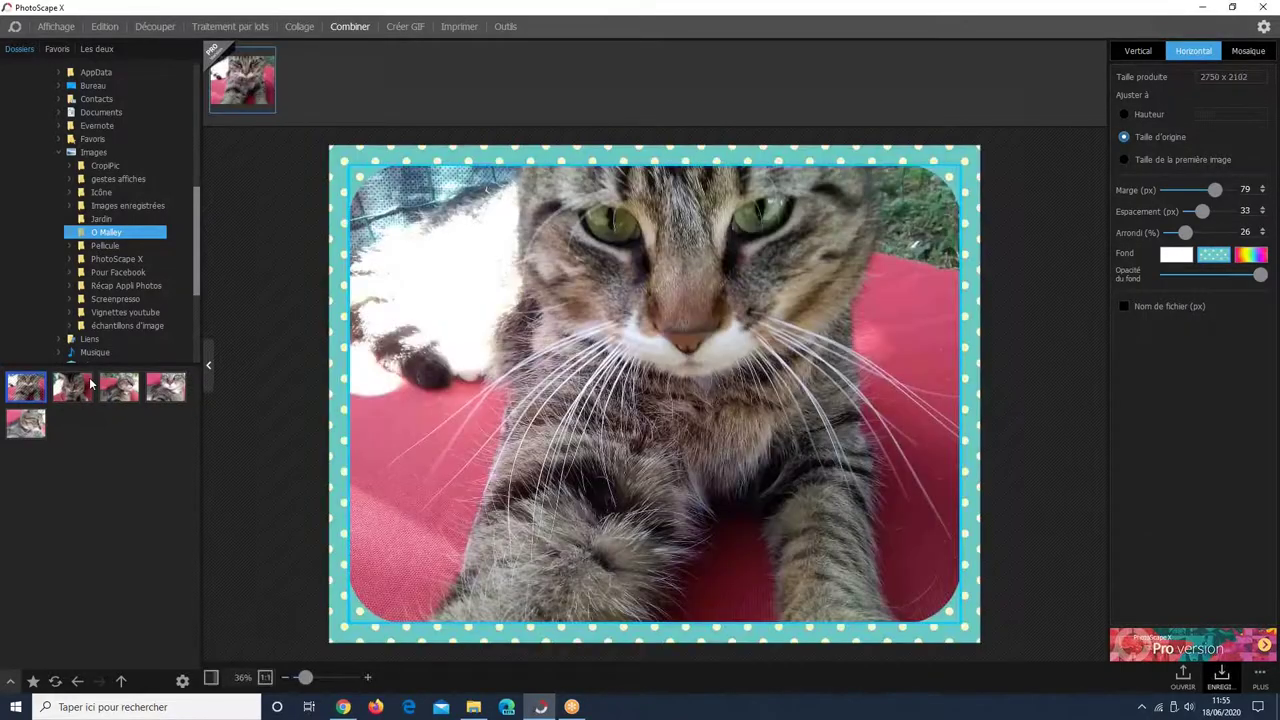
drag(34, 427, 324, 92)
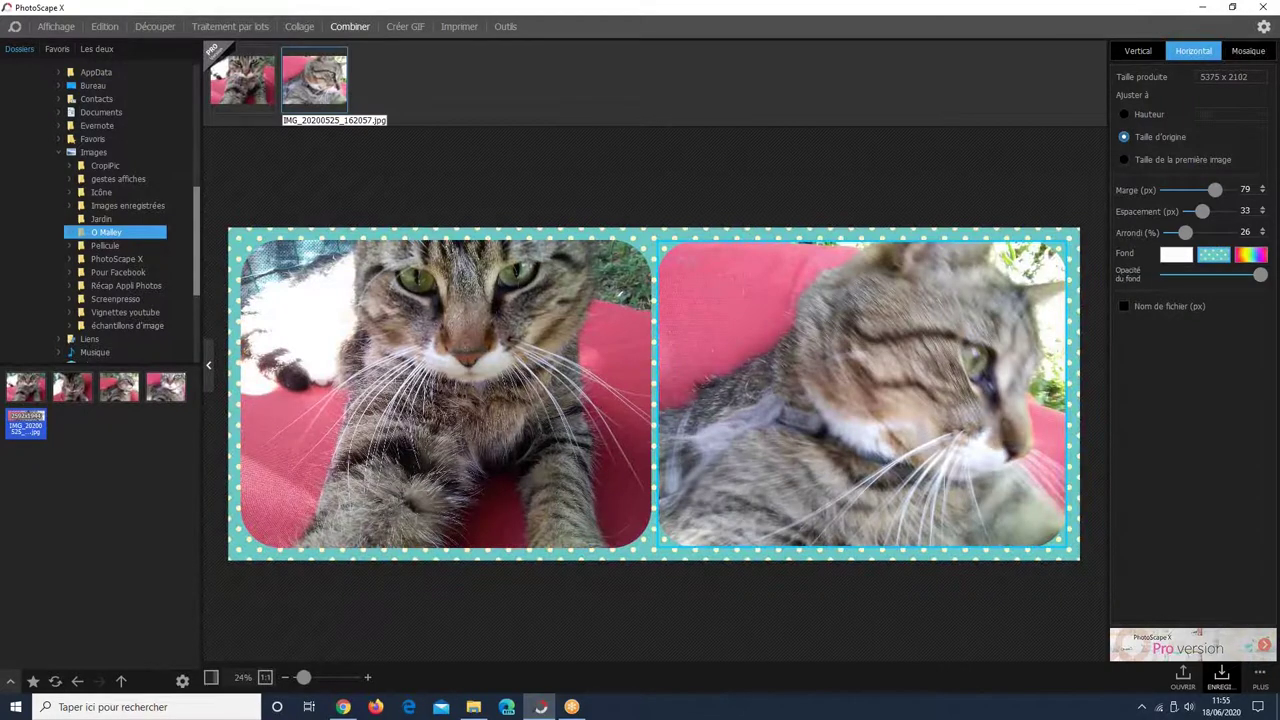
double_click(165, 386)
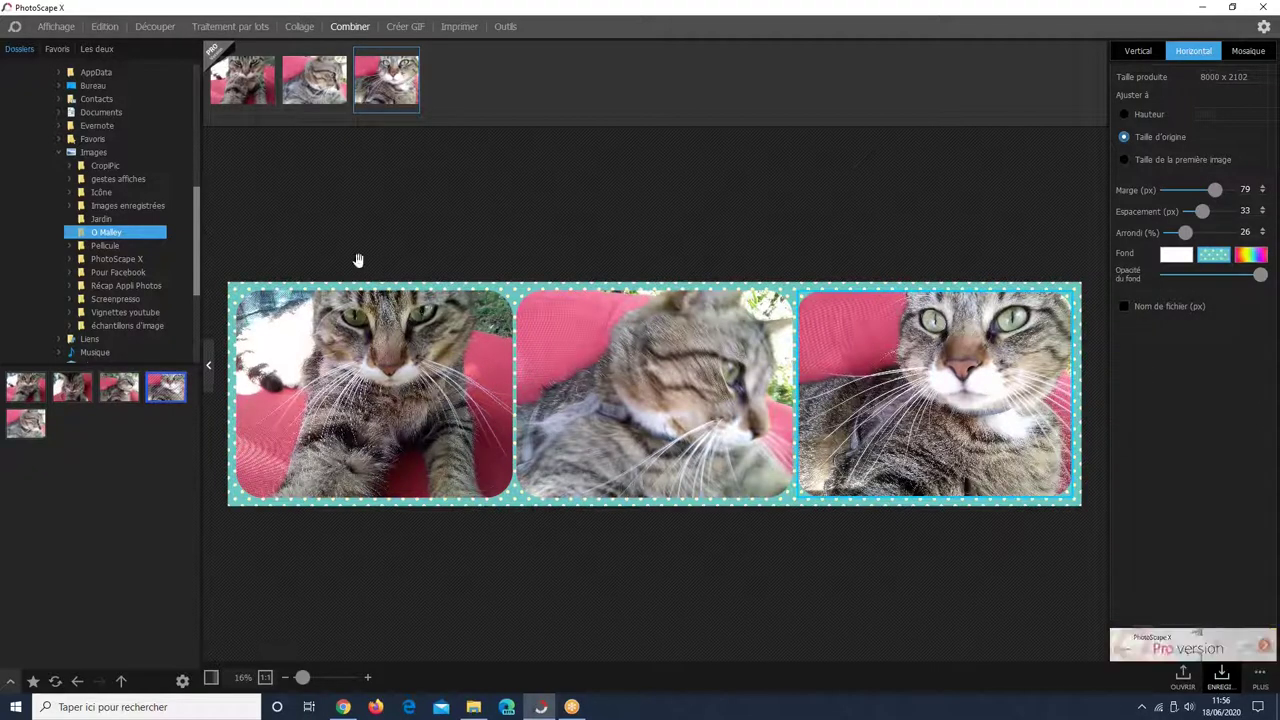
- Compare the vertical and mosaic arrangements of the three cat photos, and return to the horizontal arrangement
click(1133, 54)
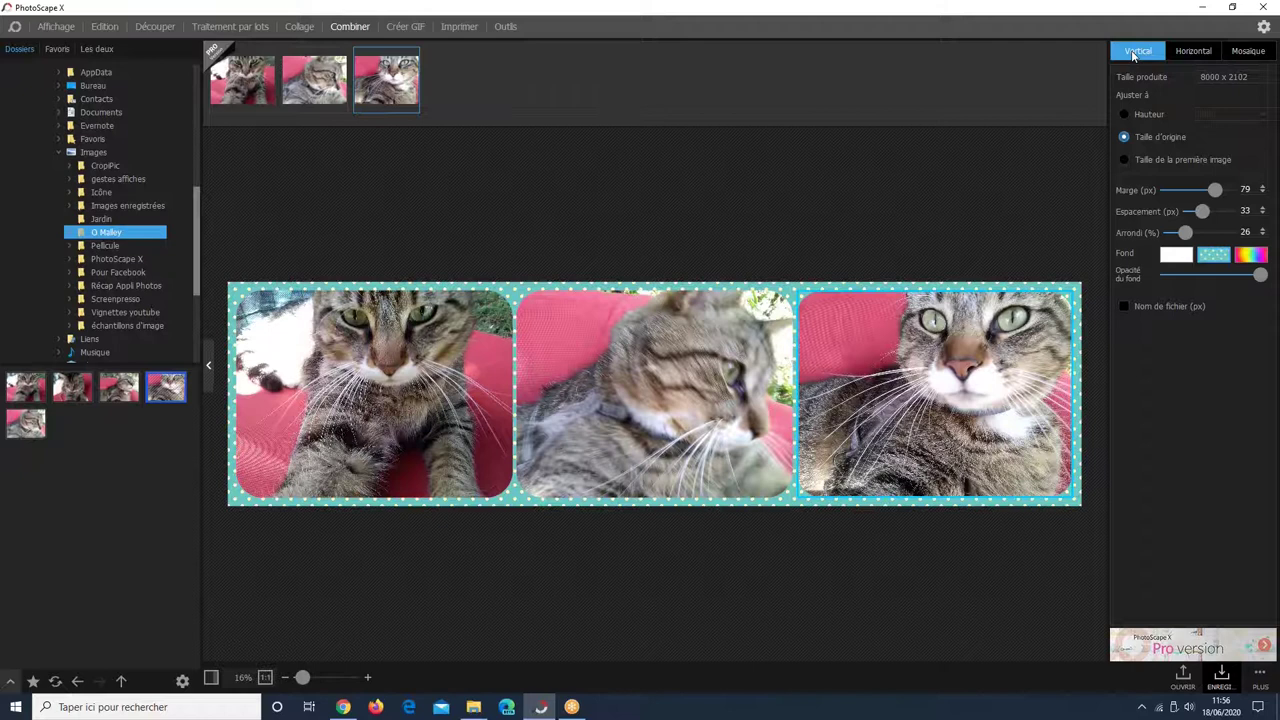
click(1252, 51)
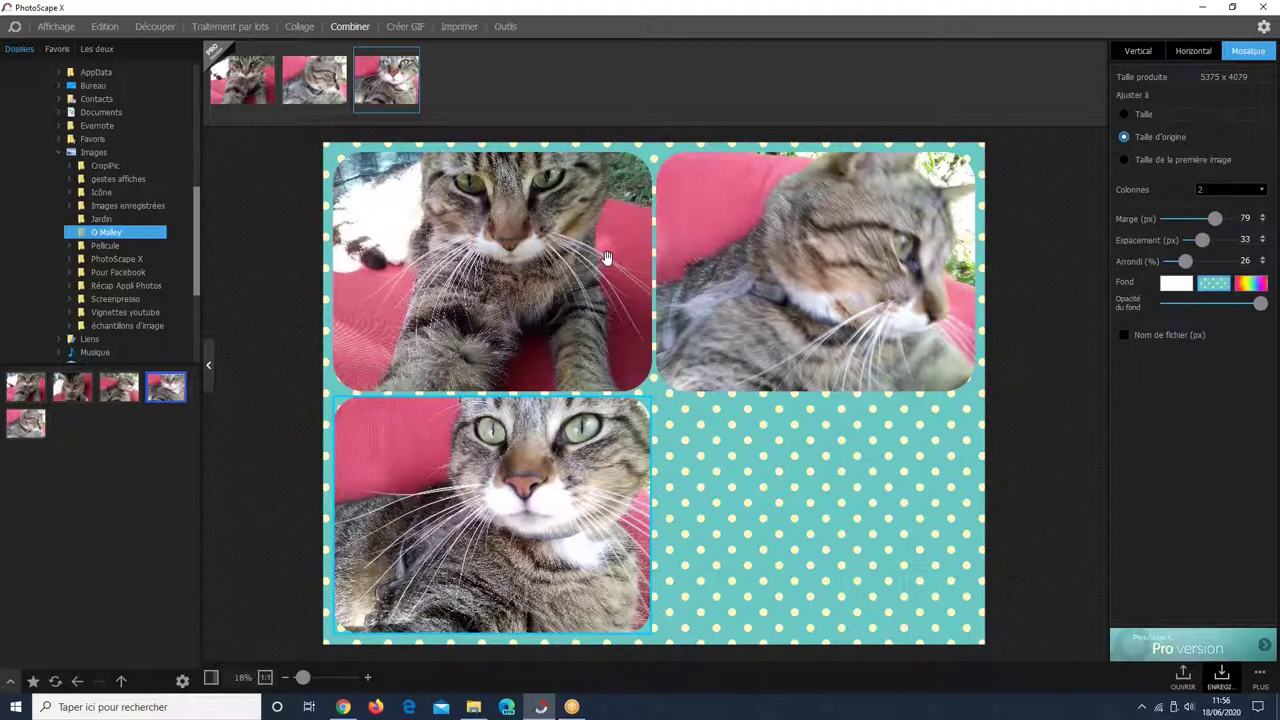
click(1148, 55)
click(1192, 51)
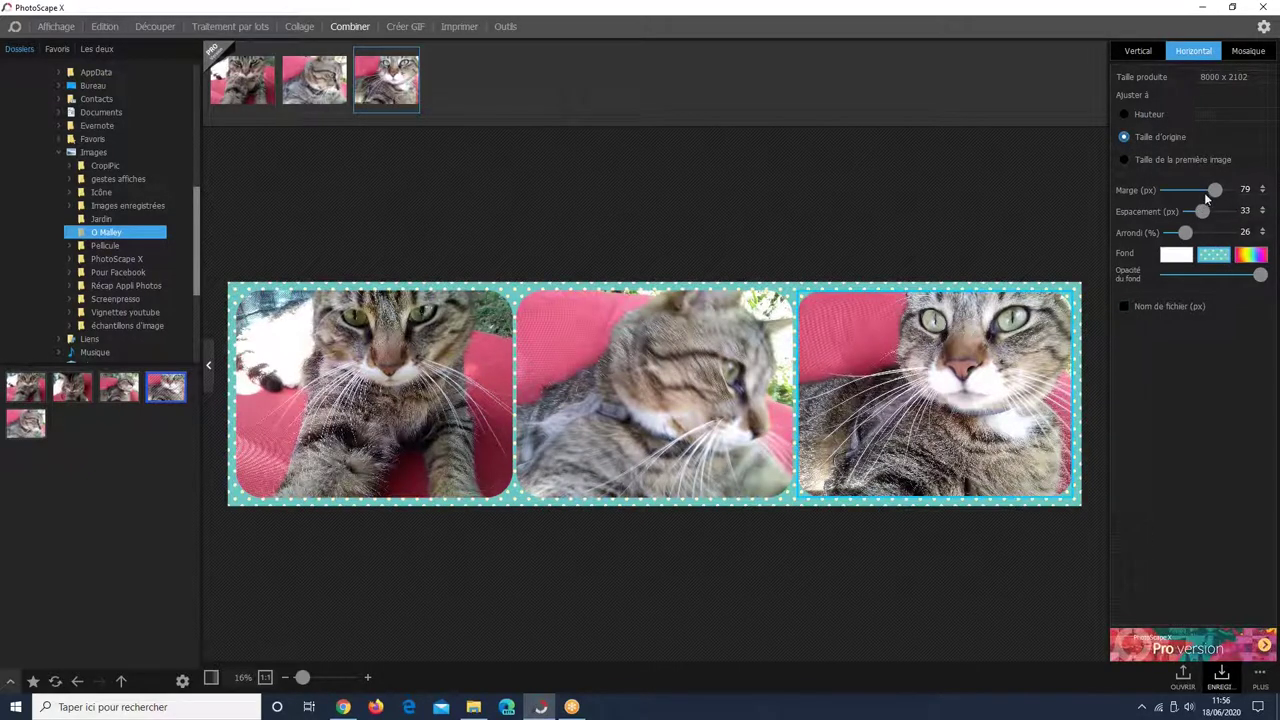
- Set the combined strip's margin to 72 px, spacing to 36 px and corner rounding to 23%, and fit the photos to a height of 1000
drag(1214, 193, 1183, 236)
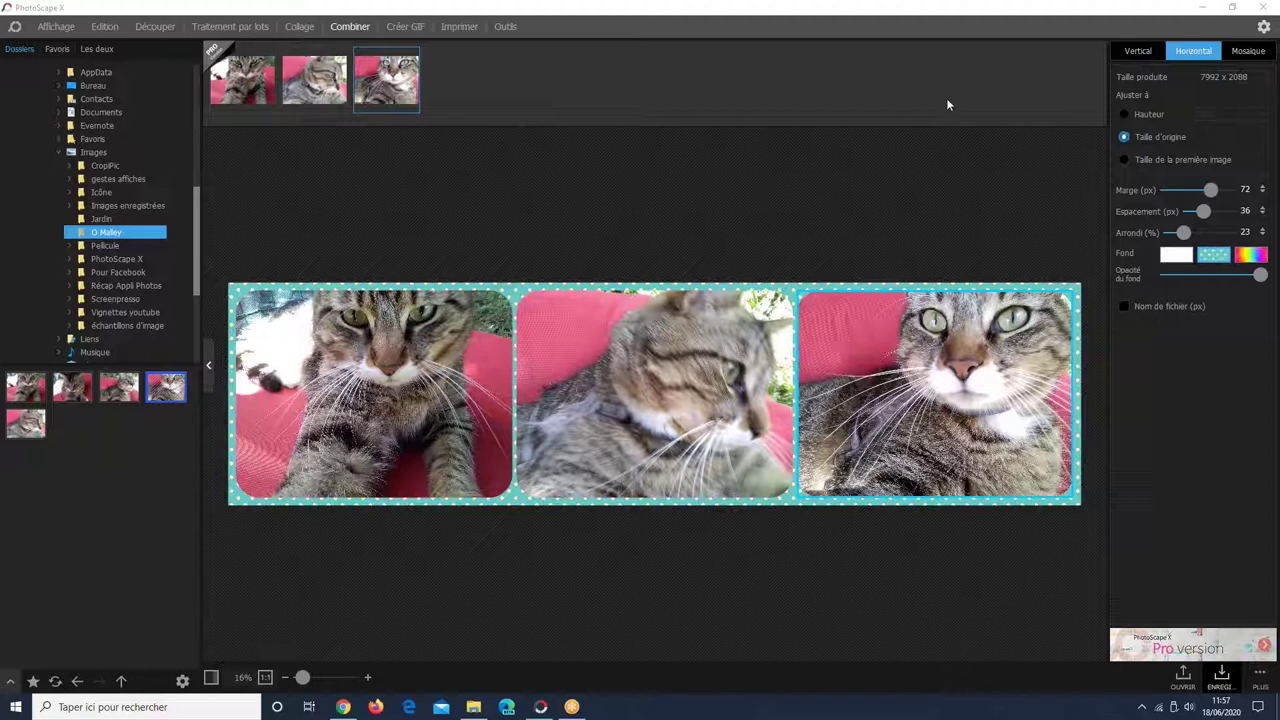
click(1125, 115)
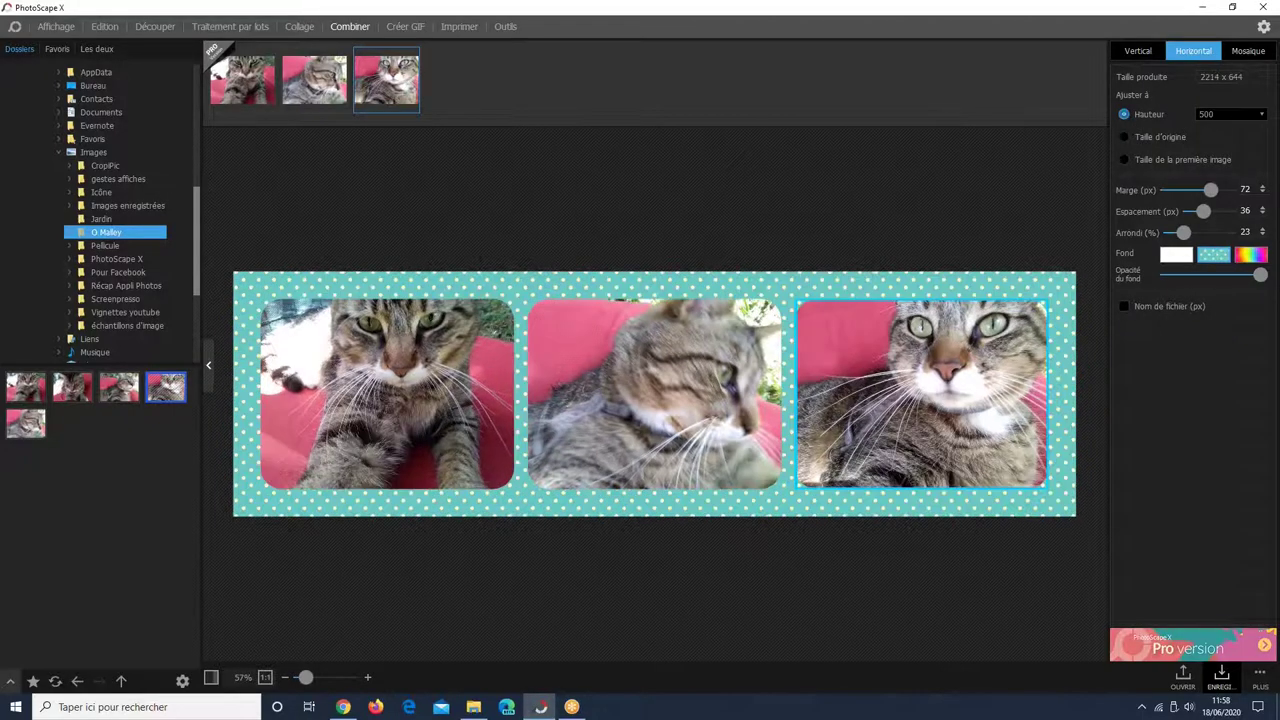
click(1261, 116)
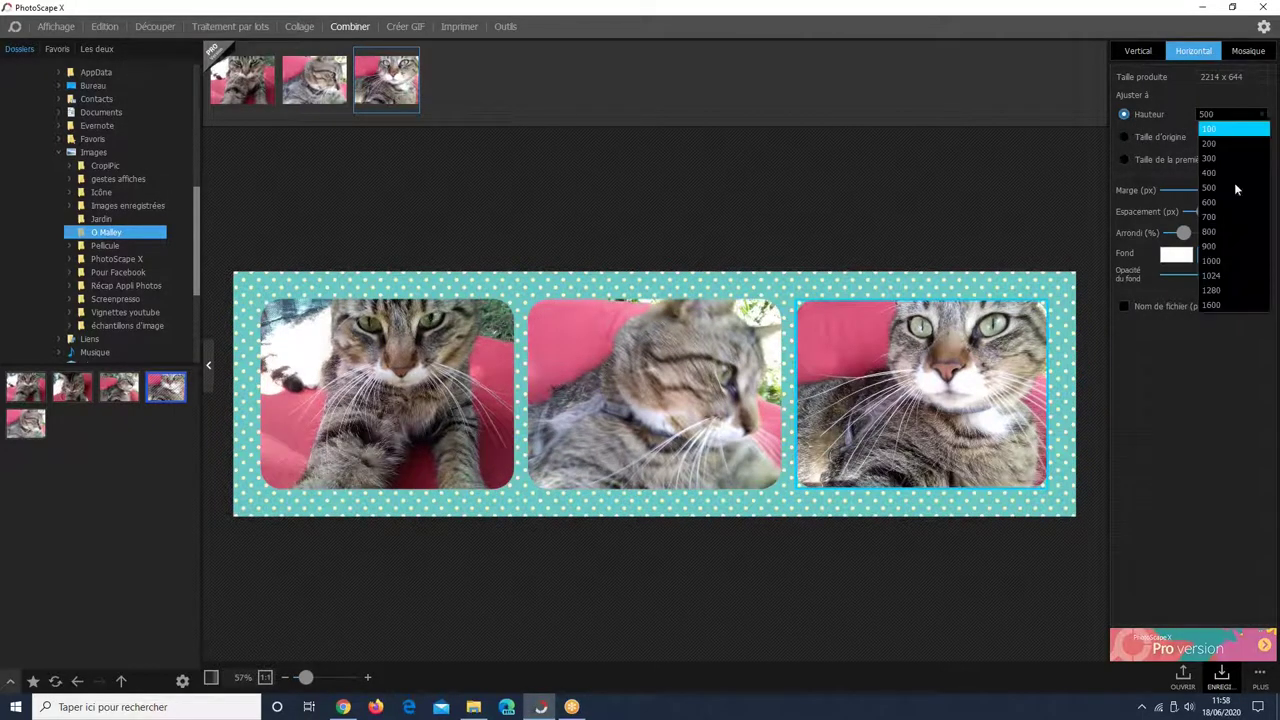
click(1232, 264)
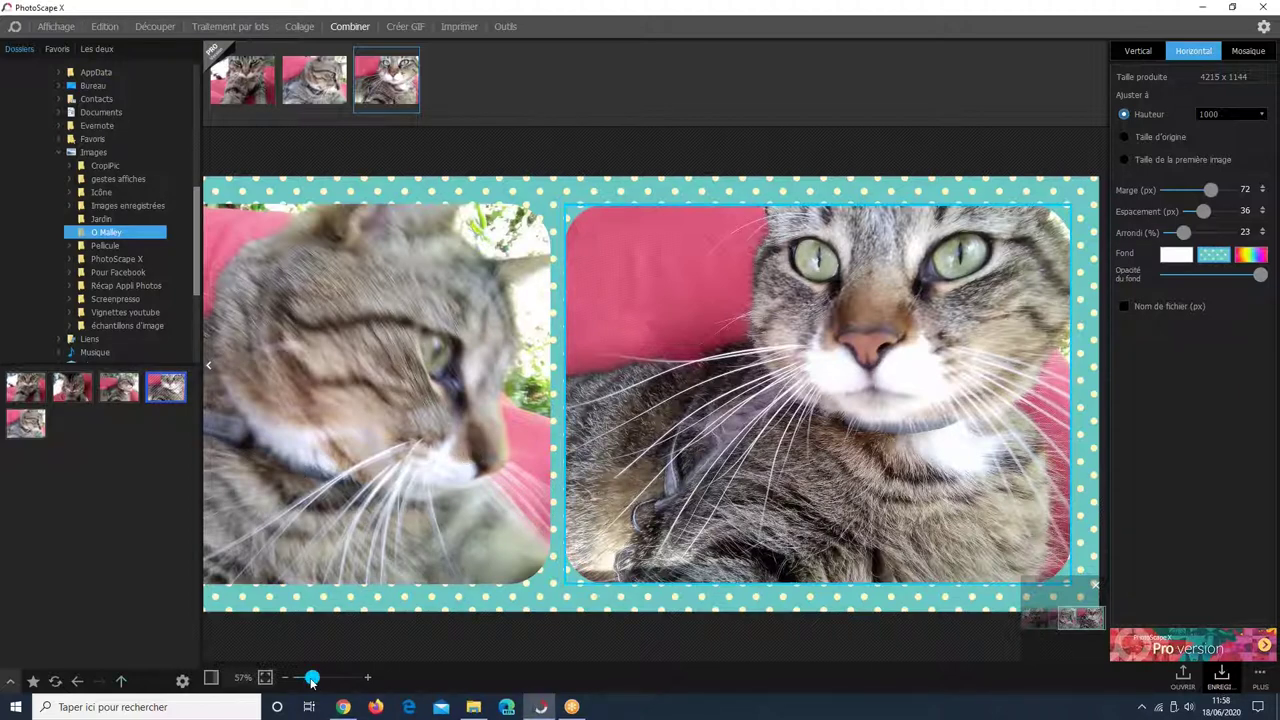
drag(312, 680, 309, 680)
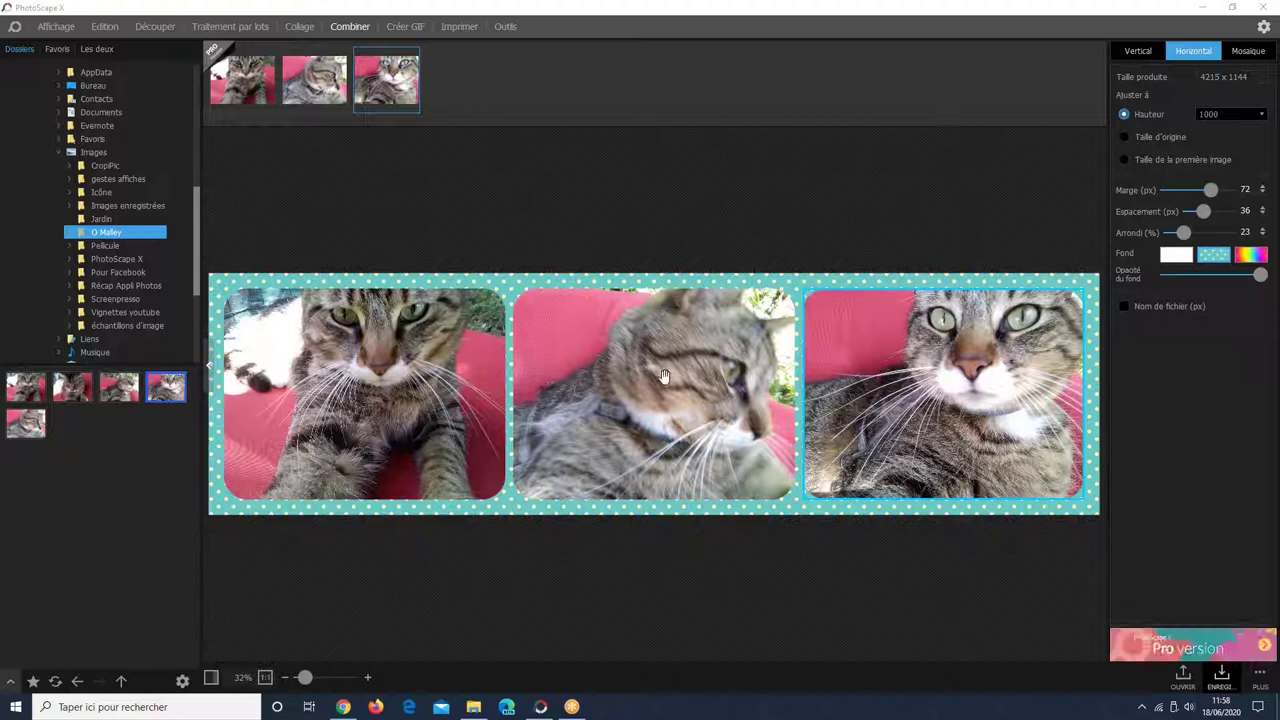
- Open the list of preset heights for the combined cat photos
click(1243, 114)
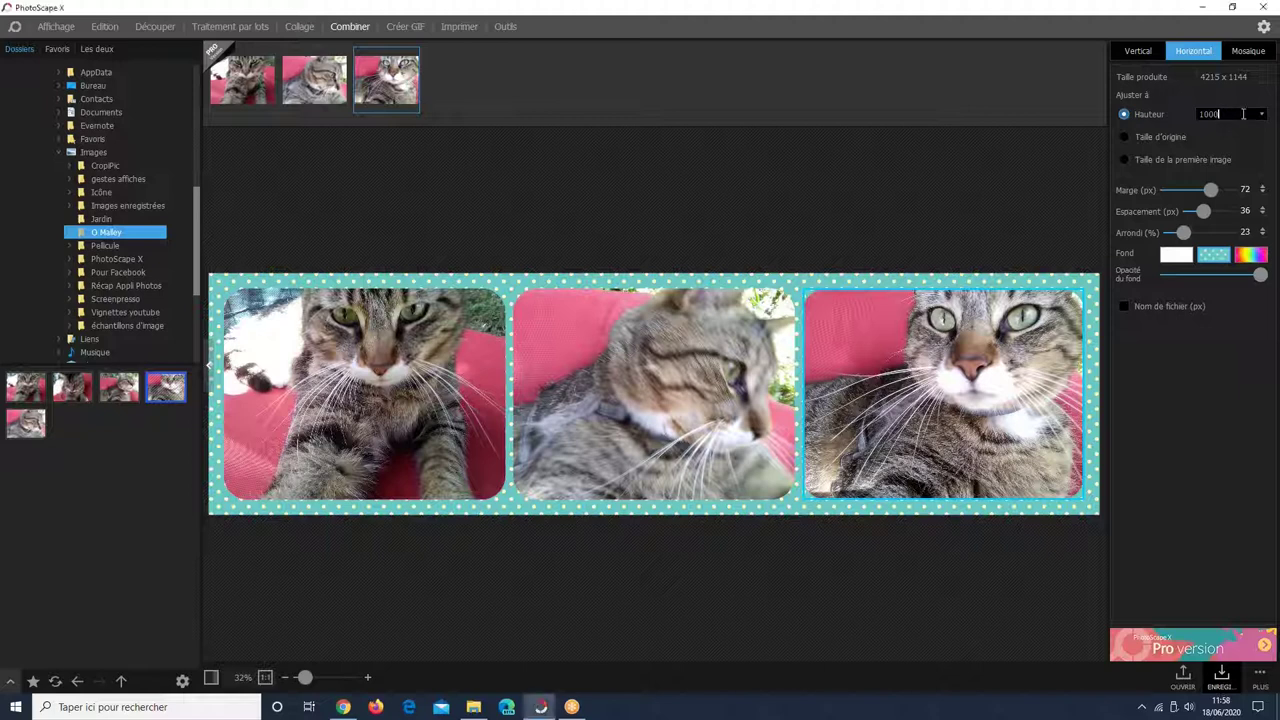
click(1262, 114)
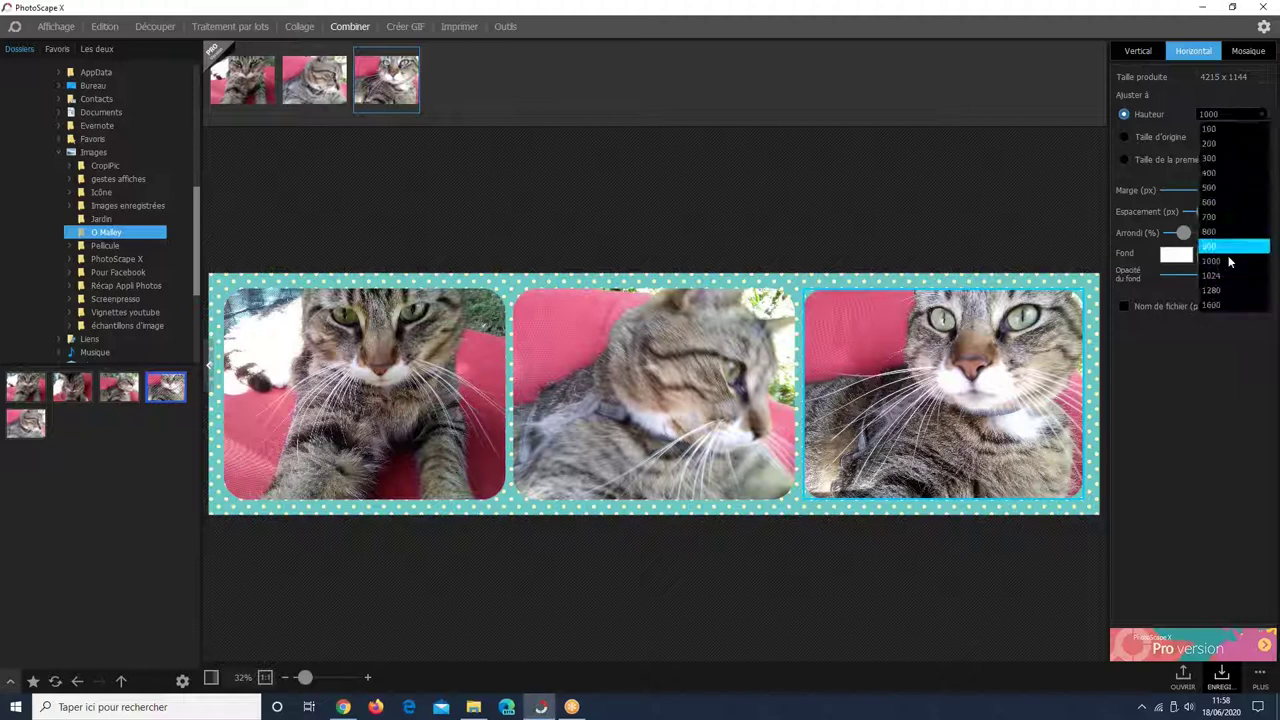